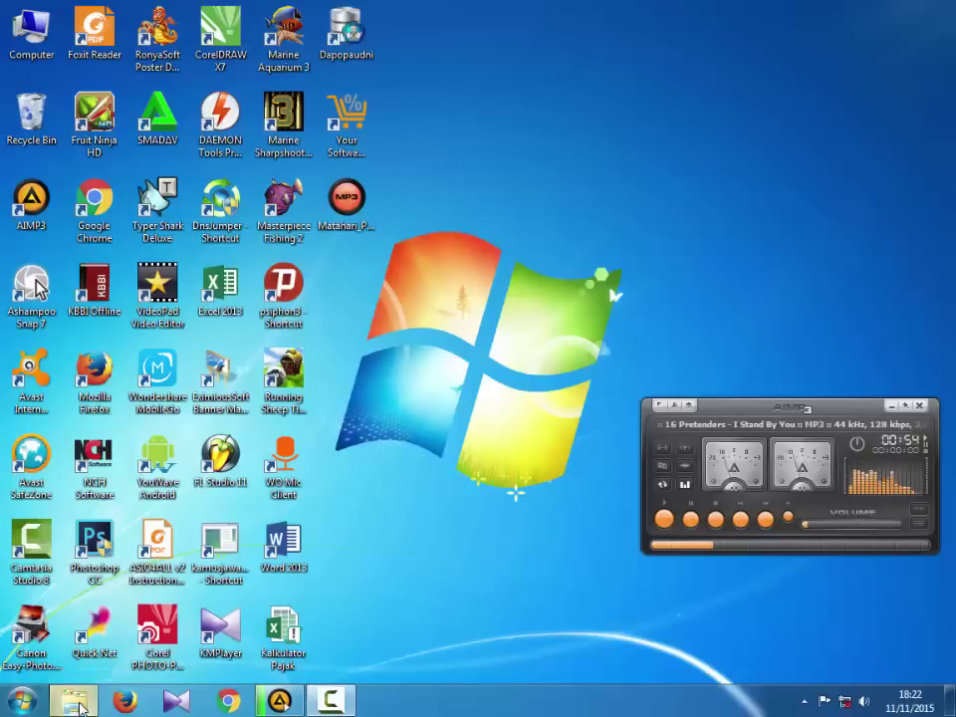
Open the Sistem Administrasi Keuangan Desa workbook from the Aplikasi Keuangan Desa 2015 folder on drive G
click(77, 702)
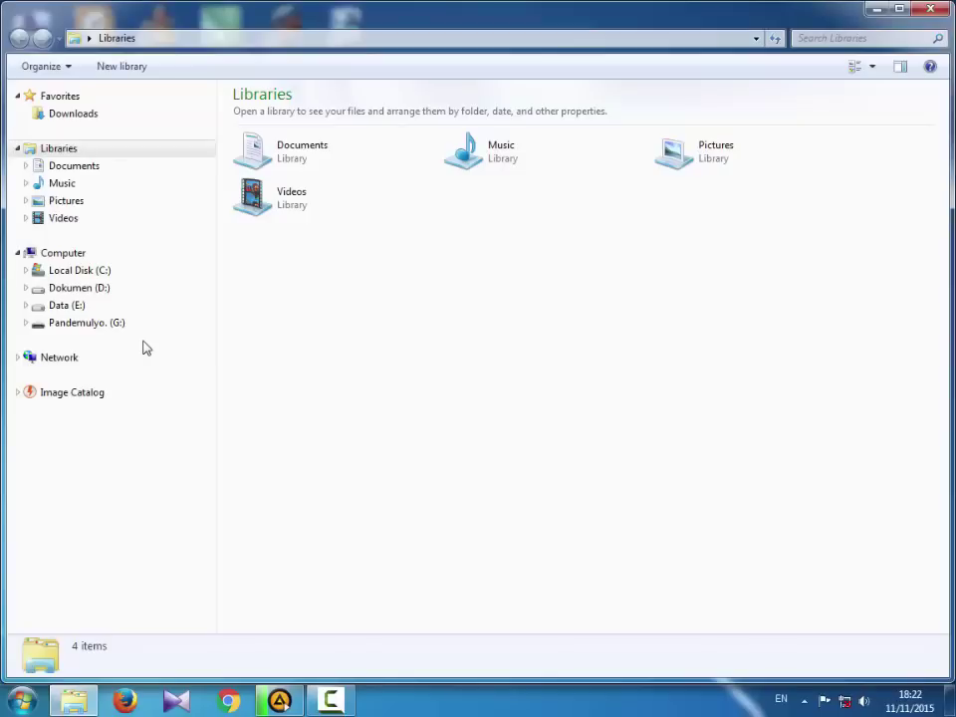
click(116, 330)
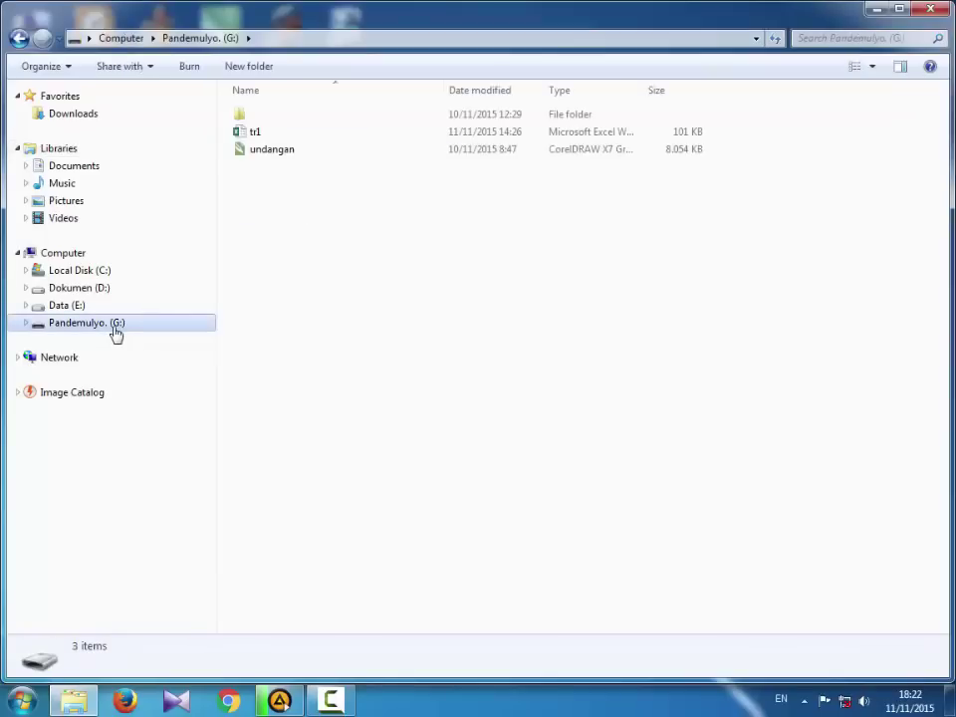
double_click(253, 114)
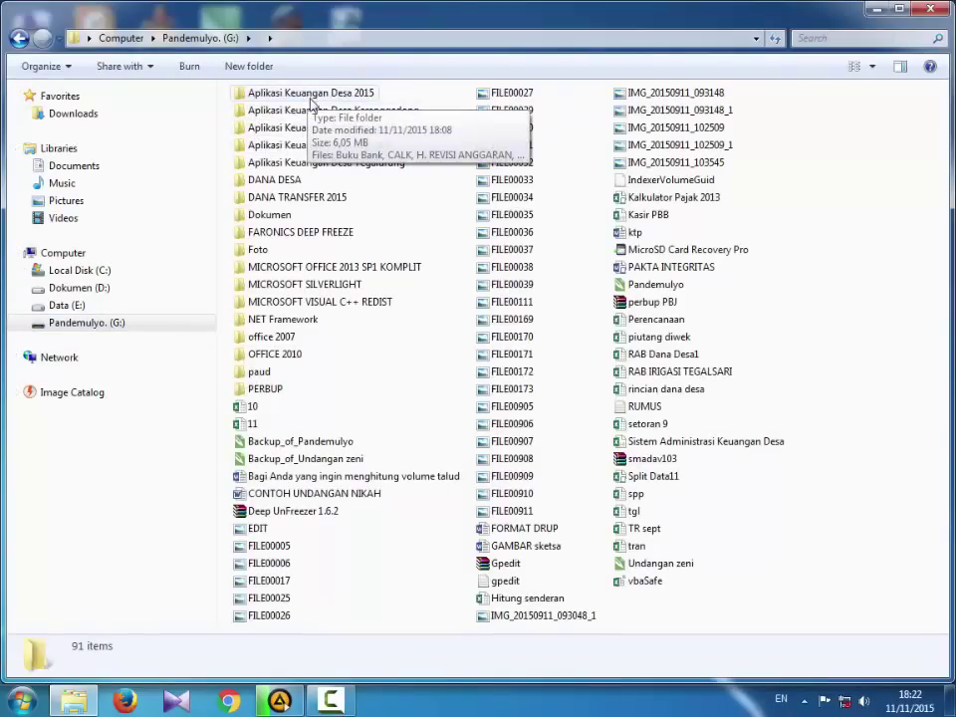
double_click(312, 96)
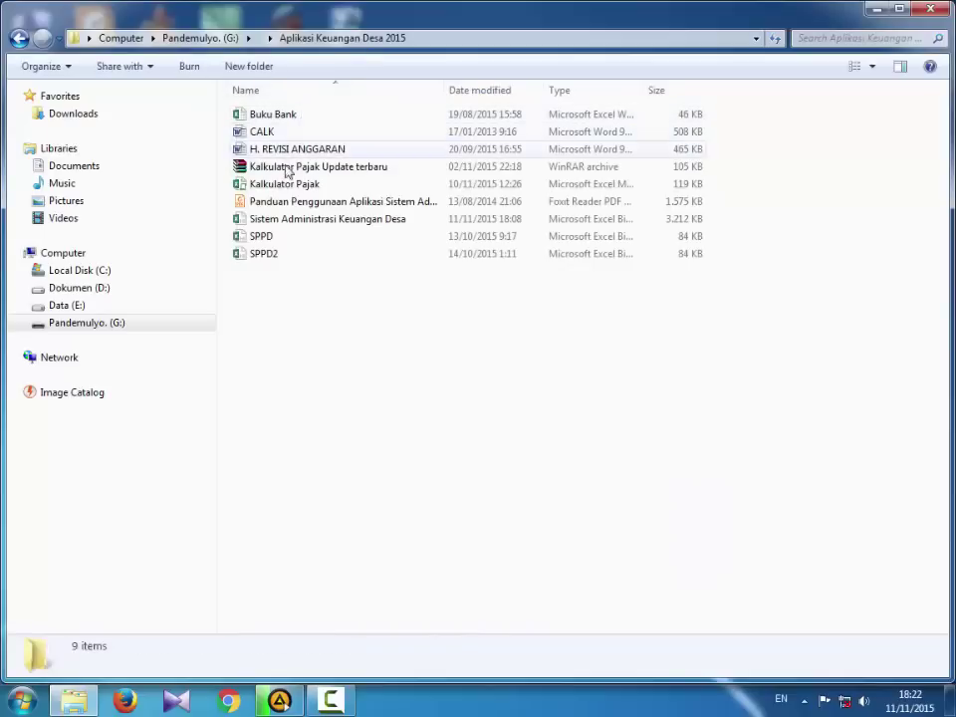
double_click(306, 221)
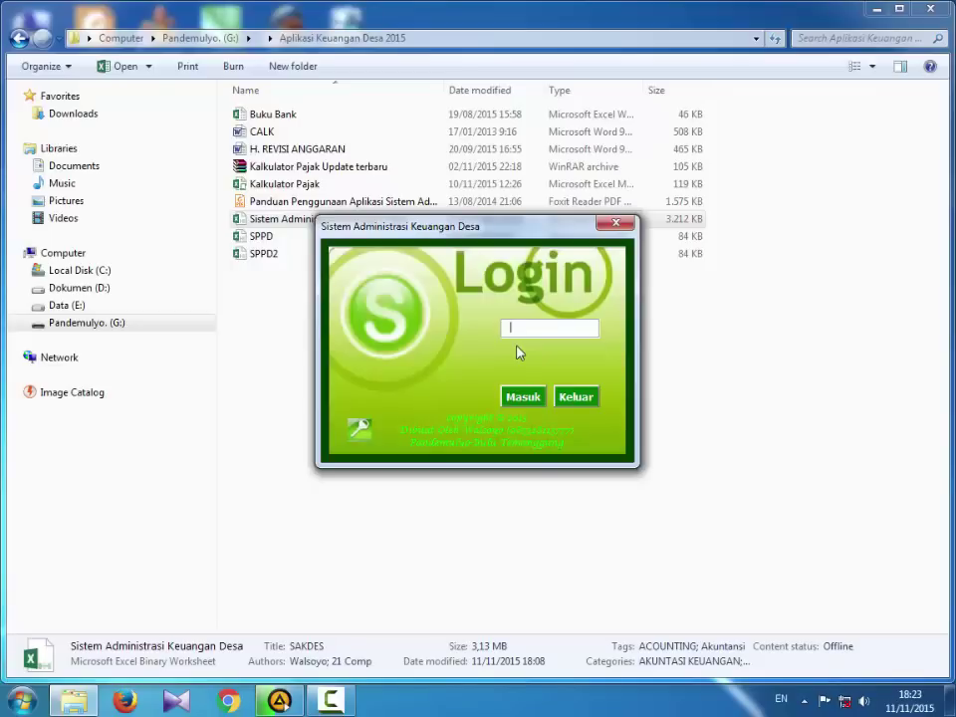
Log in to Sistem Administrasi Keuangan Desa with the account password
text(****)
click(522, 397)
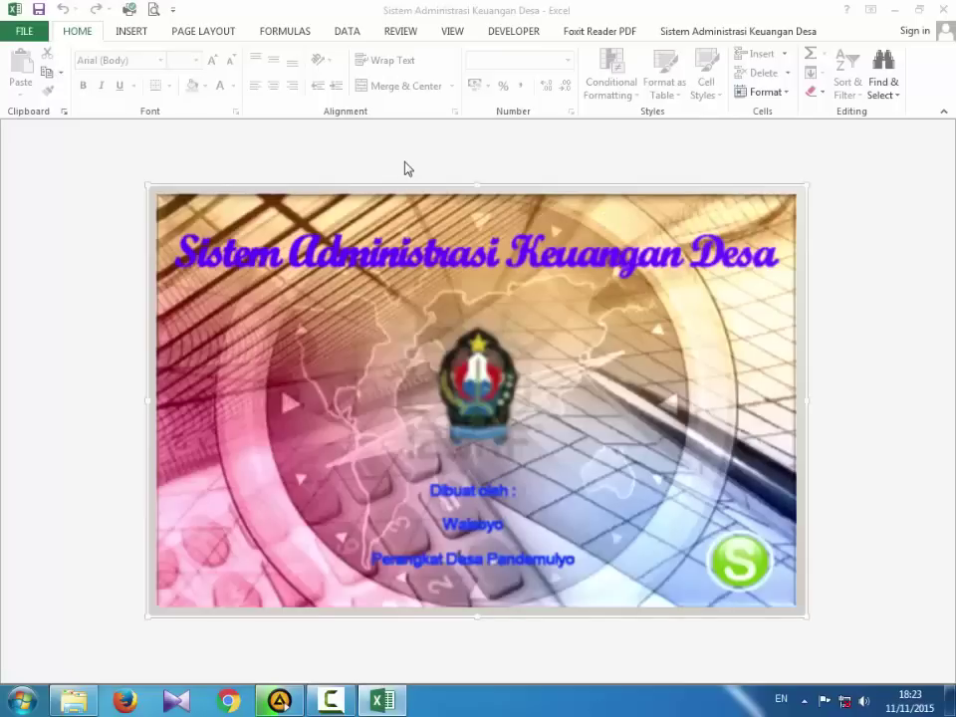
View the PERDES APBDES village regulation sheet, acknowledging its notice, and return to the home screen
click(721, 38)
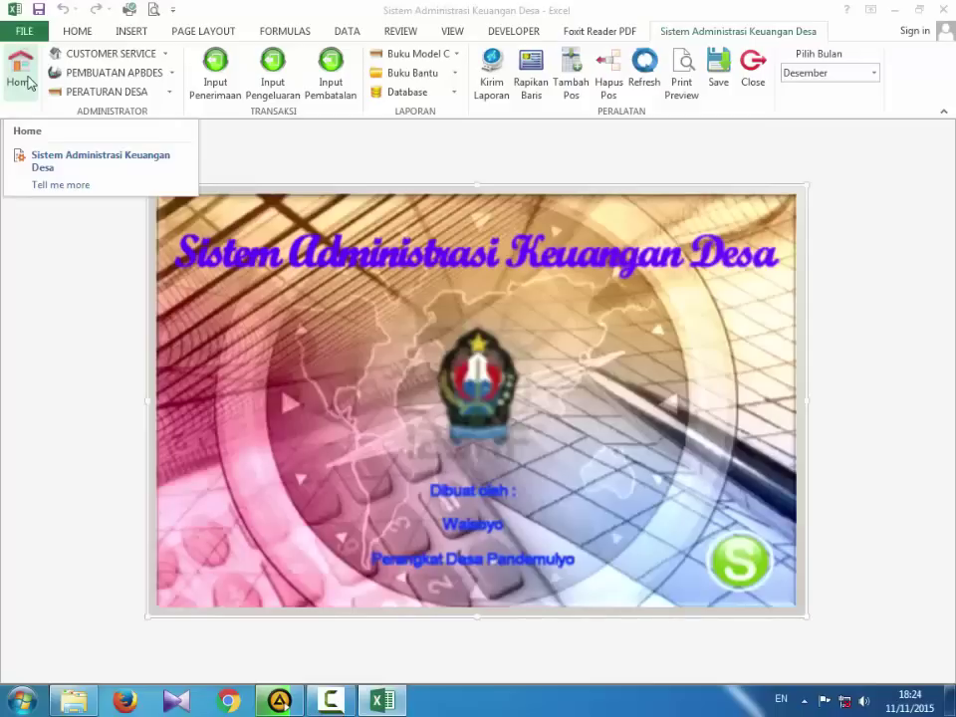
click(81, 92)
mouse_move(95, 111)
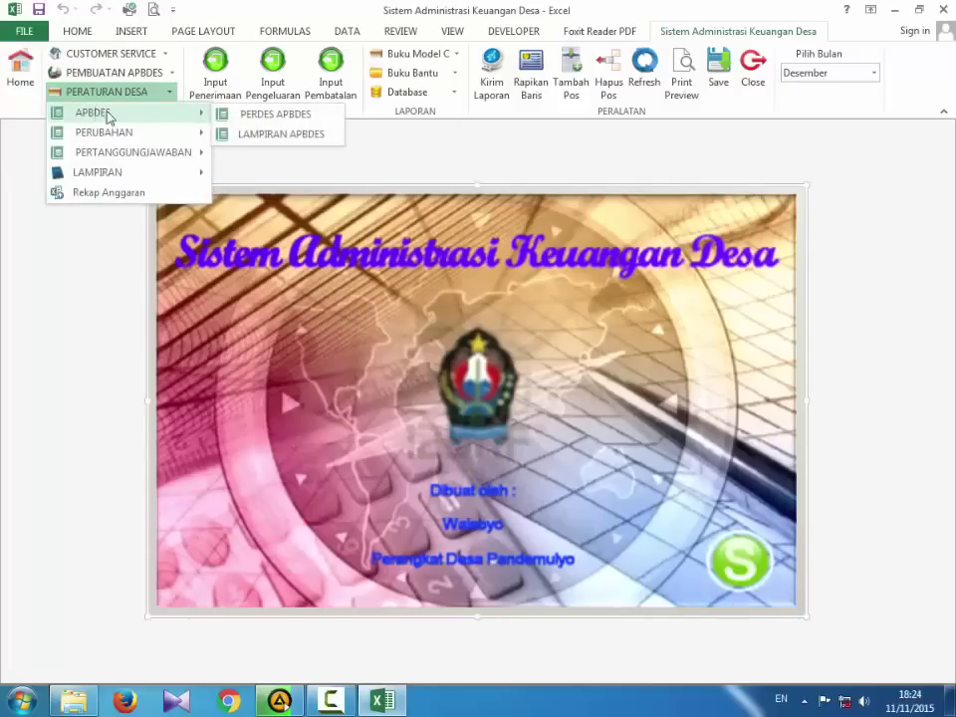
click(262, 116)
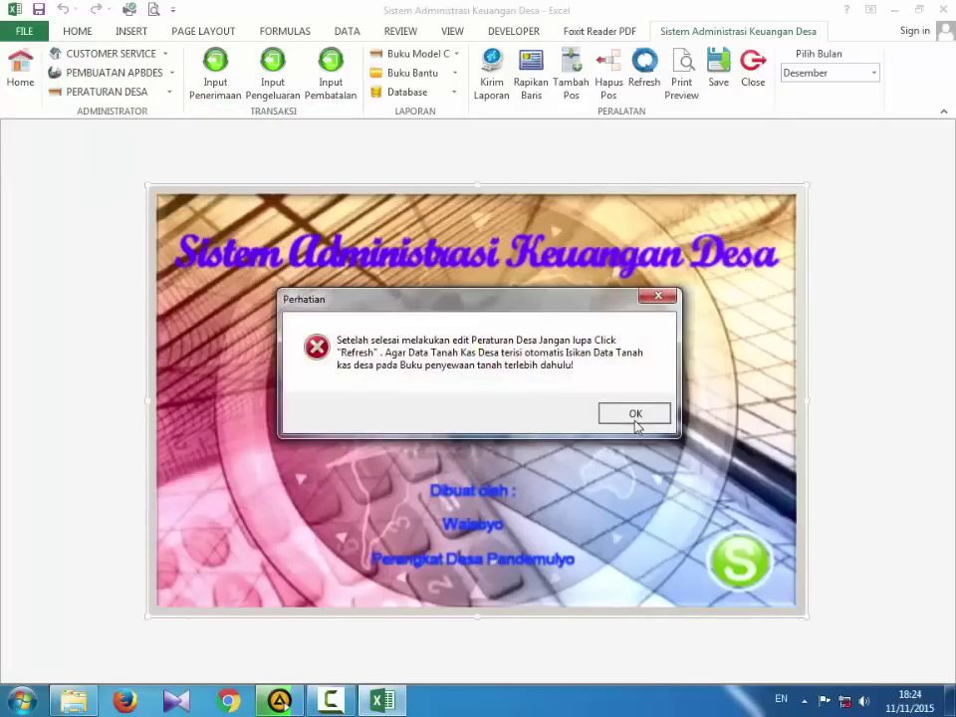
click(633, 415)
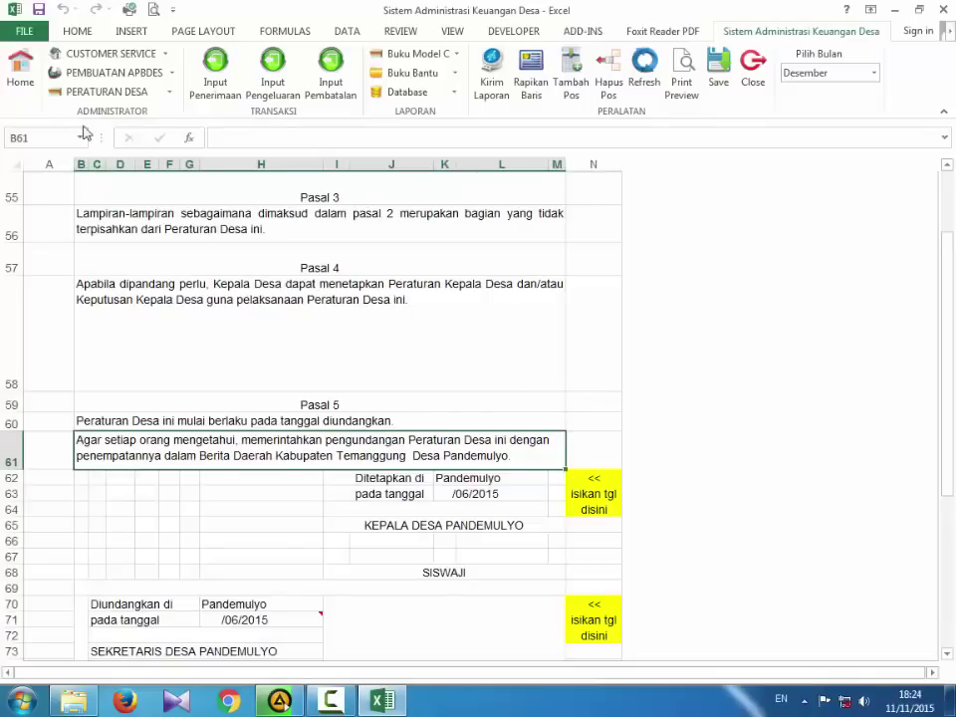
click(21, 80)
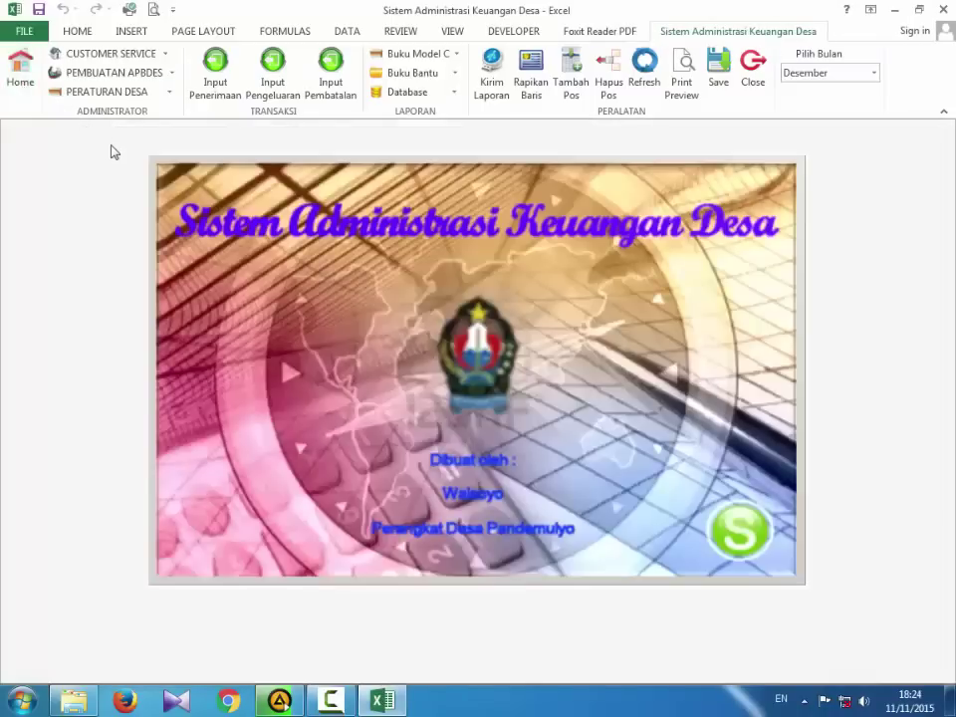
Go through the village officials' name fields in Setting Instansi and save the settings
click(150, 56)
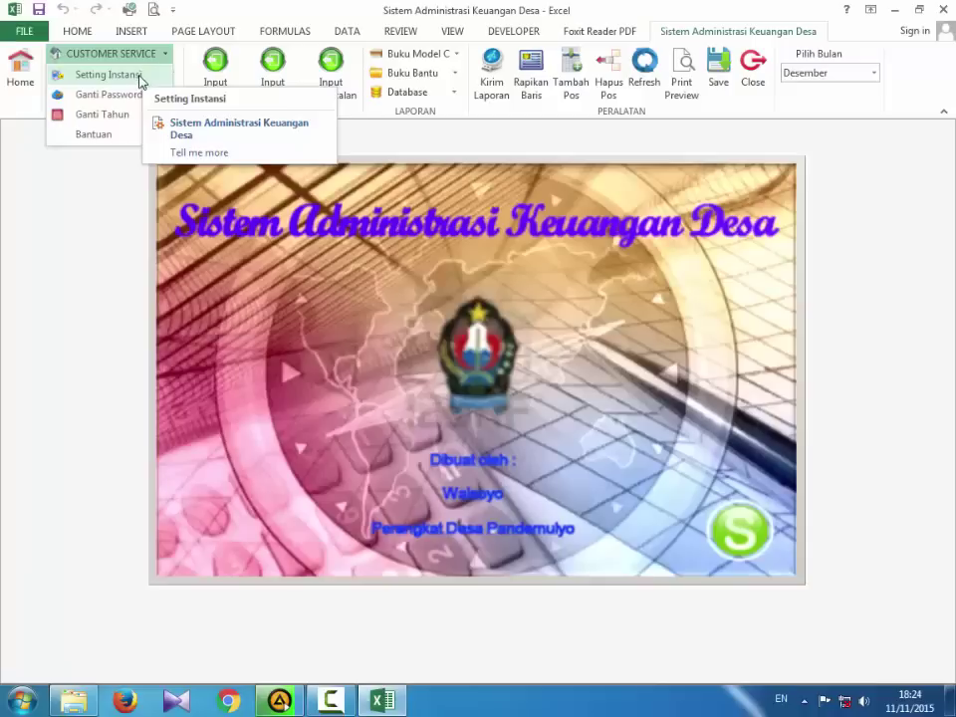
click(141, 77)
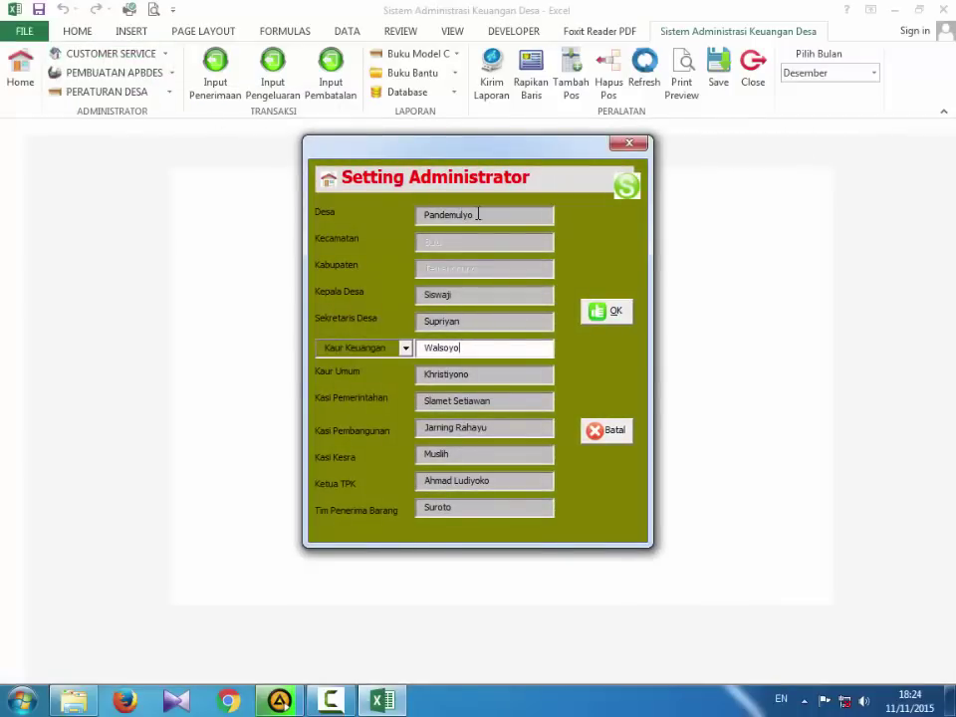
click(478, 216)
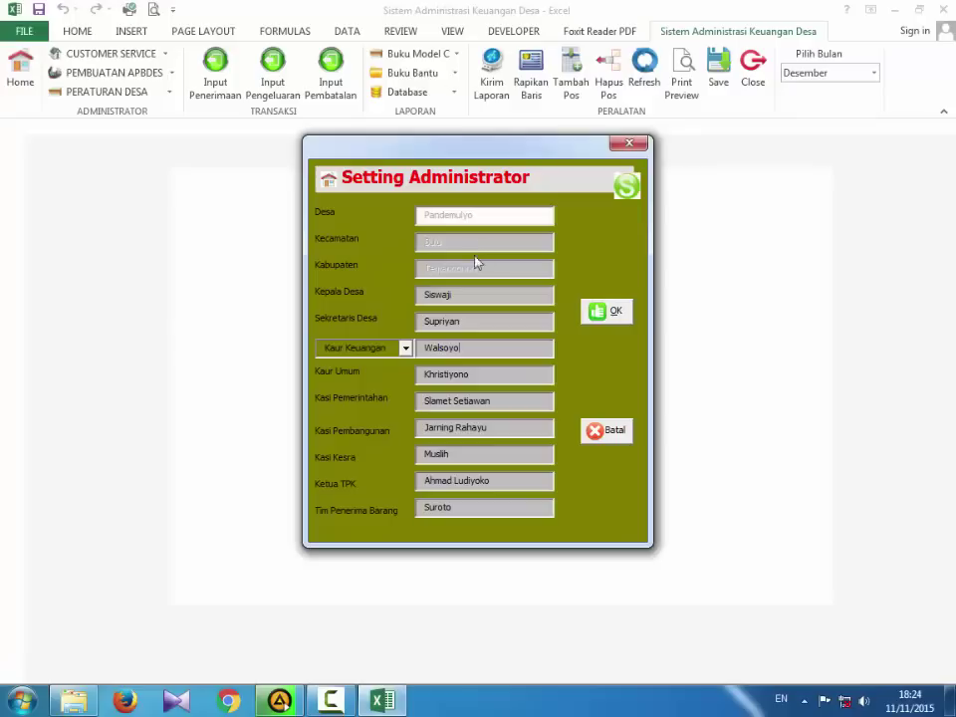
click(482, 373)
click(494, 402)
click(494, 427)
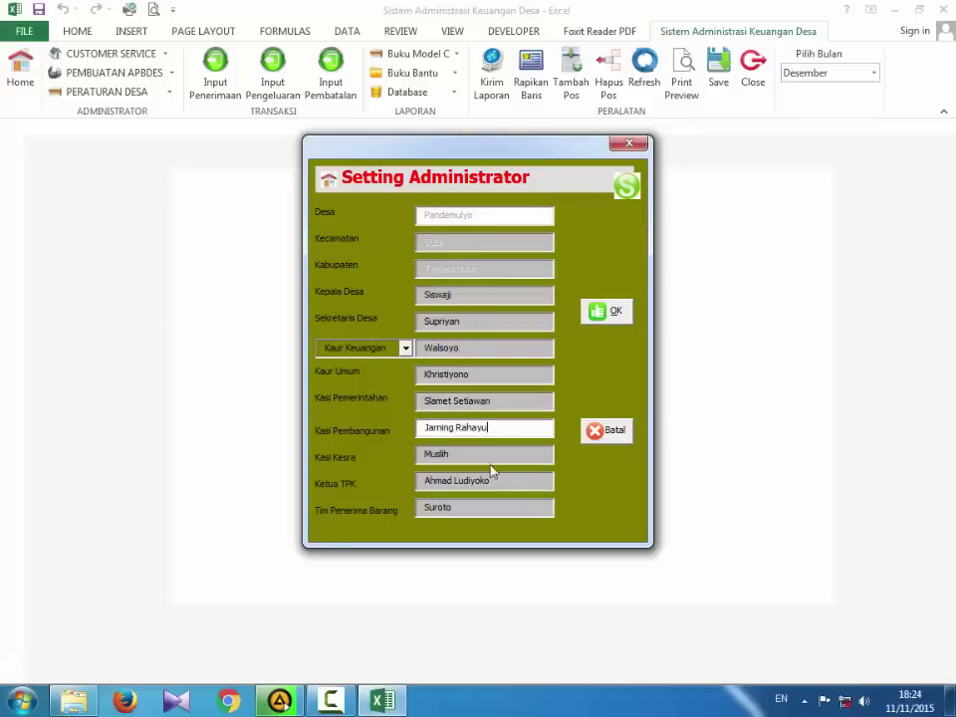
click(484, 453)
click(492, 484)
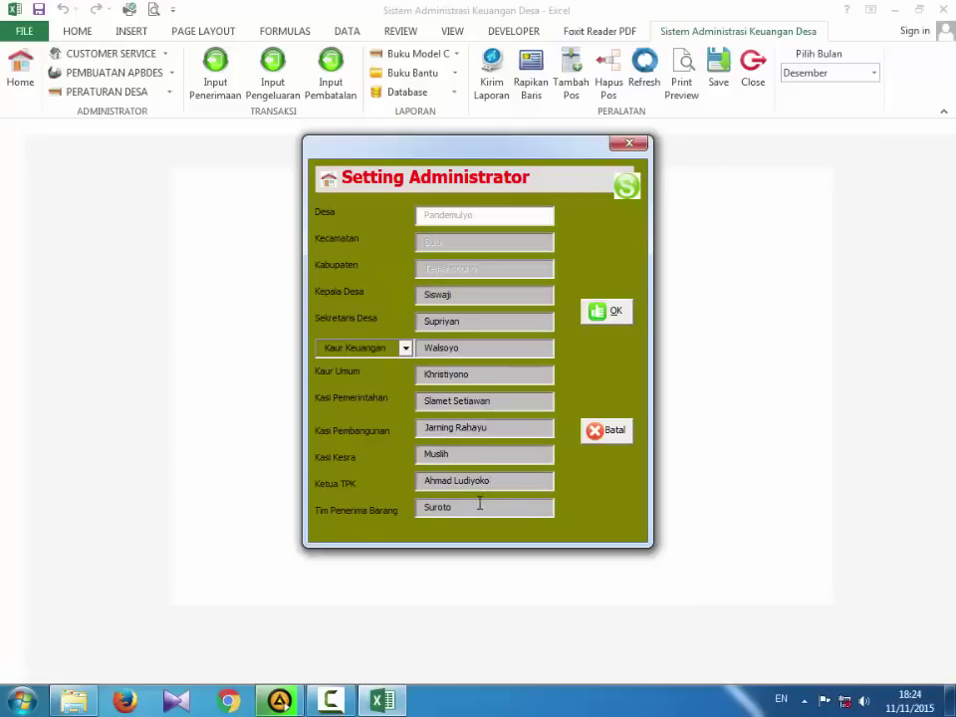
click(479, 505)
click(614, 315)
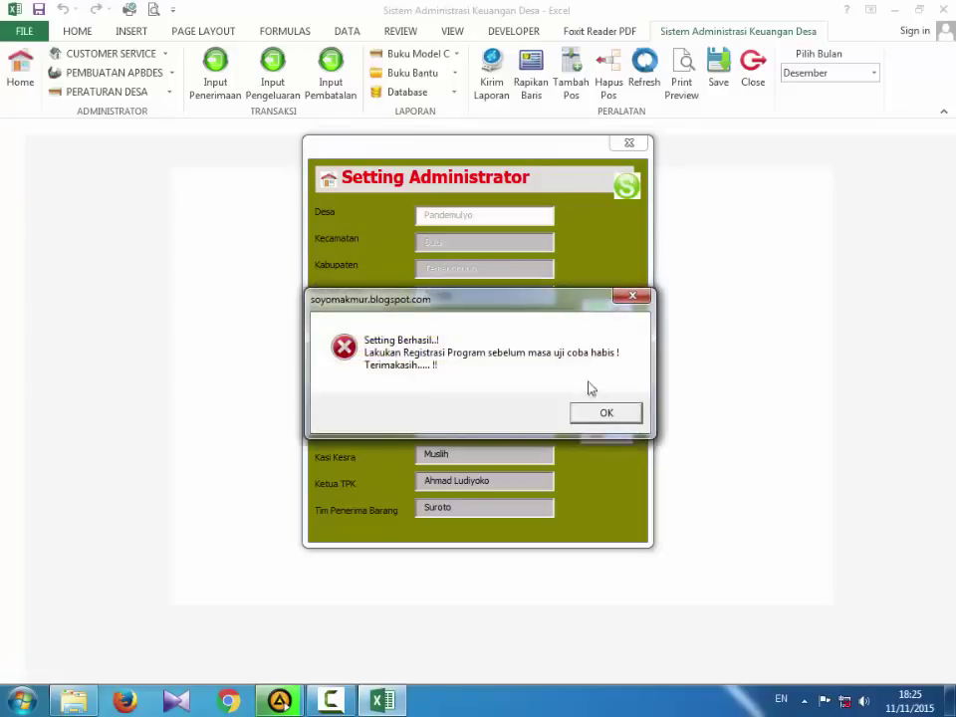
click(598, 415)
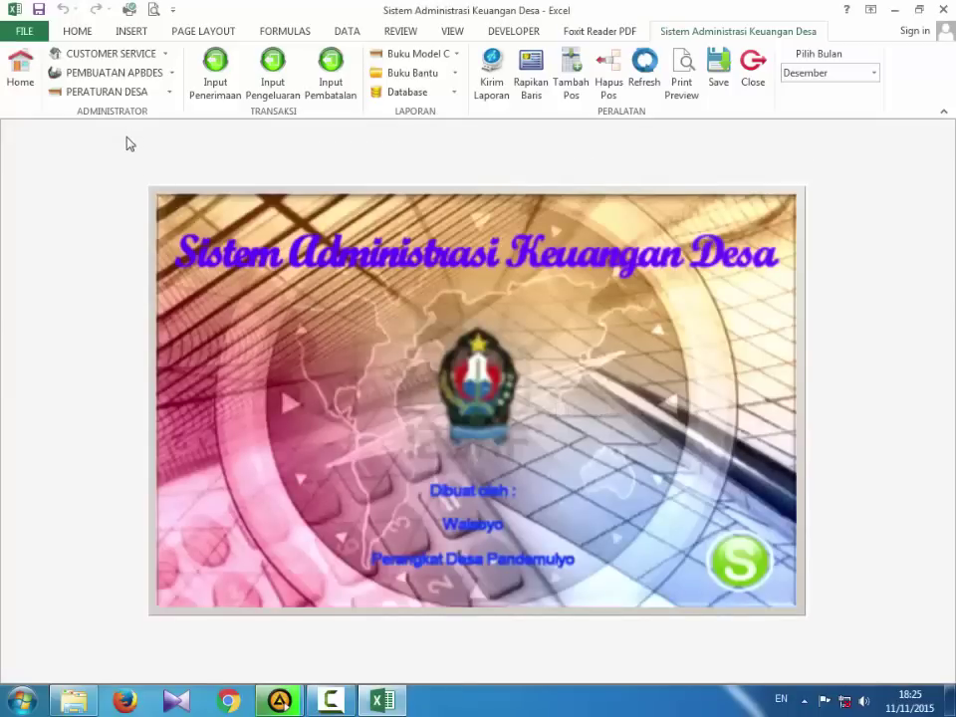
Change the login password with Ganti Password, entering the old and new passwords, and dismiss the resulting messages
click(139, 56)
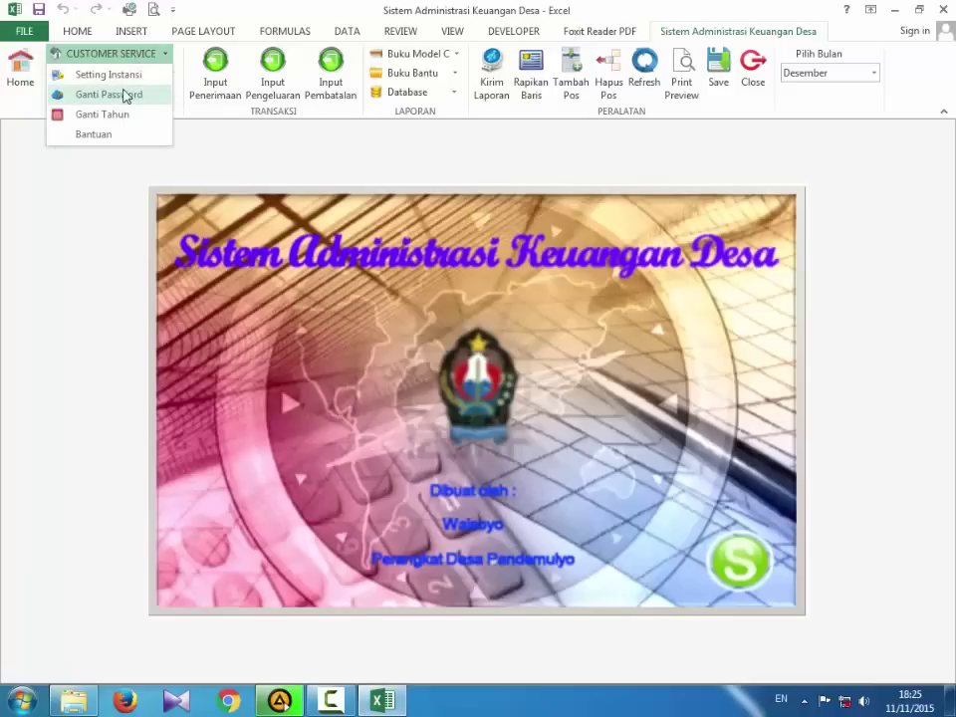
click(124, 96)
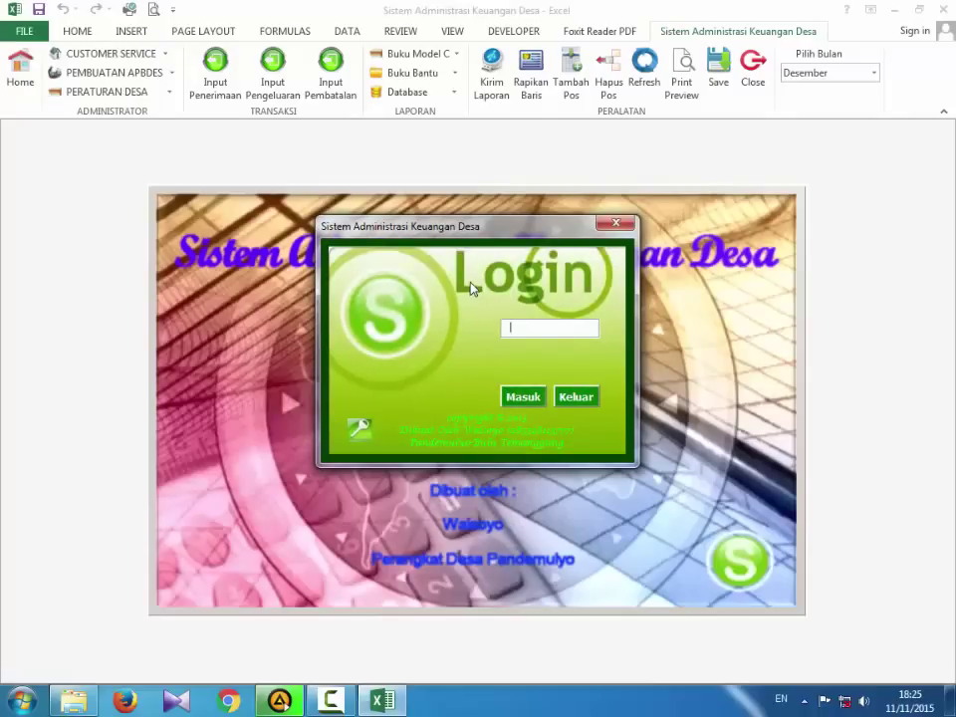
click(360, 427)
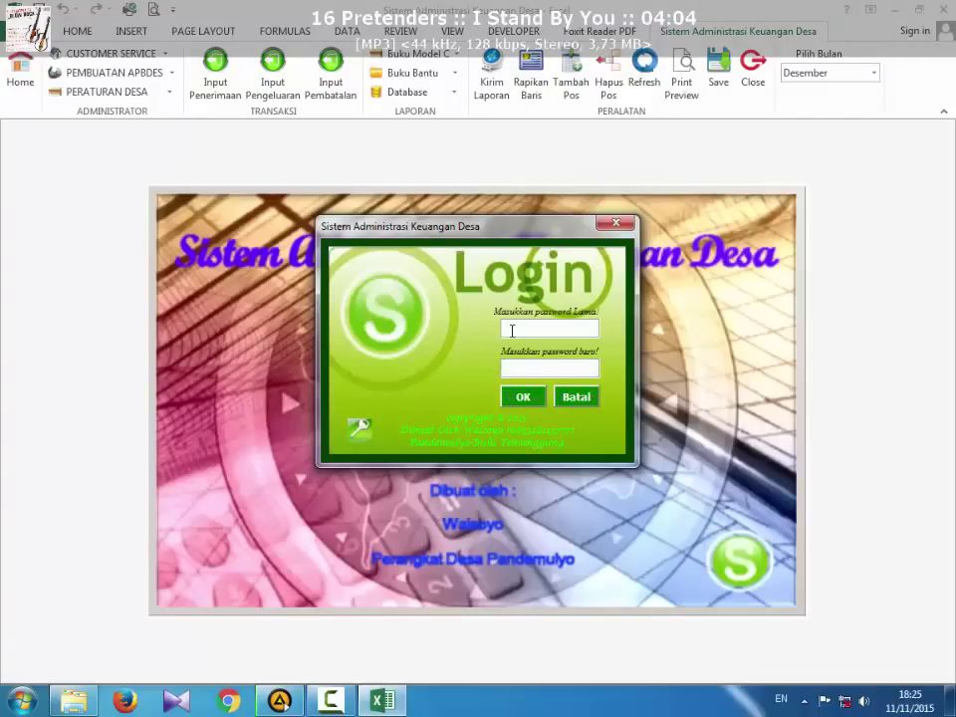
text(********)
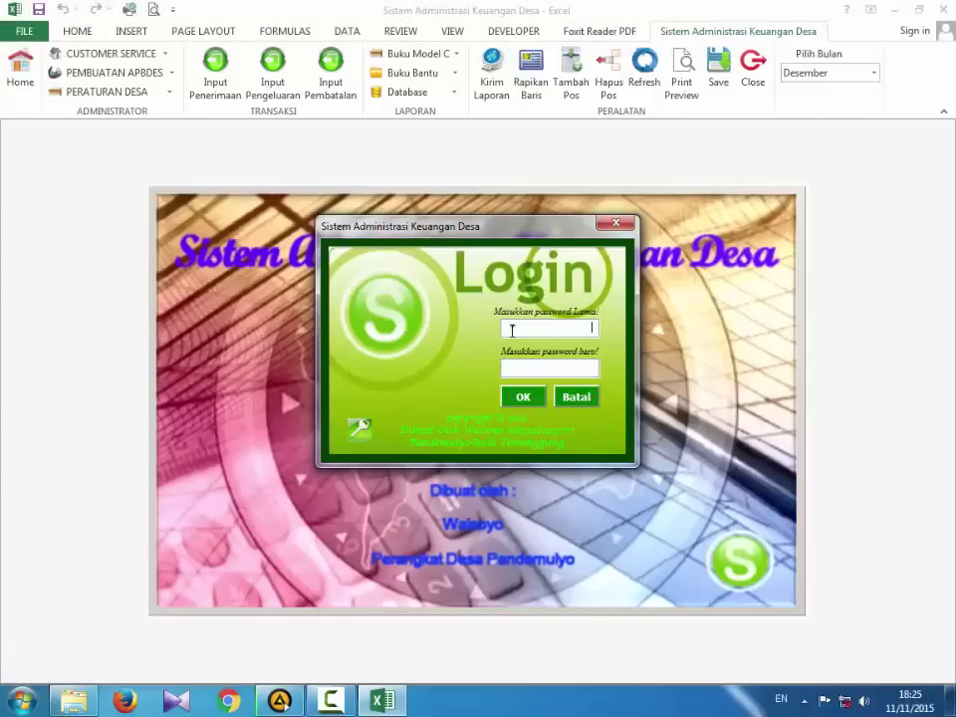
text(****)
click(507, 368)
text(****)
click(519, 399)
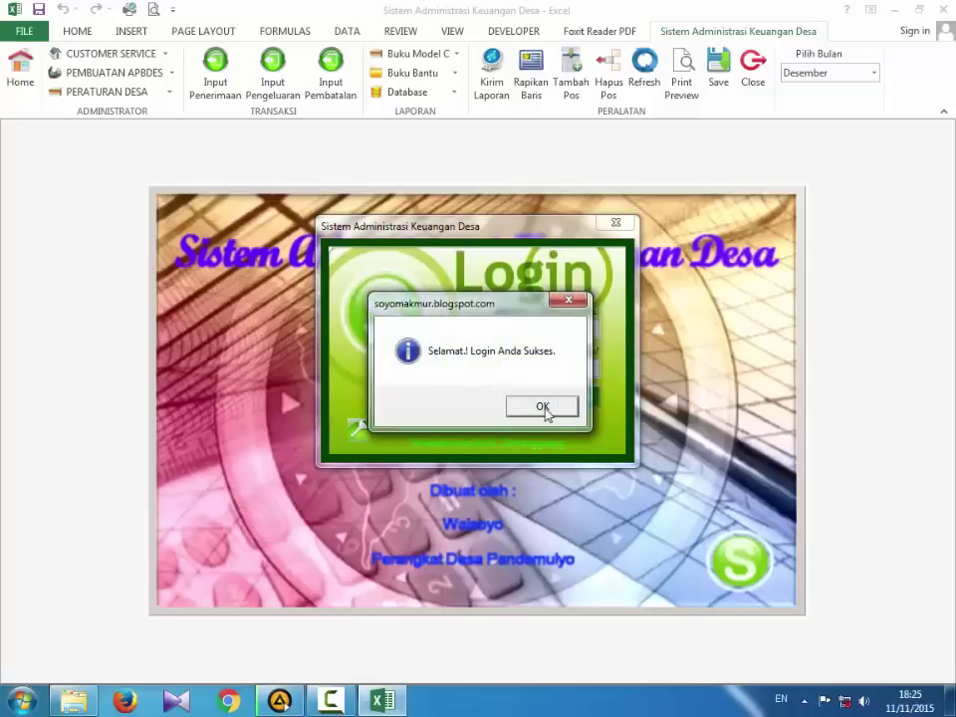
click(543, 409)
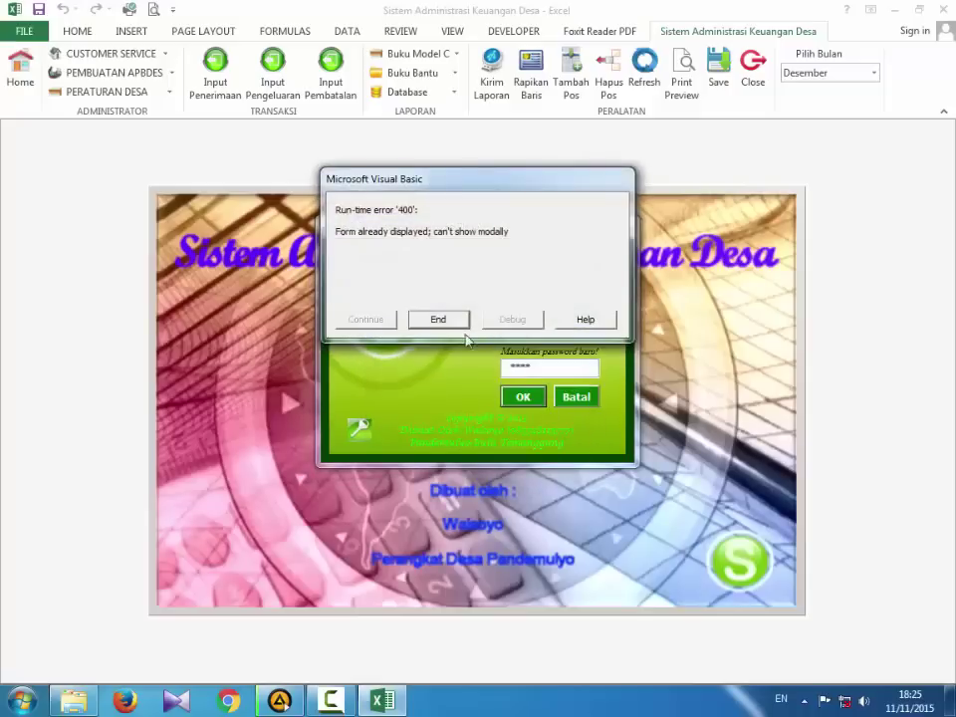
click(438, 319)
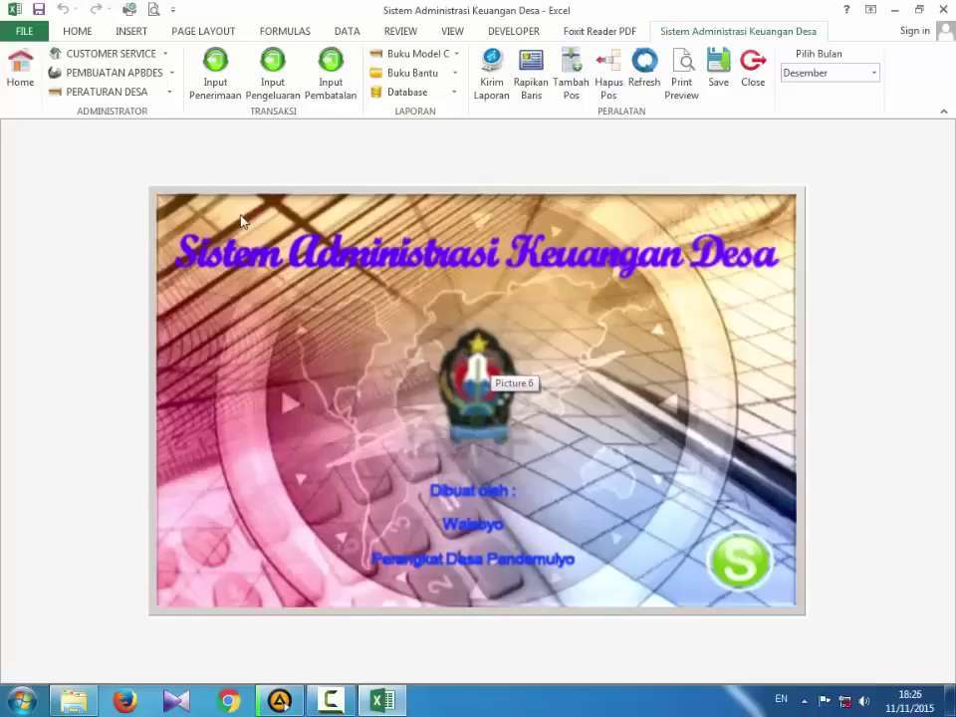
Read the Ganti Tahun confirmation about backing up the folder, and decline the year change both times
click(157, 57)
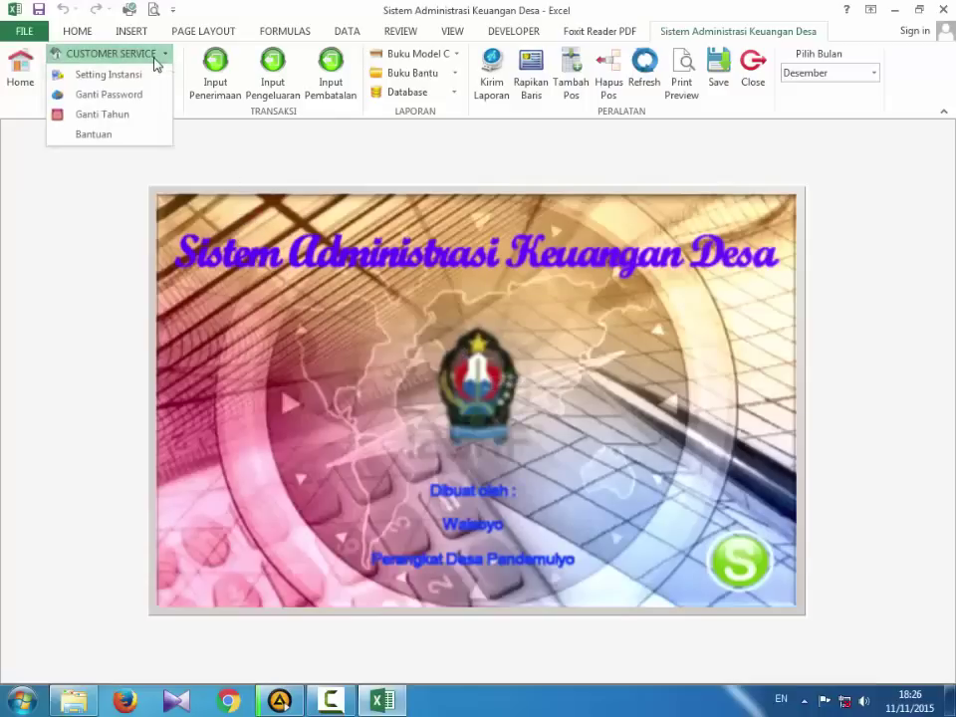
click(134, 115)
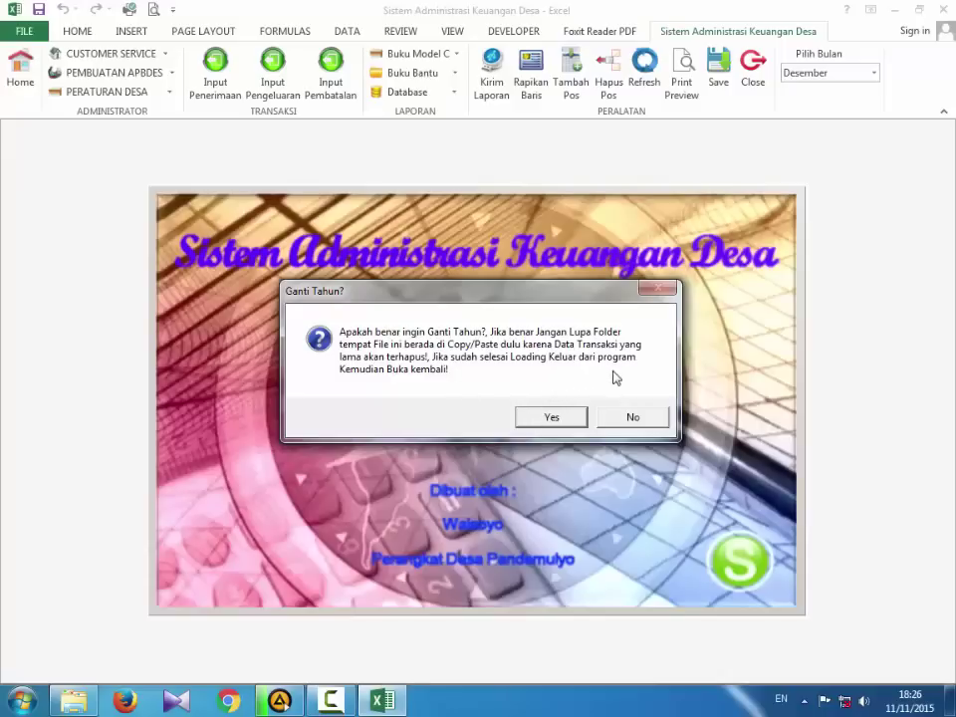
click(642, 421)
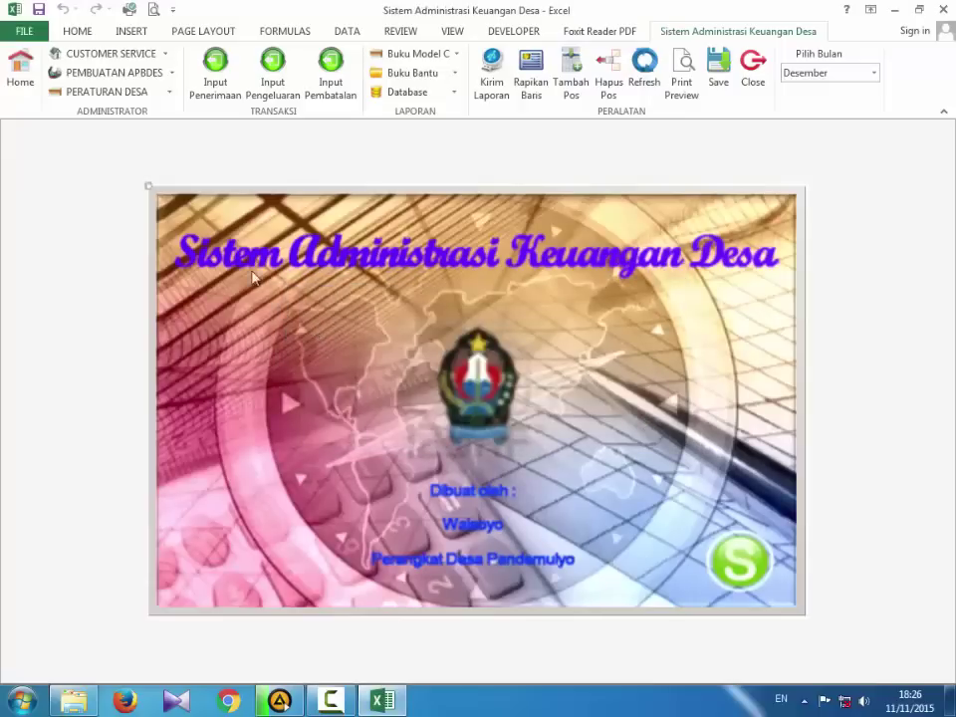
click(151, 56)
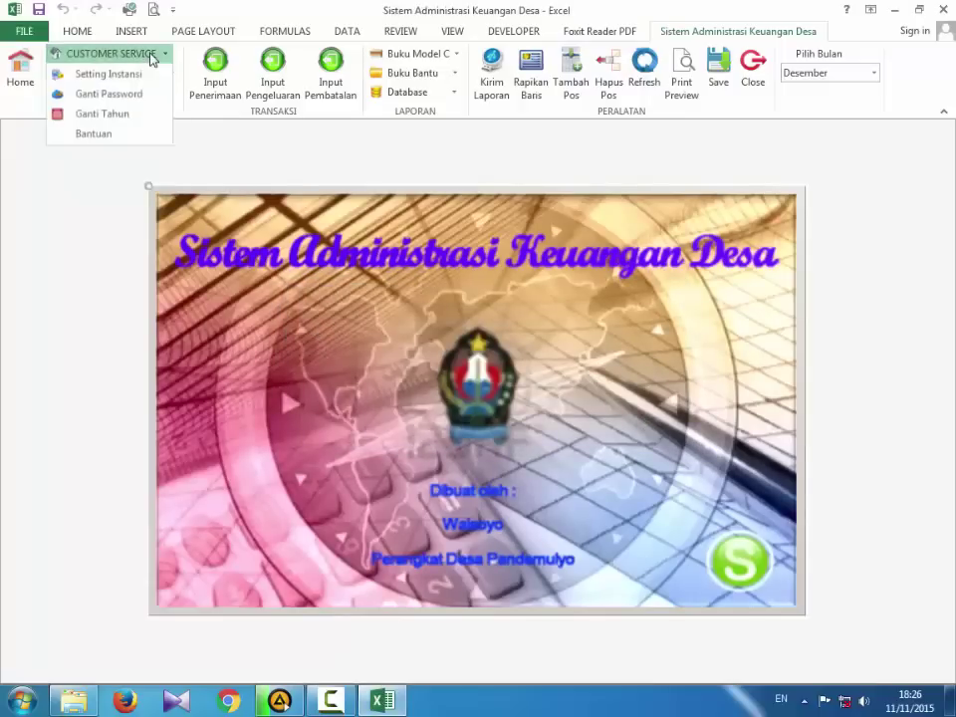
click(120, 114)
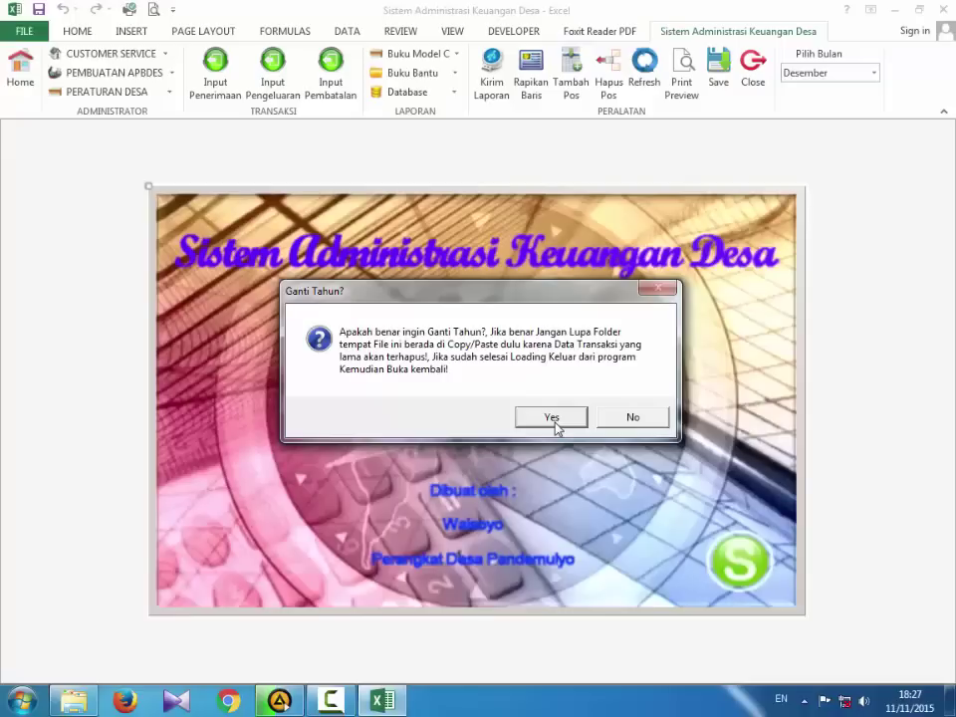
click(638, 418)
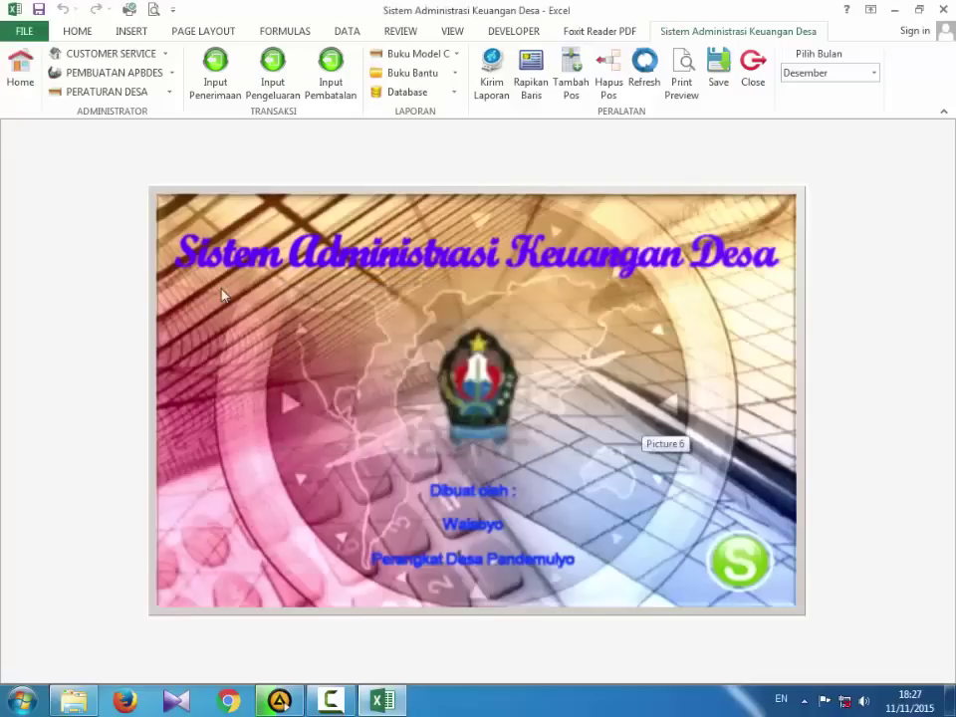
View the program information under Bantuan and close it
click(118, 56)
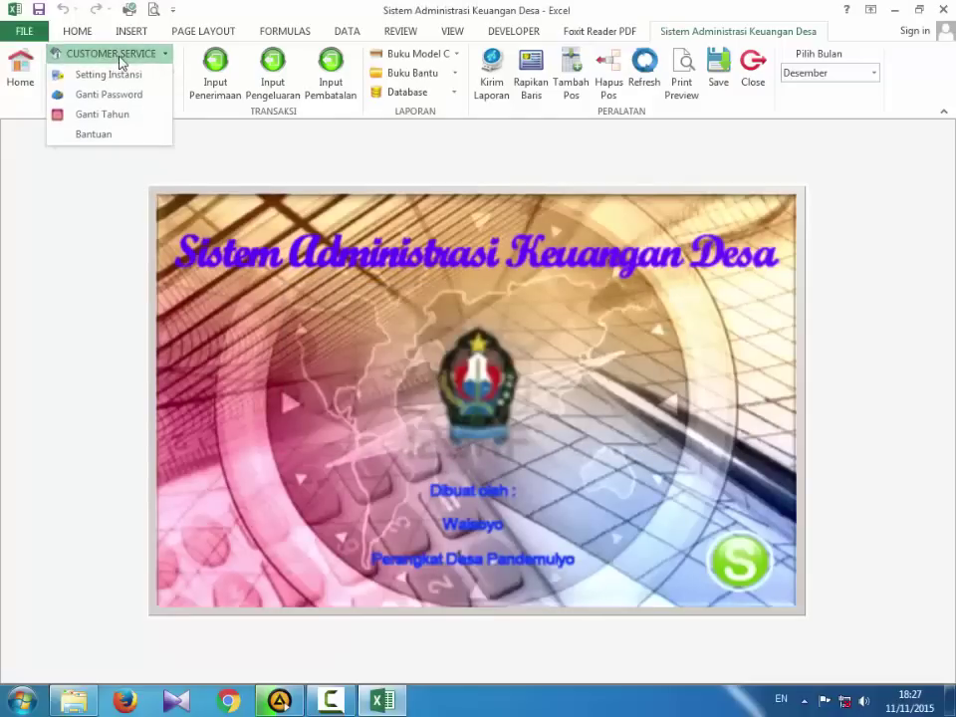
click(95, 134)
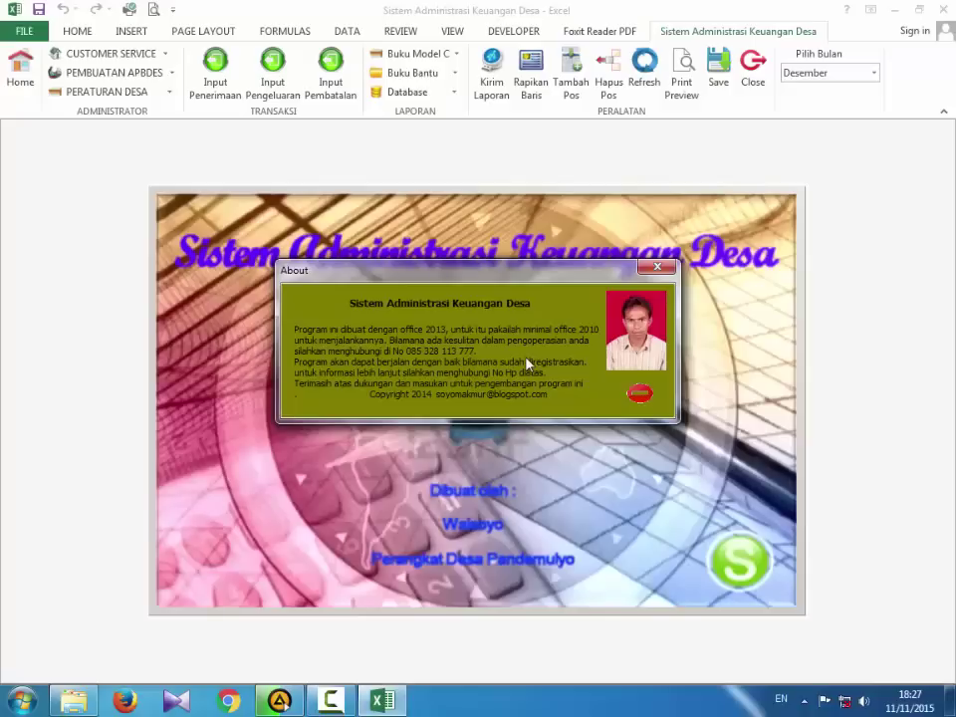
click(668, 272)
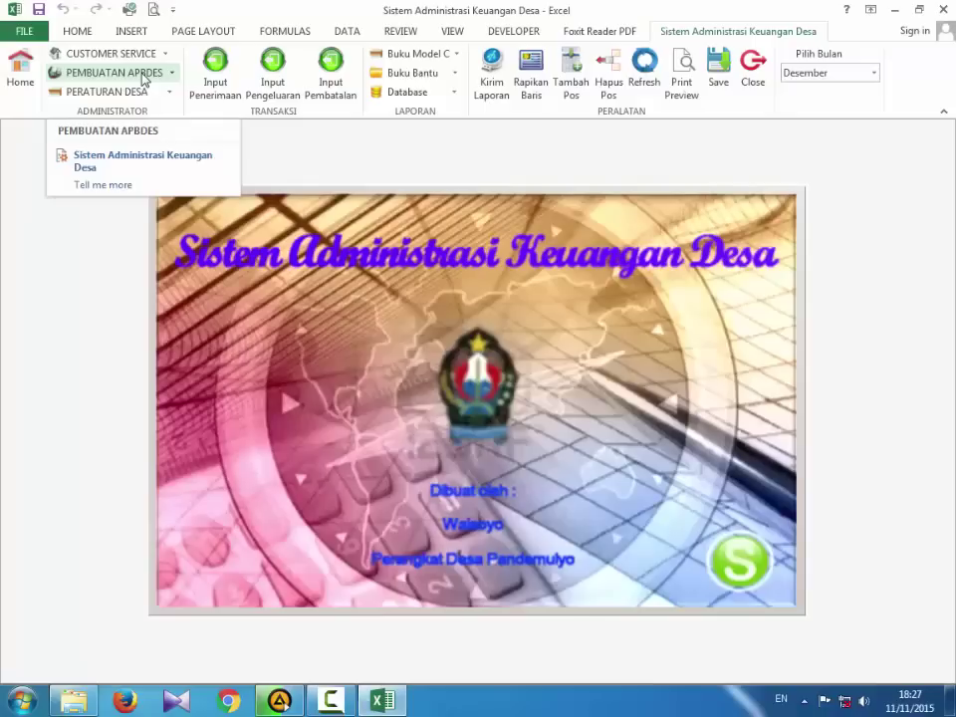
Open BUKU PENCATATAN SEWA TANAH KAS DESA and examine the block numbers and names of the first two land records
click(144, 76)
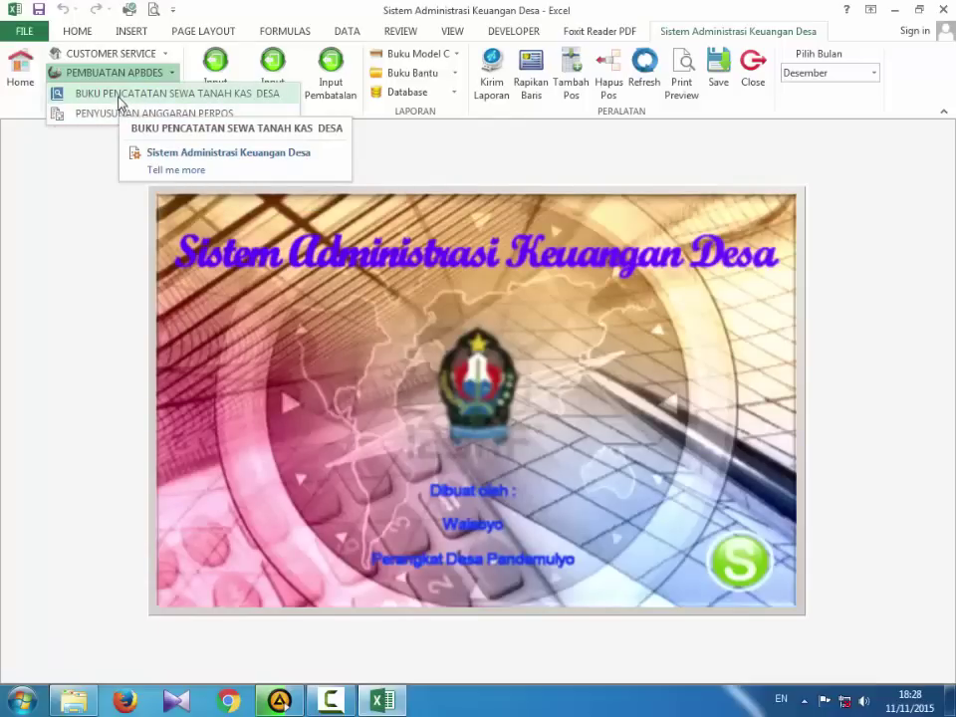
click(119, 95)
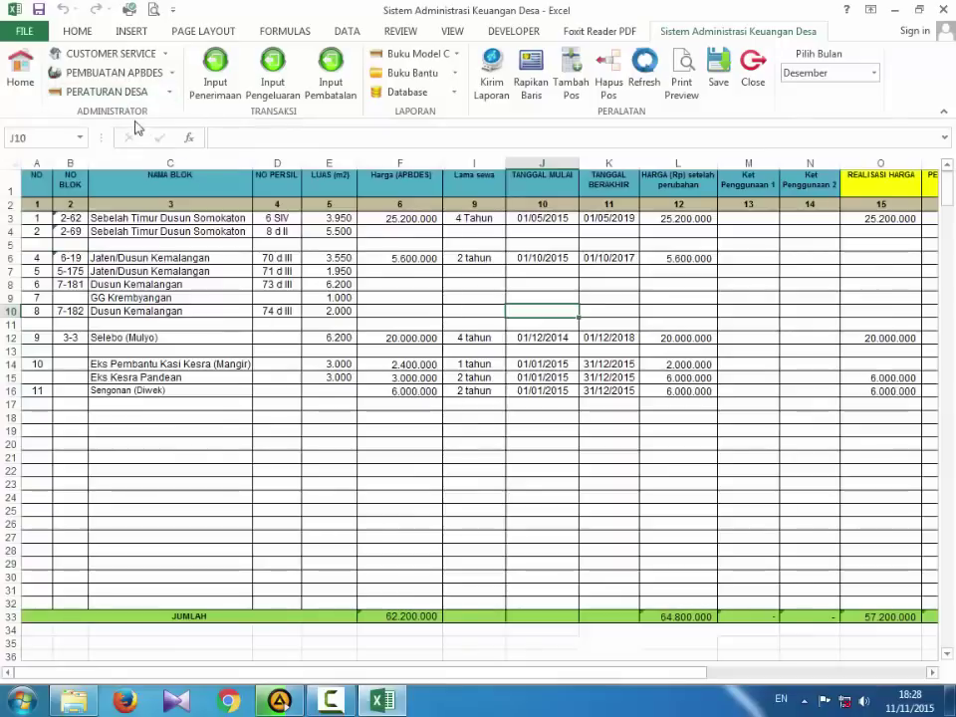
click(153, 242)
click(140, 218)
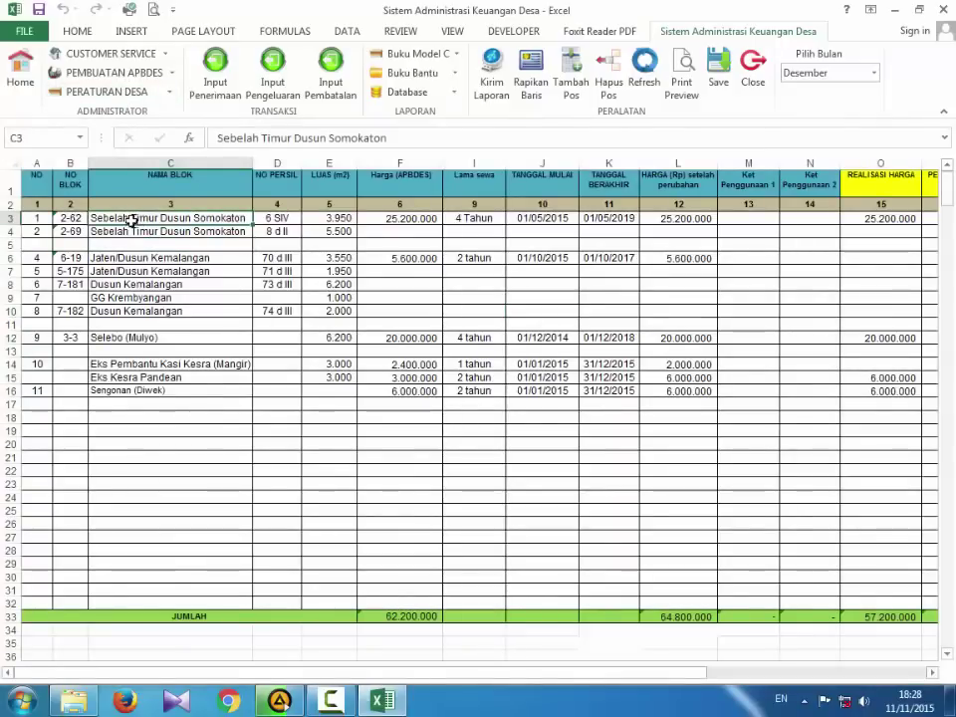
click(113, 228)
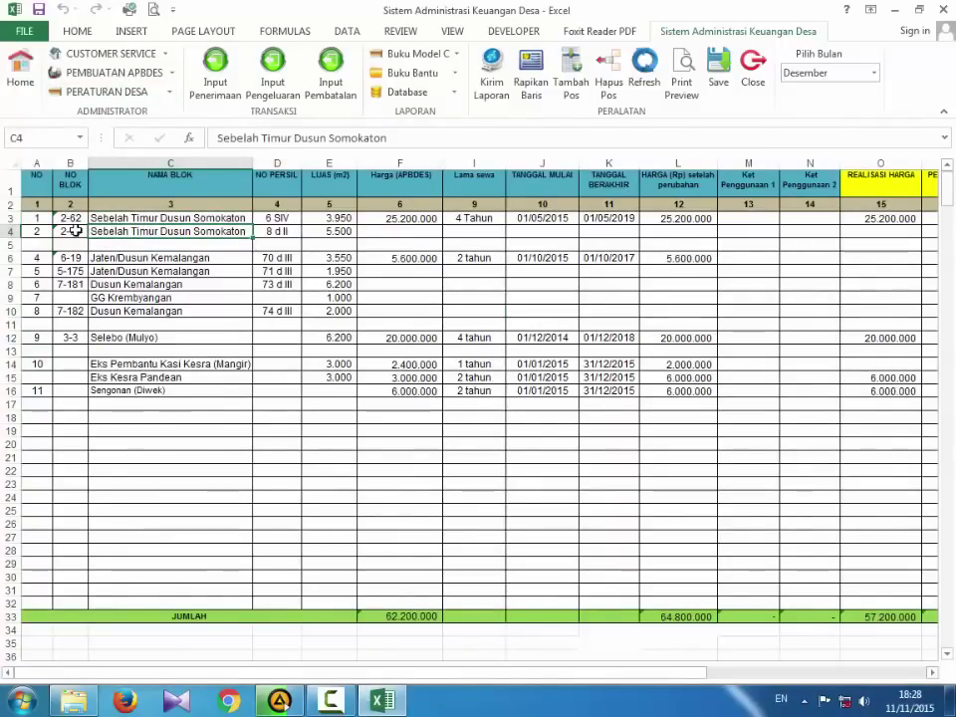
click(72, 230)
click(69, 218)
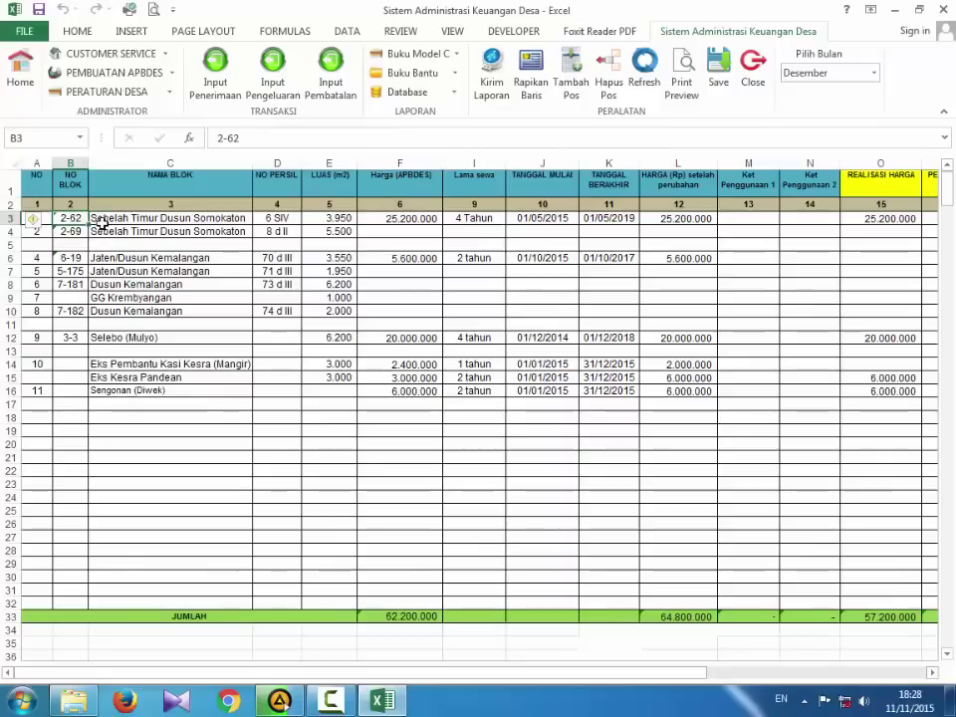
click(93, 218)
click(112, 229)
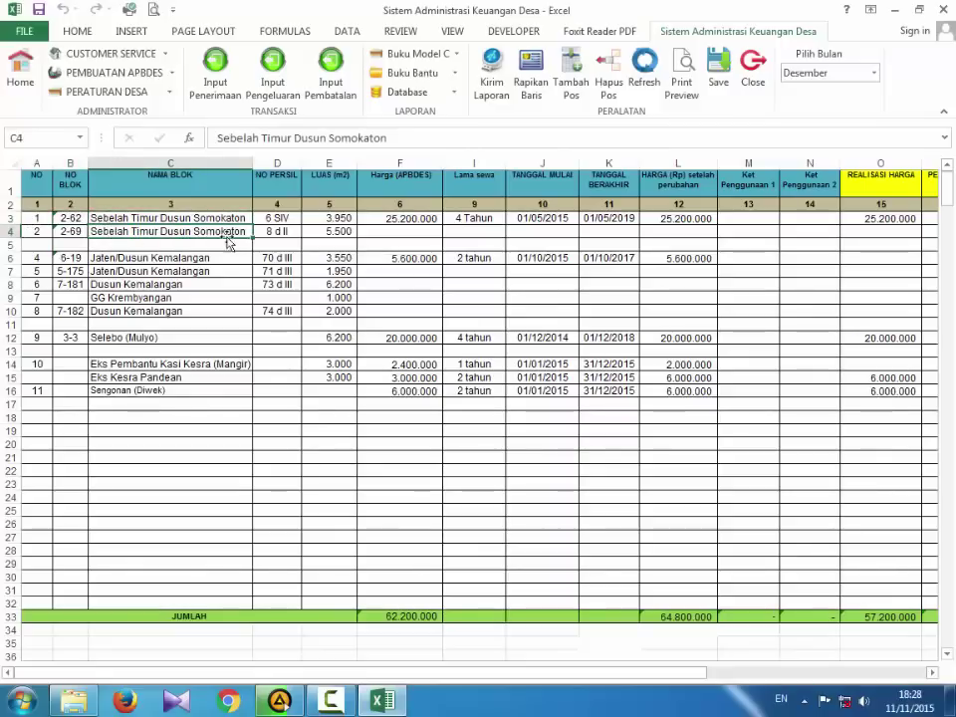
Check the parcel numbers of the first two records, plus the first record's area and APBDES price
click(280, 229)
click(279, 216)
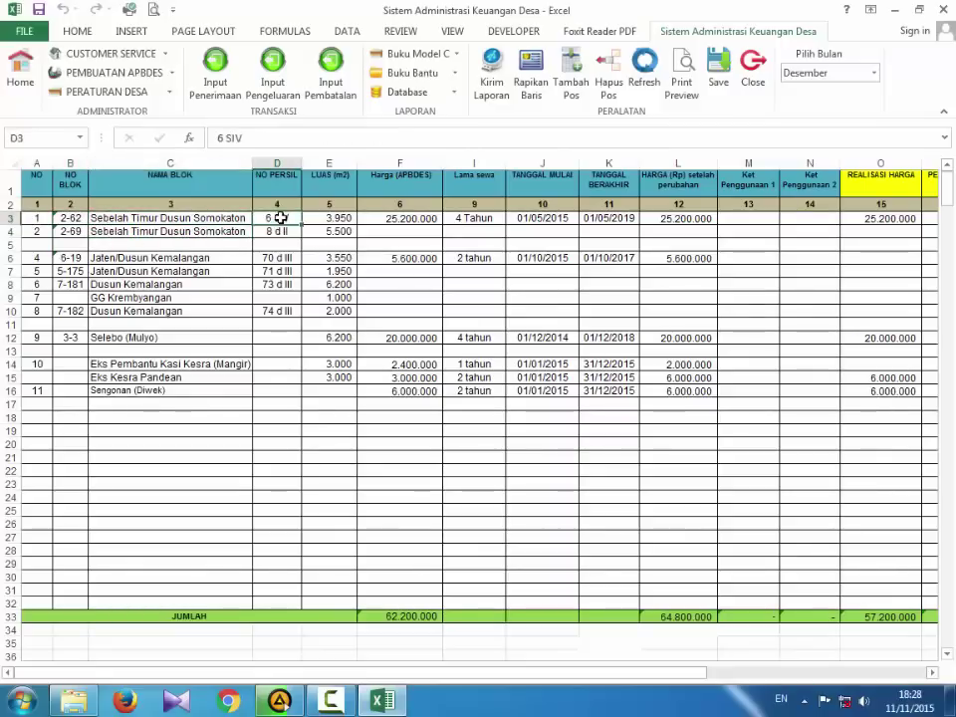
click(324, 220)
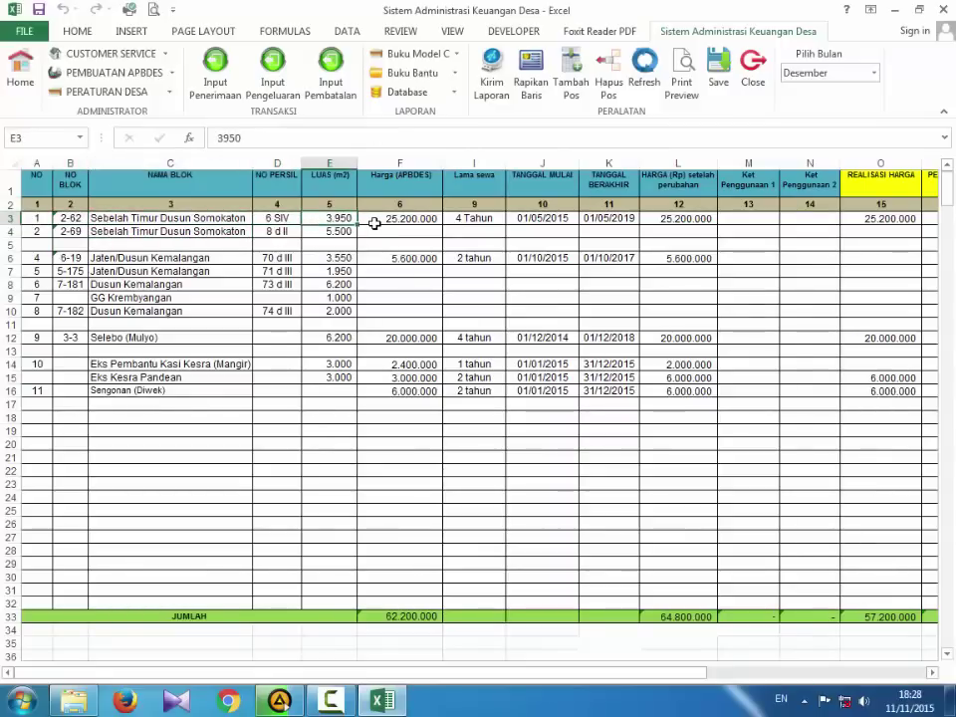
click(374, 223)
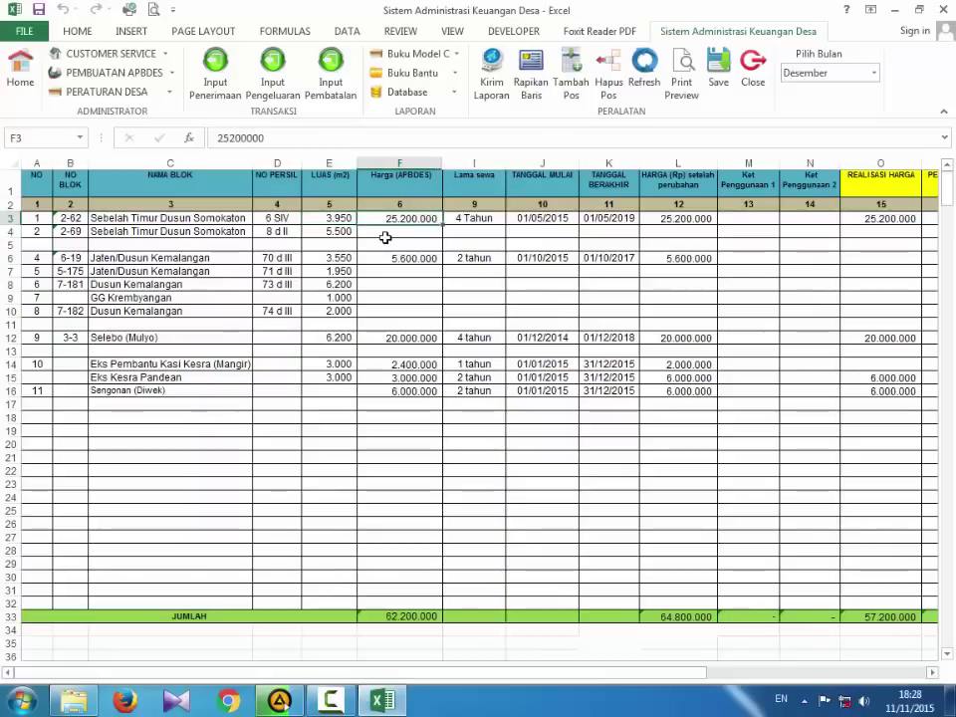
Go through the first land record field by field, from its sequence number to its lease duration (Lama sewa)
click(35, 217)
click(75, 221)
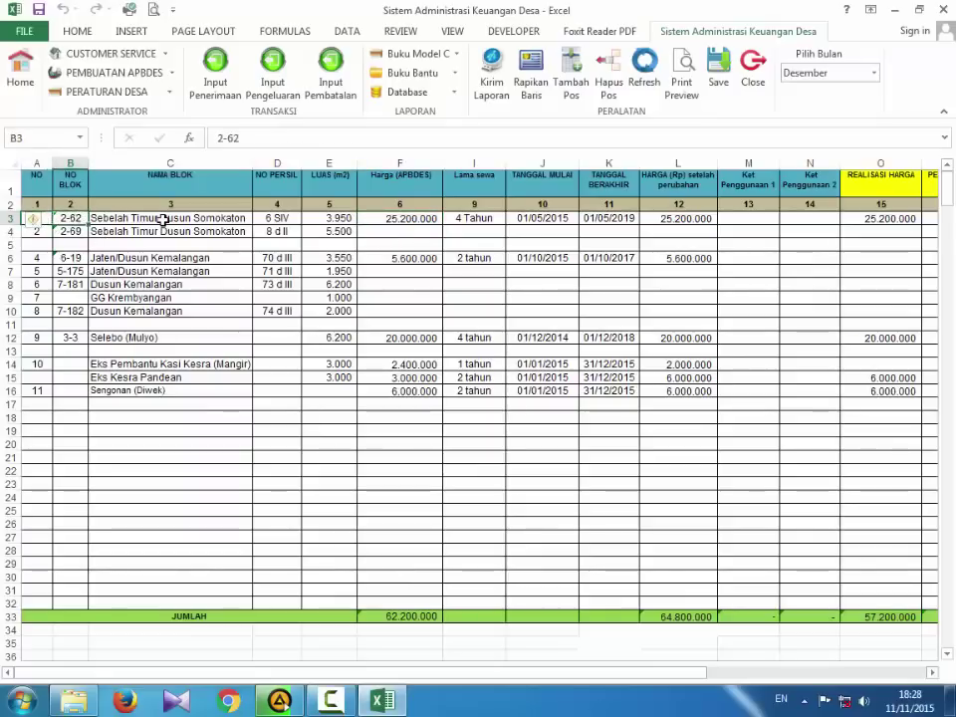
click(162, 219)
click(274, 219)
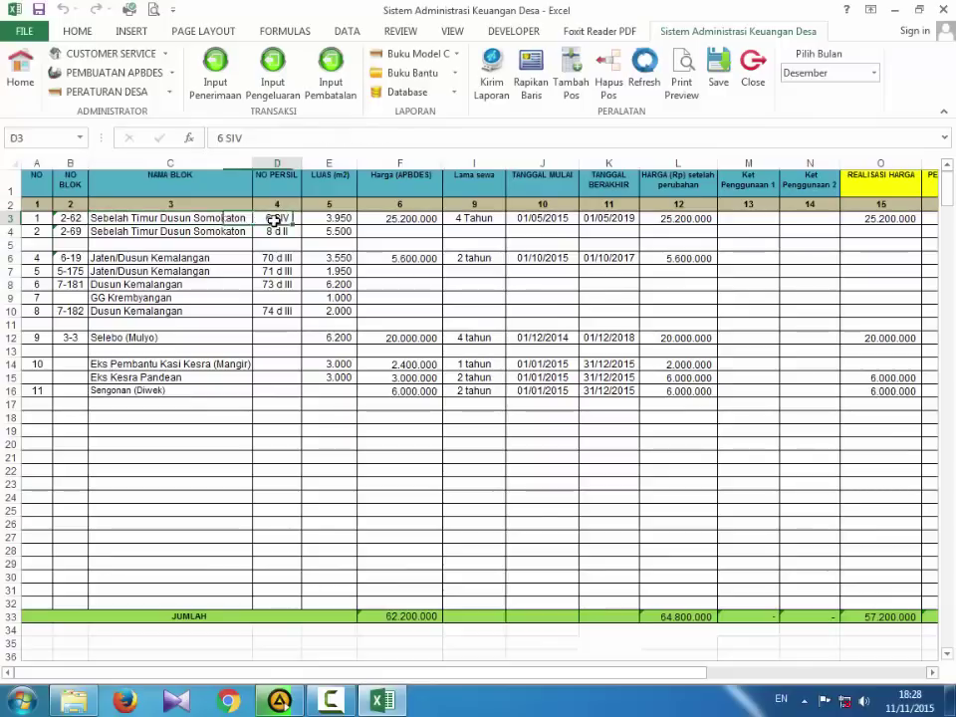
click(333, 220)
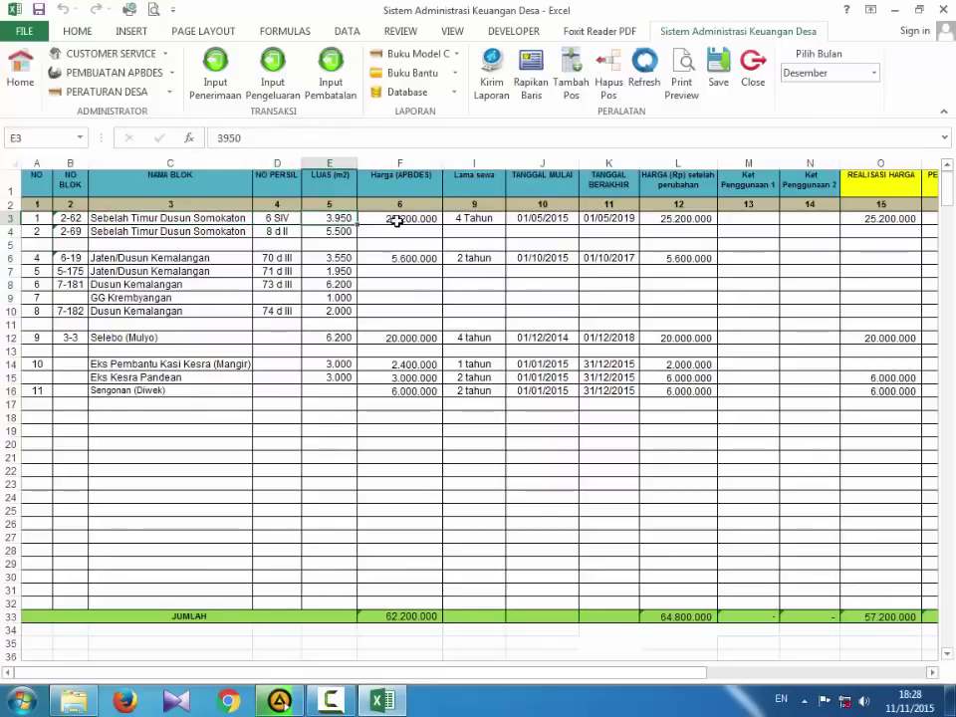
click(396, 219)
click(480, 218)
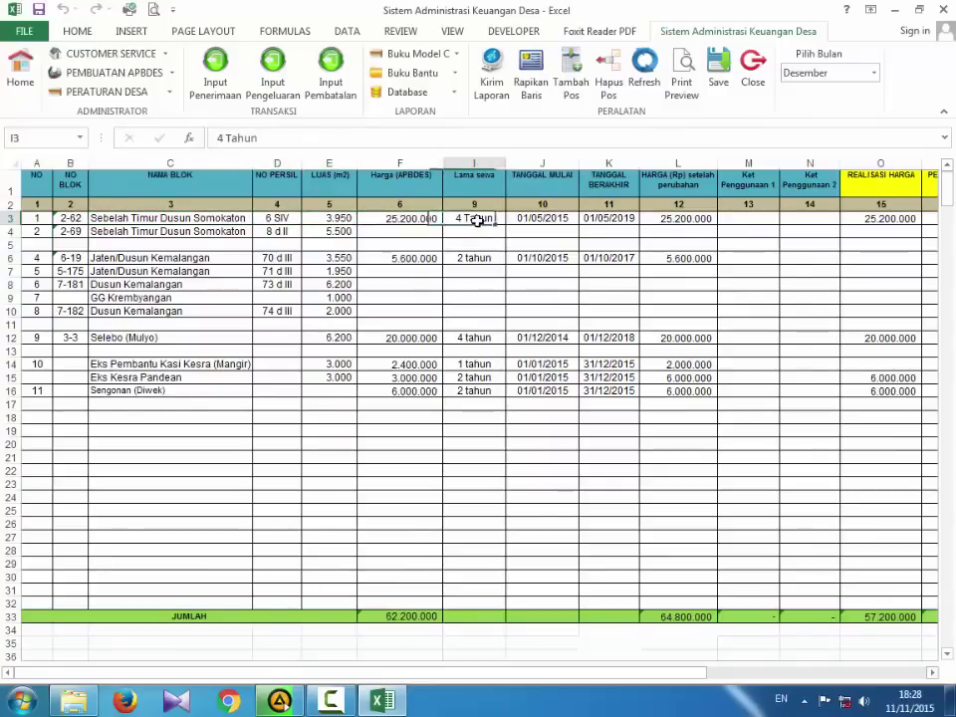
drag(609, 676, 552, 675)
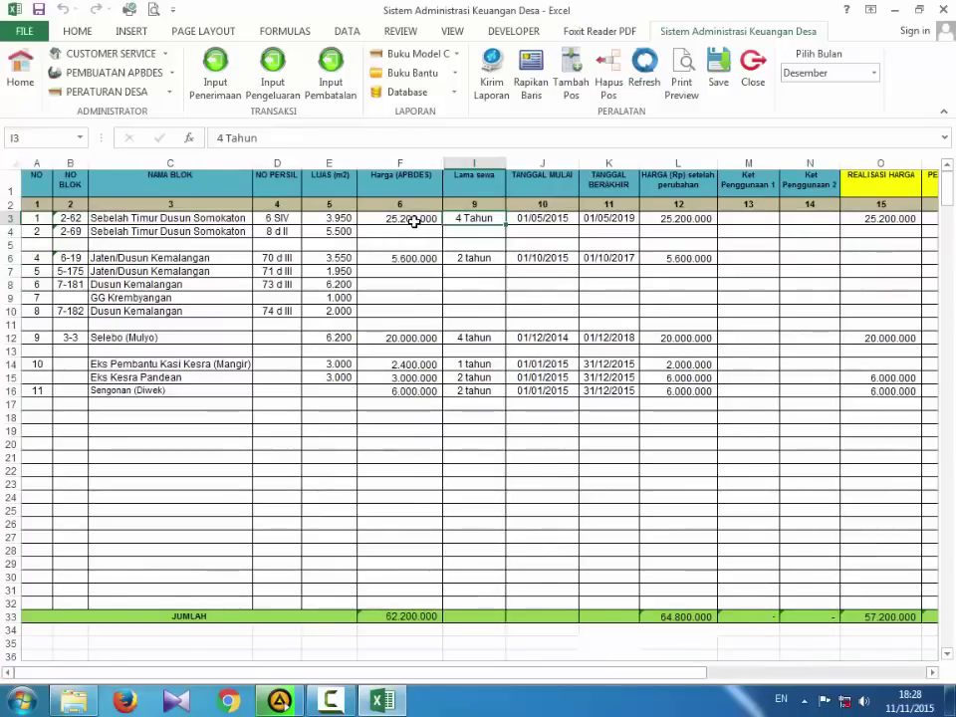
Review the first record's lease price, duration, start and end dates, revised price, usage notes and realised price
click(406, 217)
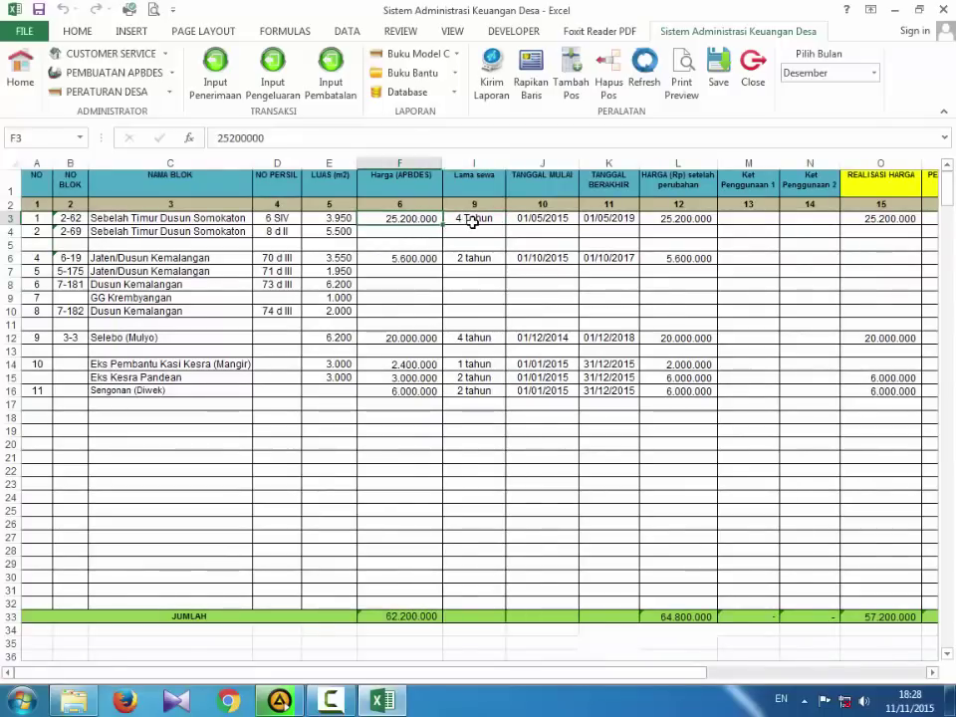
click(472, 220)
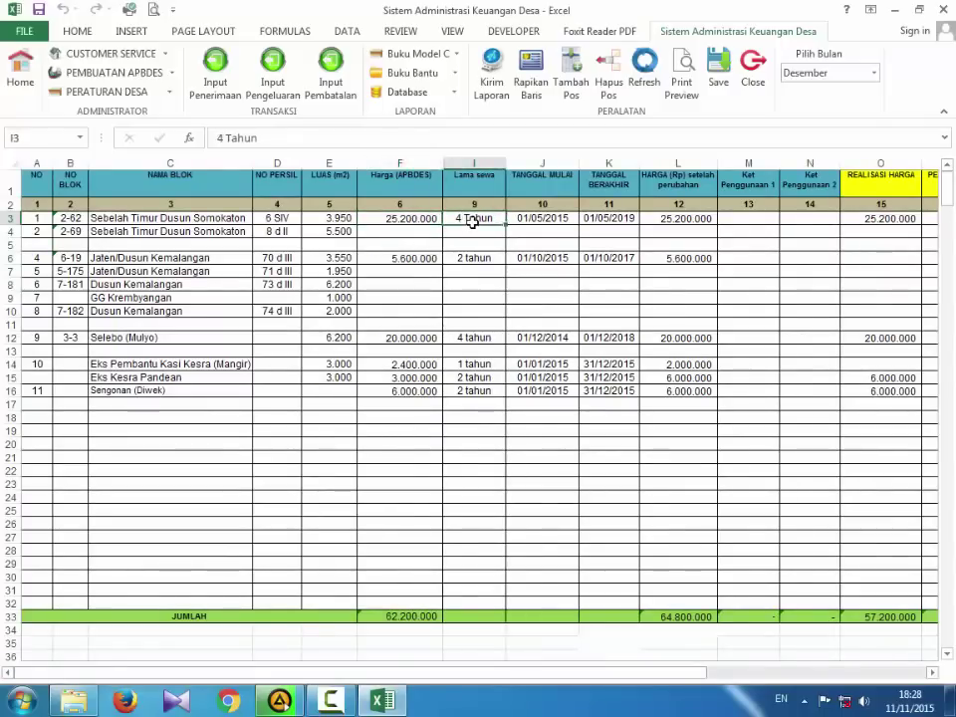
click(529, 219)
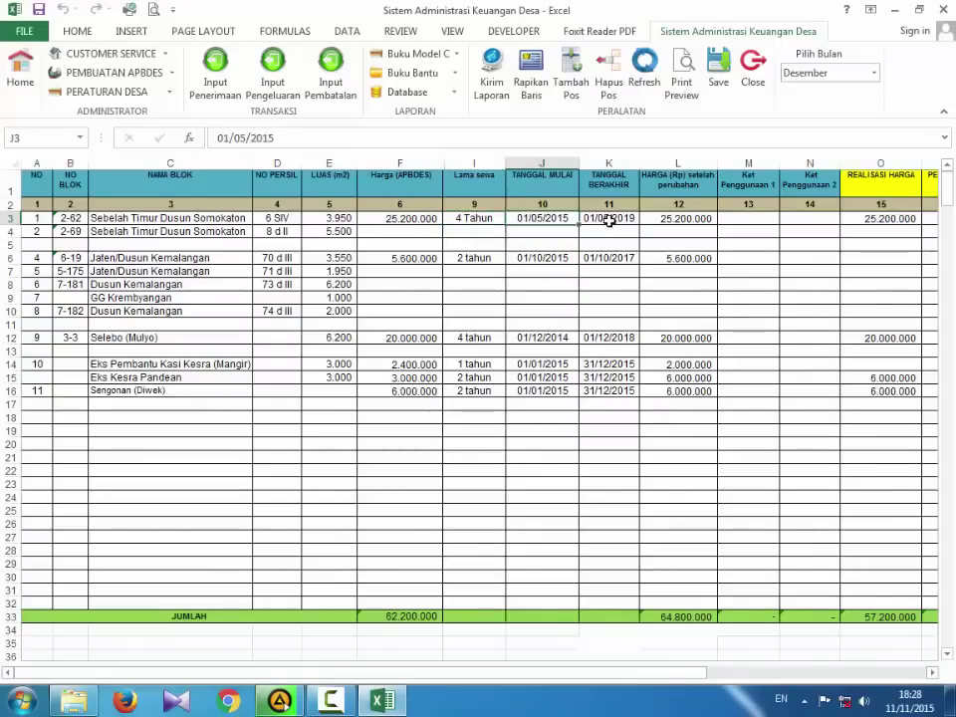
click(608, 220)
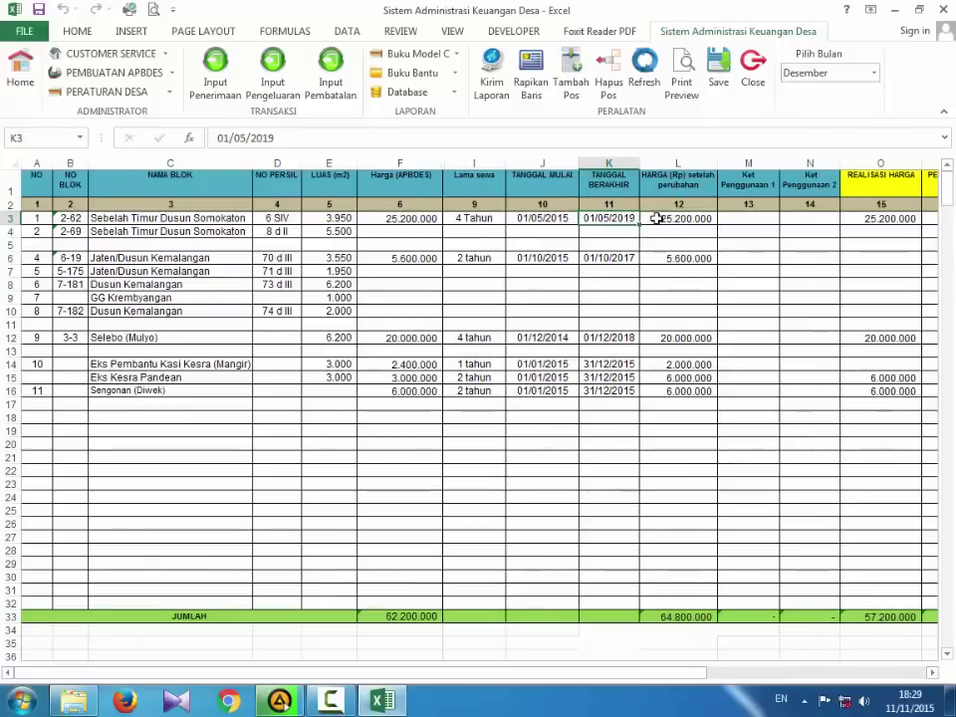
click(656, 218)
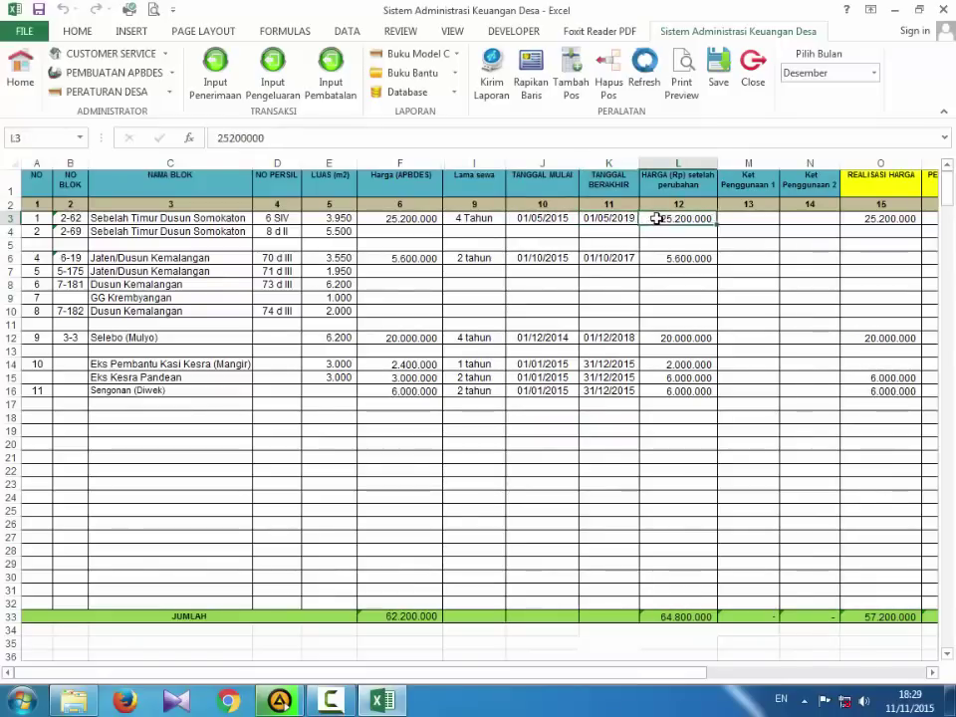
click(766, 223)
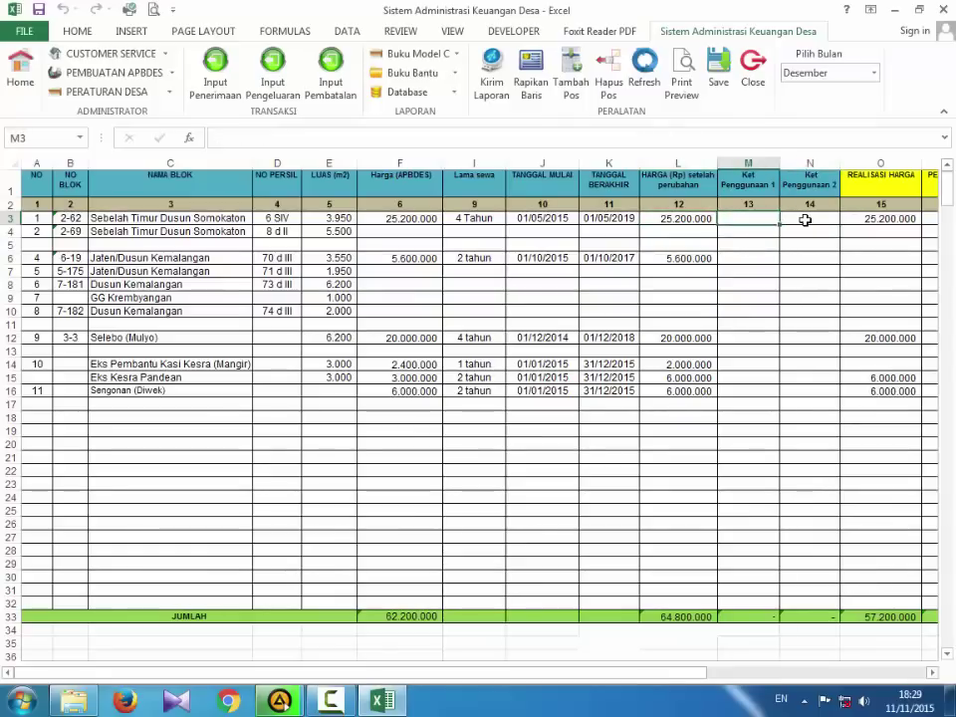
click(805, 220)
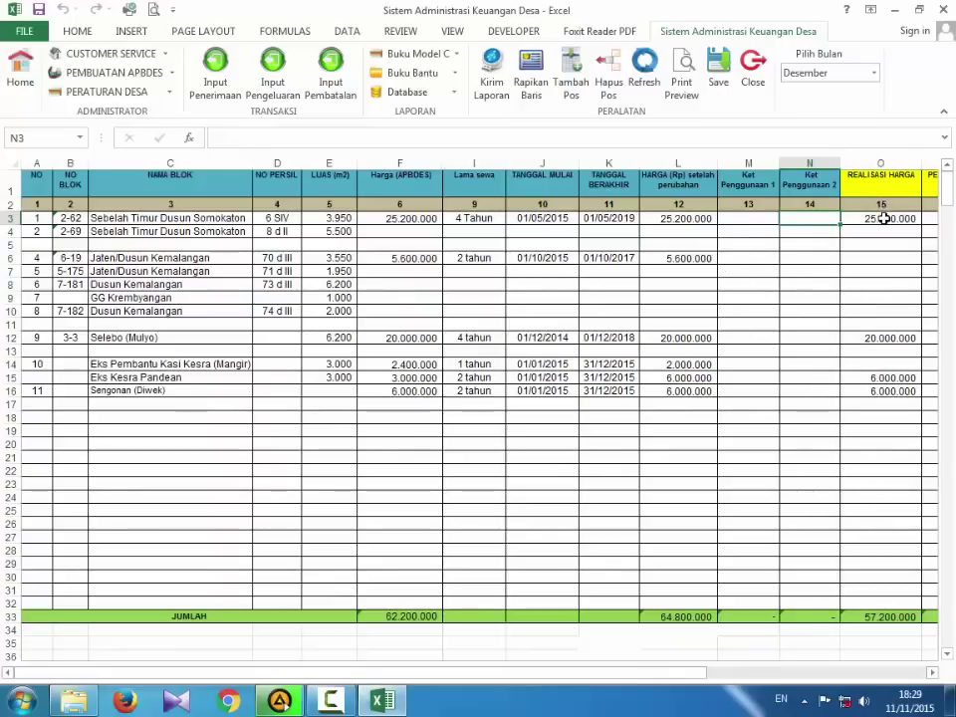
click(883, 218)
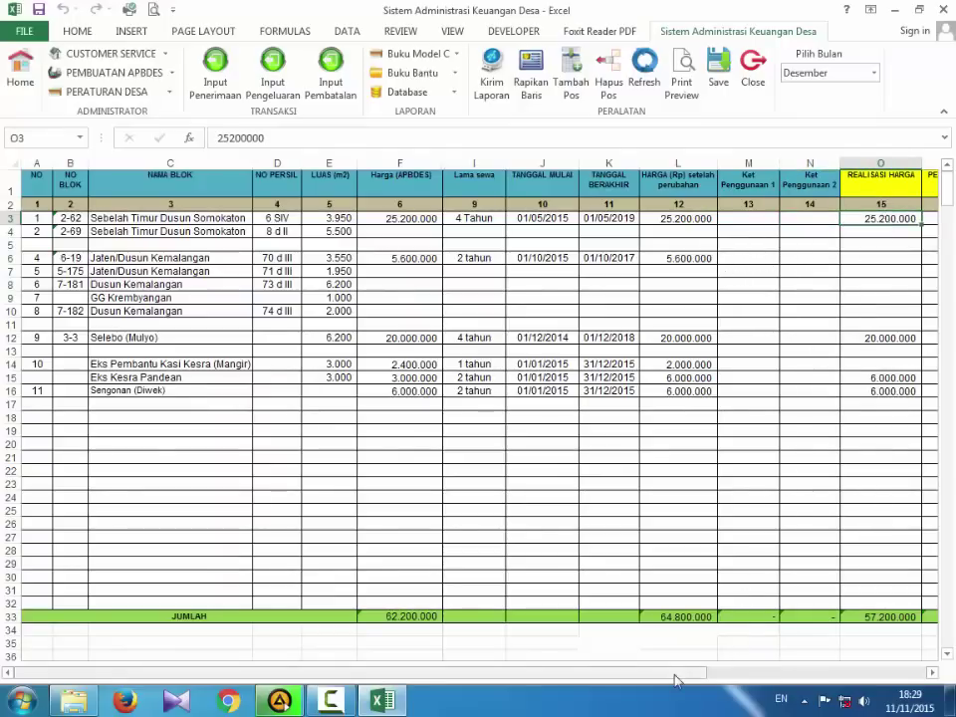
Examine the first and second payment, payment date, JUMLAH REALISASI and PIUTANG columns, and return to the first record's realised price
drag(675, 680, 835, 675)
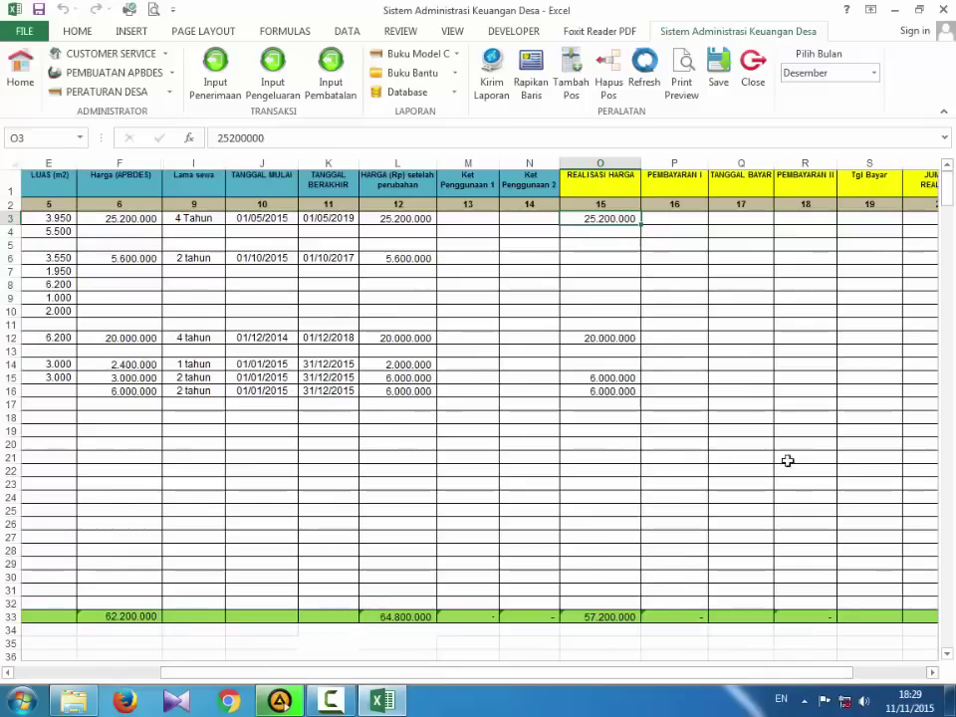
click(677, 217)
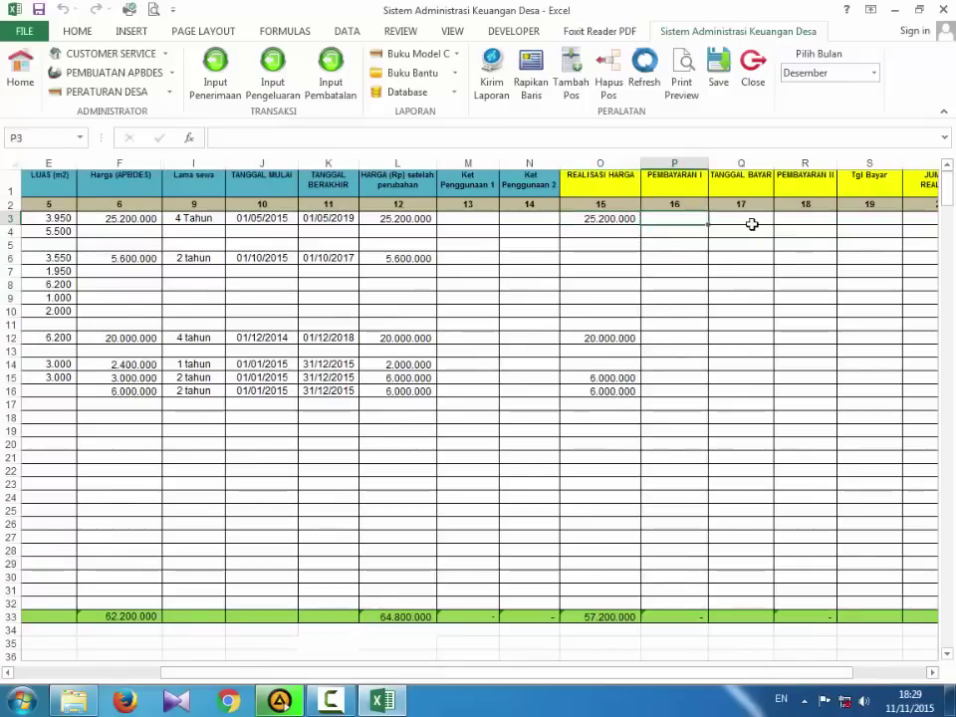
click(750, 228)
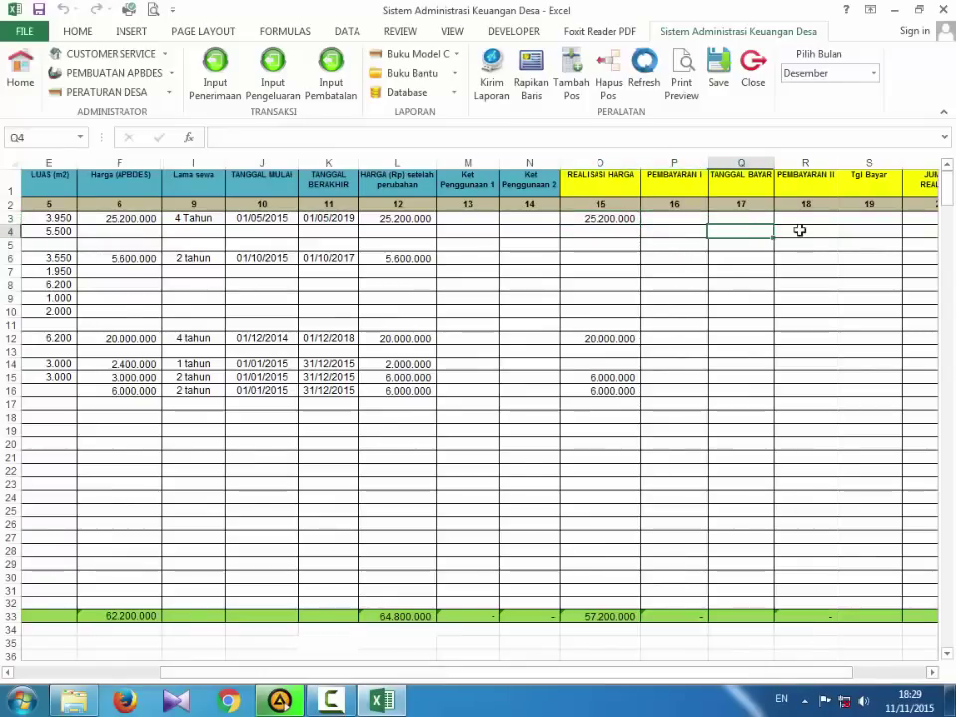
click(805, 229)
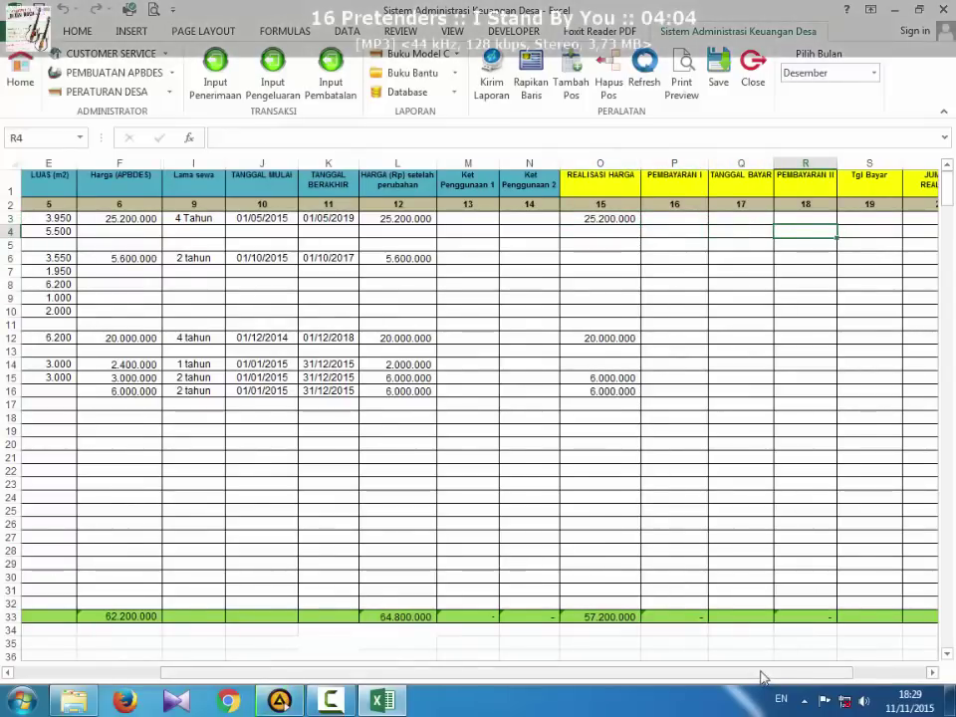
drag(761, 676, 842, 665)
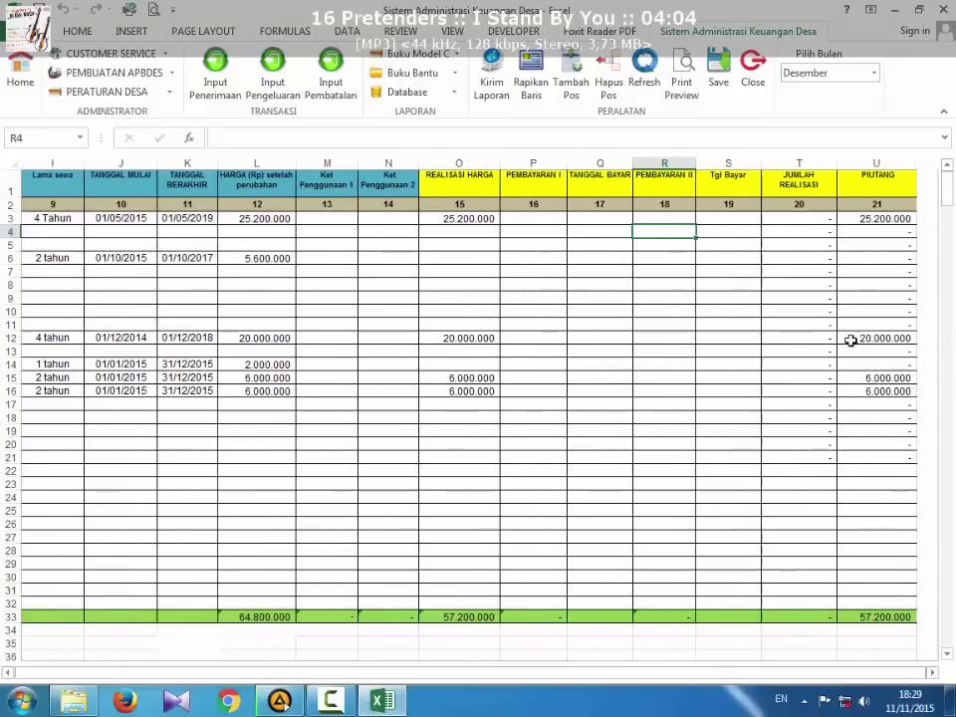
click(819, 219)
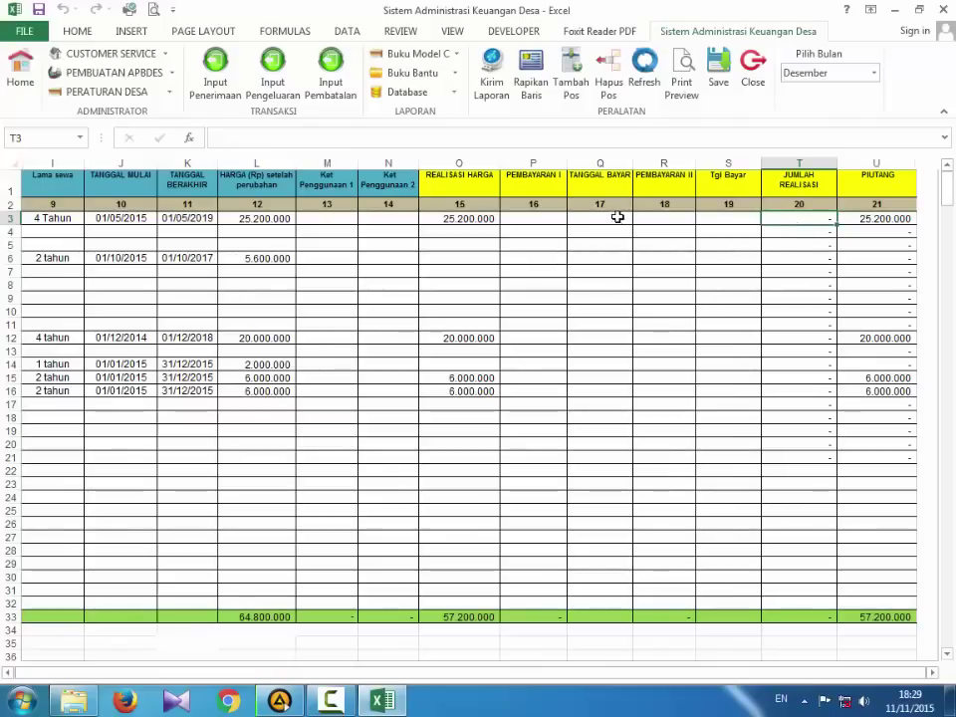
click(861, 218)
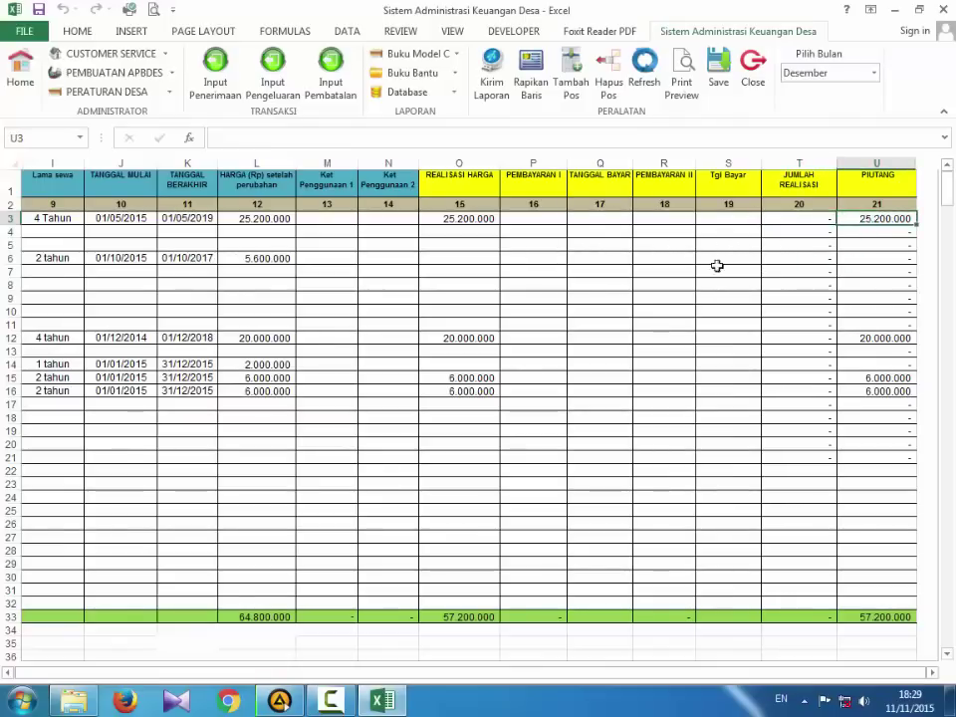
click(564, 218)
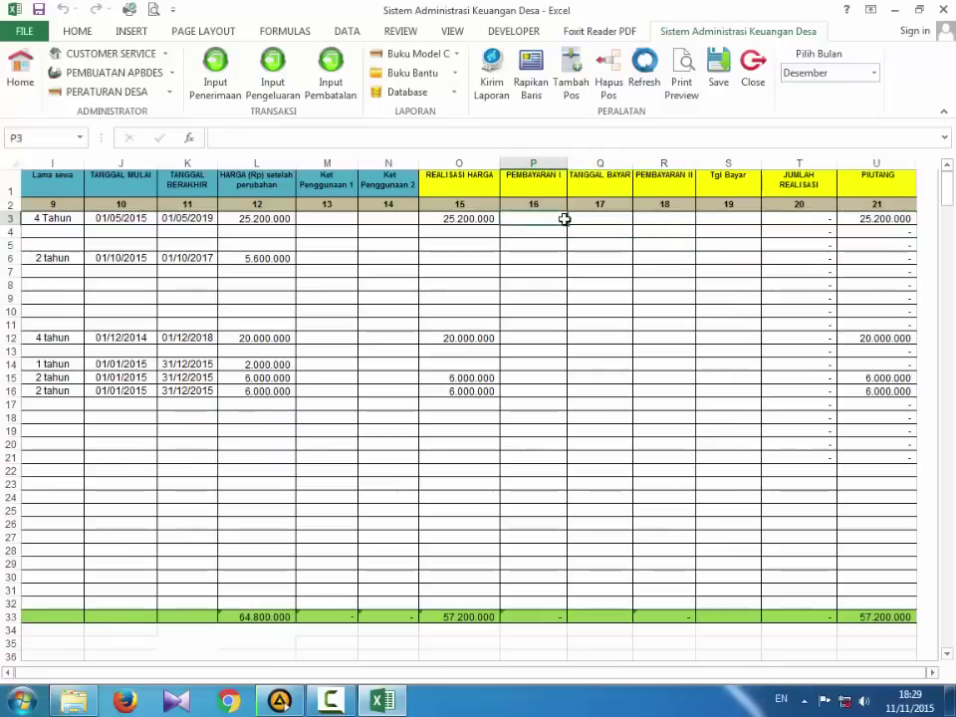
click(438, 217)
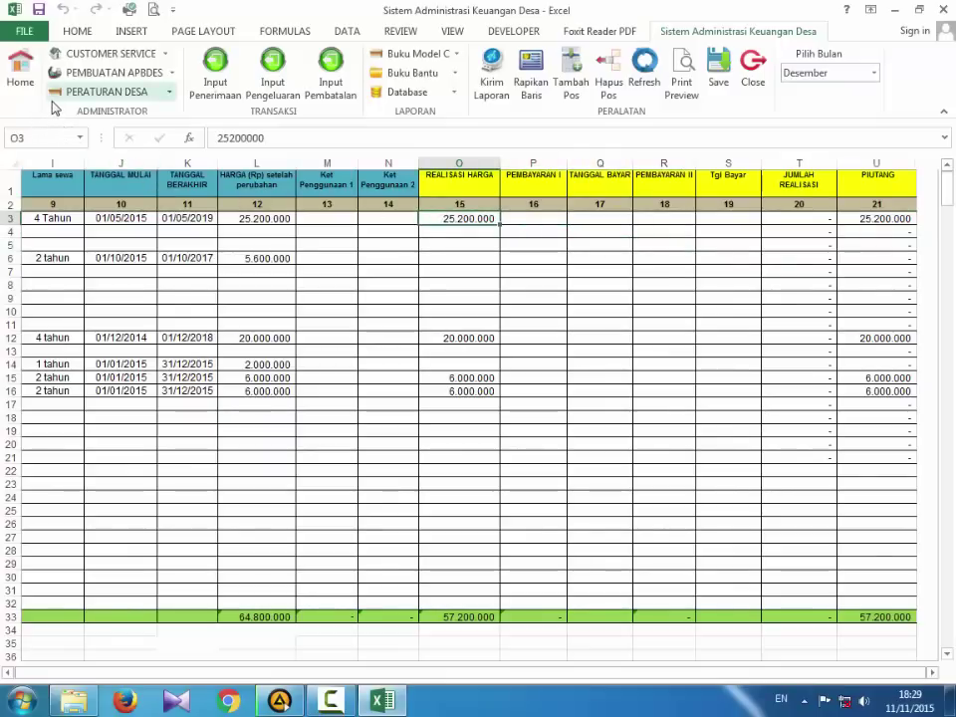
Return to the application's home page, open PENYUSUNAN ANGGARAN PERPOS and dismiss the note about adding or removing budget posts
click(22, 80)
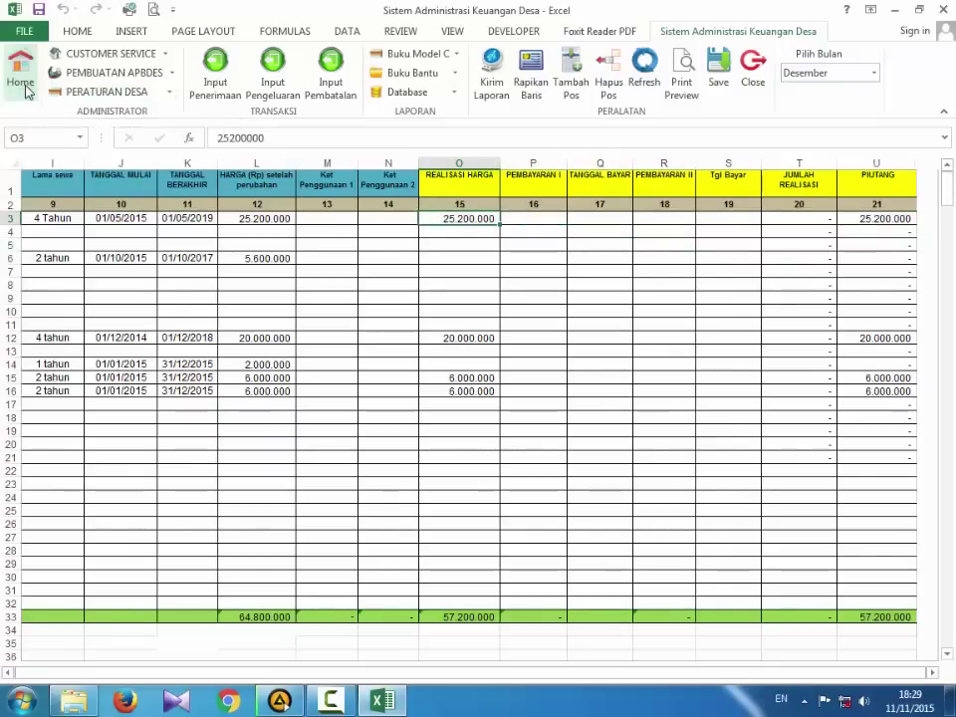
click(115, 73)
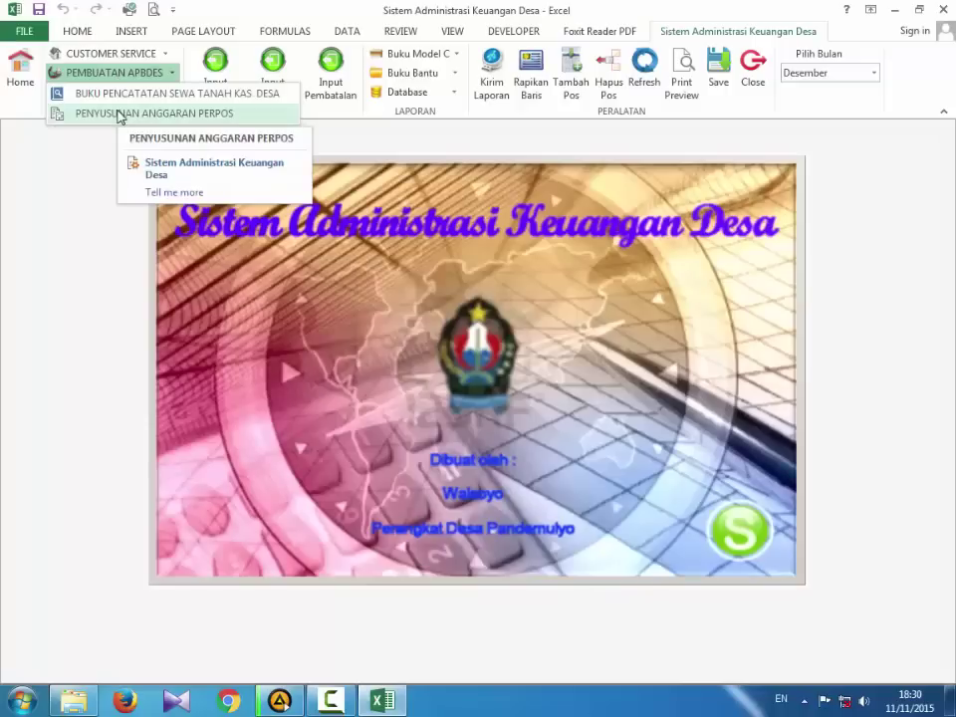
click(117, 116)
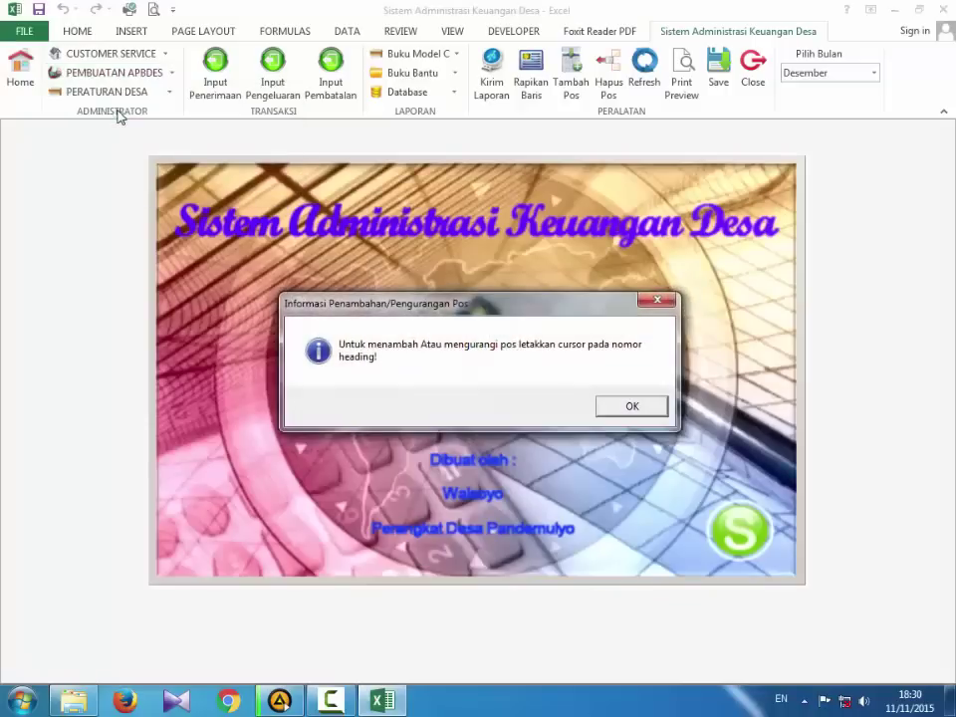
click(628, 408)
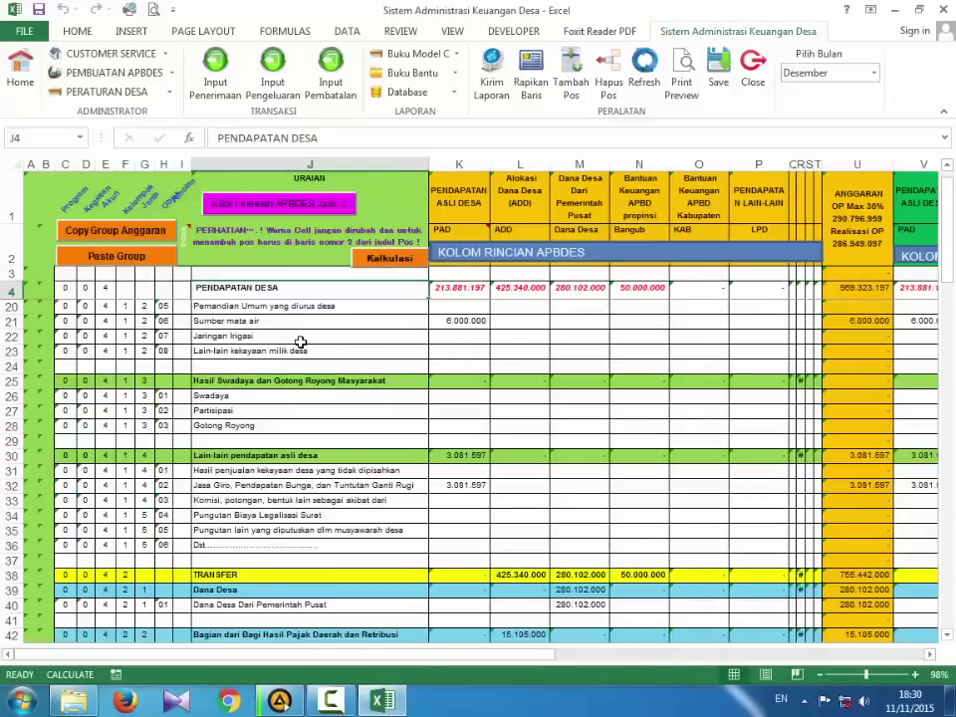
Go back to the start of the budget list and examine the Akun, Kegiatan and Program codes of PENDAPATAN DESA
click(300, 342)
scroll(522, 474, up, 5)
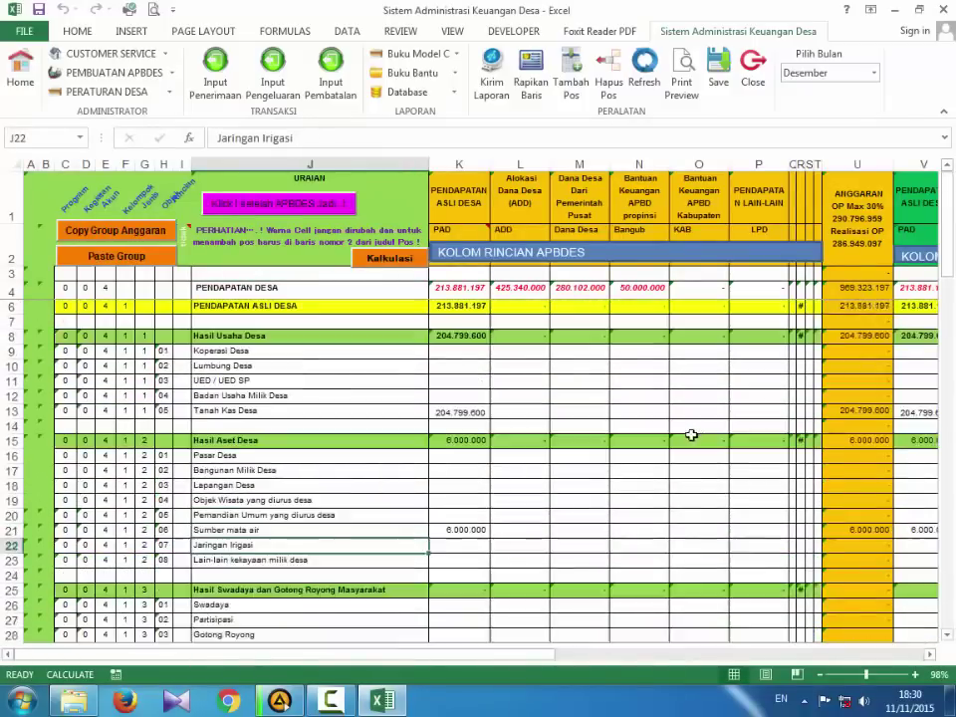
scroll(691, 436, up, 1)
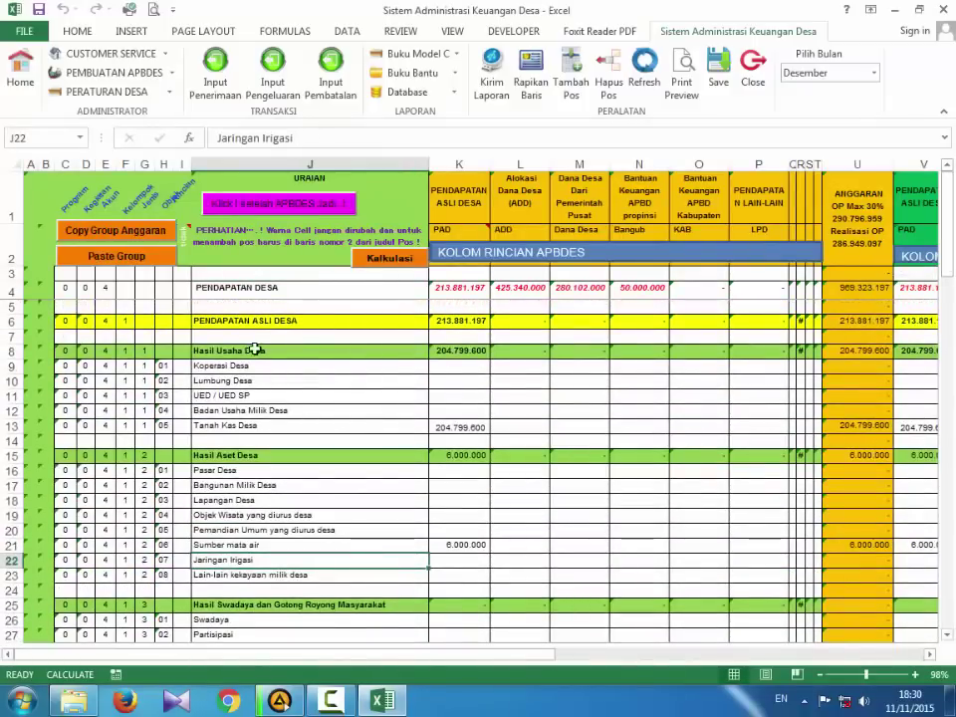
click(227, 287)
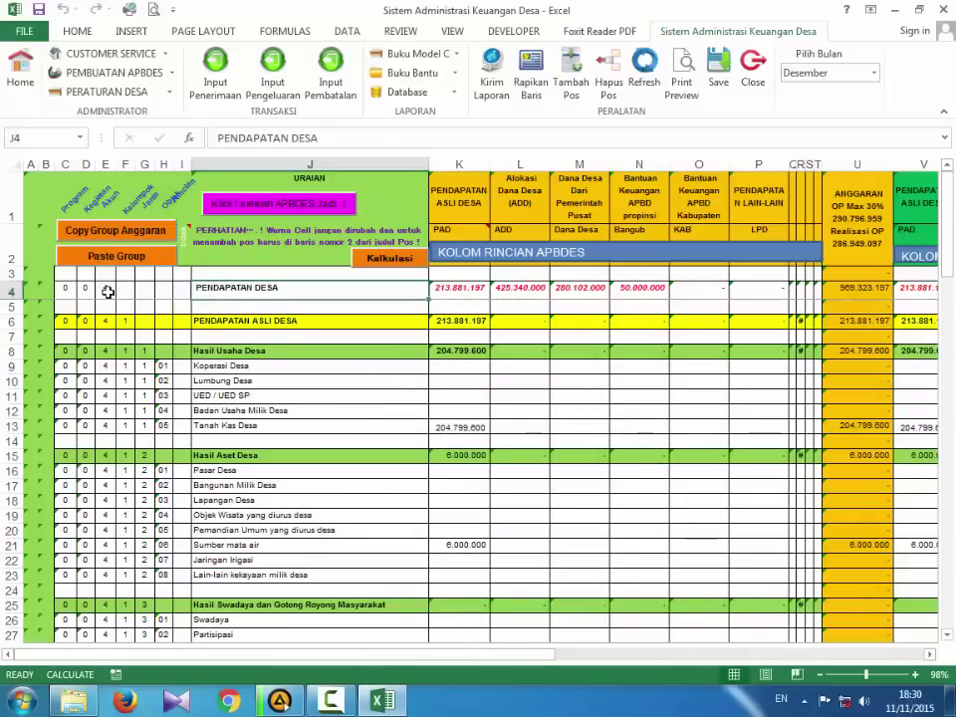
click(103, 291)
click(86, 291)
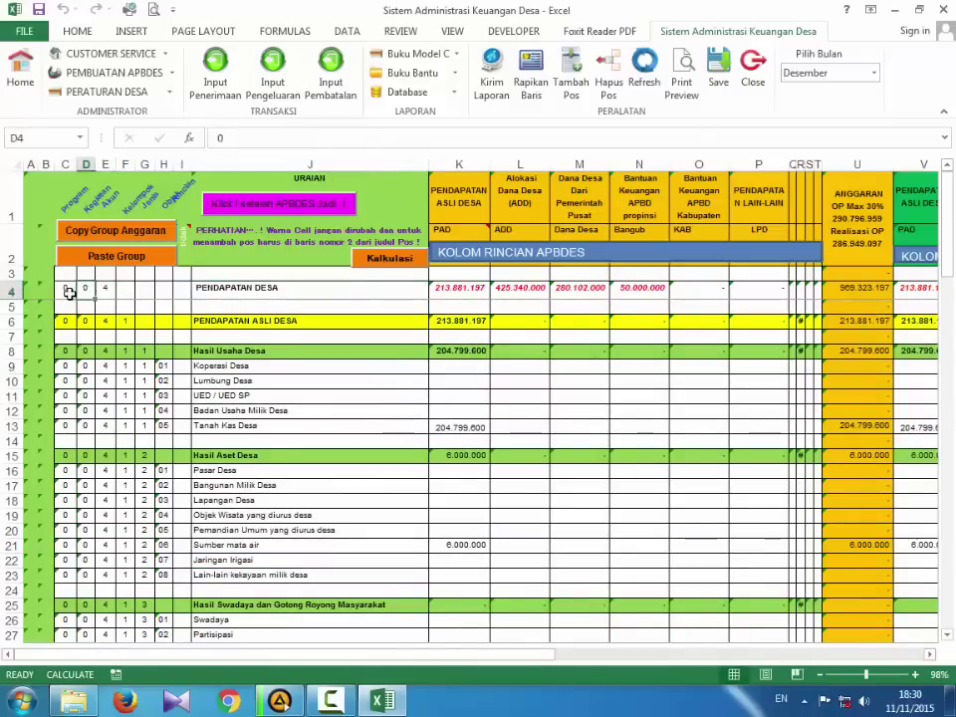
click(69, 291)
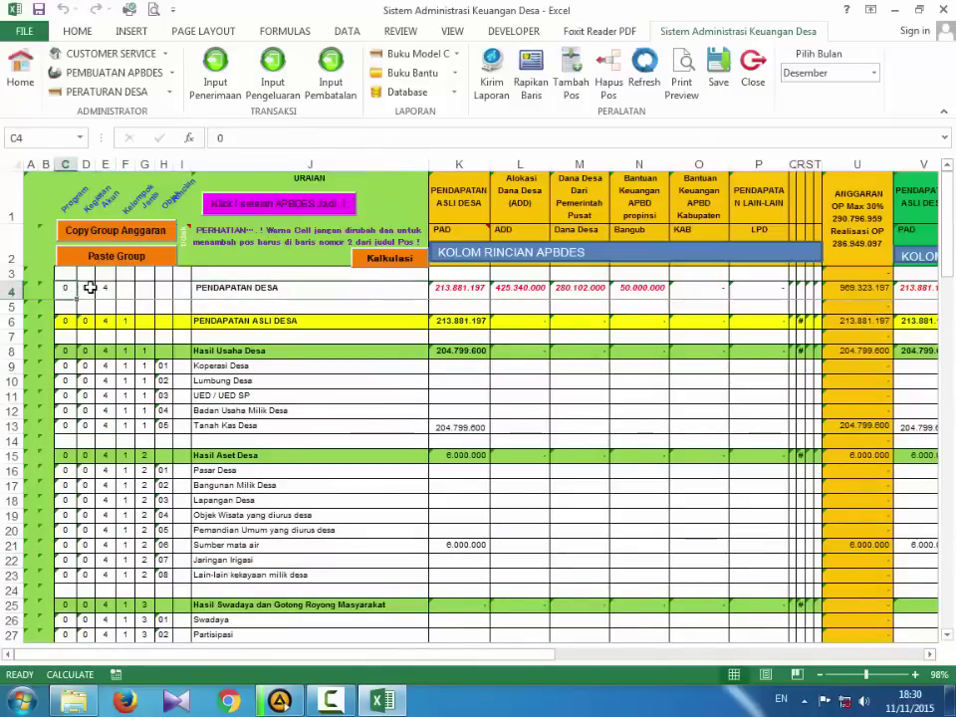
Go through the PENDAPATAN DESA row from its Kegiatan code across the description to the PAD and ADD amounts
click(87, 288)
click(105, 288)
click(125, 289)
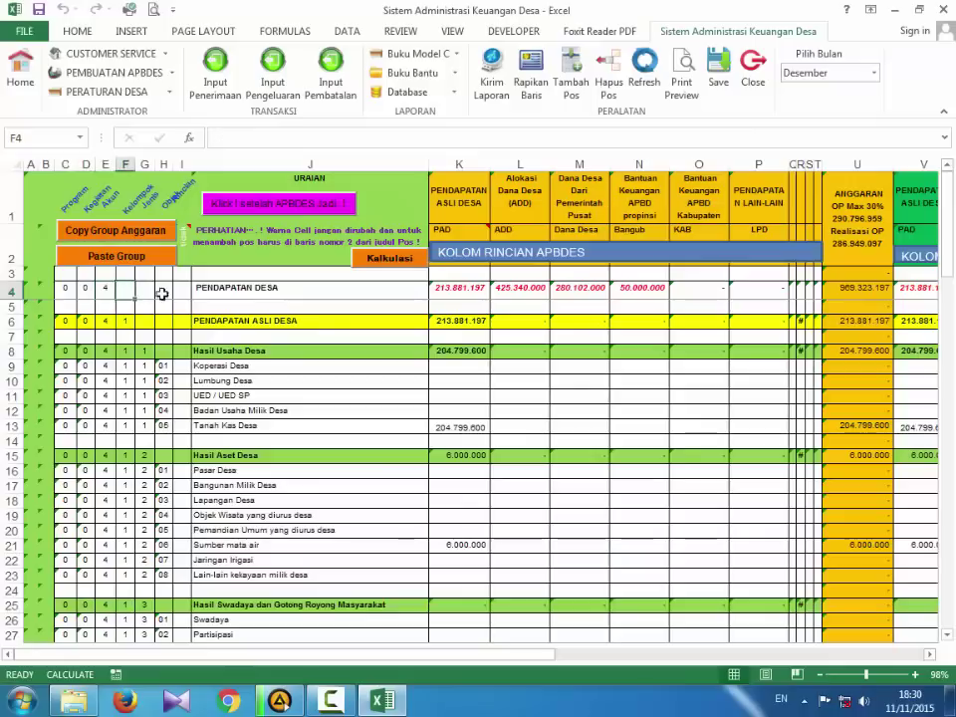
click(177, 297)
click(210, 291)
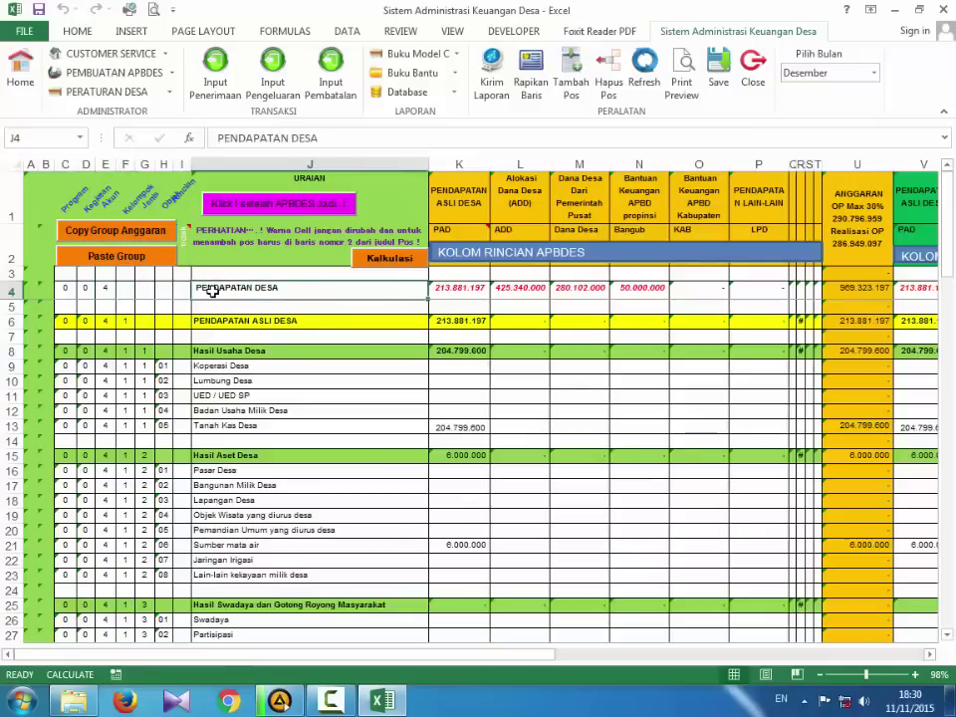
click(448, 289)
click(540, 291)
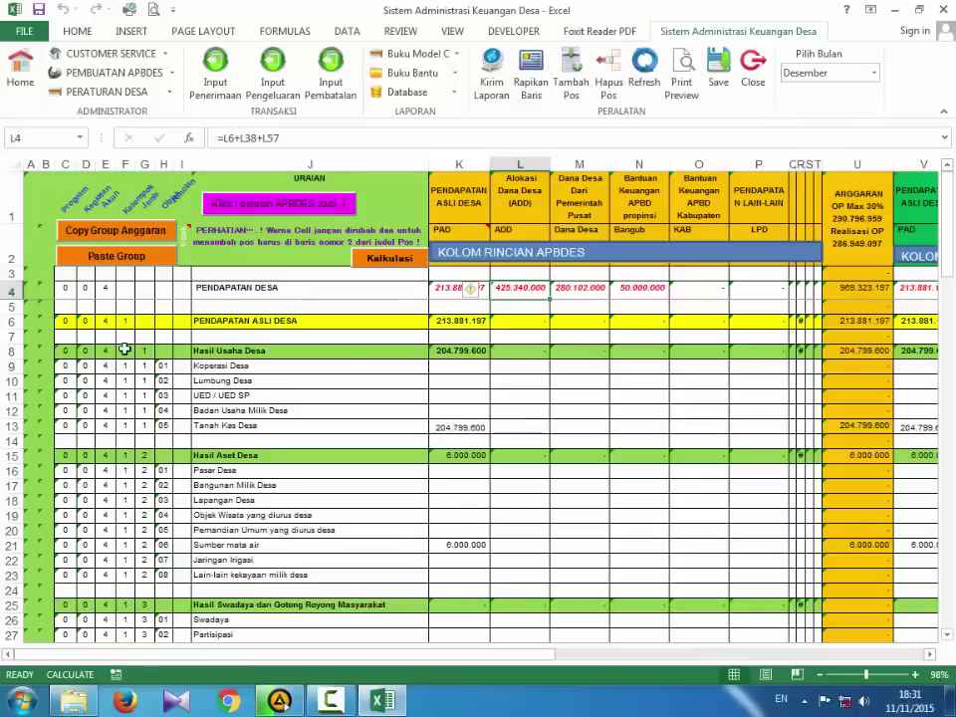
Review the Program code column from PENDAPATAN DESA through the revenue posts down to BELANJA DESA
click(68, 287)
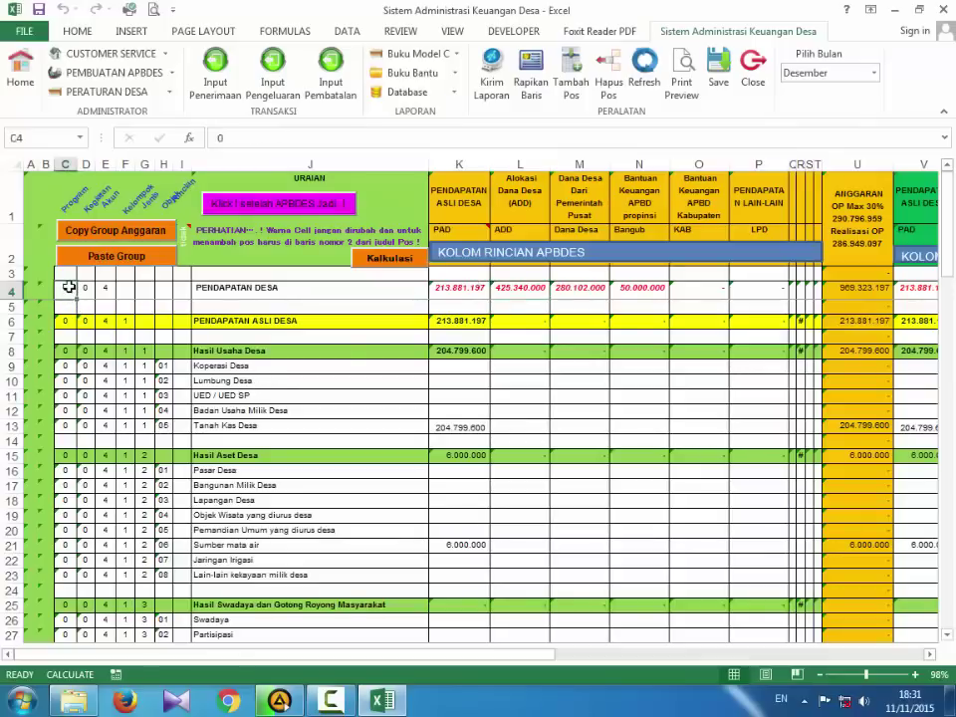
click(187, 288)
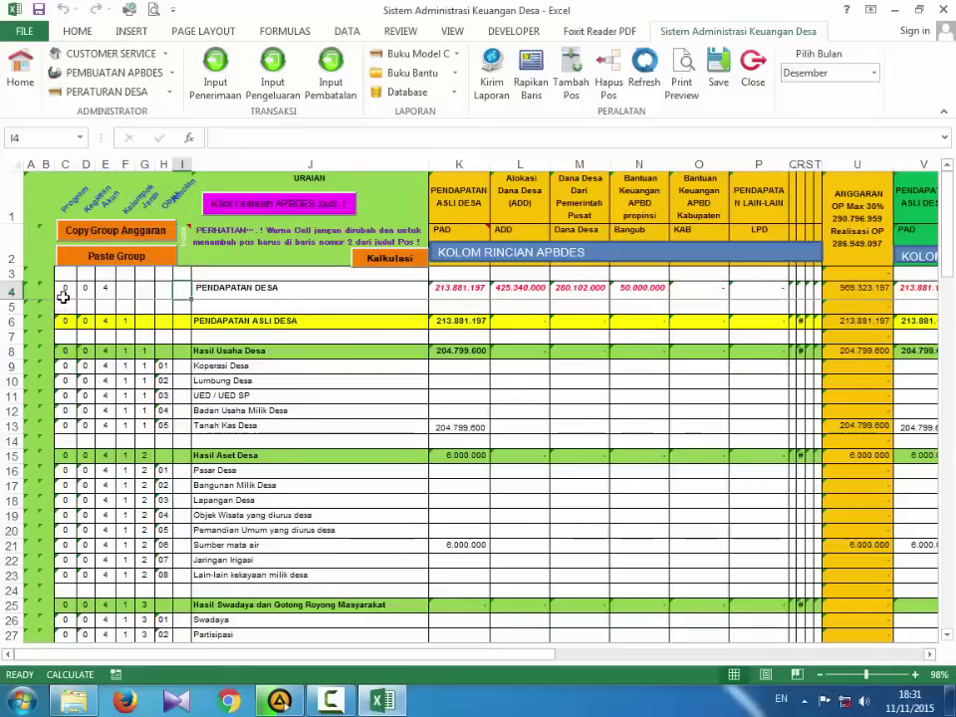
click(64, 290)
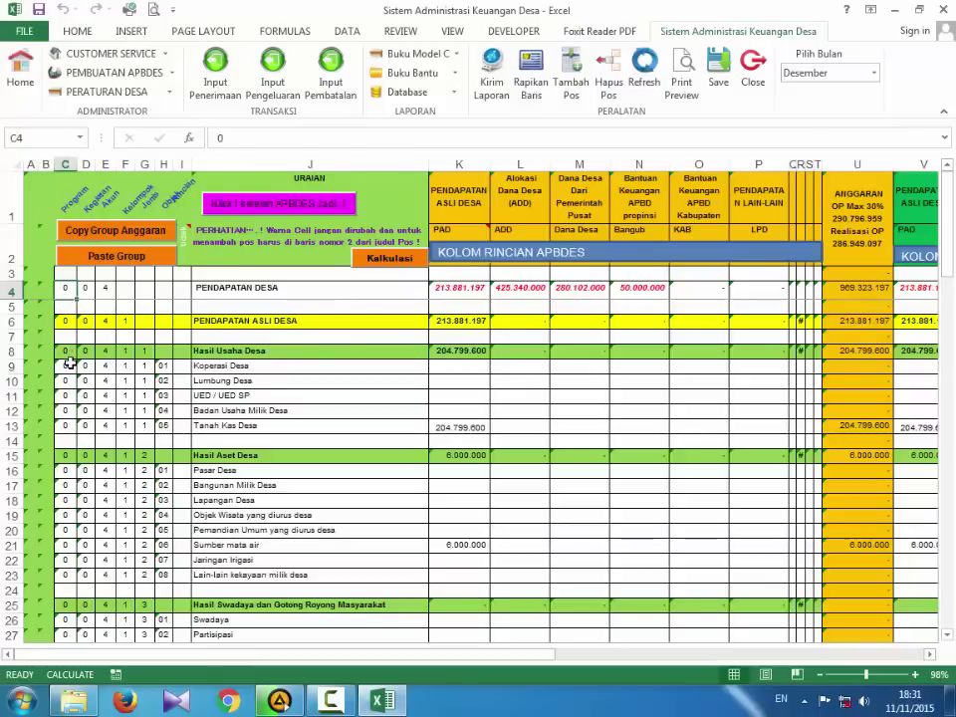
scroll(70, 364, down, 3)
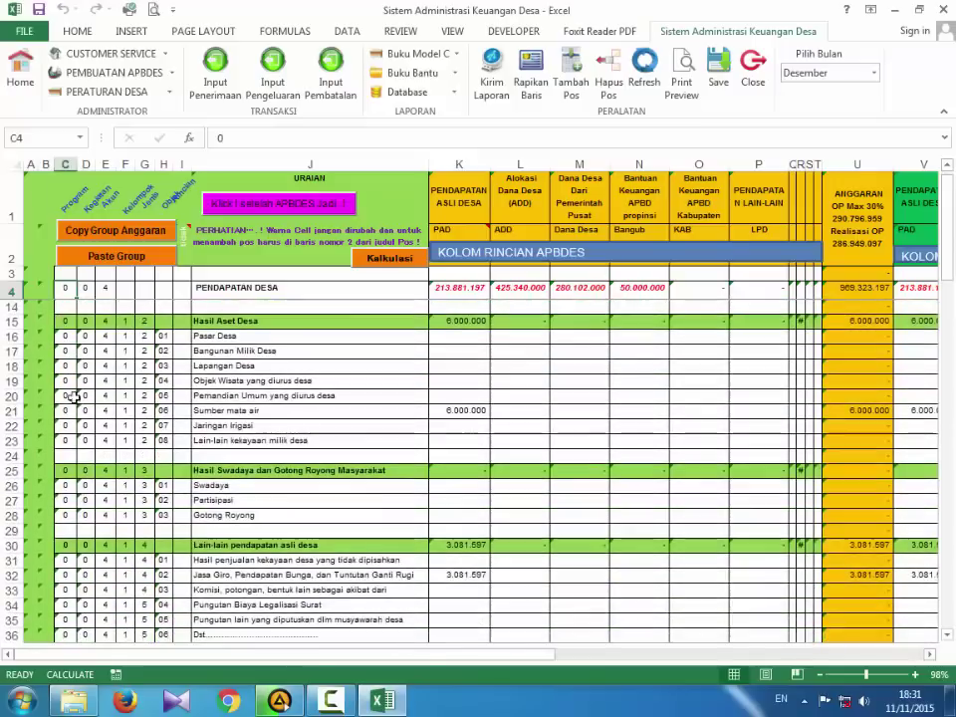
scroll(72, 396, down, 2)
scroll(72, 398, up, 4)
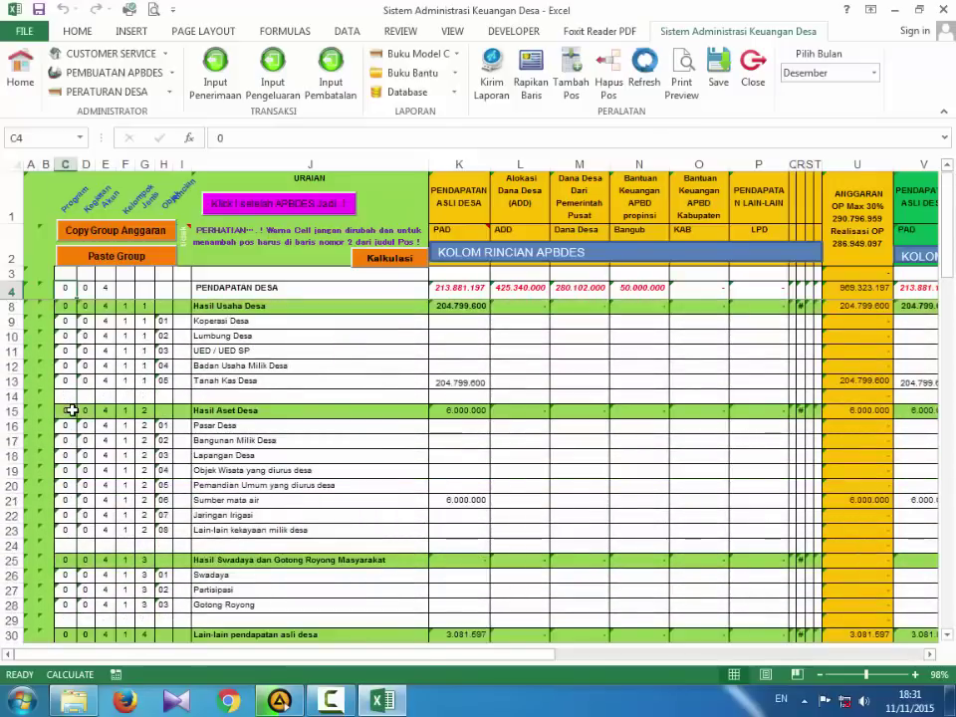
scroll(72, 411, down, 10)
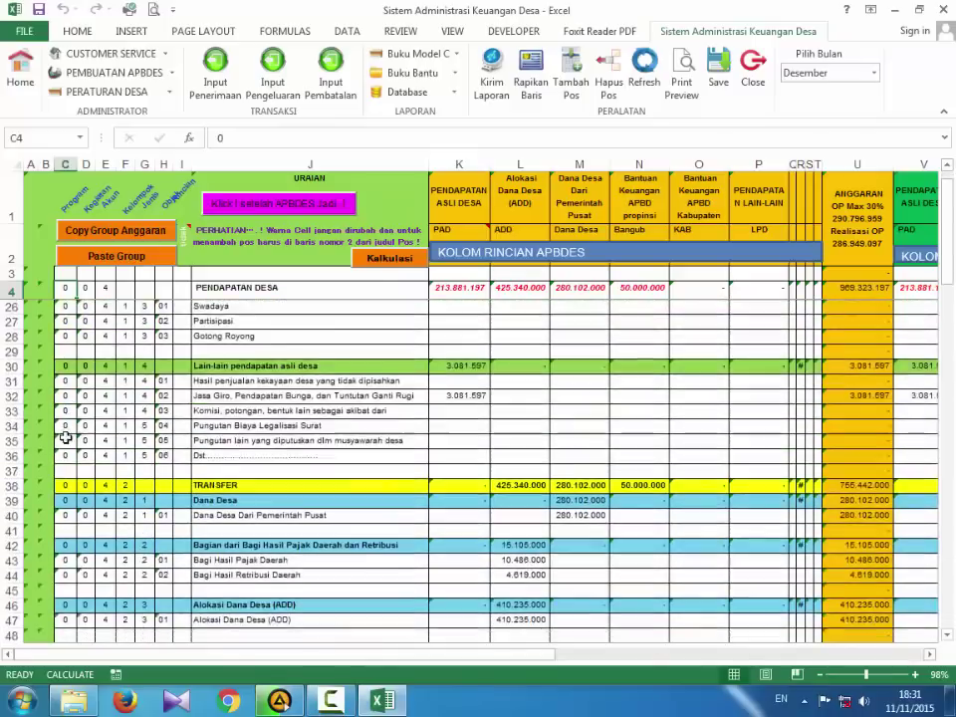
scroll(66, 454, down, 4)
scroll(66, 456, down, 3)
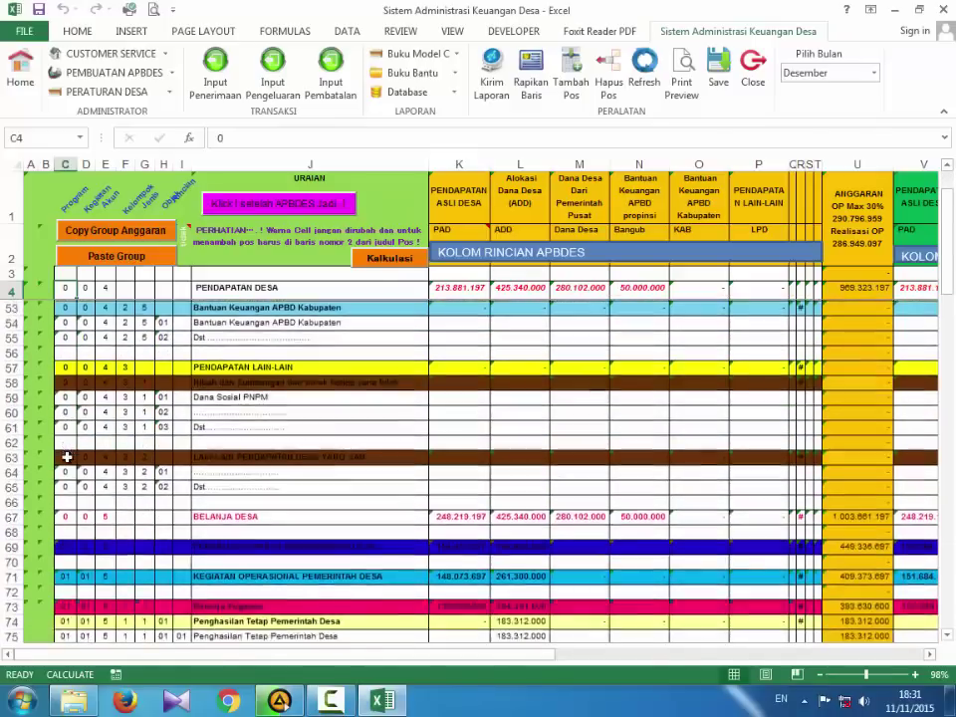
scroll(67, 457, down, 1)
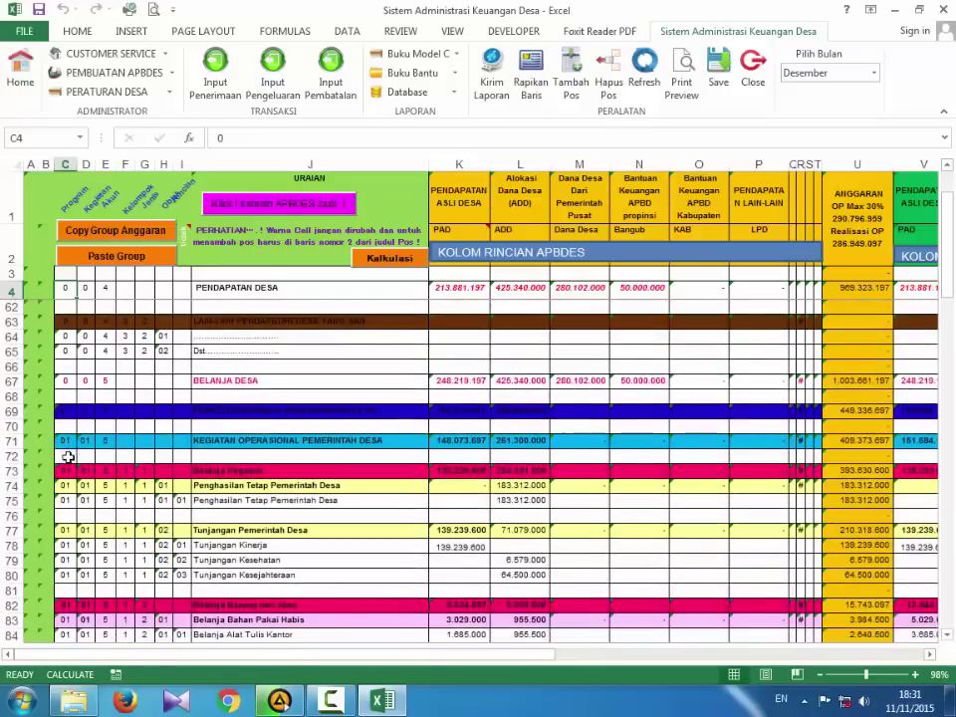
click(68, 383)
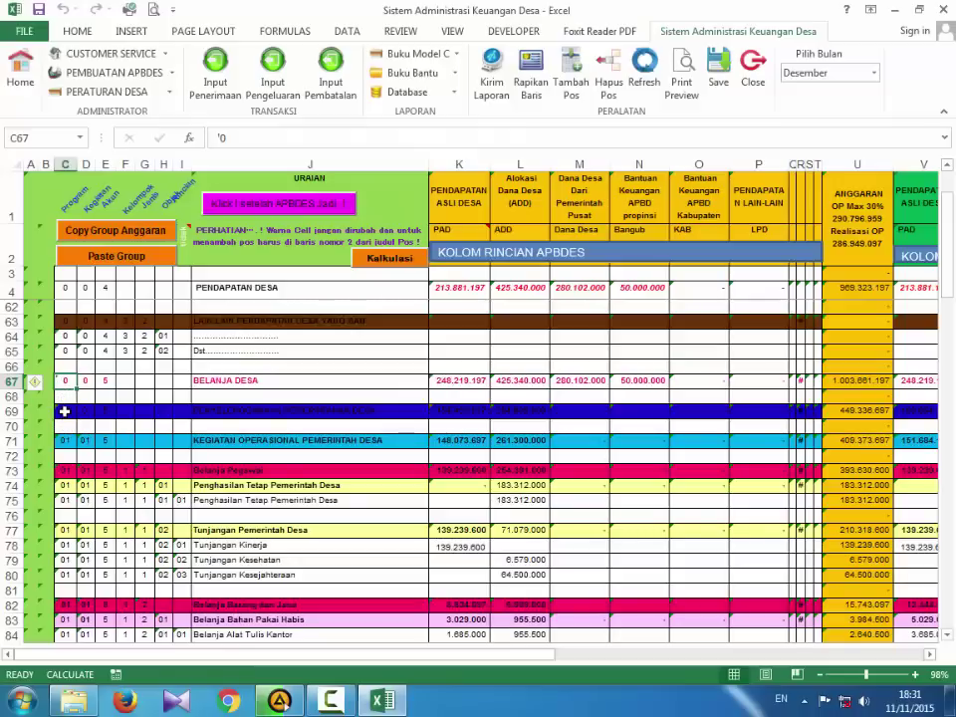
Re-enter the Program code in C69 as text with a leading apostrophe, '01
click(64, 410)
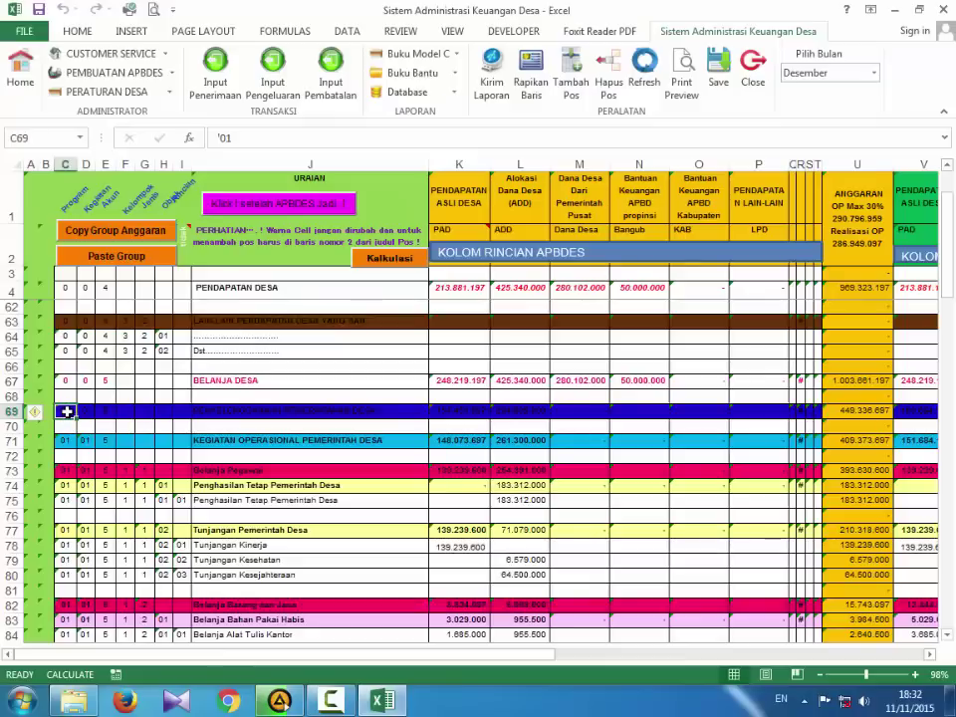
text(')
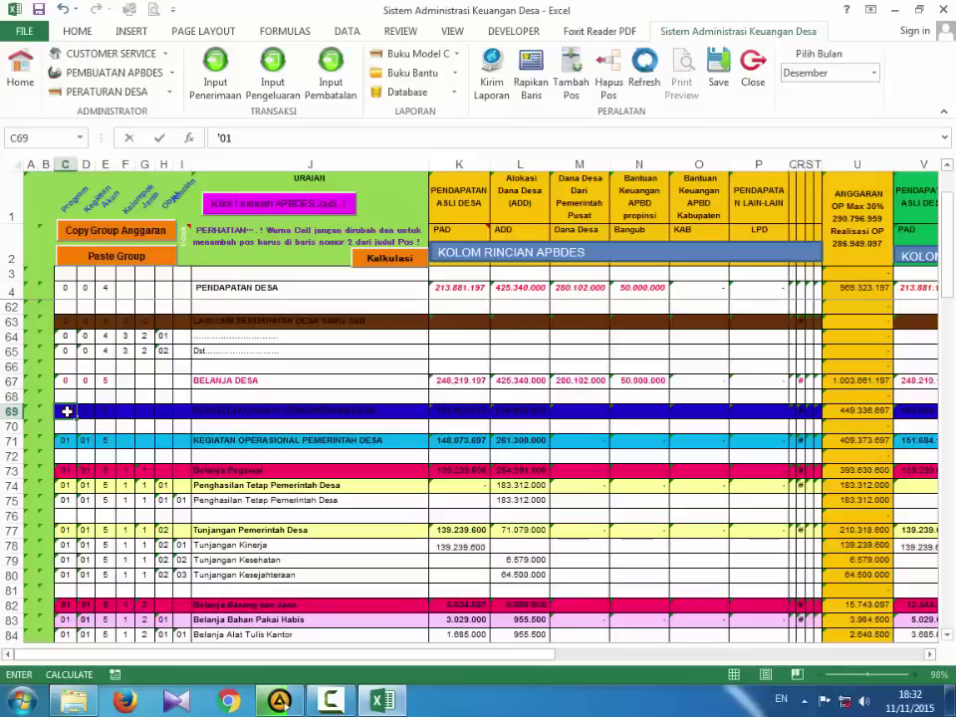
key(Return)
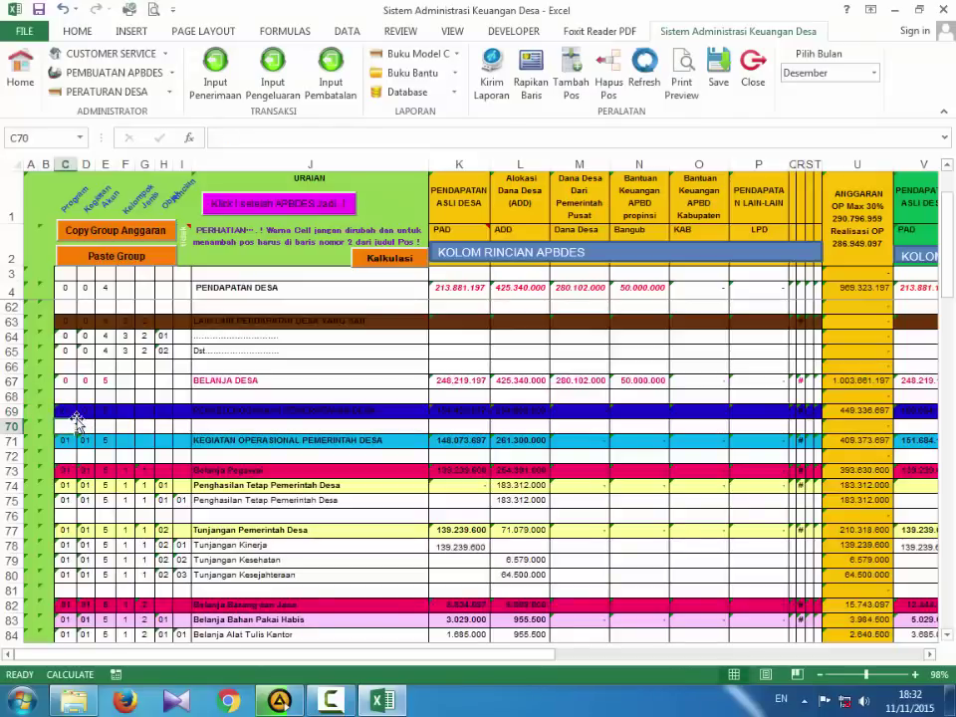
Try entering the Program code in C69 as plain 01 without the apostrophe
click(71, 410)
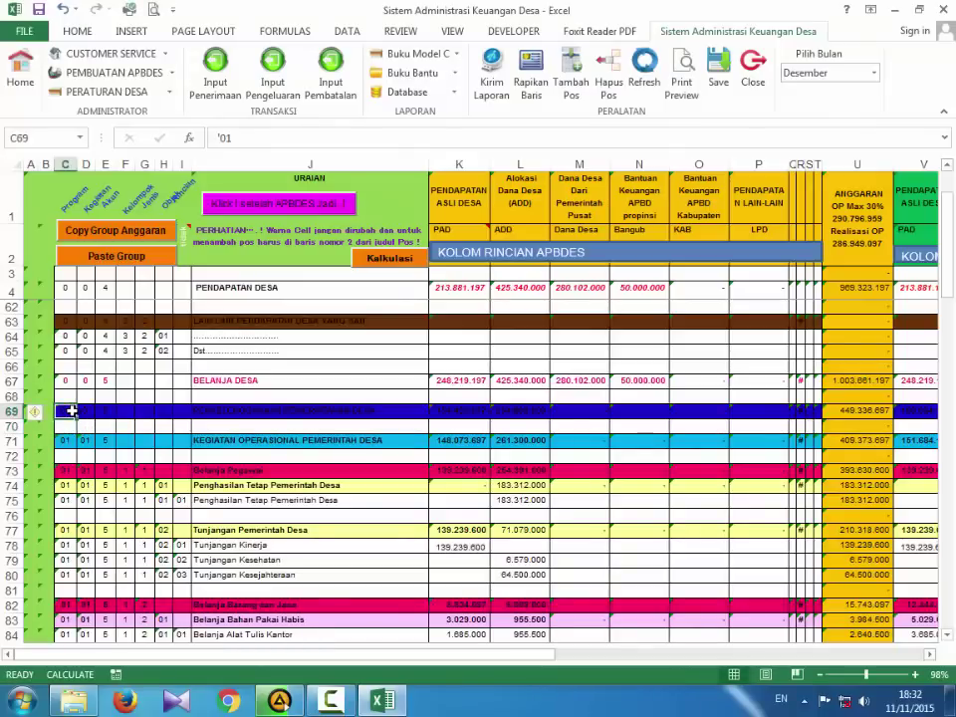
text(01)
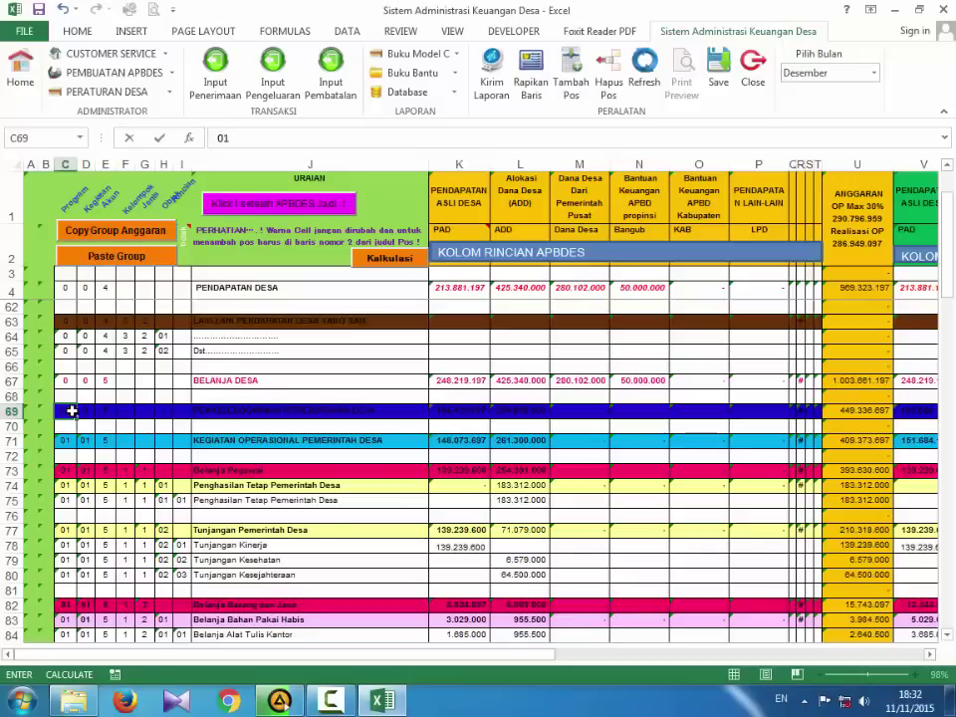
key(Return)
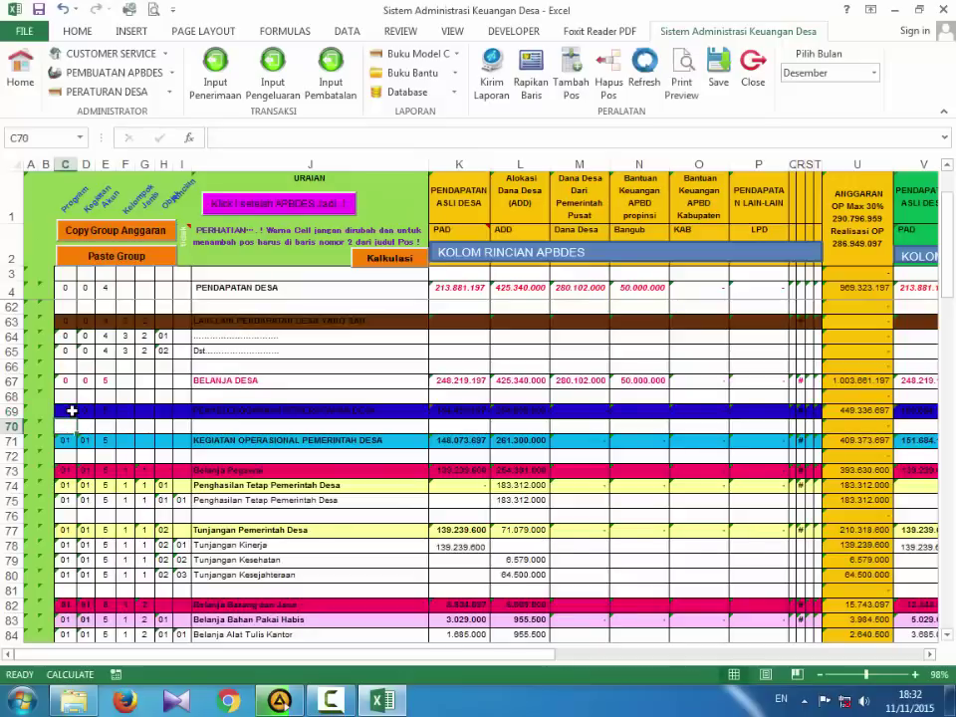
Restore the Program code in C69 to the text value '01
click(71, 410)
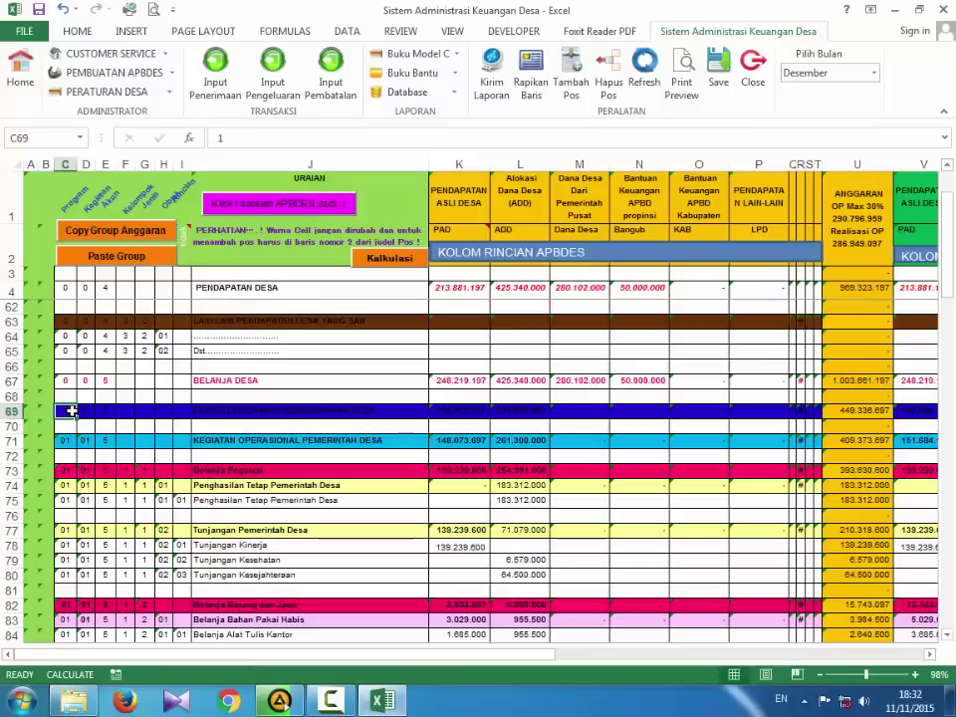
text('0)
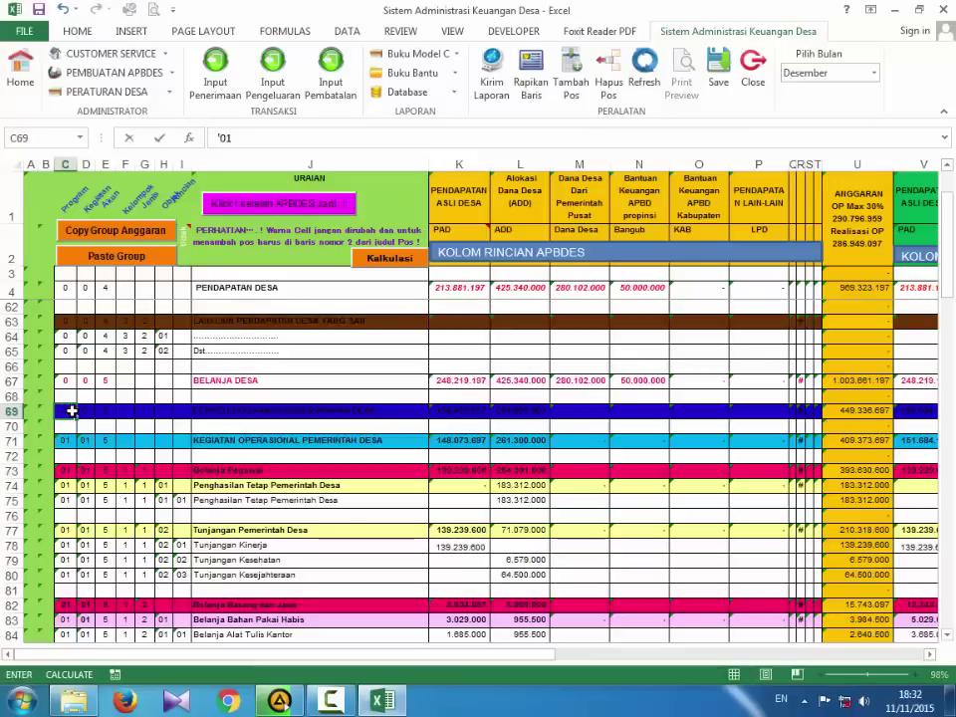
key(Return)
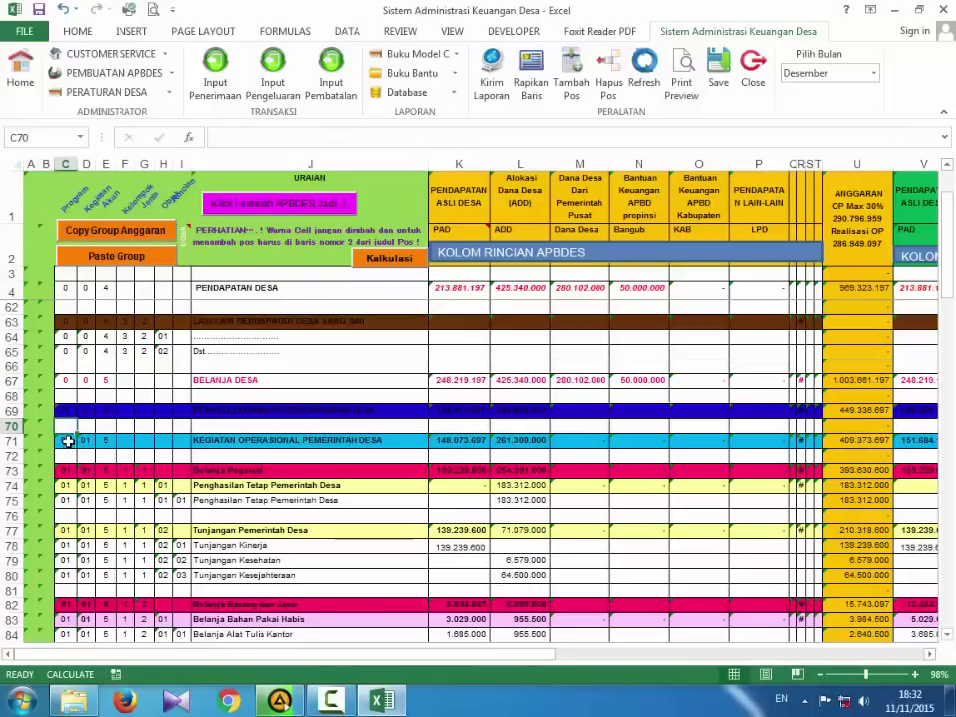
Check the Program codes of the Belanja Pegawai and Penghasilan Tetap Pemerintah Desa rows
click(65, 472)
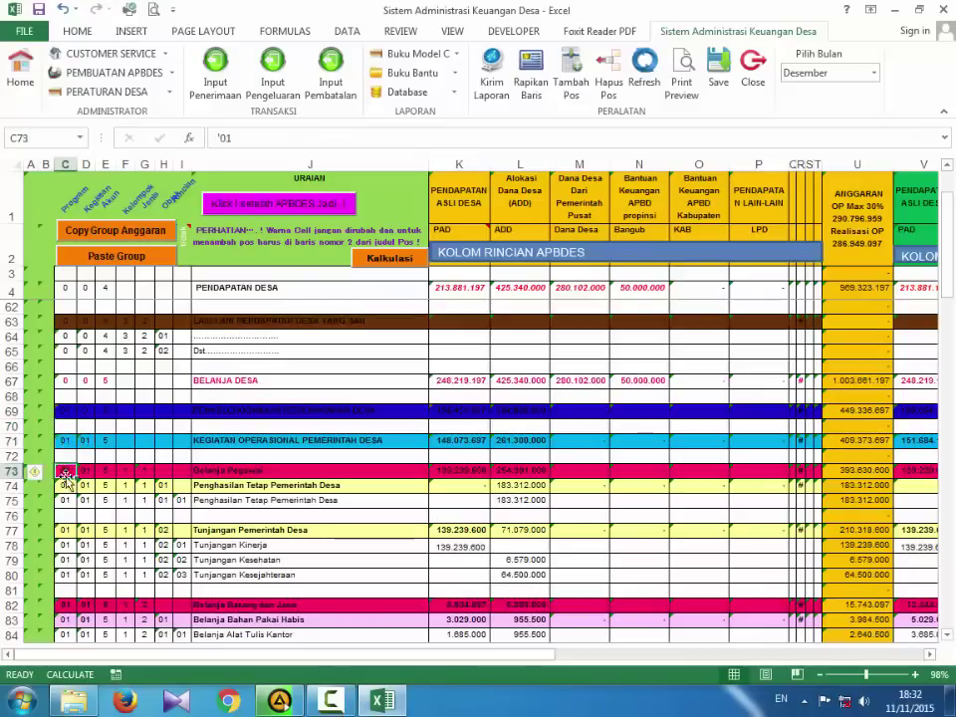
click(65, 499)
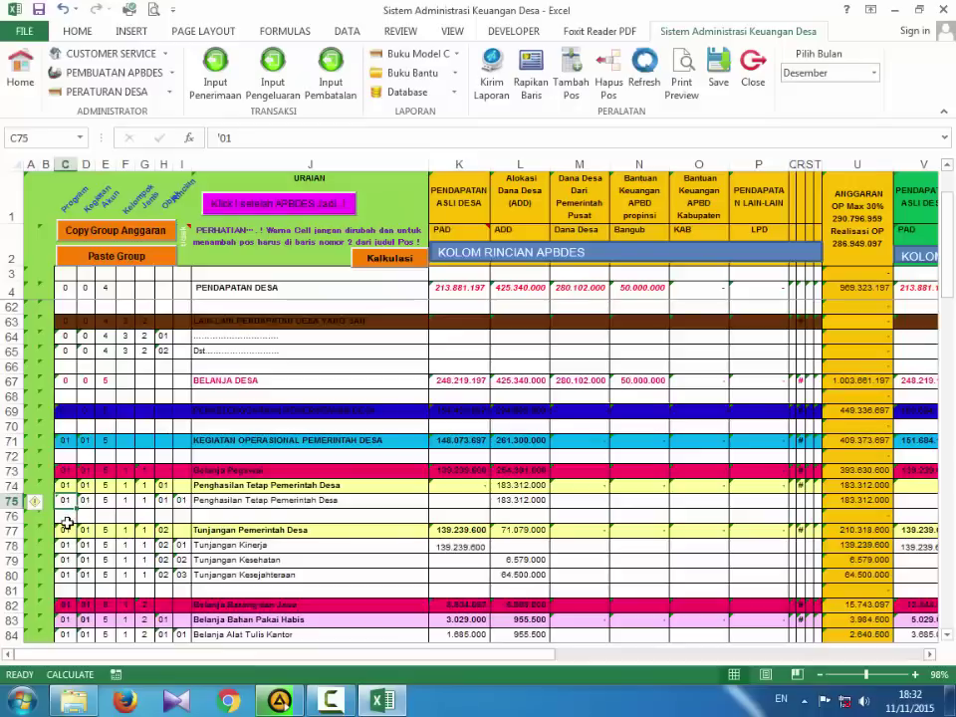
scroll(66, 522, down, 1)
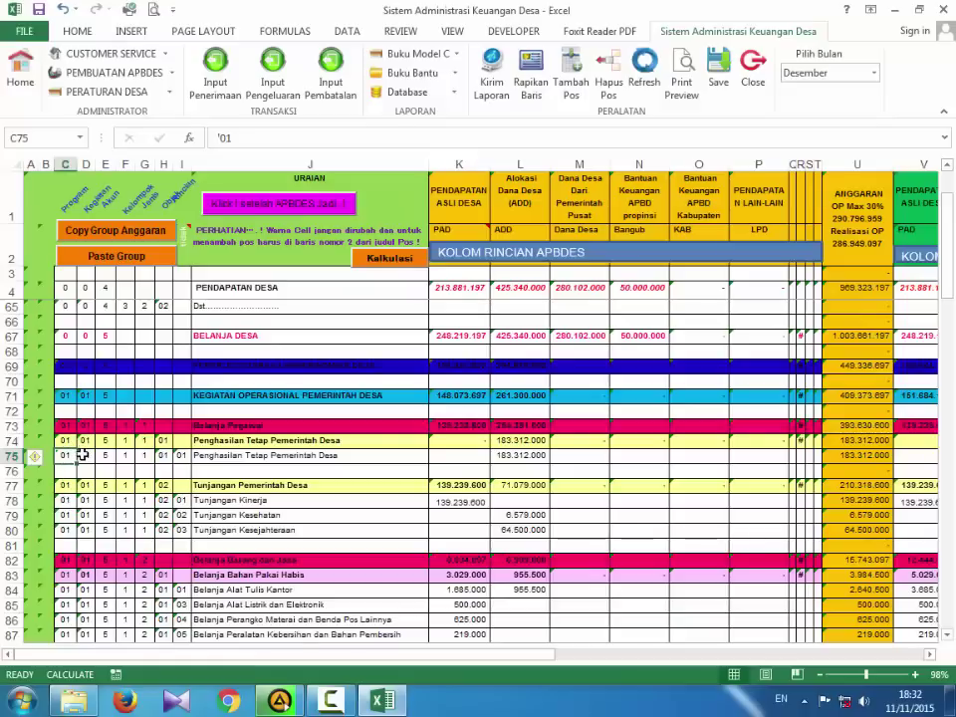
Select the Kegiatan code of KEGIATAN OPERASIONAL PEMERINTAH DESA and dismiss the Windows color scheme prompt
click(84, 396)
key(ctrl+v)
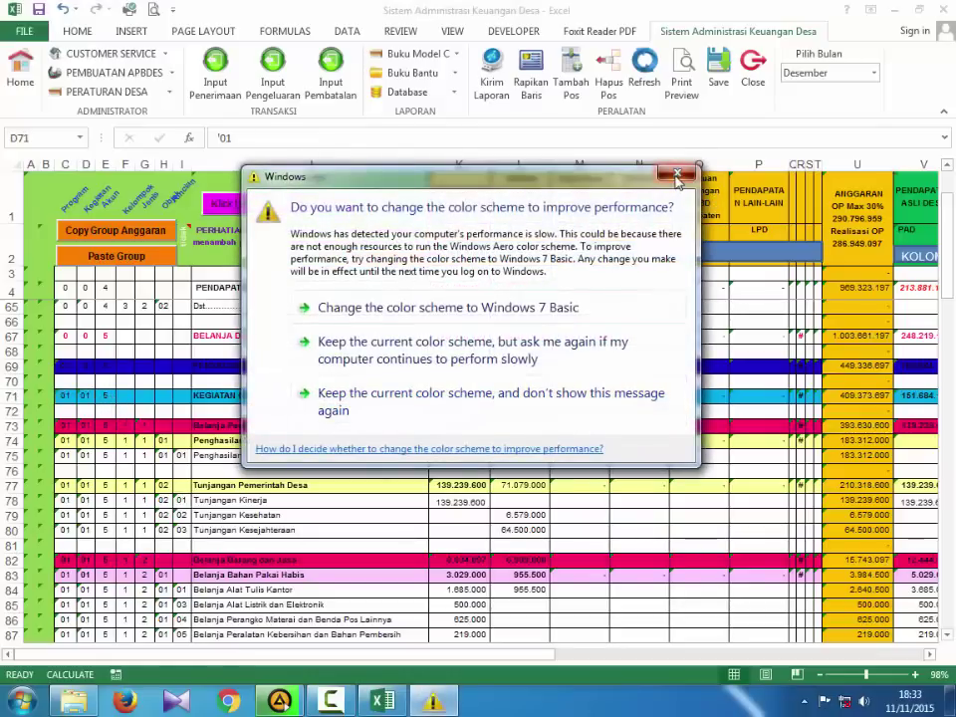
click(292, 369)
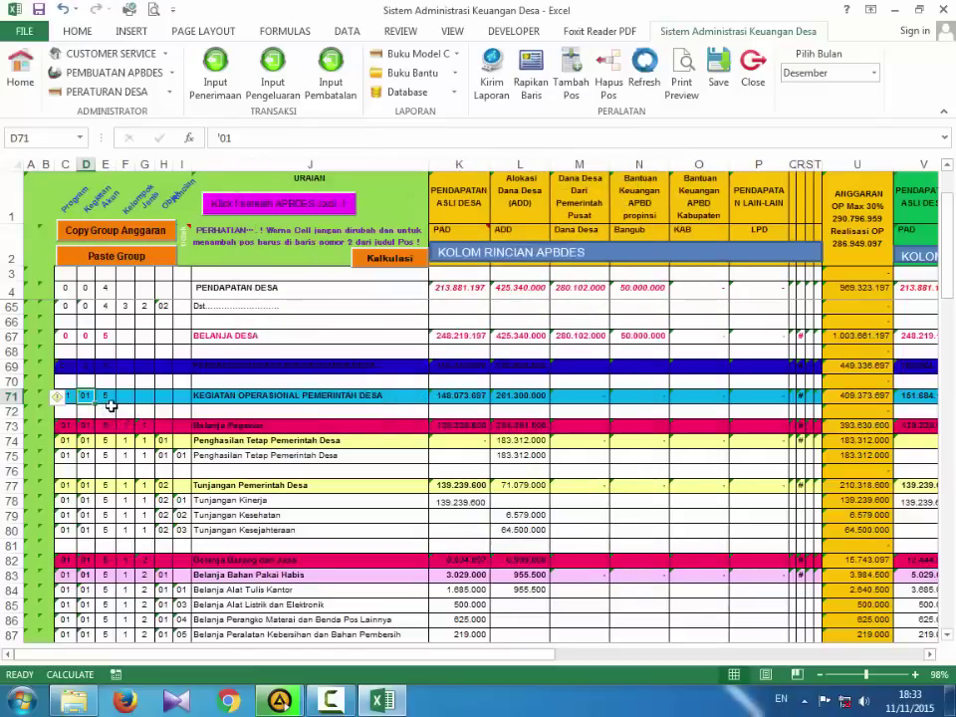
Follow the Kegiatan codes down to KEGIATAN OPERASIONAL BPD and on towards KEGIATAN OPERASIONAL RT/RW
scroll(95, 486, down, 7)
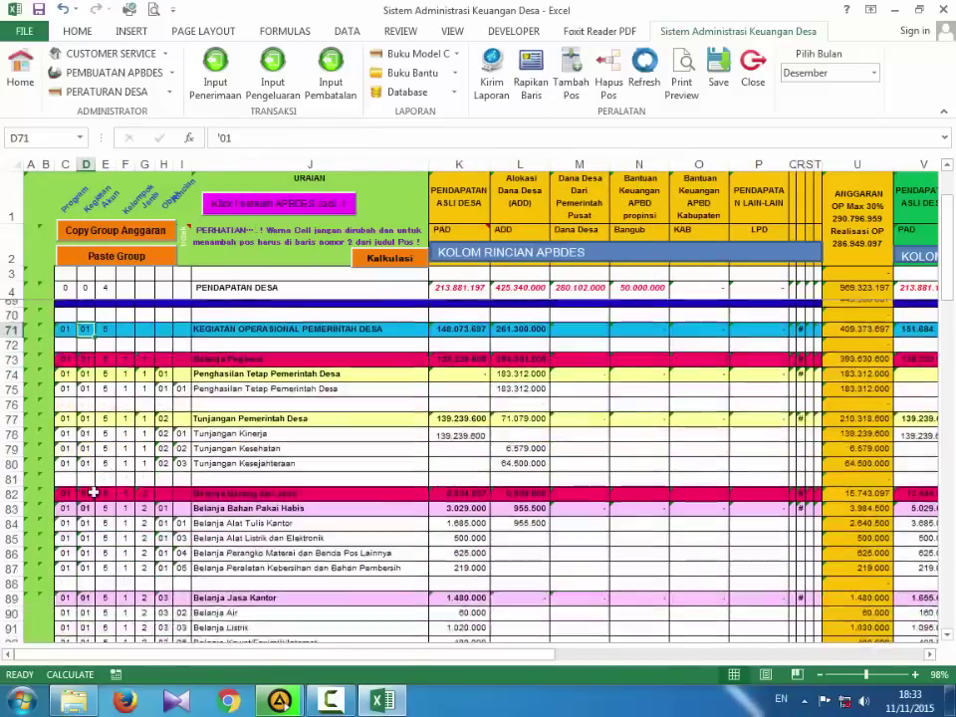
scroll(71, 511, down, 7)
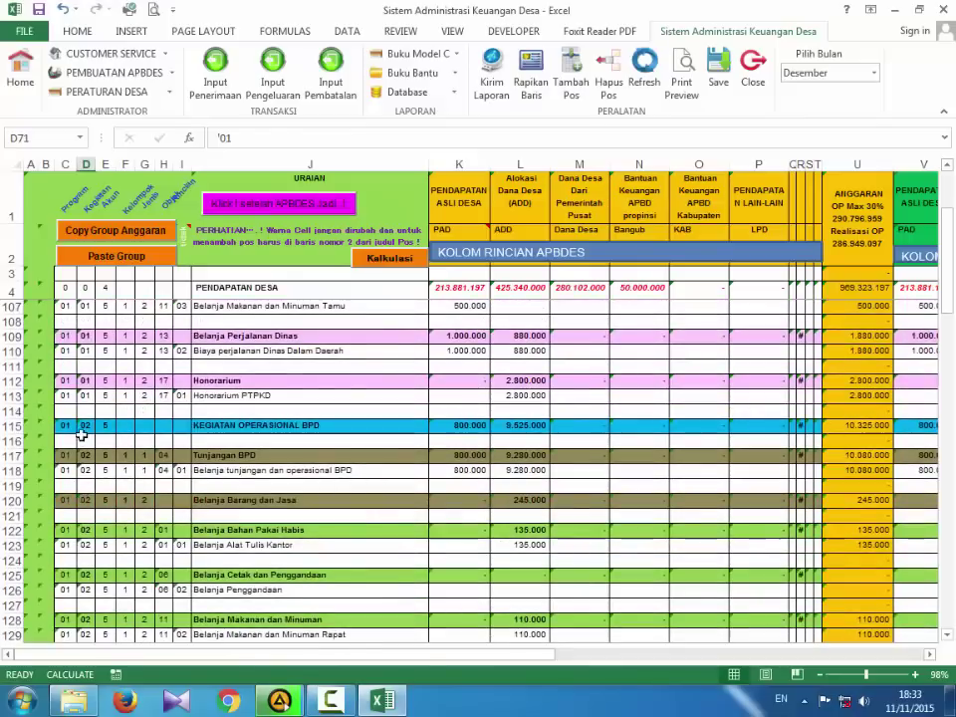
click(85, 426)
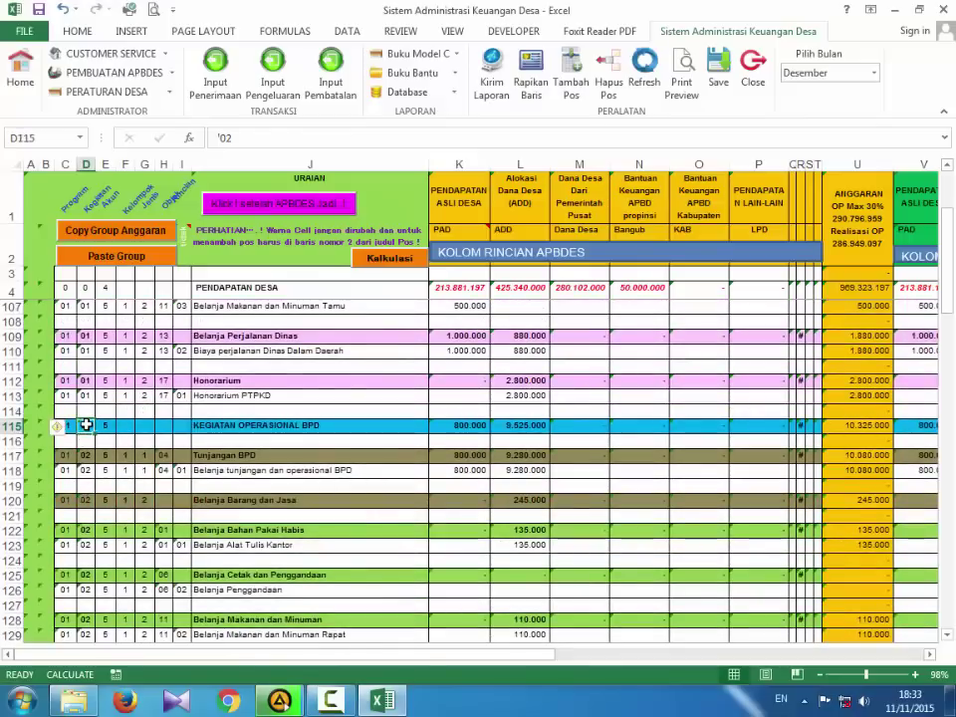
scroll(89, 498, down, 5)
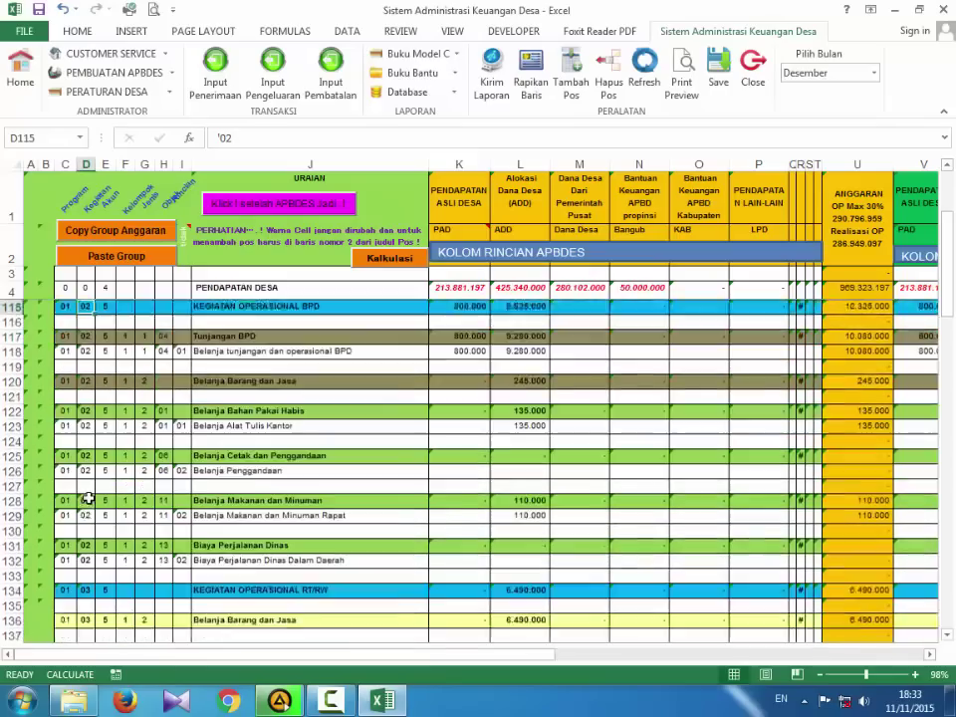
Check the Program and Kegiatan codes of KEGIATAN PENDIDIKAN, PELATIHAN, DAN PENYULUHAN and its Belanja Barang dan Jasa row
scroll(89, 501, down, 11)
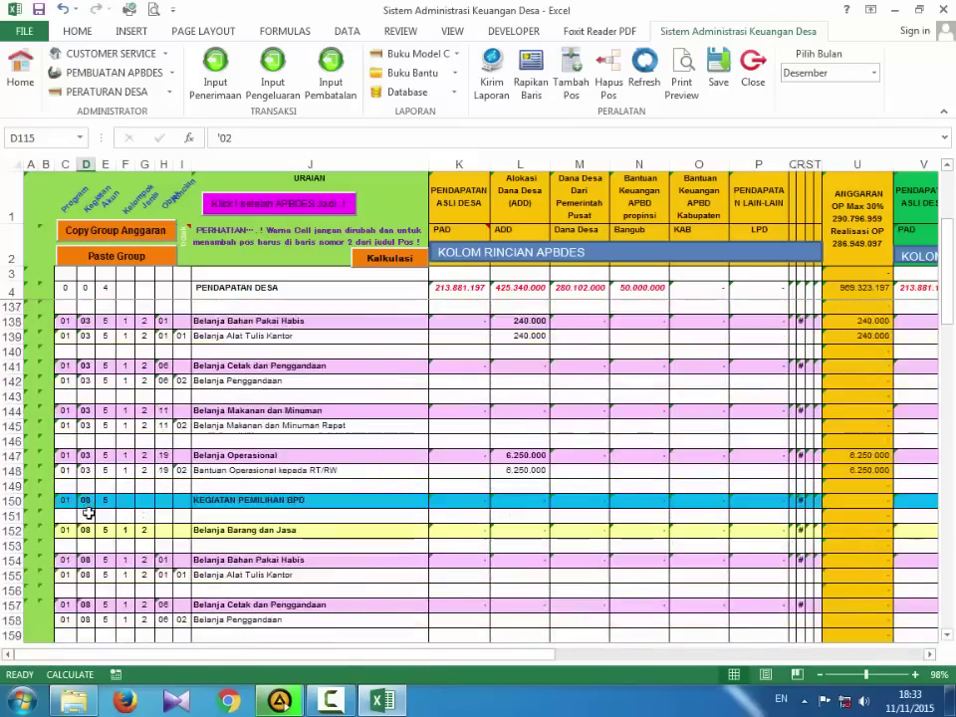
scroll(88, 516, down, 9)
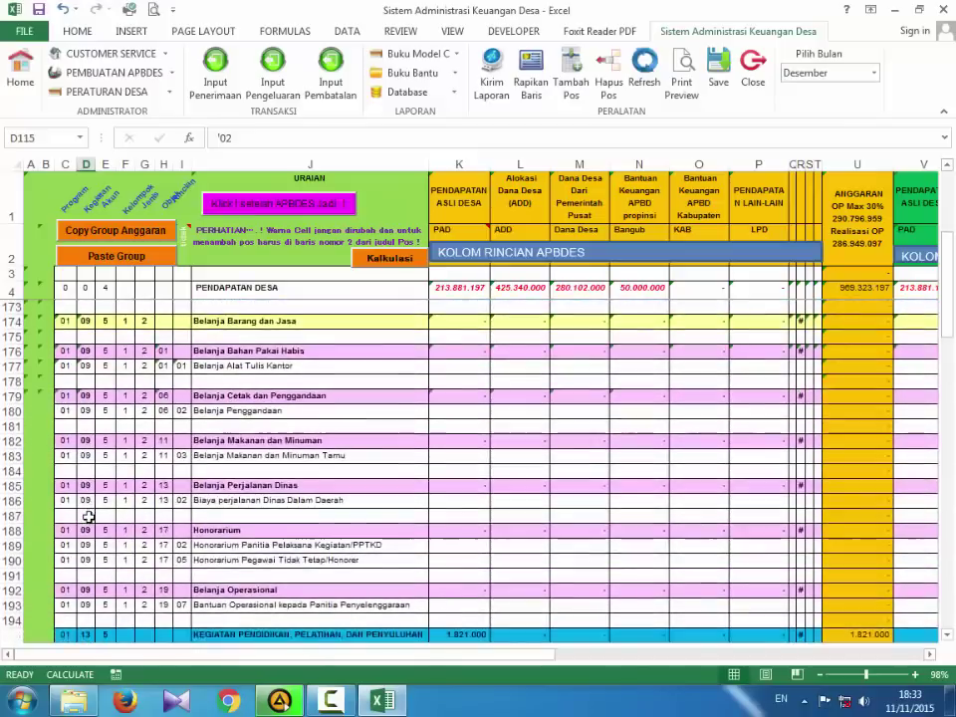
scroll(88, 517, down, 1)
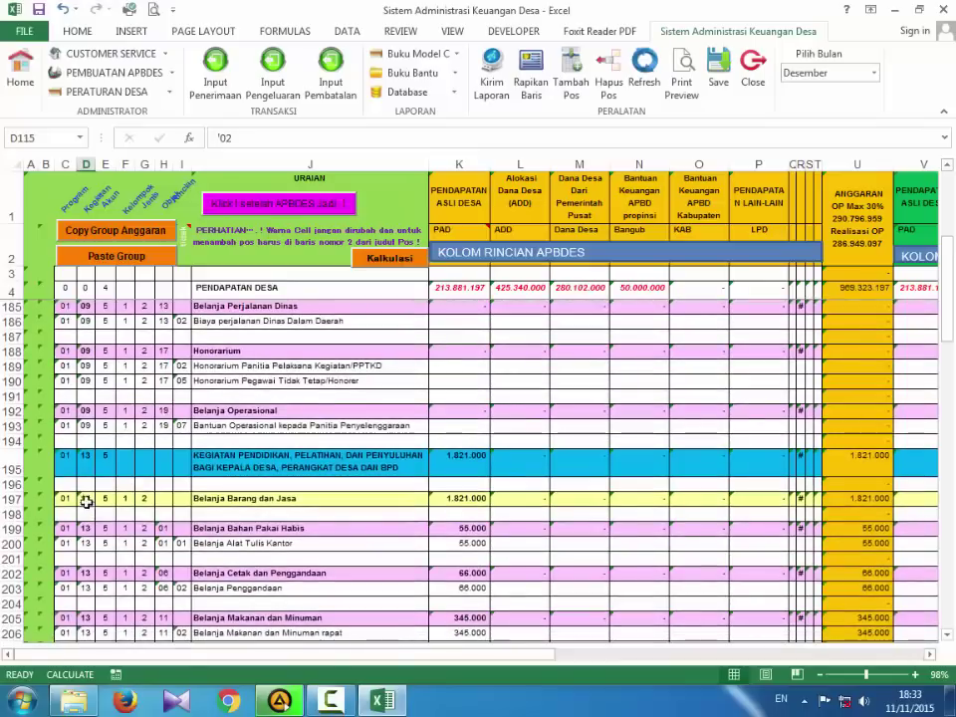
click(85, 469)
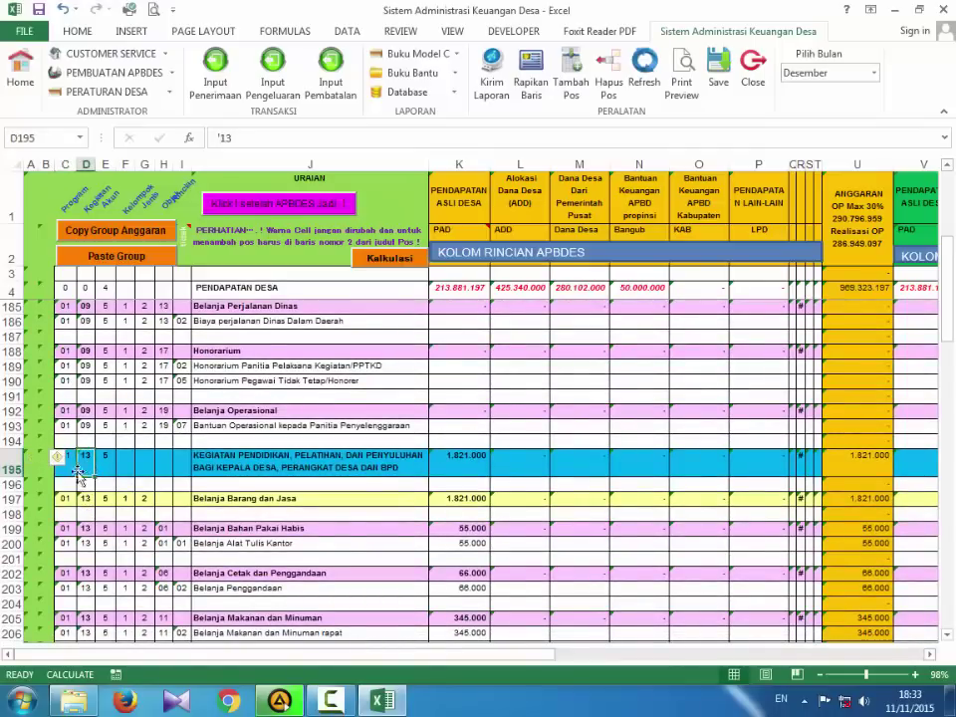
click(71, 472)
click(87, 471)
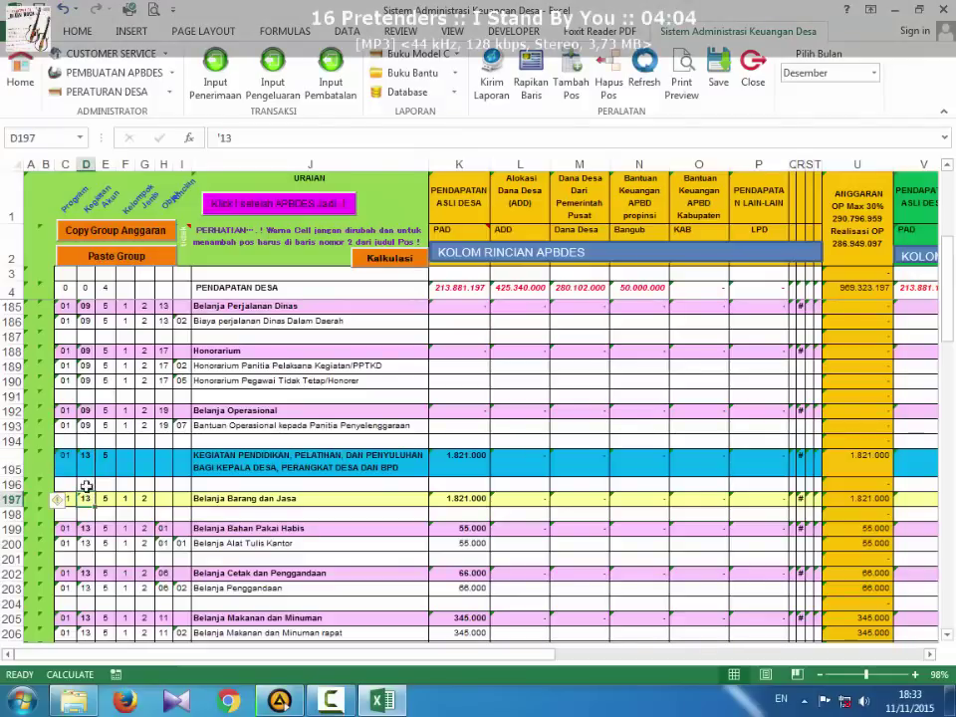
click(64, 461)
click(89, 472)
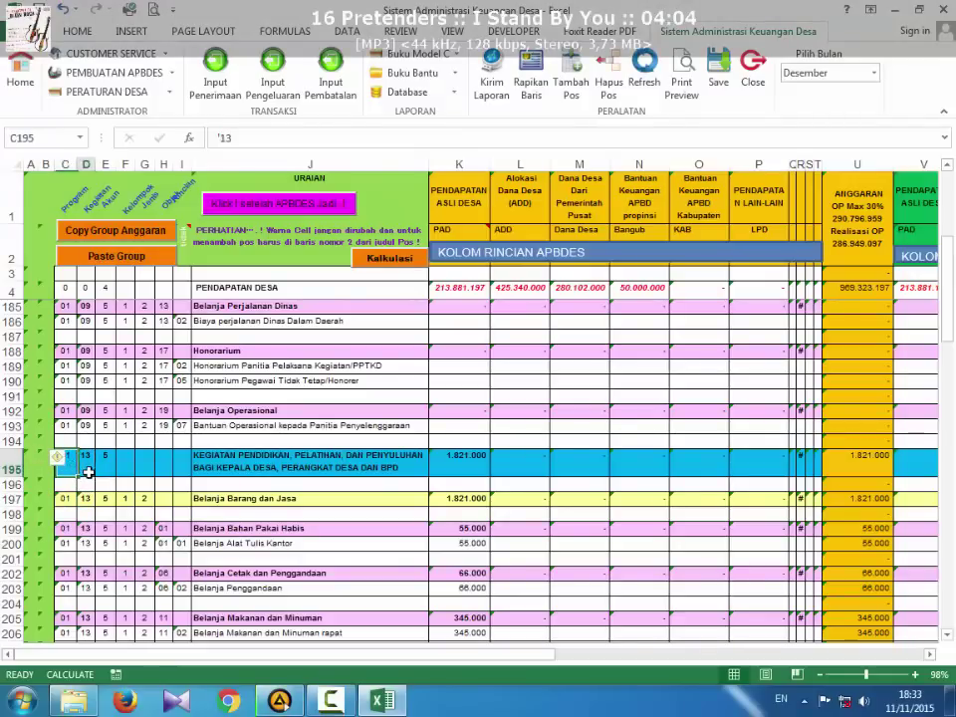
click(88, 498)
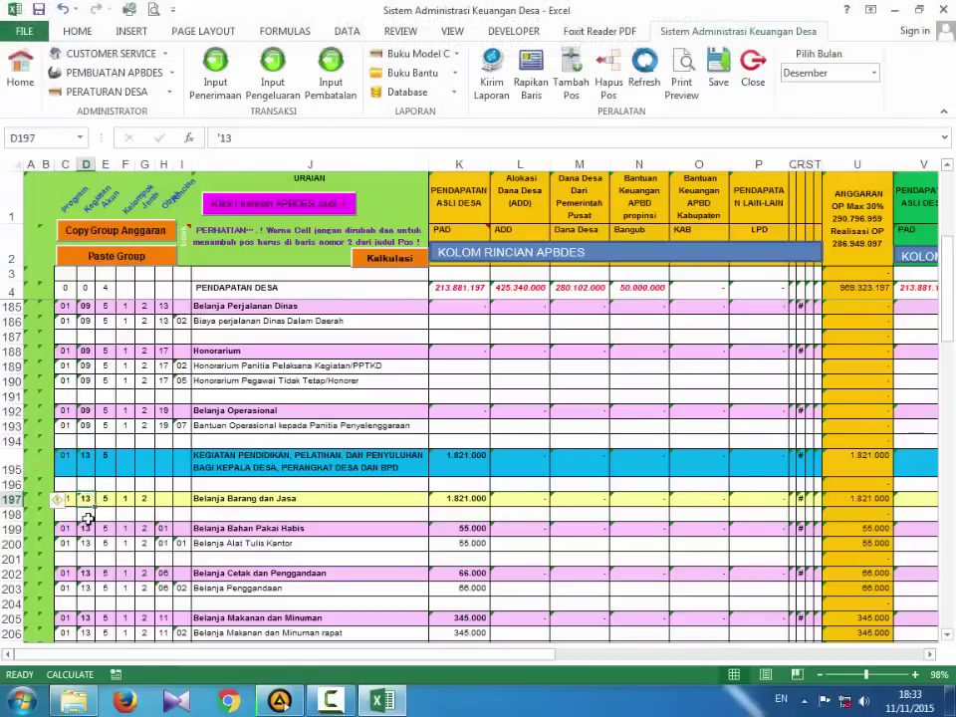
scroll(90, 523, down, 1)
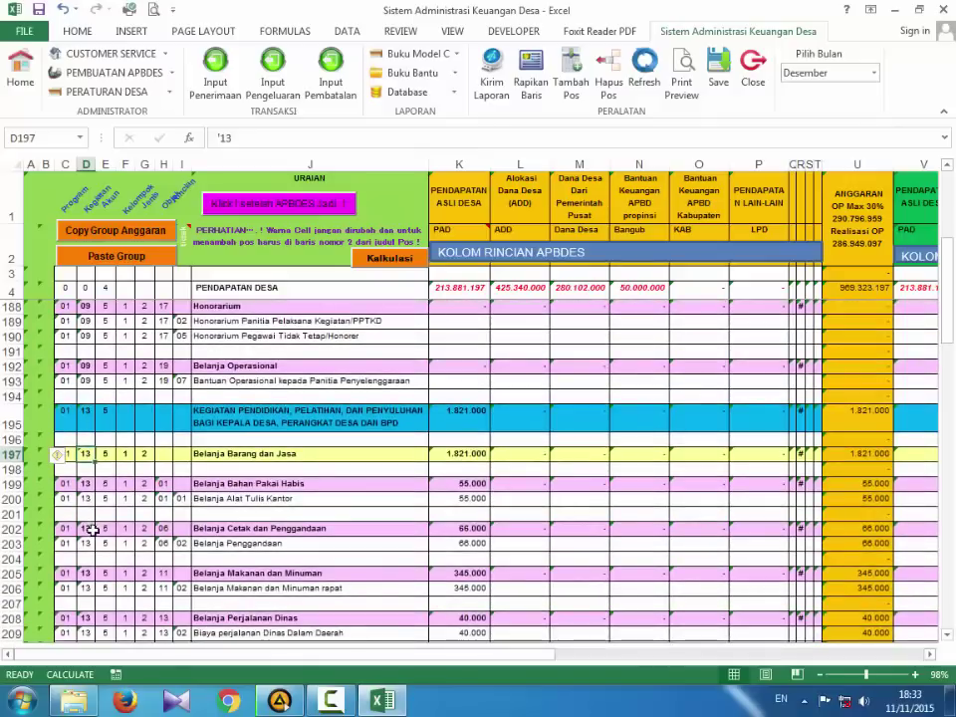
Review the Program and Kegiatan codes from the operational activities through KEGIATAN PEMBANGUNAN SARANA PRASARANA to the next program heading
scroll(92, 530, up, 15)
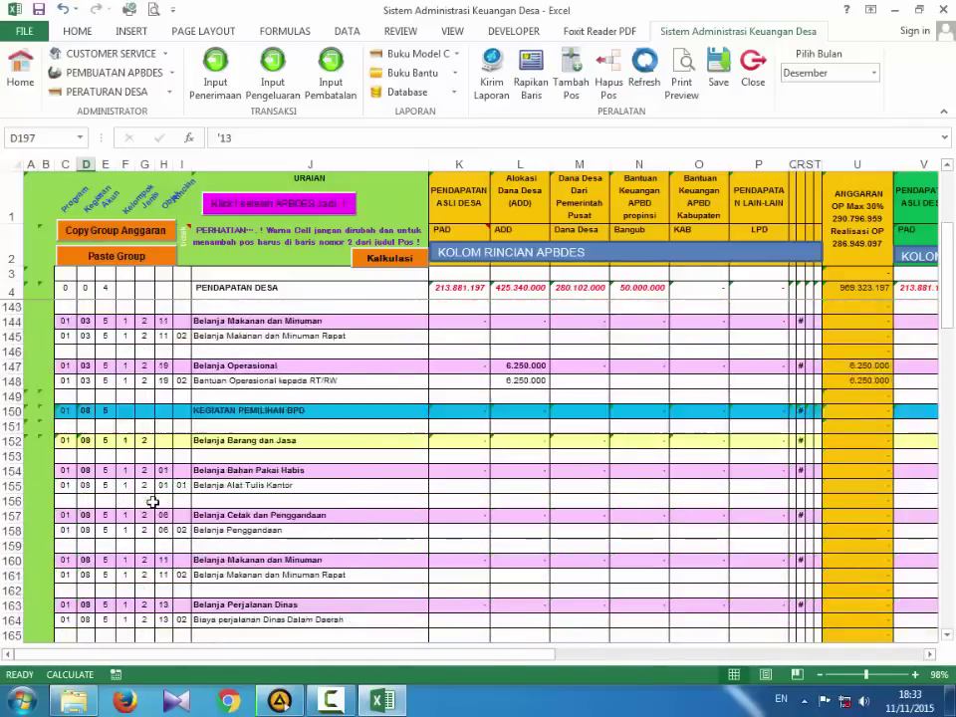
scroll(153, 501, up, 20)
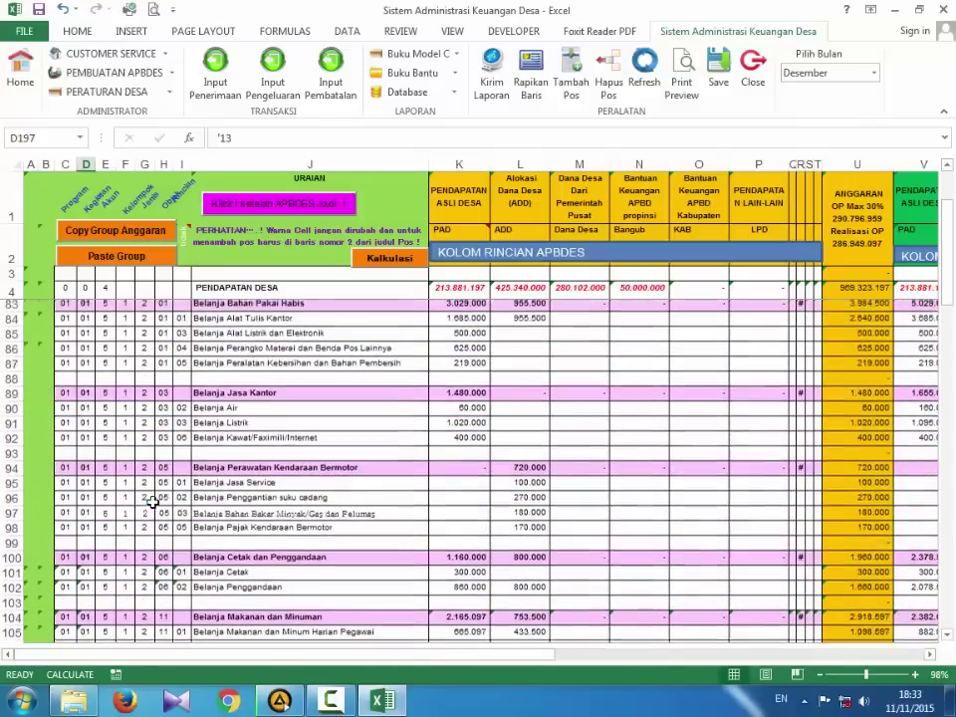
scroll(144, 518, down, 13)
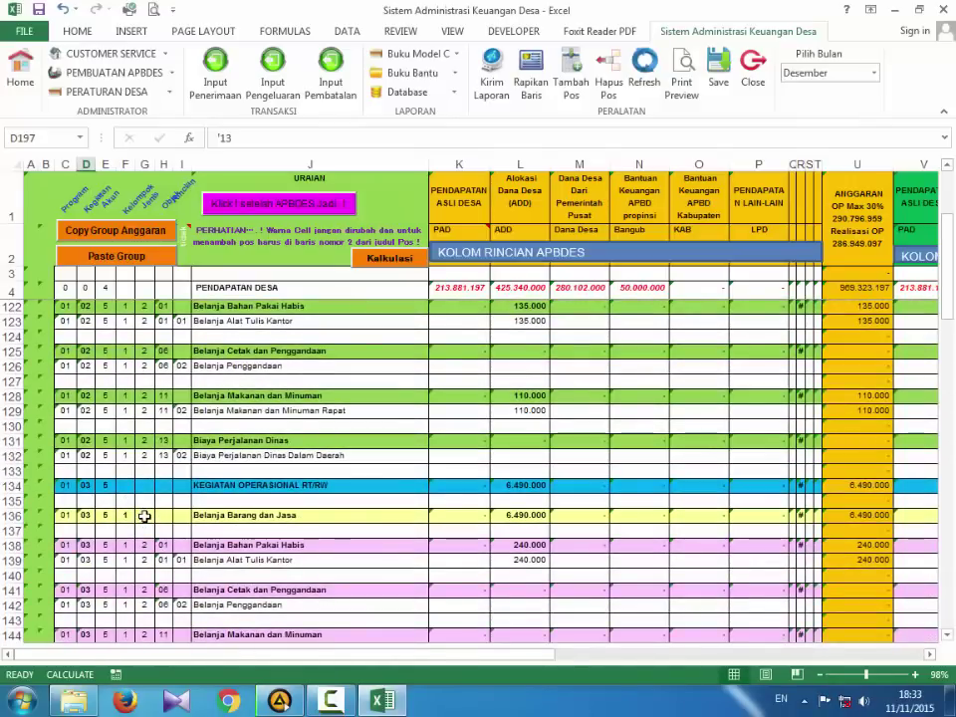
scroll(144, 515, down, 6)
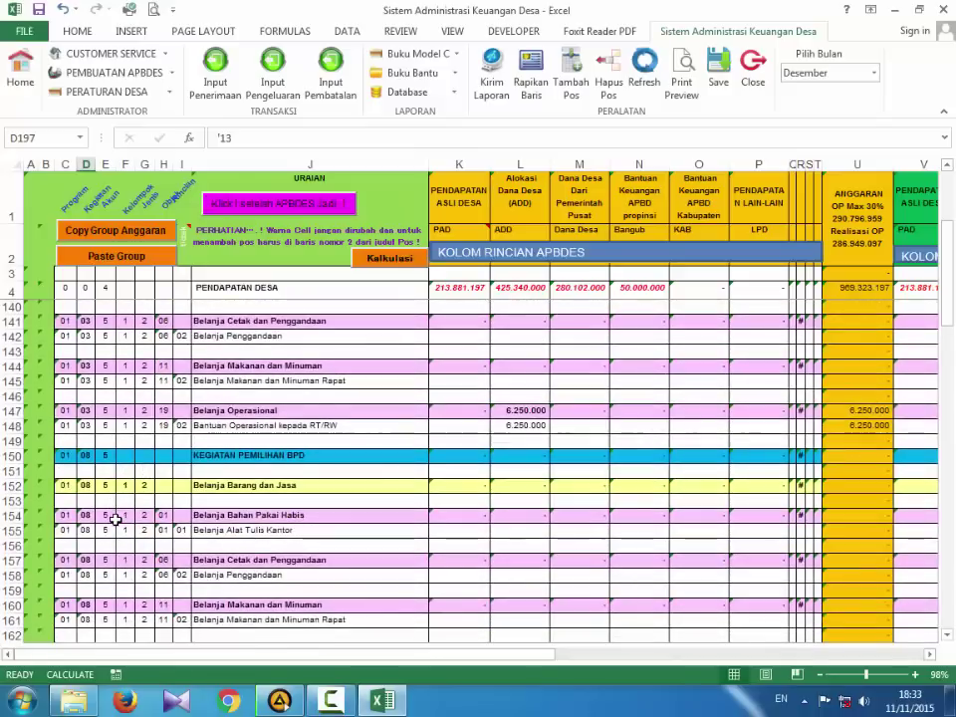
scroll(115, 519, down, 8)
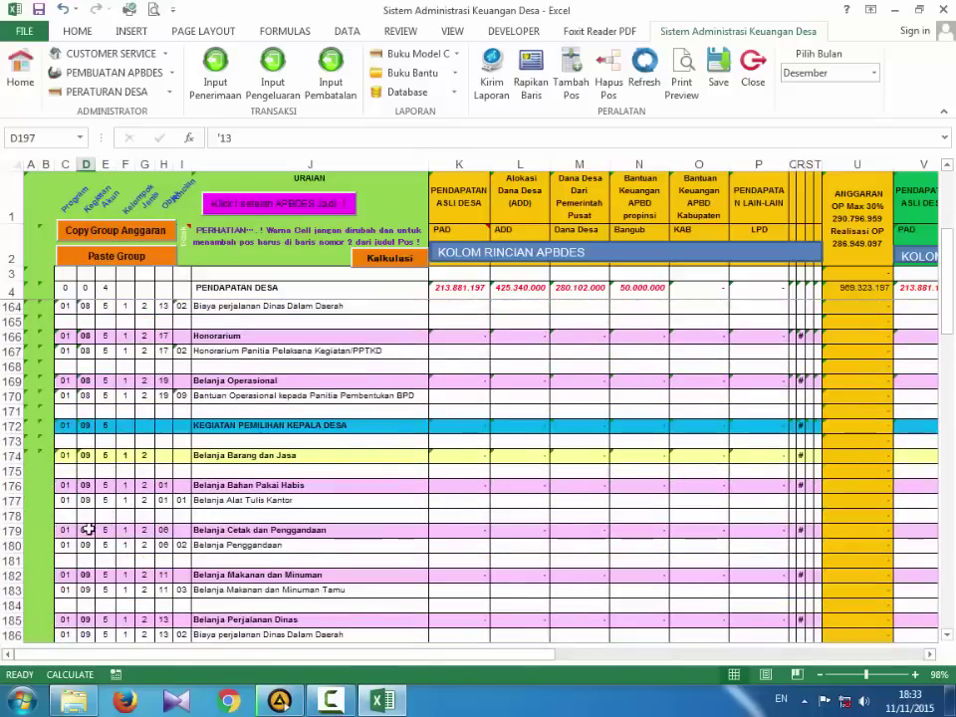
scroll(100, 528, down, 5)
scroll(81, 538, down, 15)
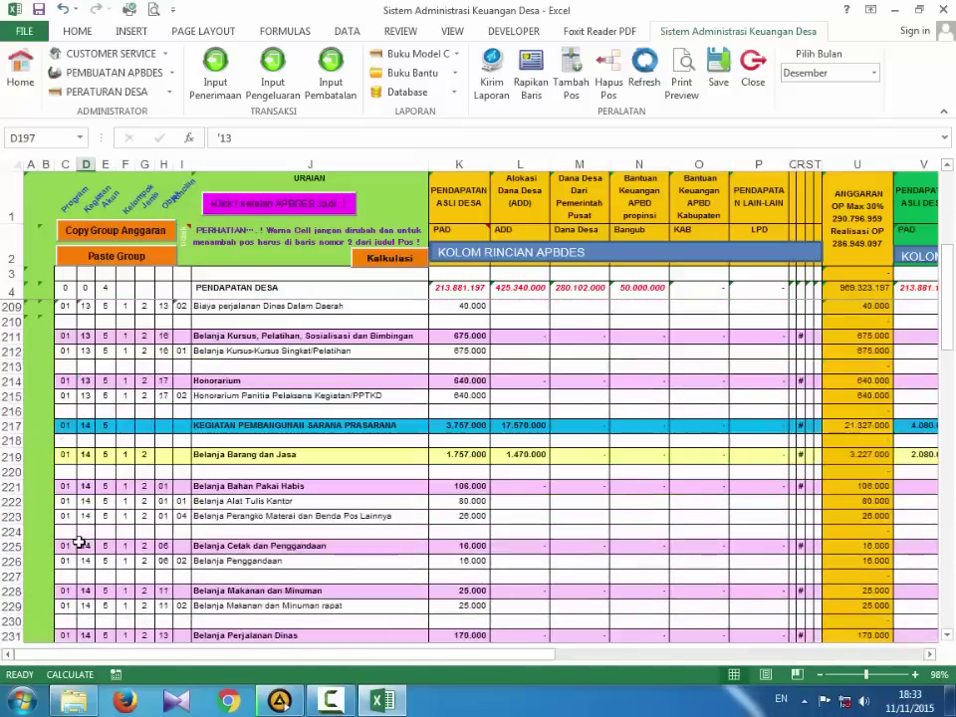
scroll(79, 544, down, 9)
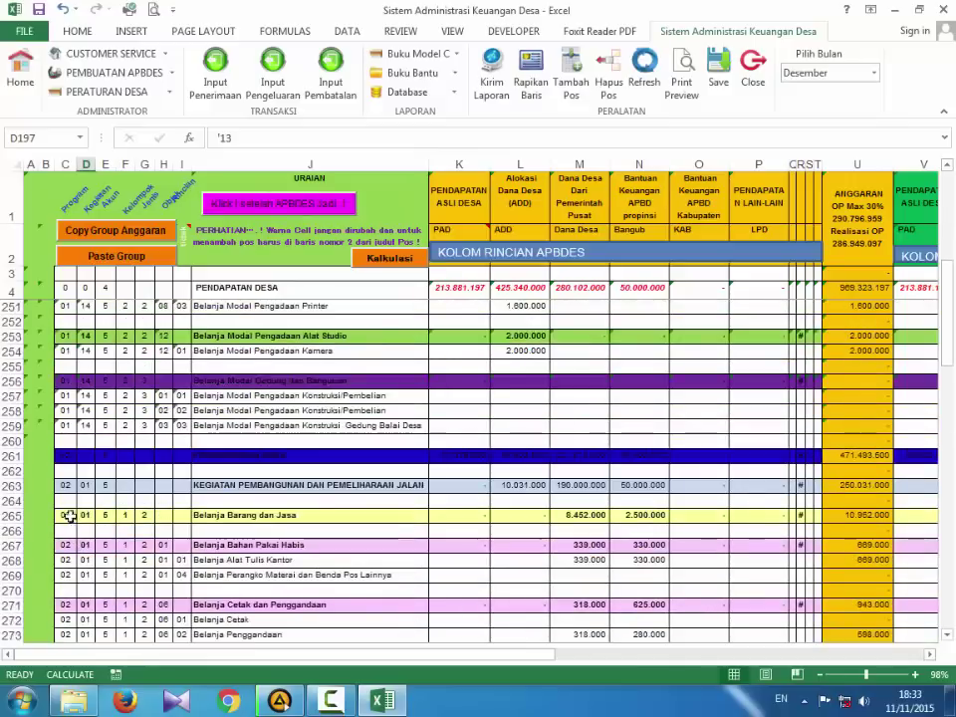
Check the Program code in C261 and the Kegiatan codes of KEGIATAN PEMBANGUNAN DAN PEMELIHARAAN JALAN and its Belanja Barang dan Jasa row
click(63, 460)
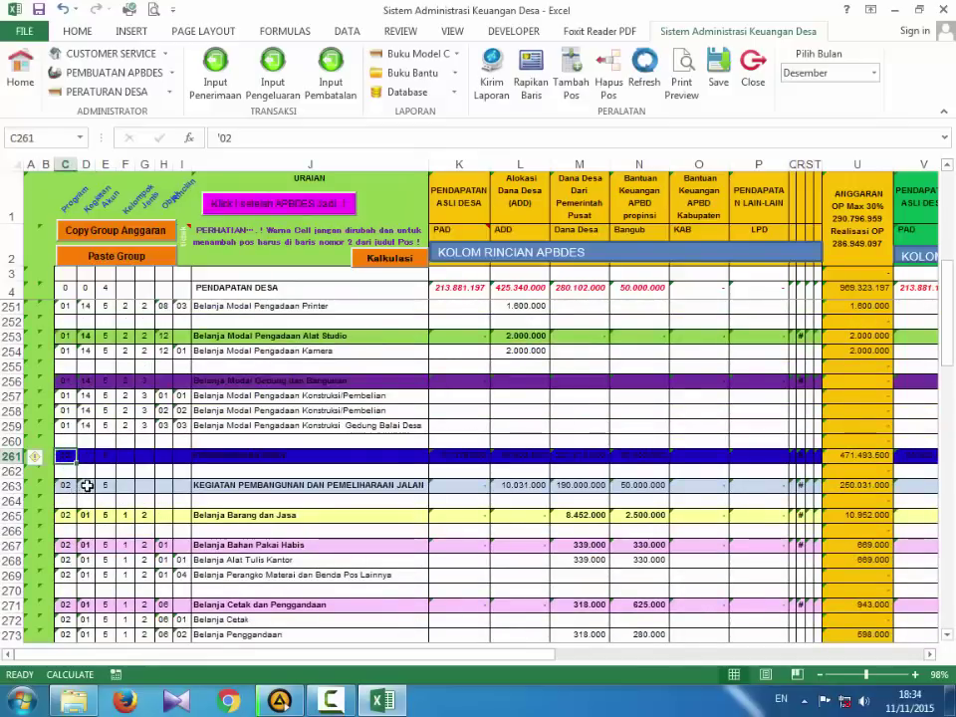
click(84, 459)
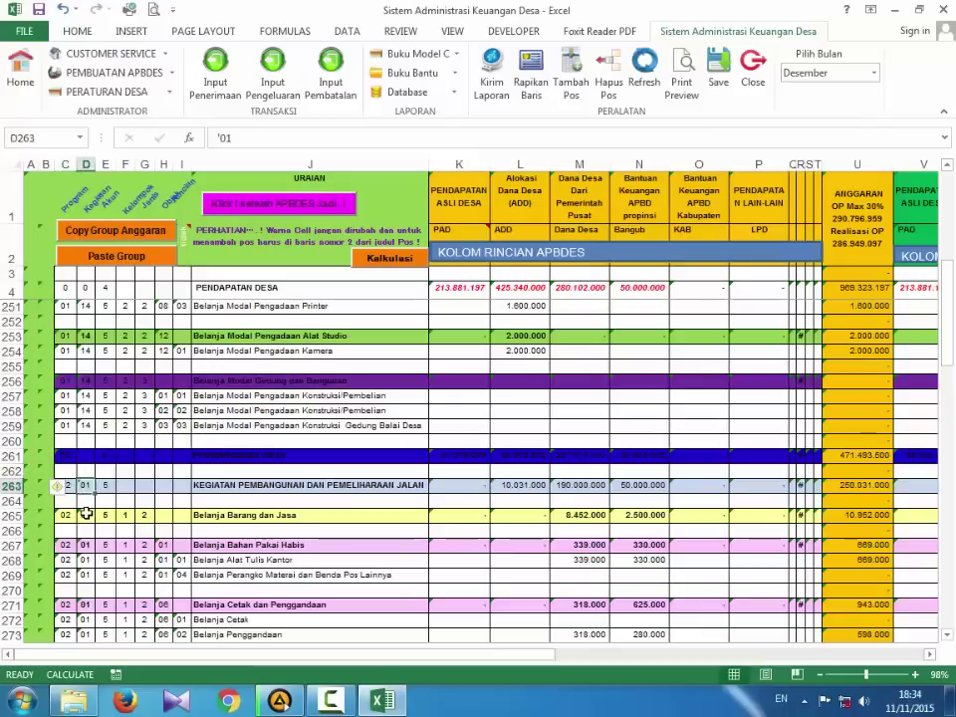
scroll(83, 500, down, 1)
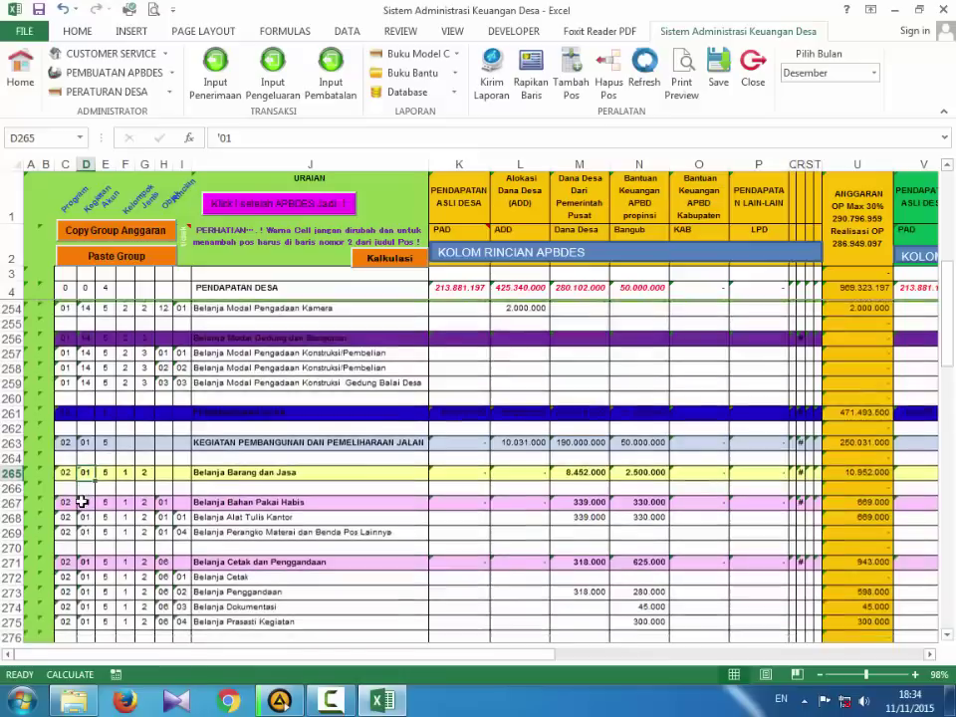
scroll(83, 500, down, 1)
scroll(82, 500, up, 1)
scroll(83, 500, down, 3)
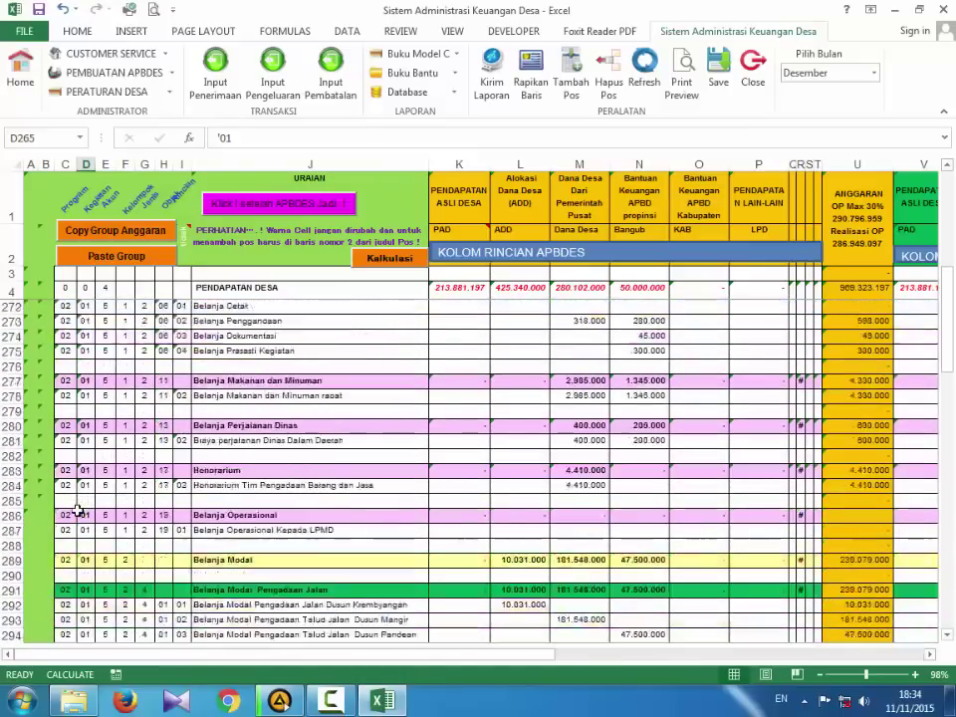
Go back to the village income rows and review the codes down through BELANJA DESA to Belanja Pegawai
scroll(73, 514, up, 15)
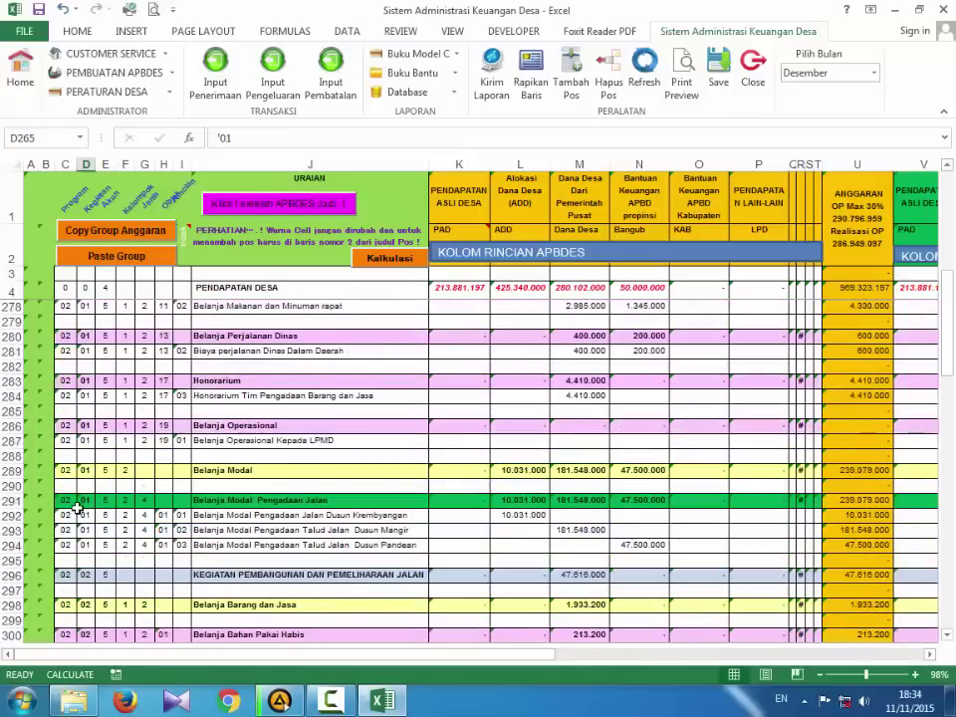
scroll(117, 487, up, 20)
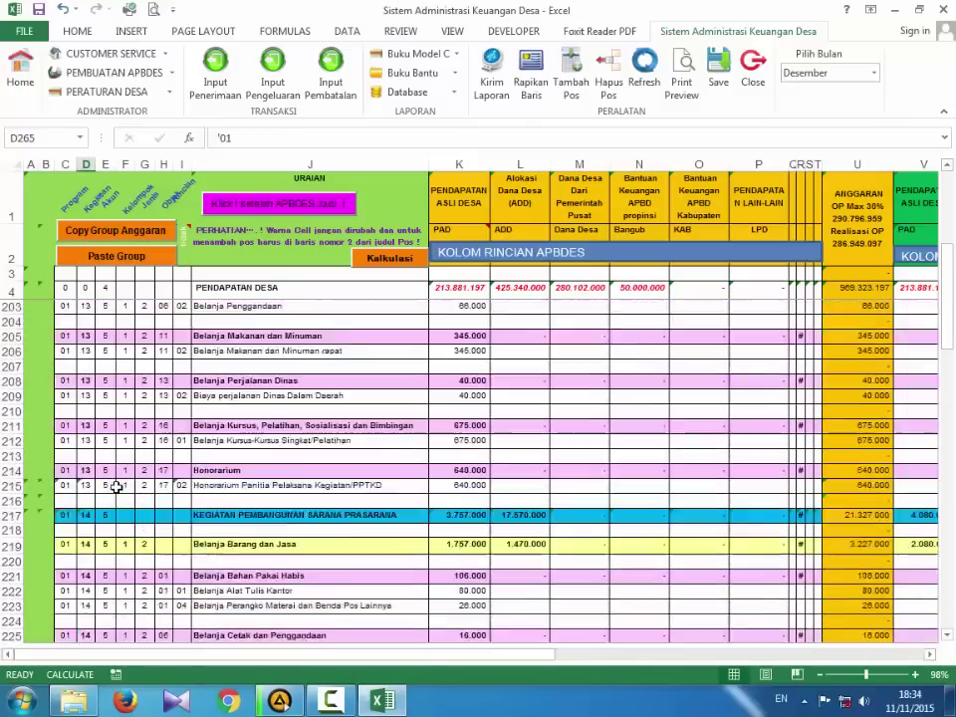
scroll(117, 487, up, 20)
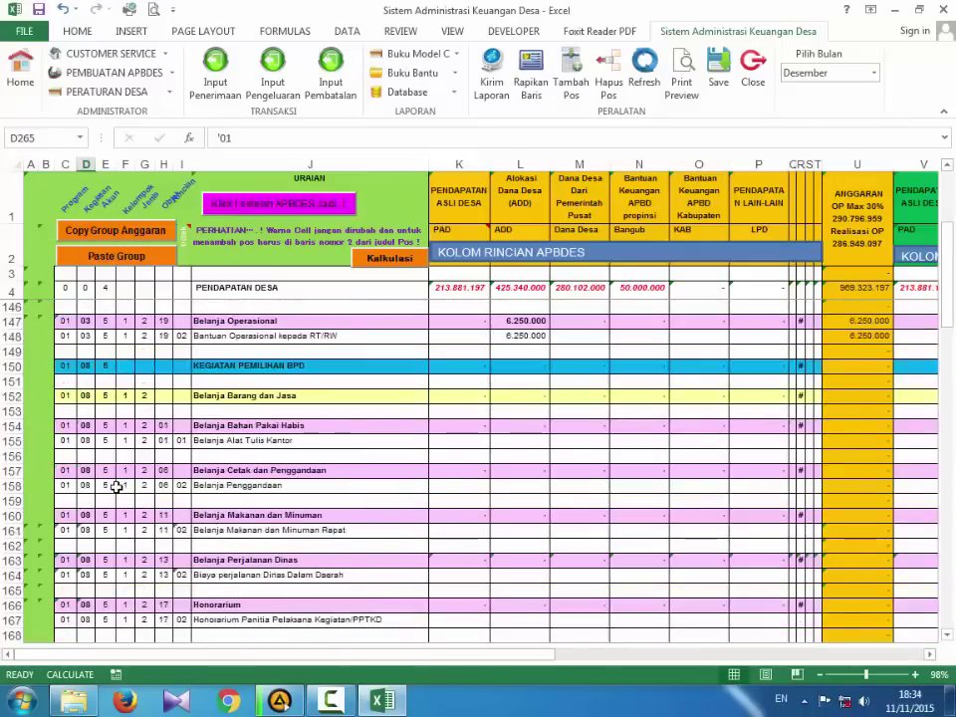
scroll(117, 487, up, 19)
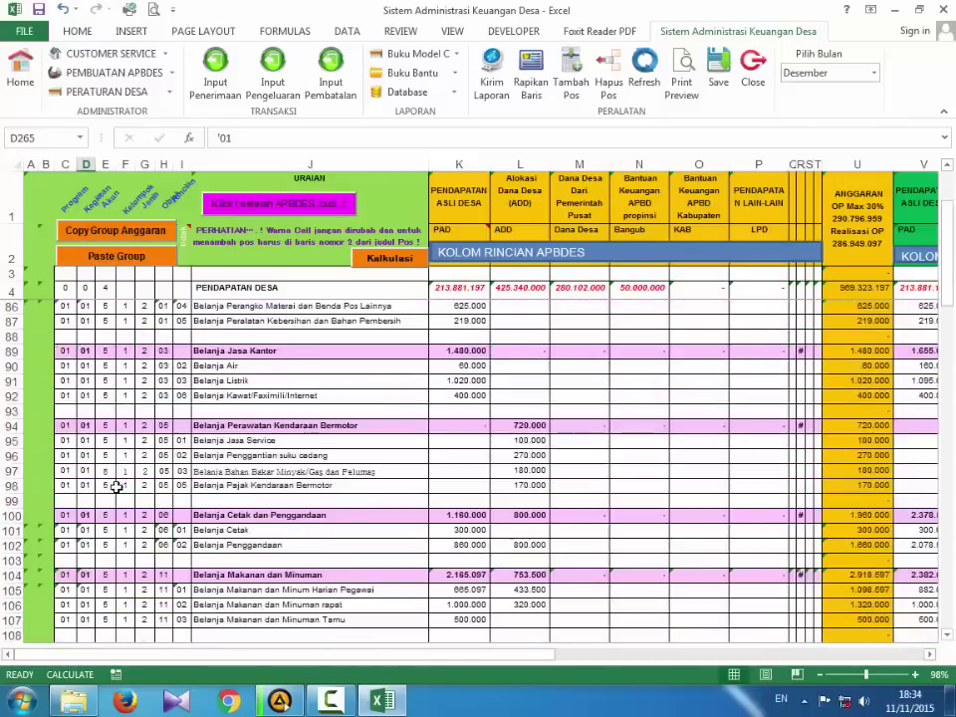
scroll(116, 487, up, 8)
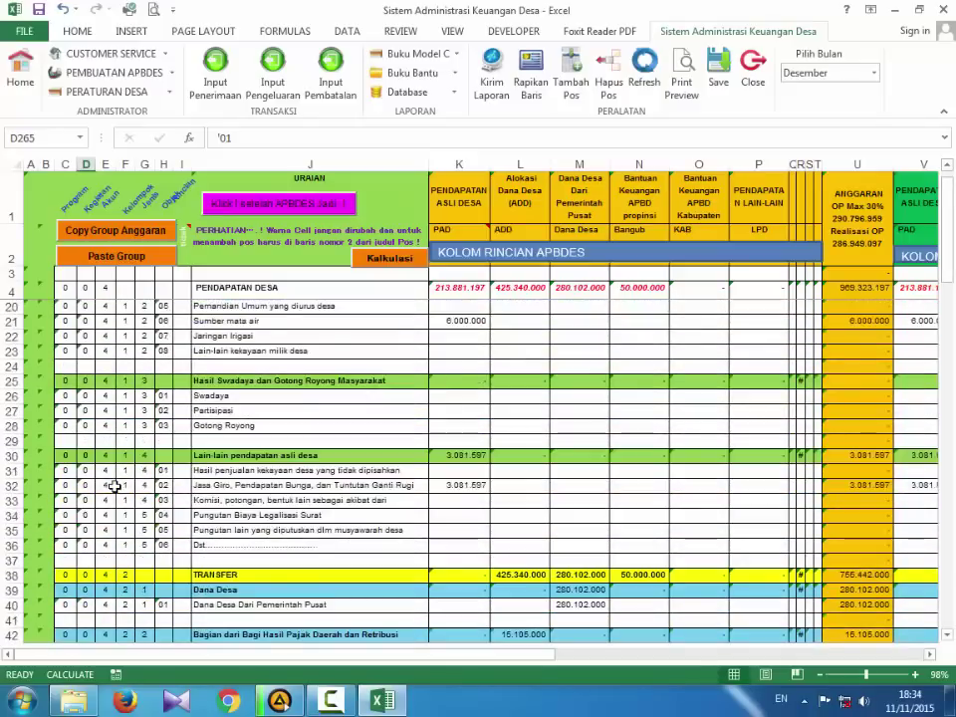
scroll(116, 487, up, 5)
scroll(109, 488, down, 6)
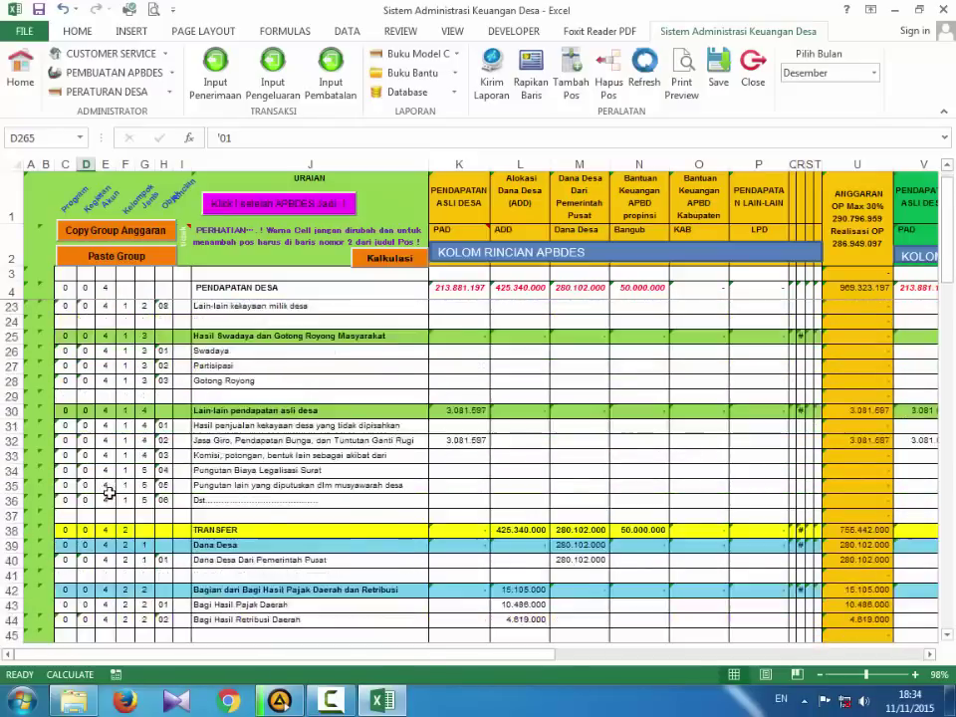
scroll(107, 493, down, 12)
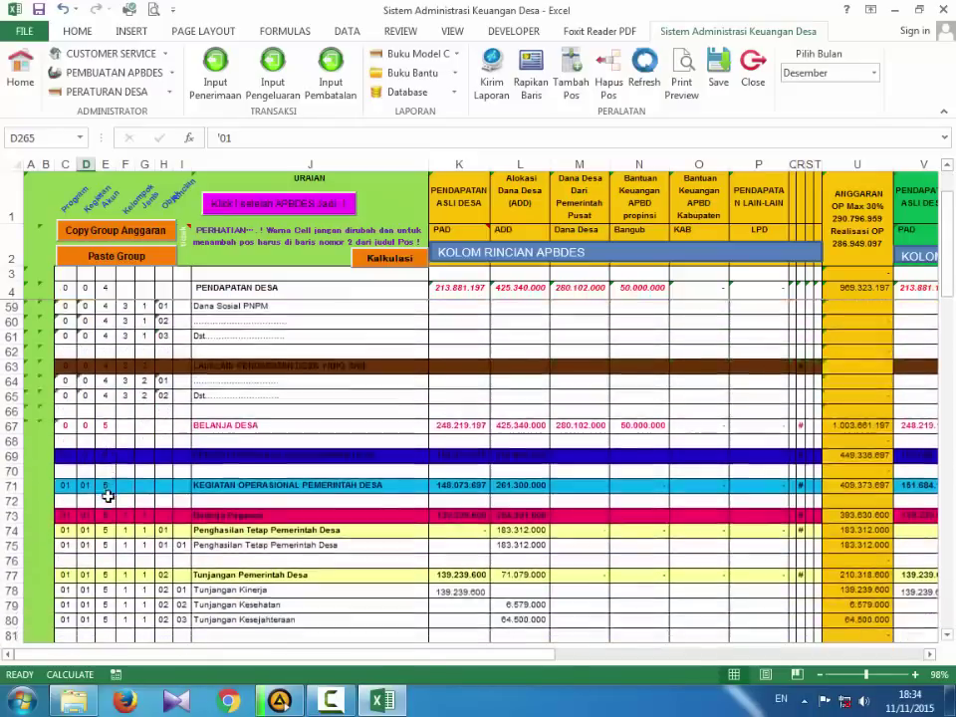
scroll(106, 496, down, 1)
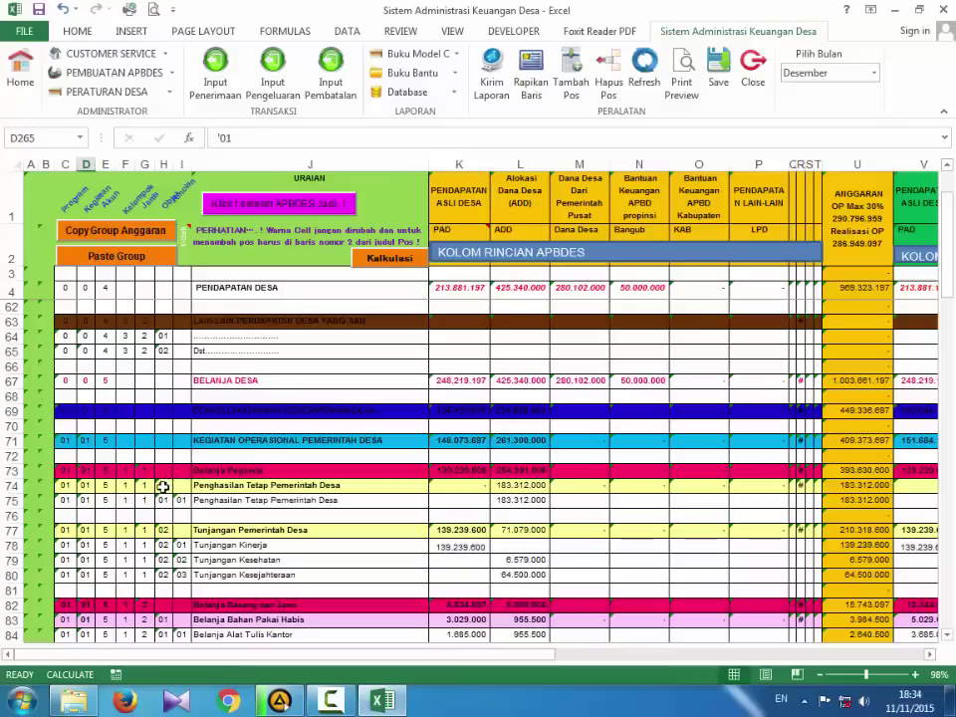
scroll(155, 491, down, 1)
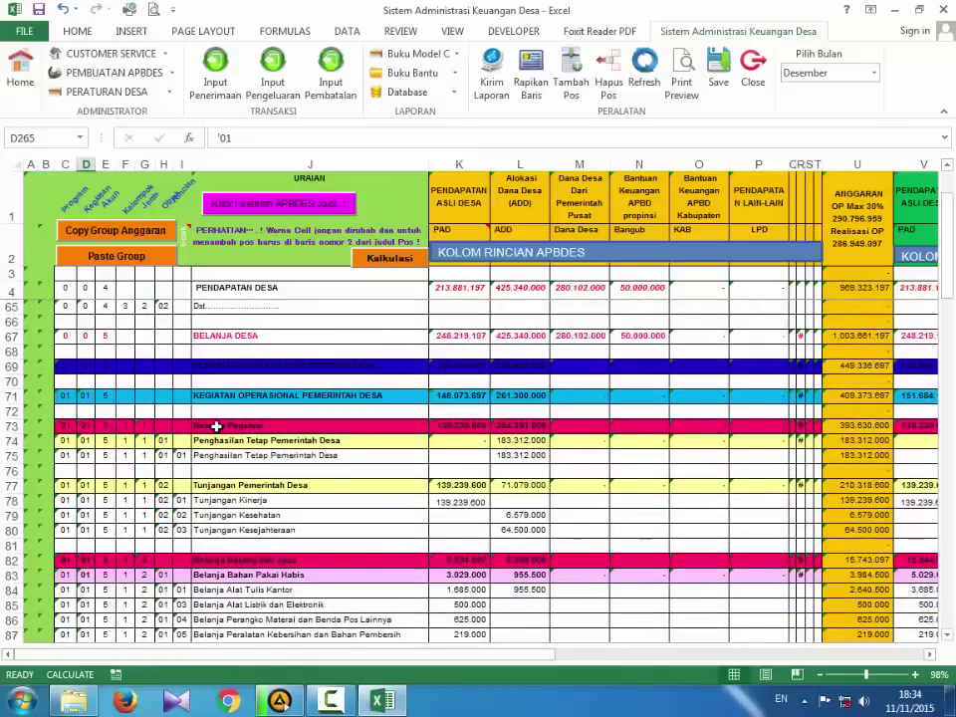
Check the Akun, Kelompok and Jenis codes of the Belanja Pegawai row
click(115, 428)
click(127, 428)
click(144, 428)
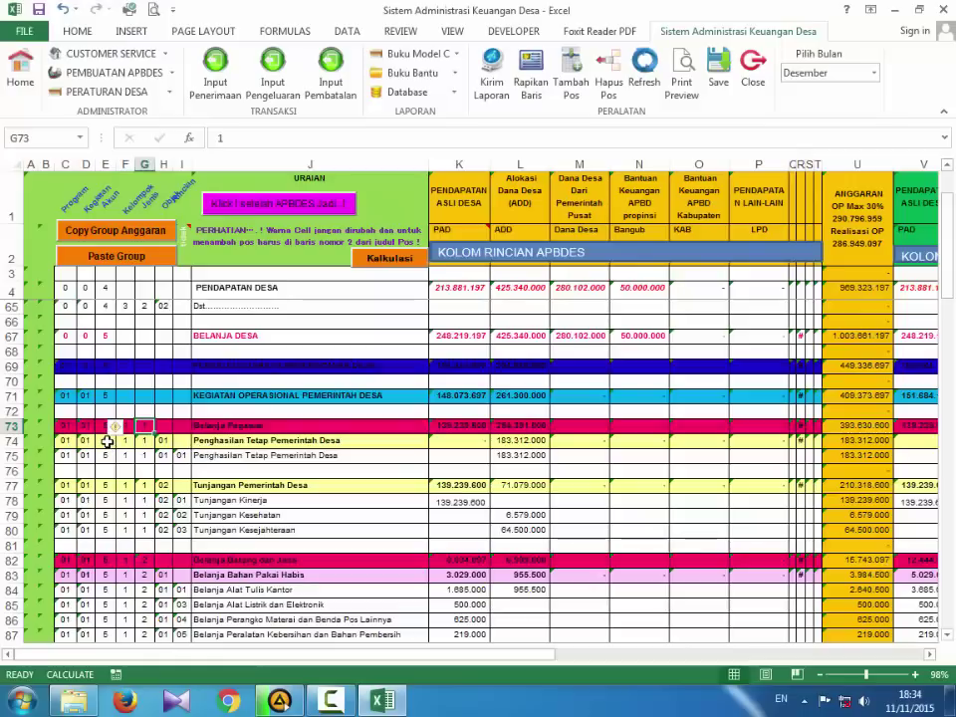
Check the Akun, Kelompok, Jenis and Objek codes of Penghasilan Tetap Pemerintah Desa, plus its detail row's Rincian code and description
click(107, 442)
click(125, 441)
click(144, 441)
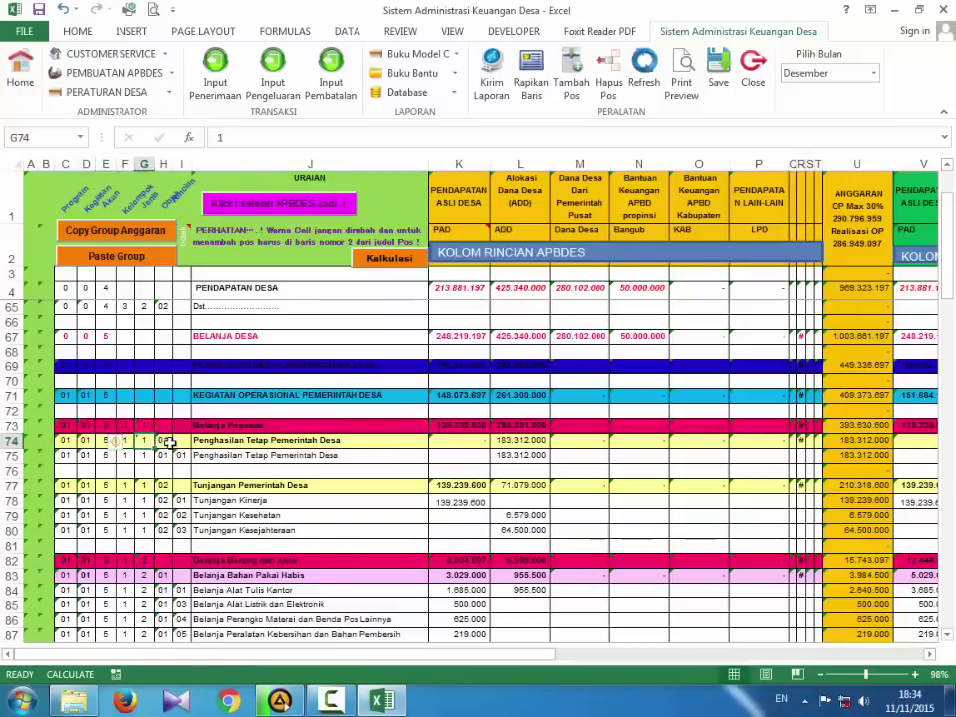
click(167, 441)
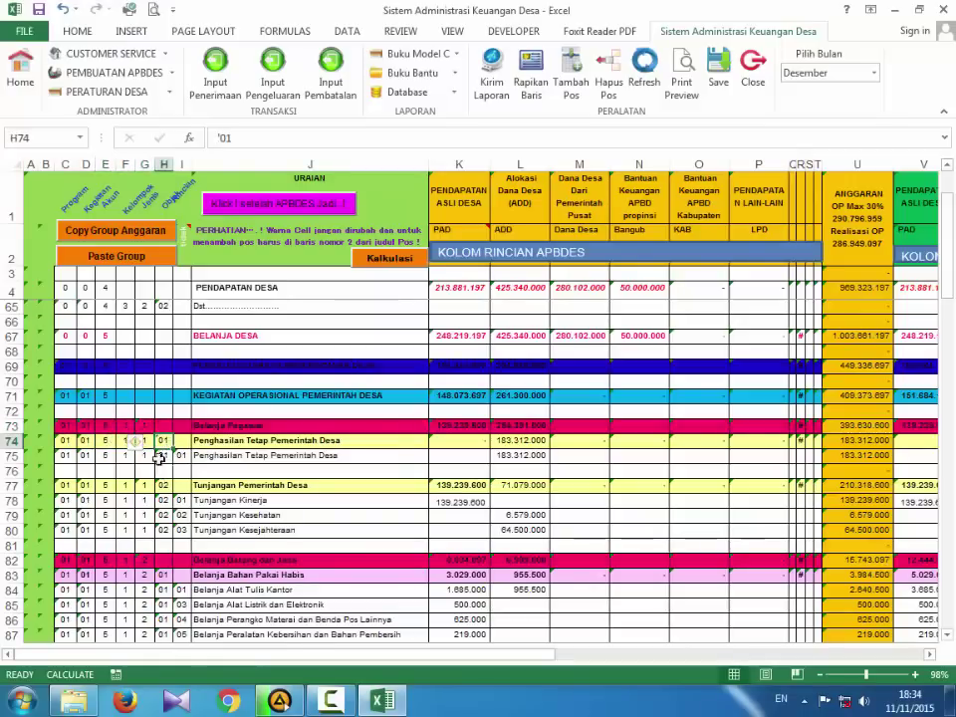
click(184, 457)
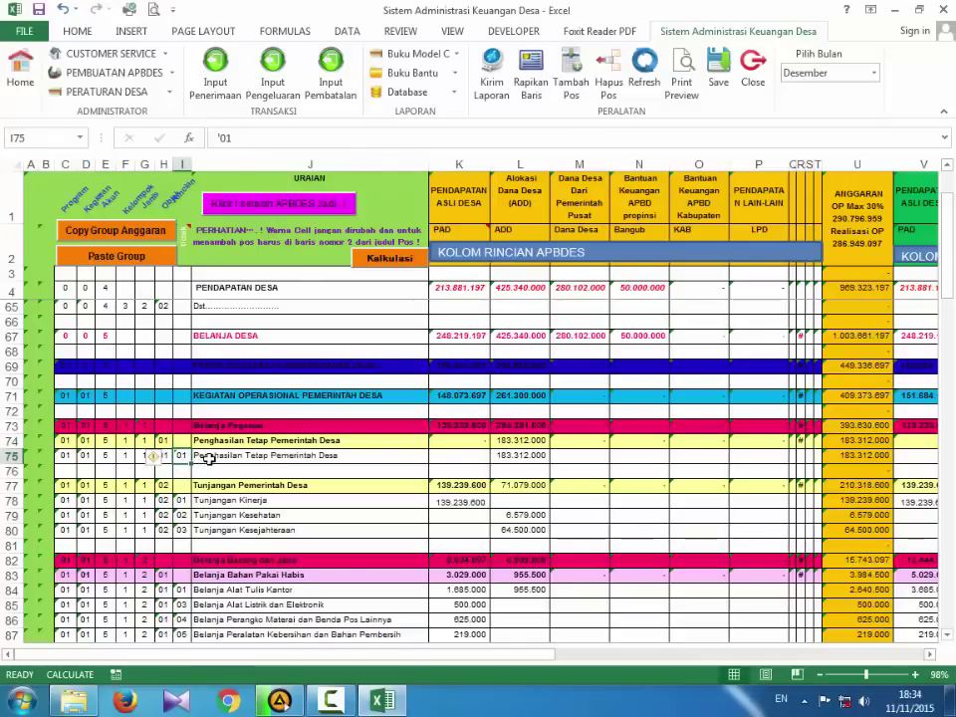
click(208, 458)
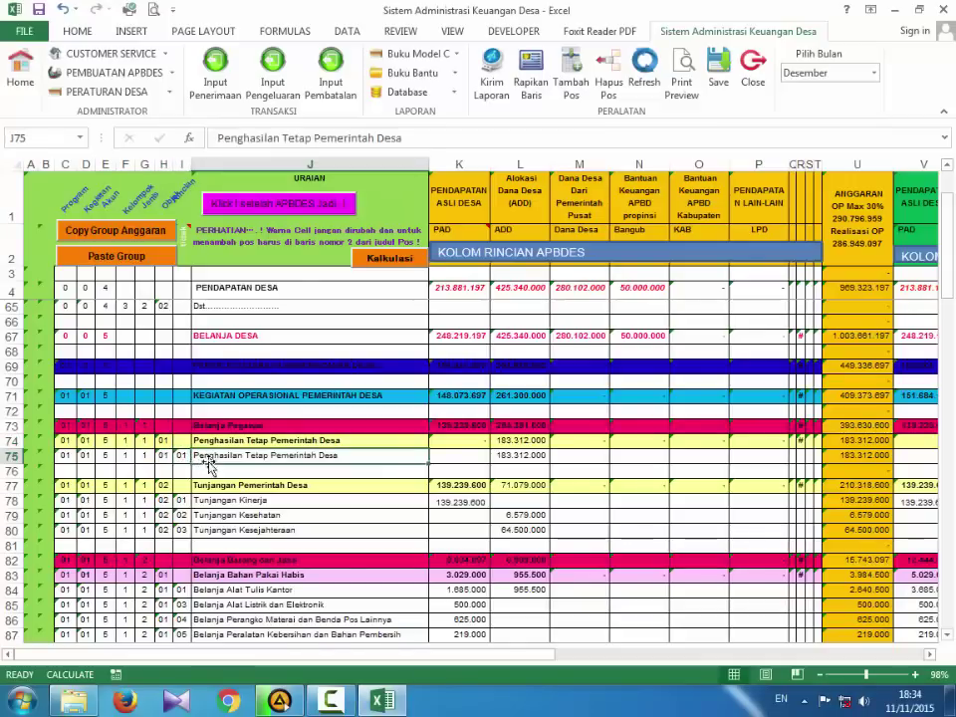
Inspect the sum formulas of the Penghasilan Tetap Pemerintah Desa heading row in the PAD and ADD columns
click(459, 445)
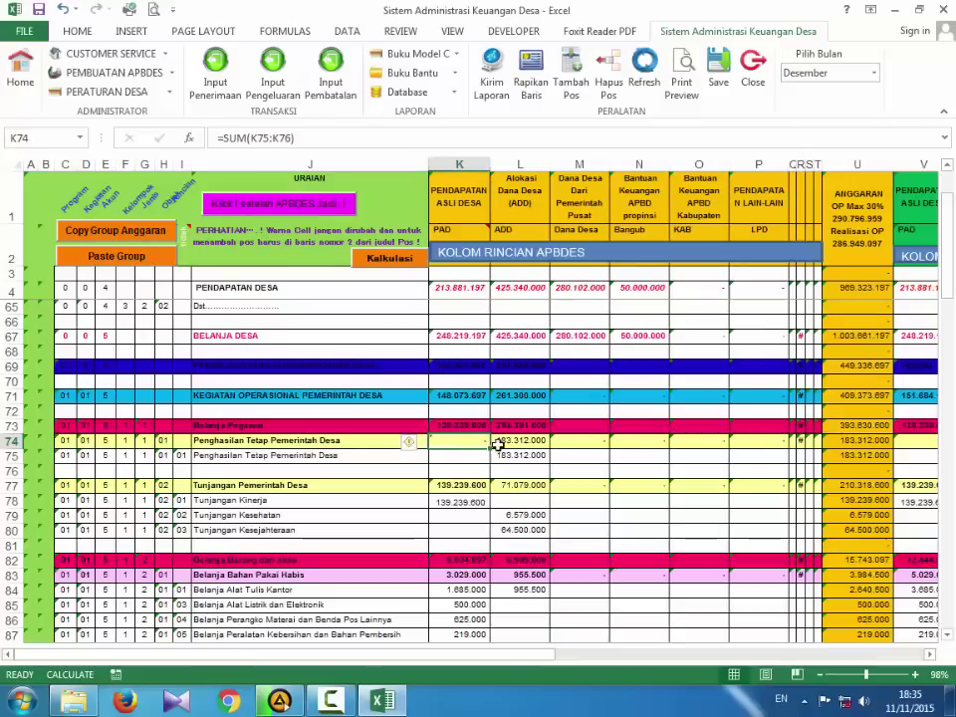
click(499, 443)
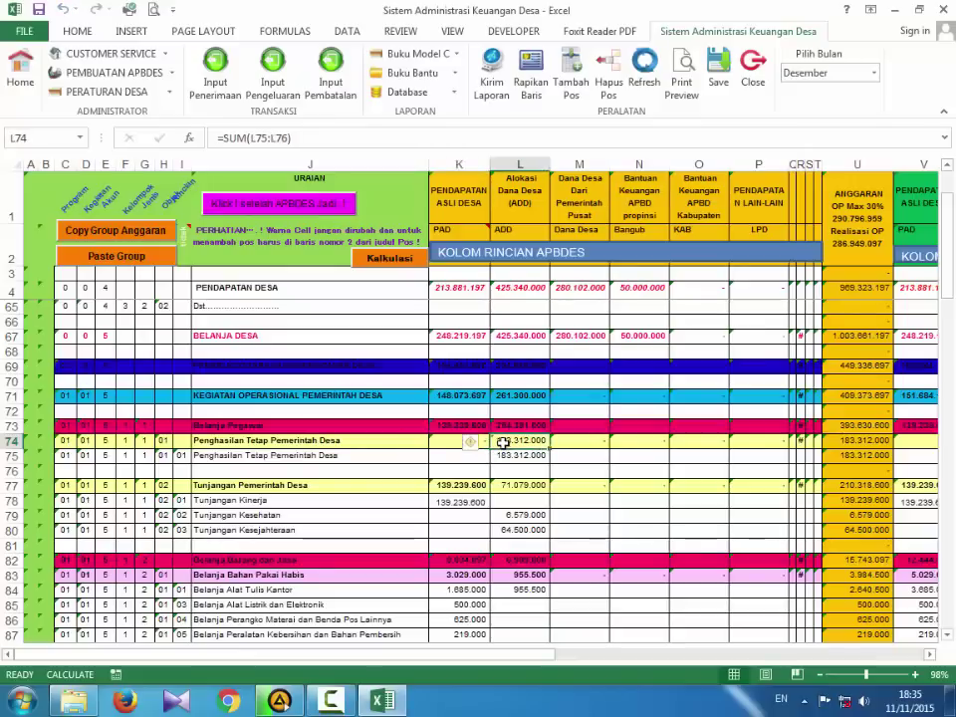
Inspect the PAD column's heading cells and its formulas in the KEGIATAN OPERASIONAL PEMERINTAH DESA and BELANJA DESA rows
click(458, 399)
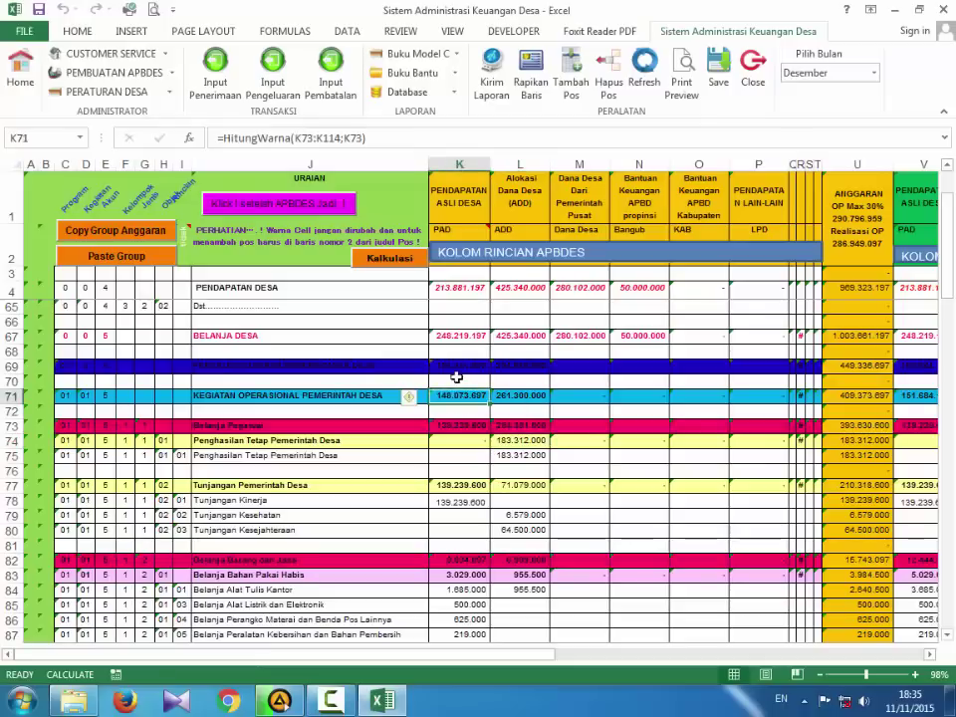
click(463, 212)
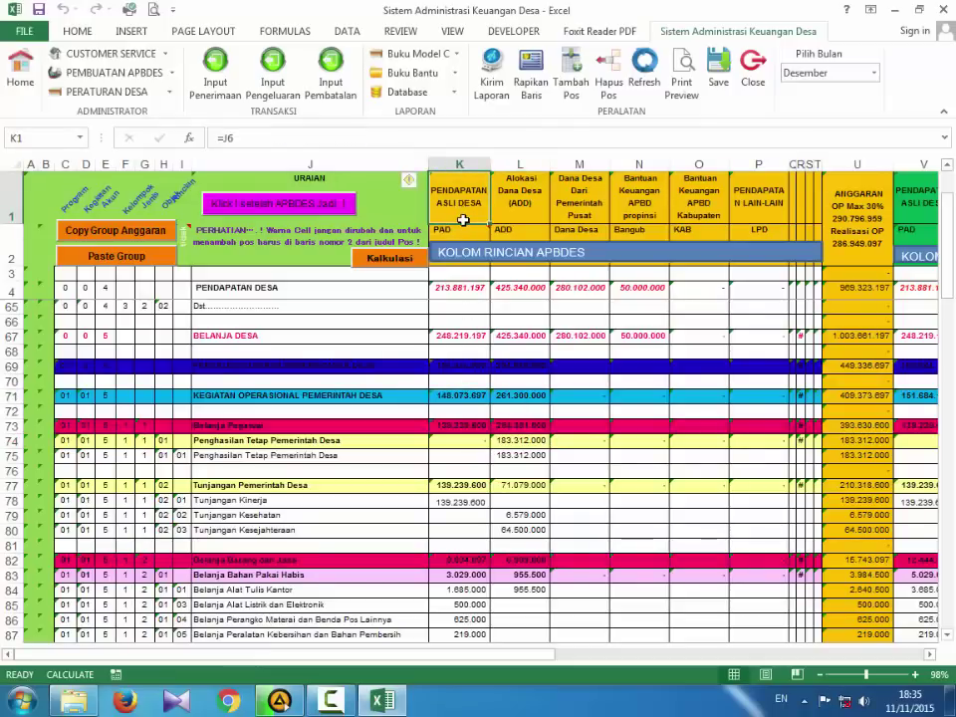
click(462, 233)
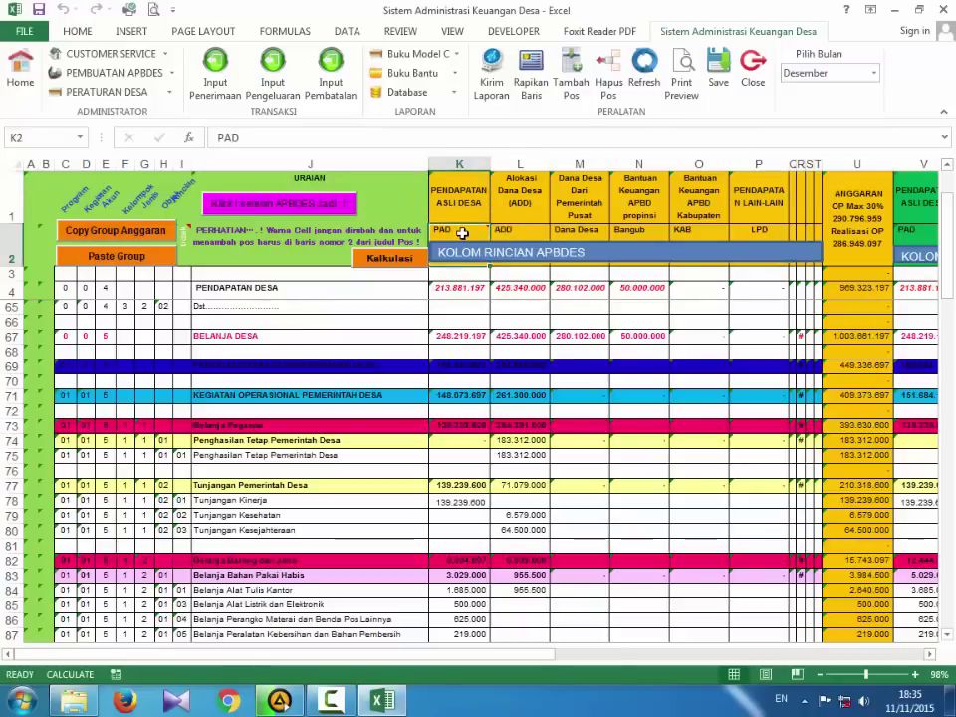
click(454, 333)
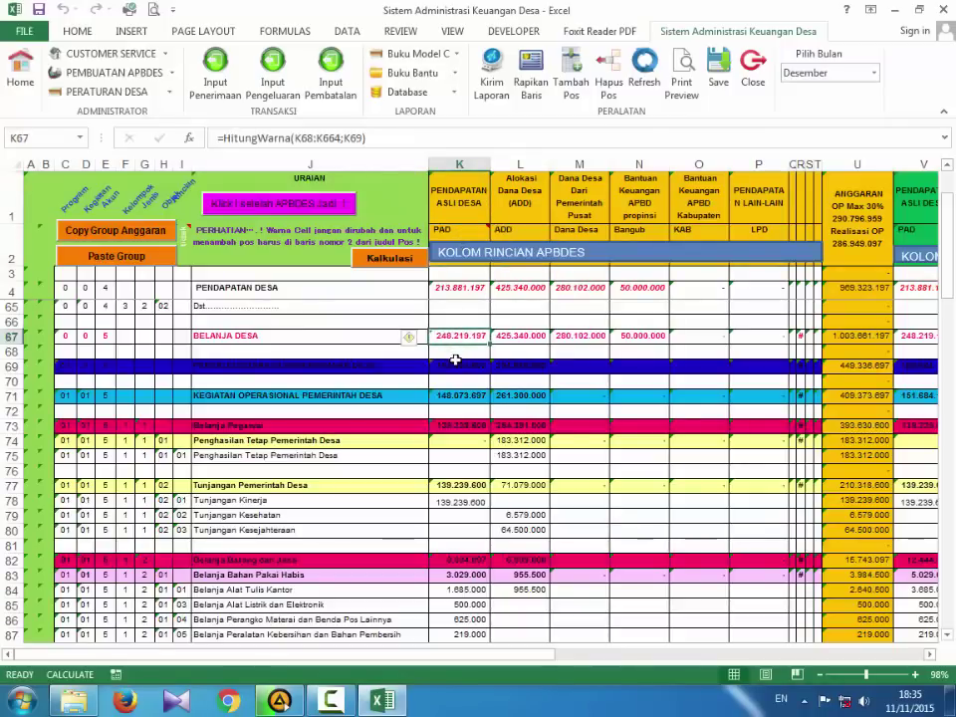
click(451, 450)
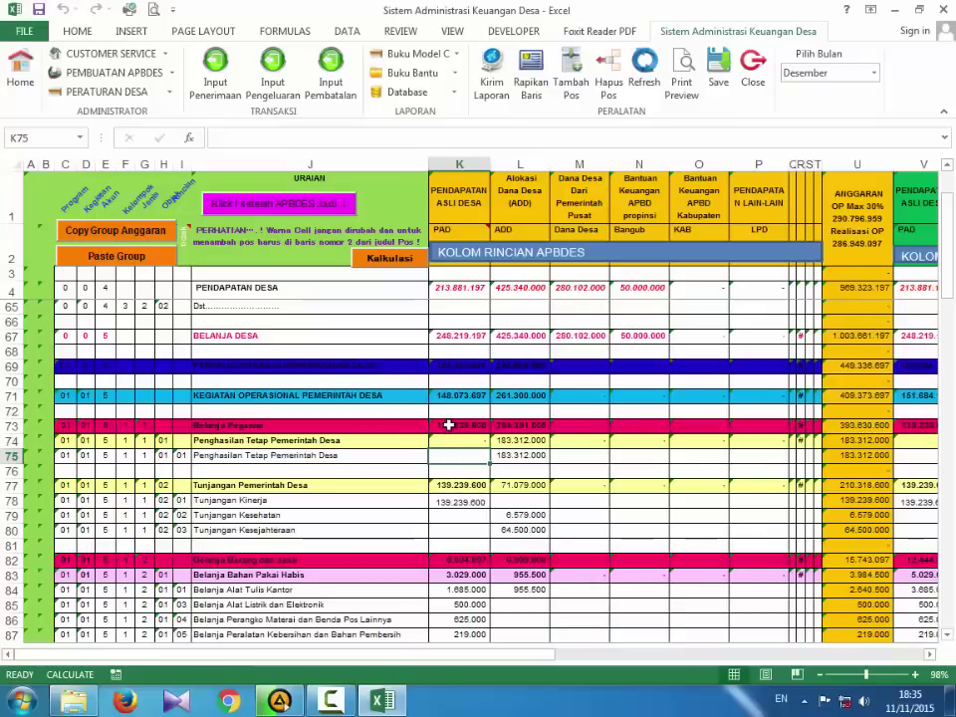
Return to the village income rows and check the PAD amounts of Tanah Kas Desa and Sumber mata air
scroll(442, 453, down, 1)
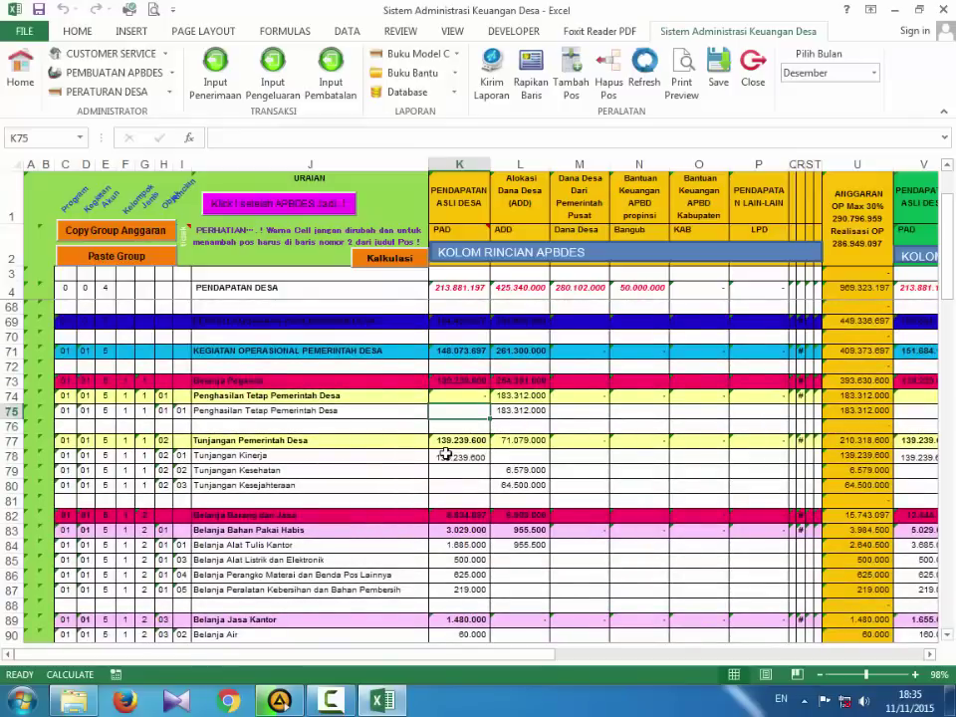
scroll(445, 454, down, 1)
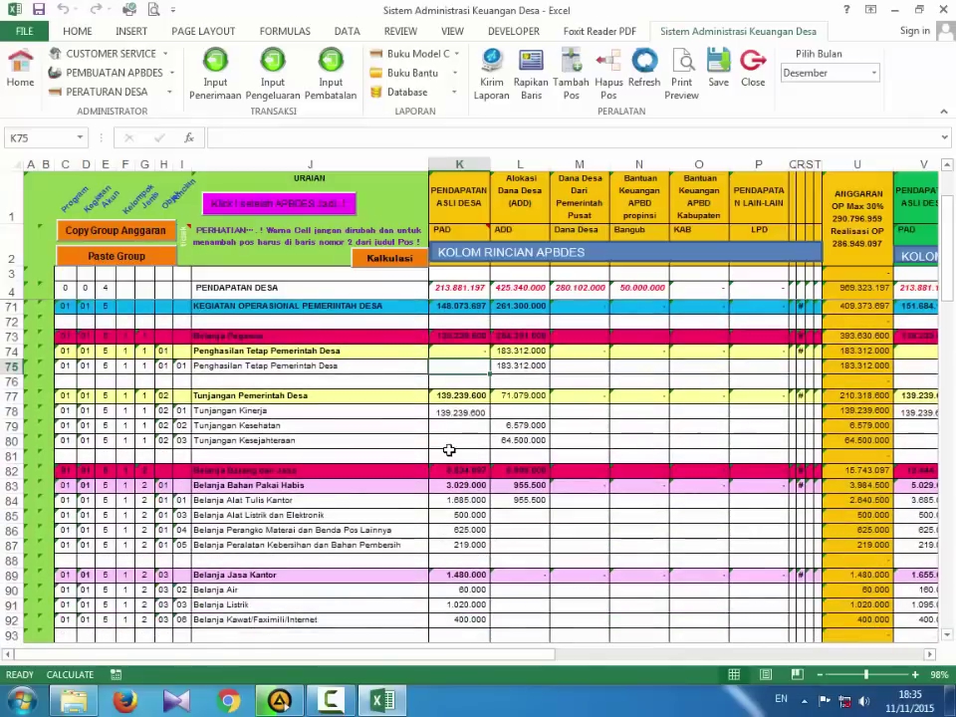
scroll(445, 453, up, 3)
scroll(449, 450, up, 7)
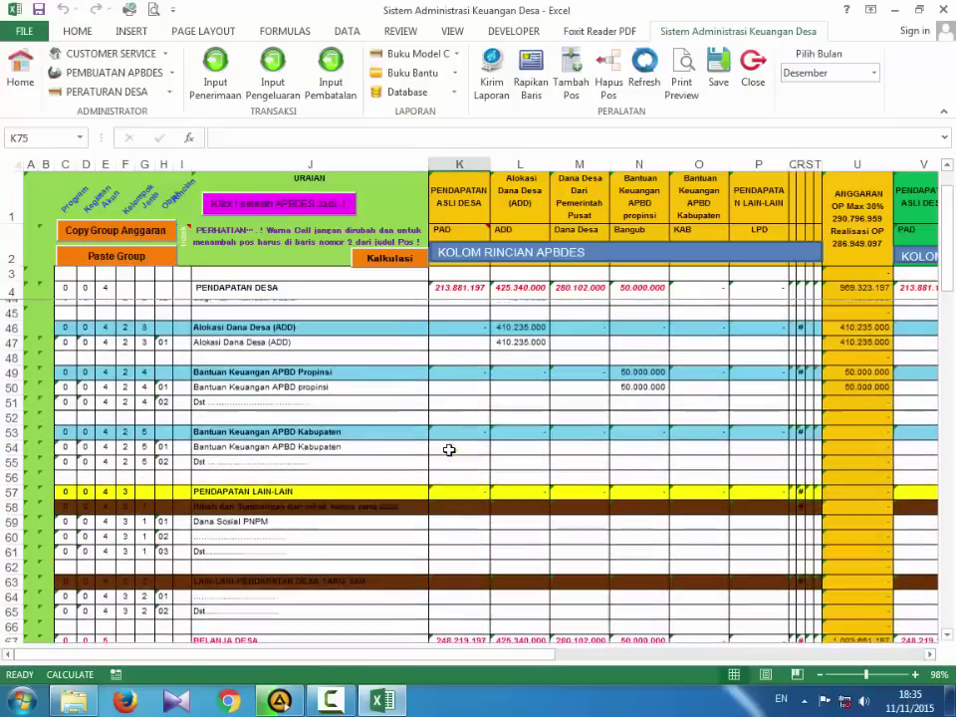
scroll(449, 450, up, 7)
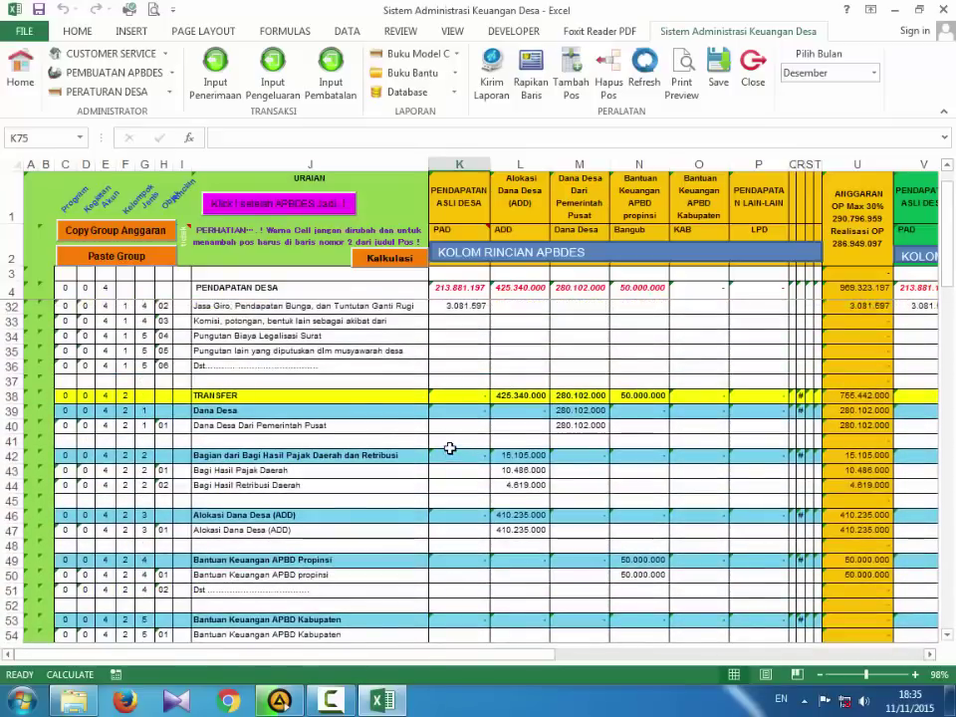
scroll(451, 450, up, 5)
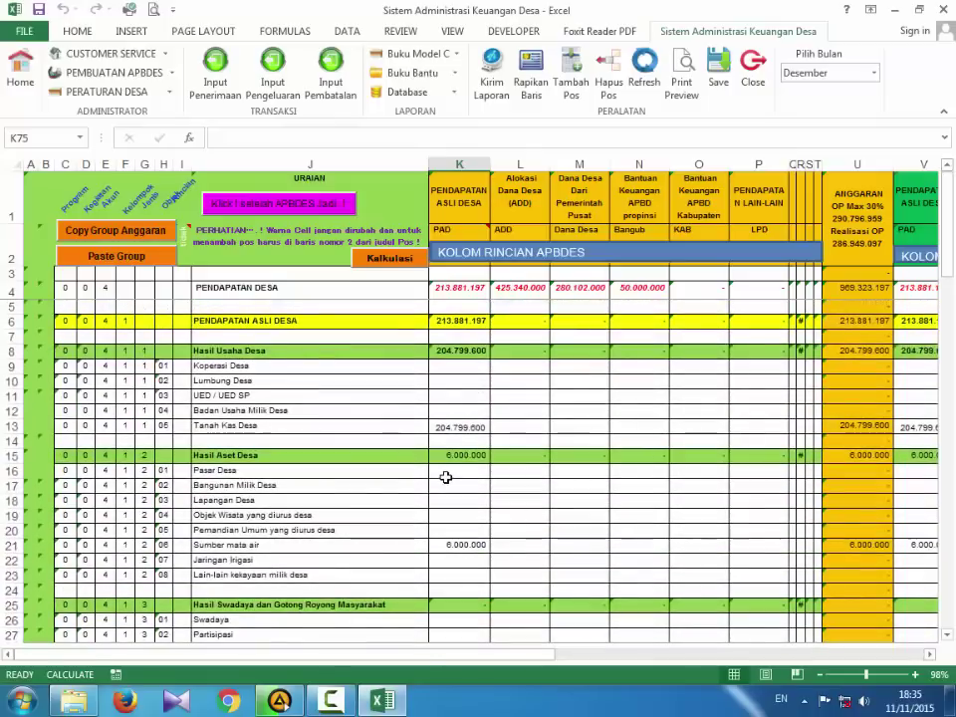
click(451, 428)
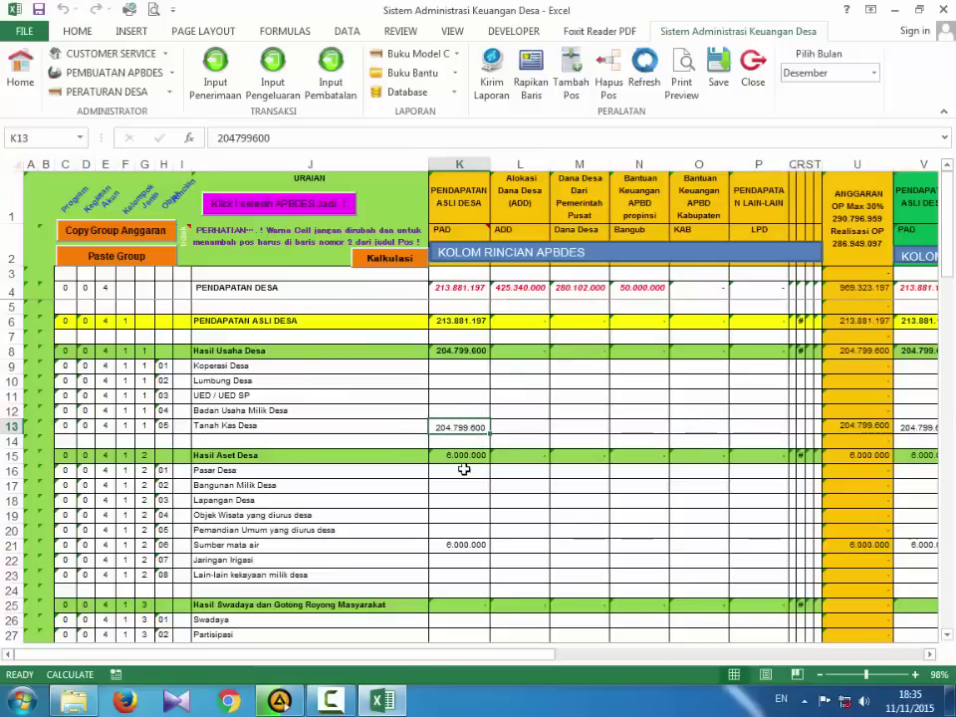
scroll(463, 472, down, 1)
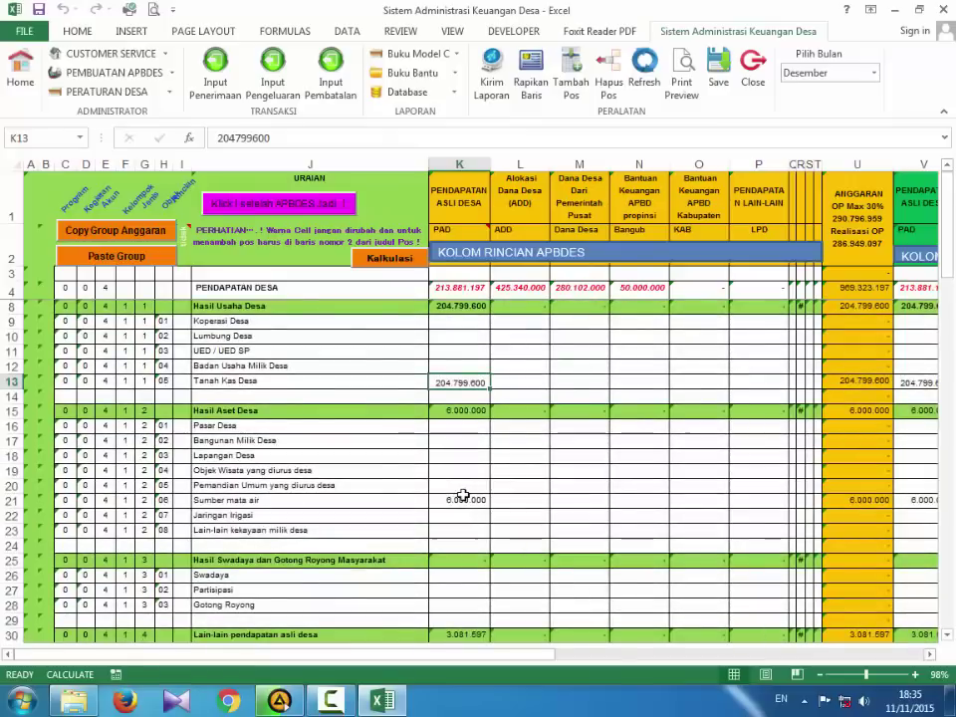
click(463, 499)
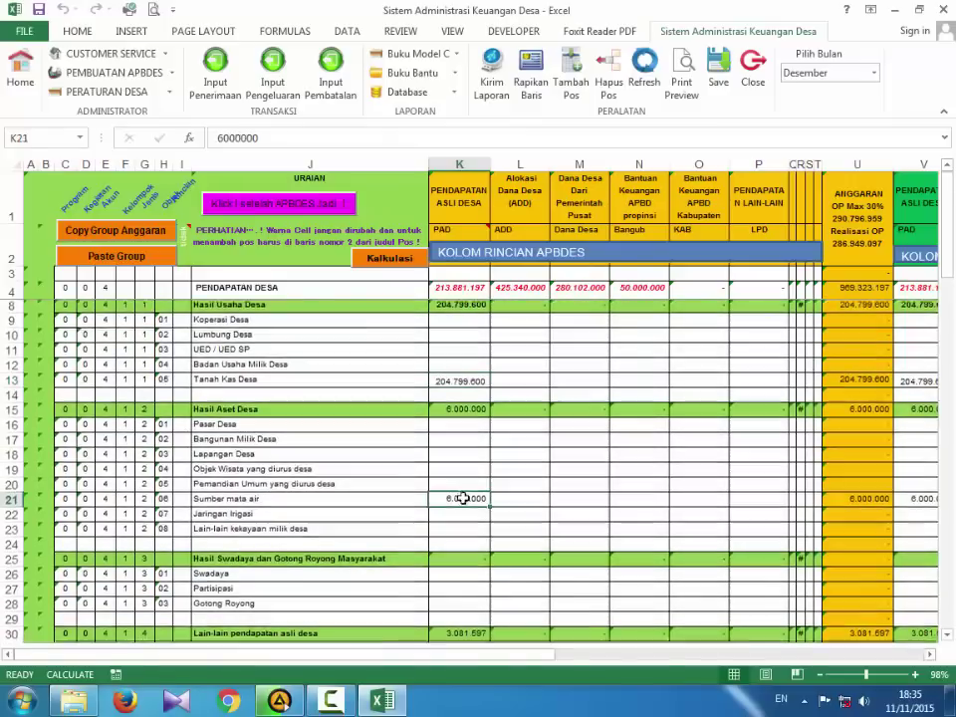
Inspect the Hasil Aset Desa sum formula in the PAD column and the detail cells it adds up
scroll(461, 498, down, 1)
scroll(452, 491, up, 1)
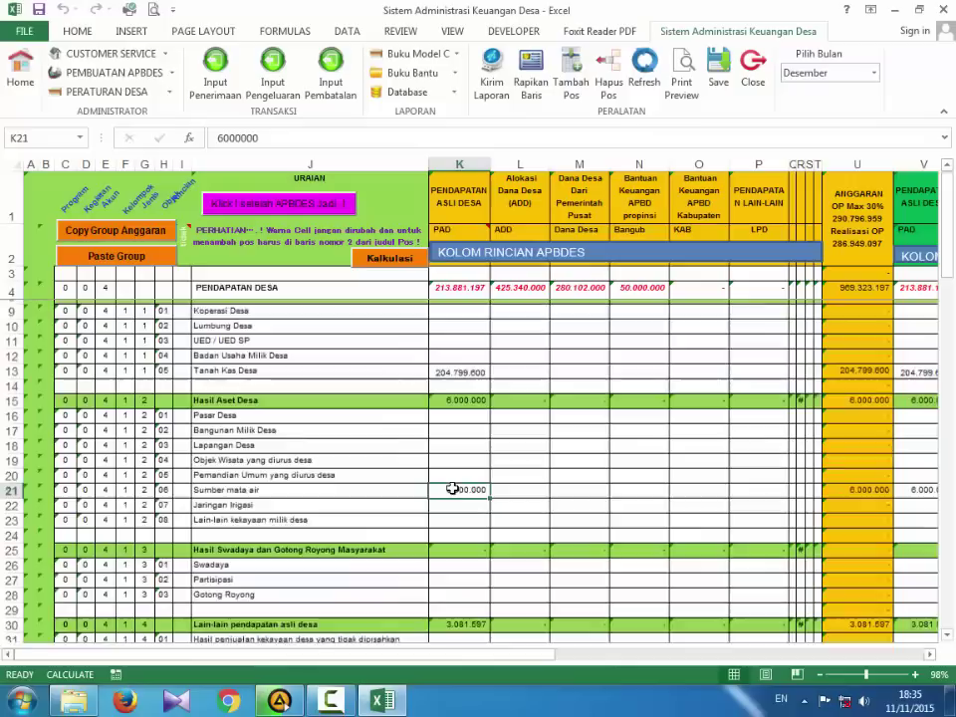
click(454, 410)
scroll(451, 453, down, 2)
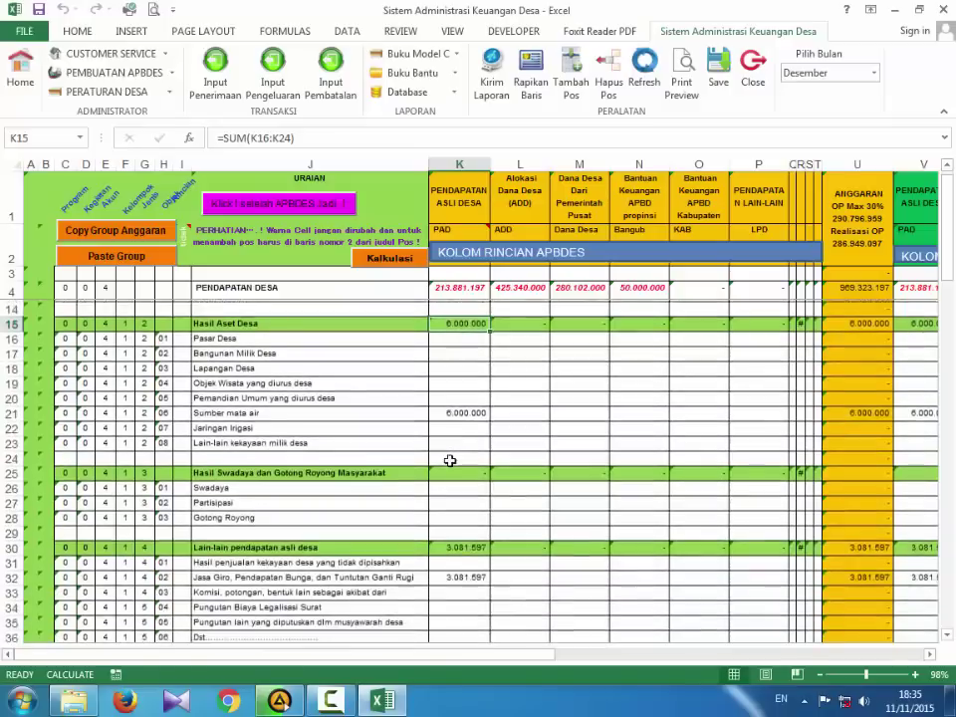
scroll(450, 460, up, 2)
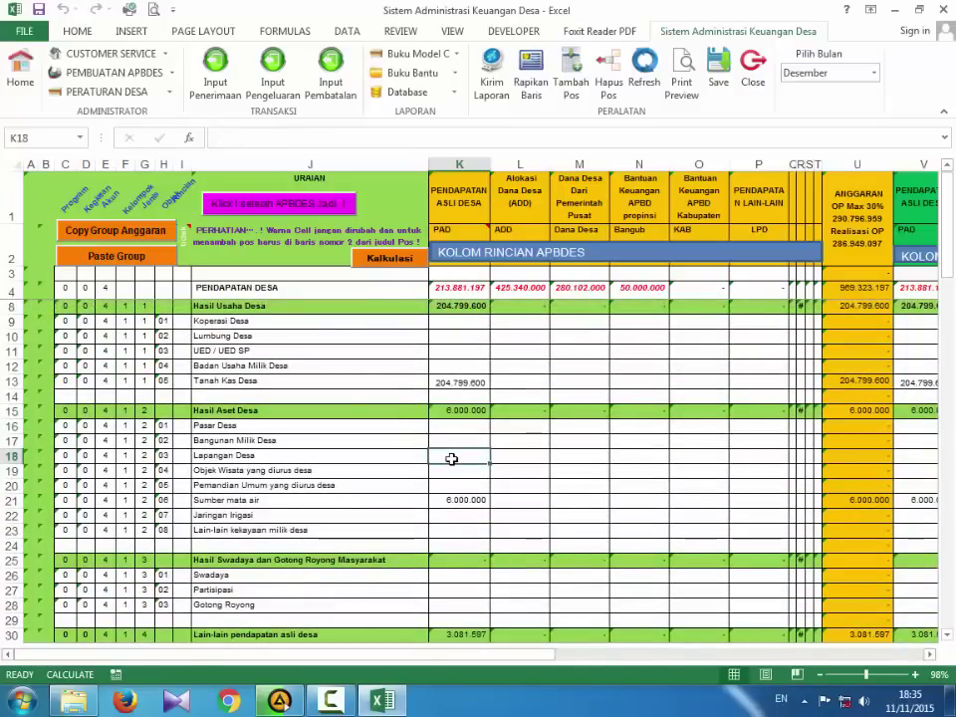
click(449, 483)
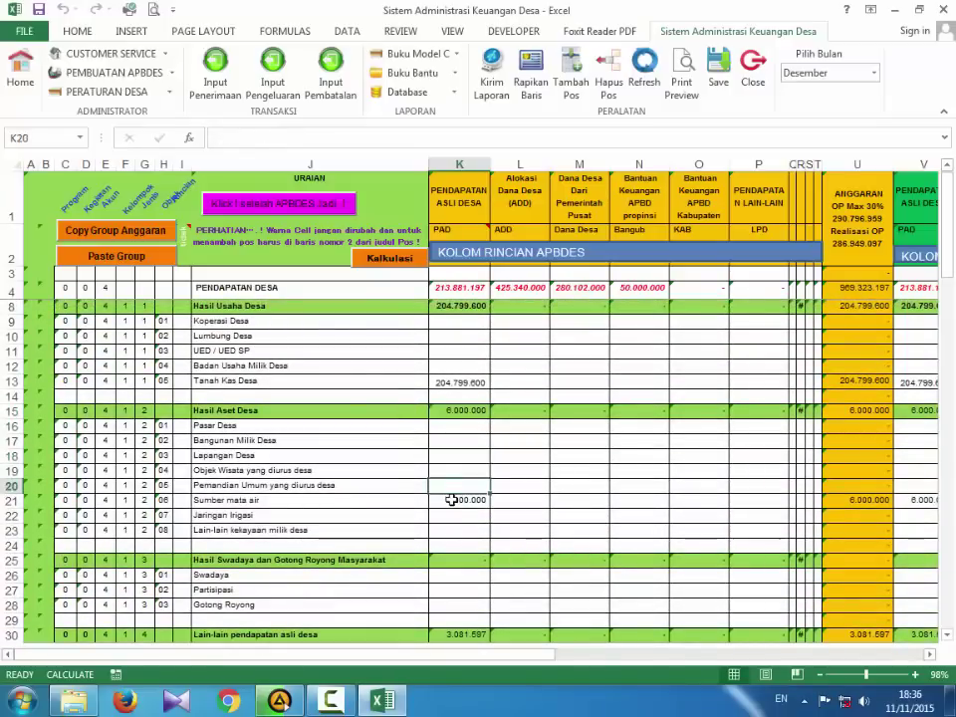
click(451, 500)
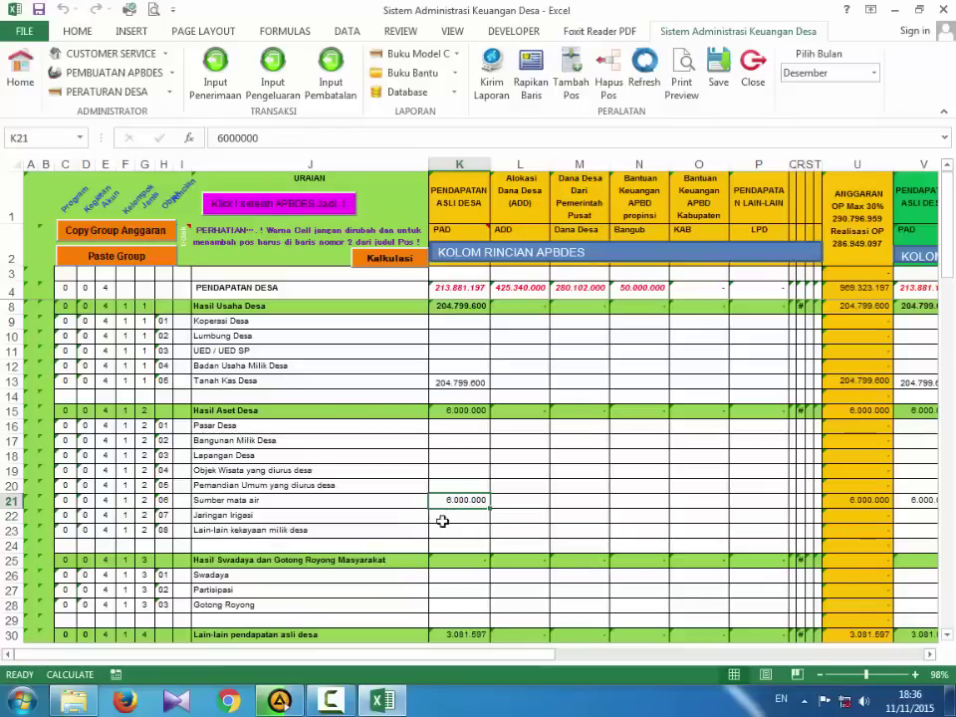
click(453, 529)
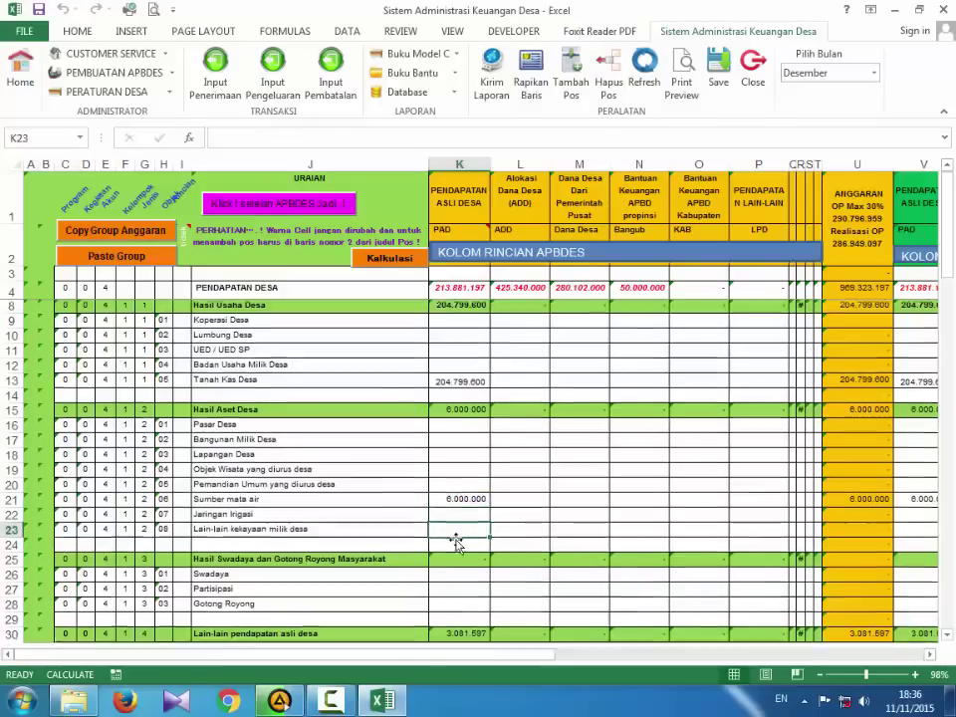
Review the Hasil Swadaya and Lain-lain pendapatan asli desa groups, checking the PAD amount of the Jasa Giro row
scroll(455, 543, down, 3)
click(459, 487)
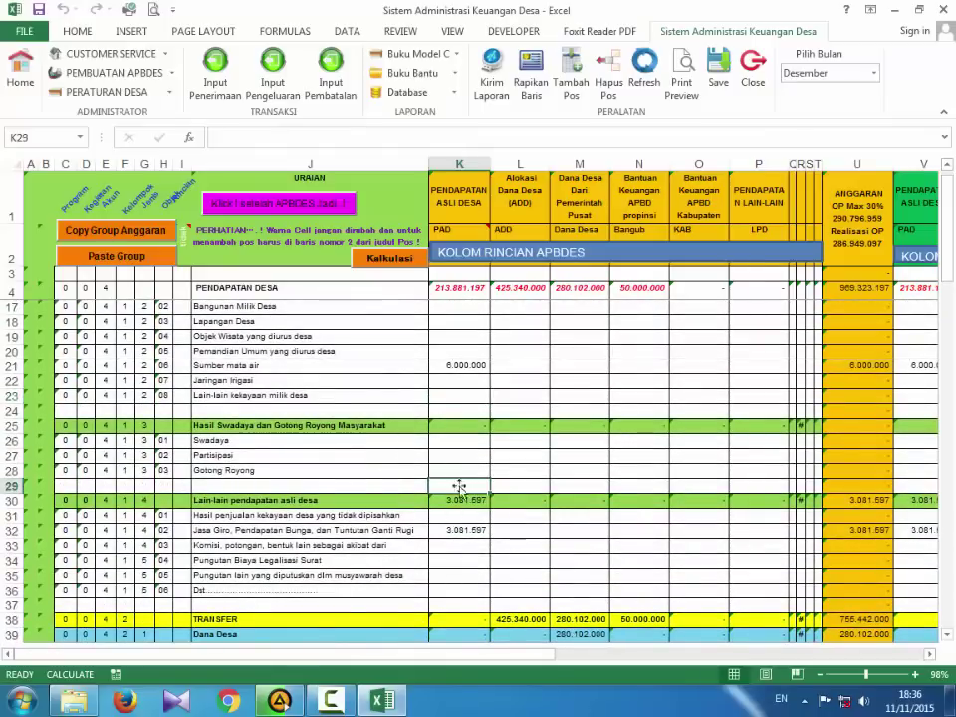
scroll(459, 514, down, 3)
scroll(459, 515, up, 3)
scroll(459, 517, down, 1)
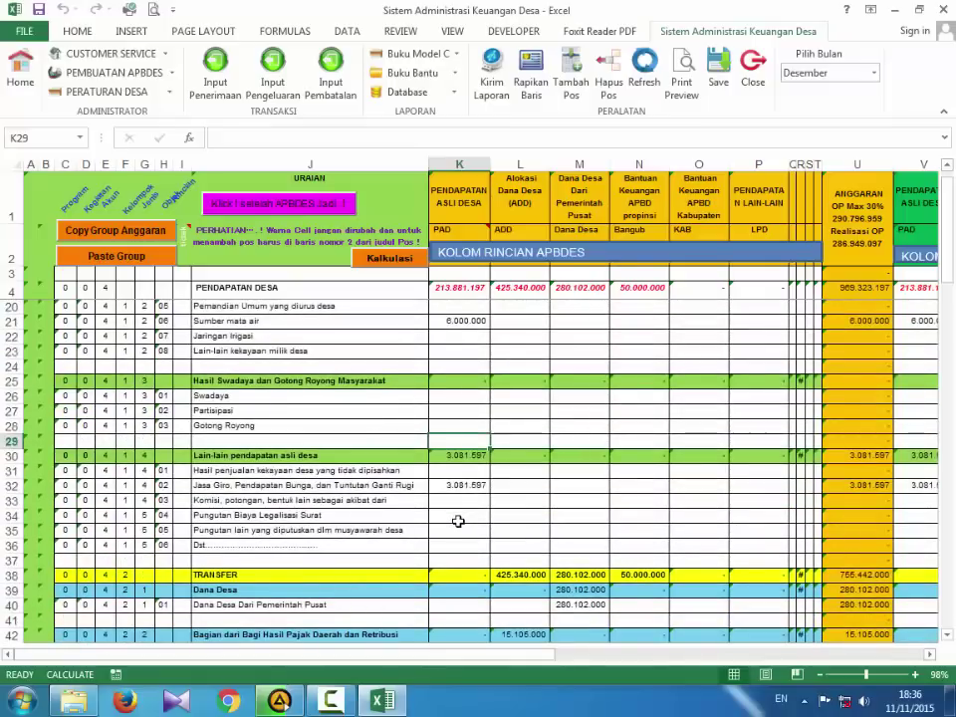
click(457, 484)
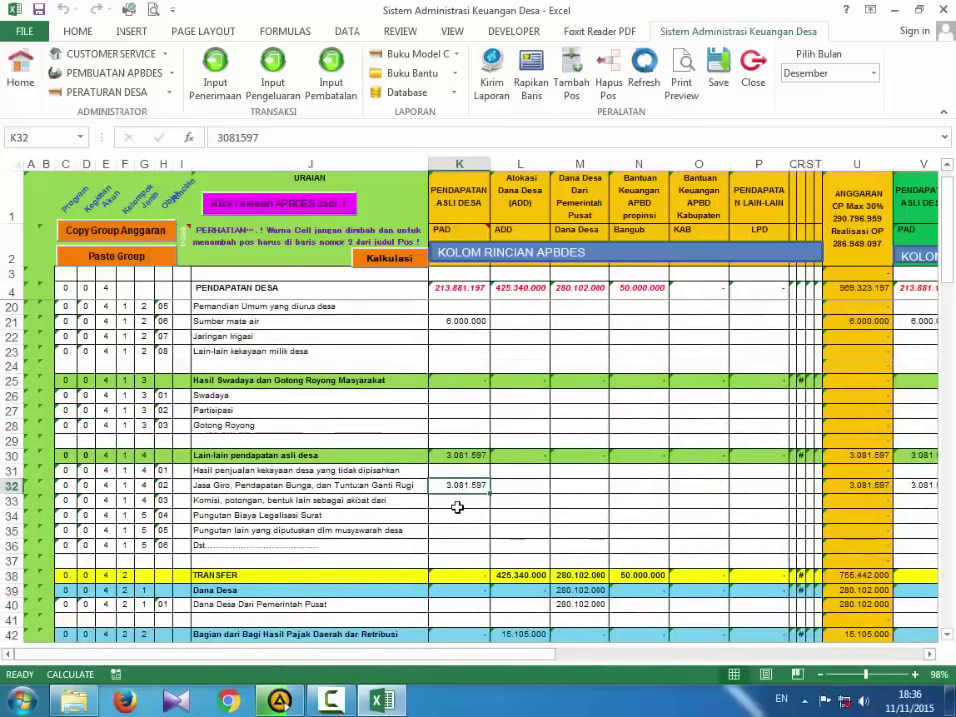
Review the rows from TRANSFER down to Belanja Pegawai and check the PAD cells of the Penghasilan Tetap detail row and Tunjangan Kinerja
scroll(455, 509, down, 6)
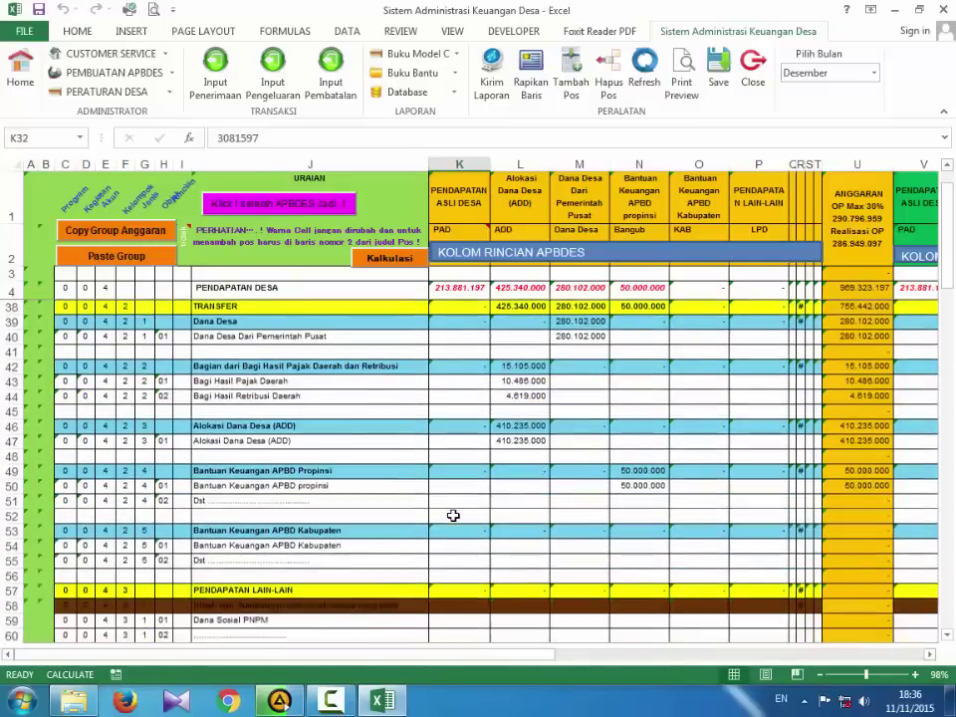
scroll(453, 515, down, 4)
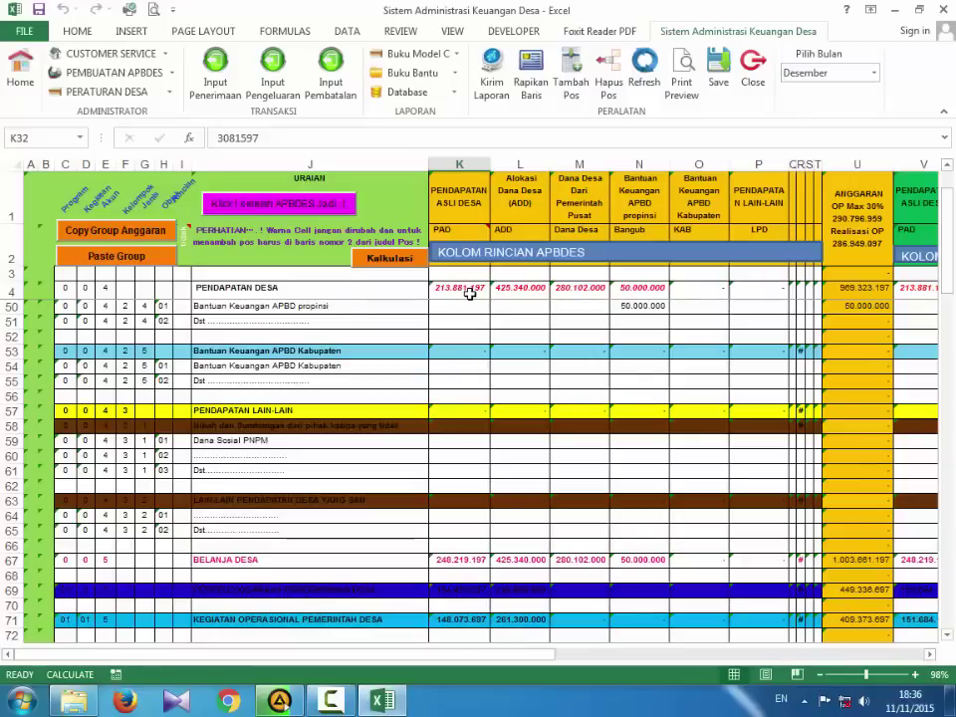
scroll(452, 506, down, 3)
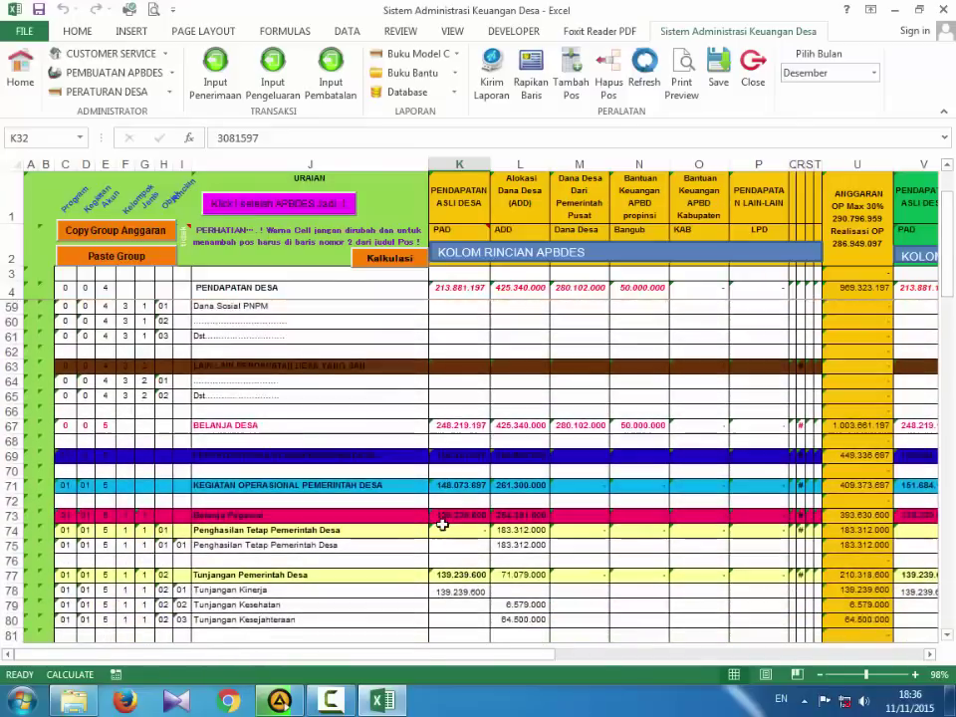
scroll(442, 525, down, 1)
click(460, 501)
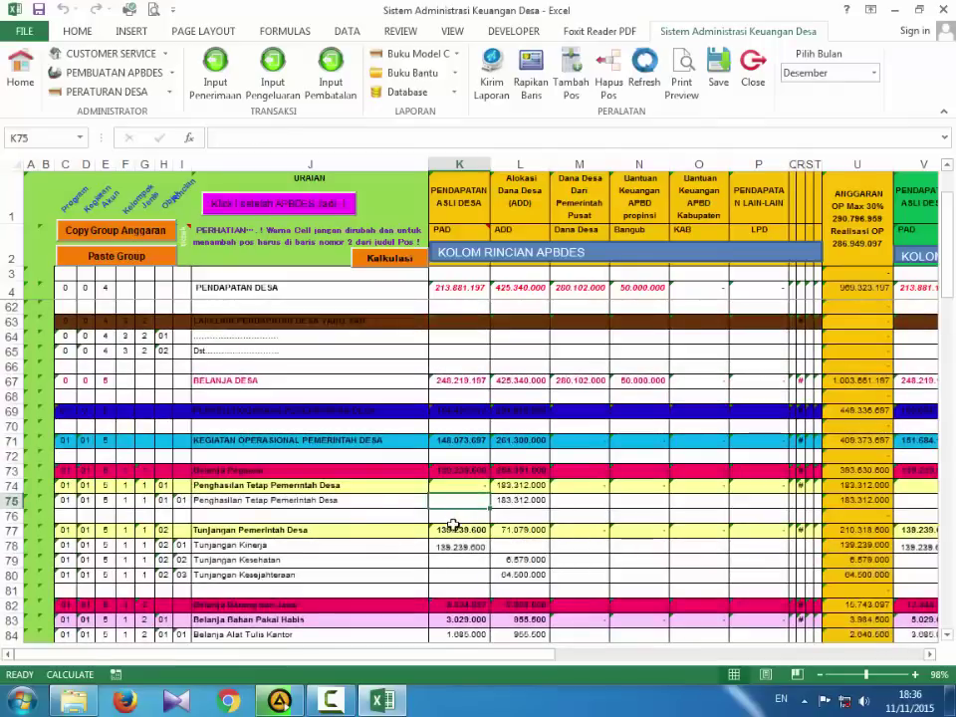
scroll(454, 527, down, 1)
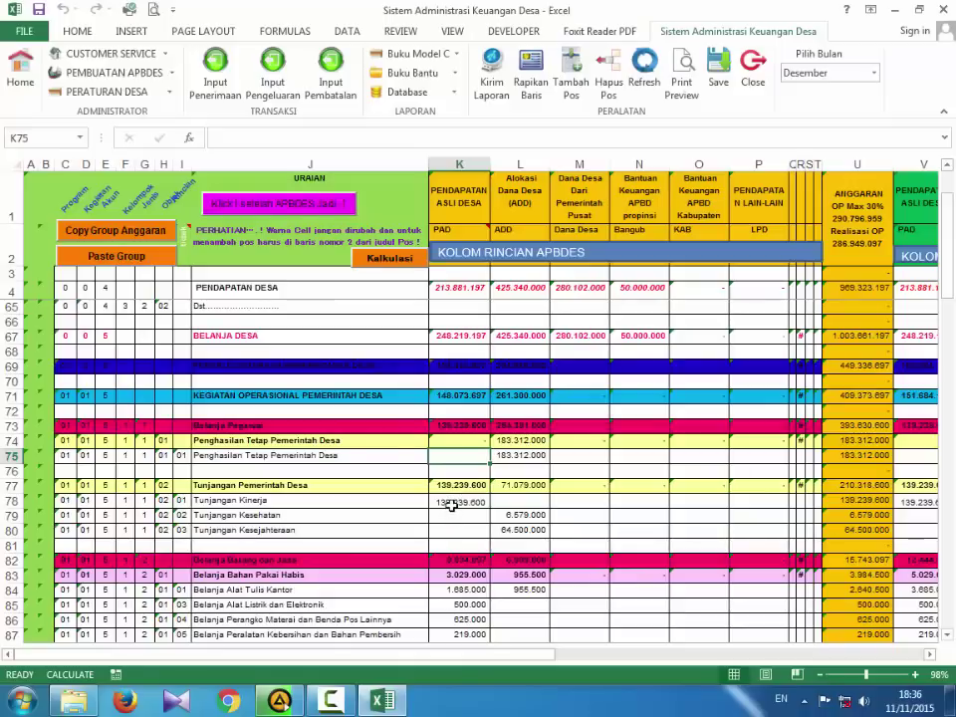
click(453, 504)
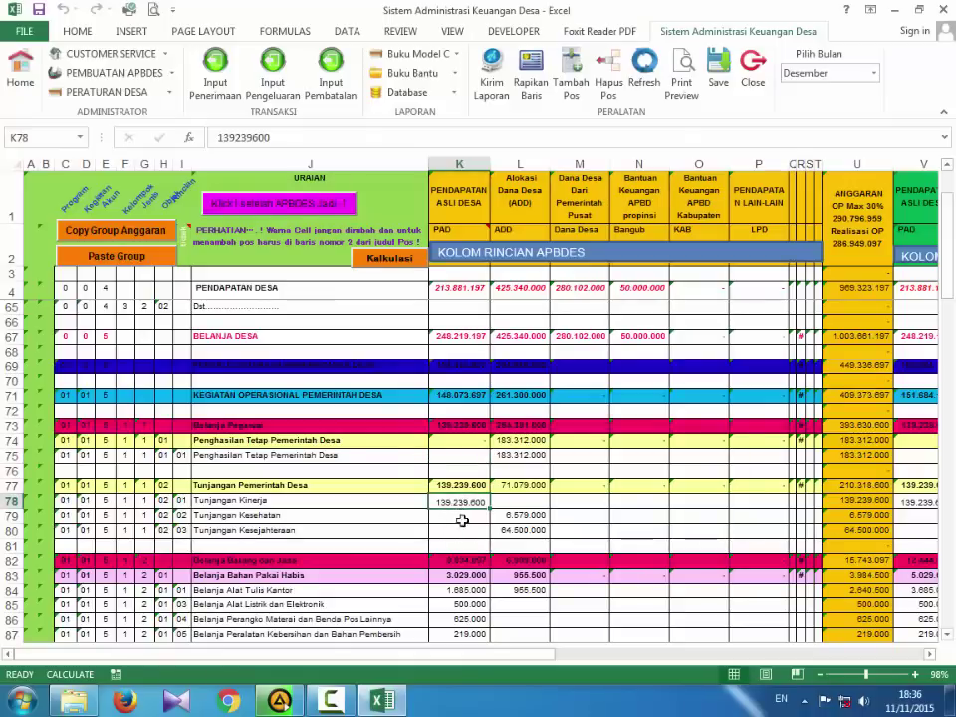
Check the PAD amounts of the four detail rows under Belanja Bahan Pakai Habis
scroll(462, 524, down, 1)
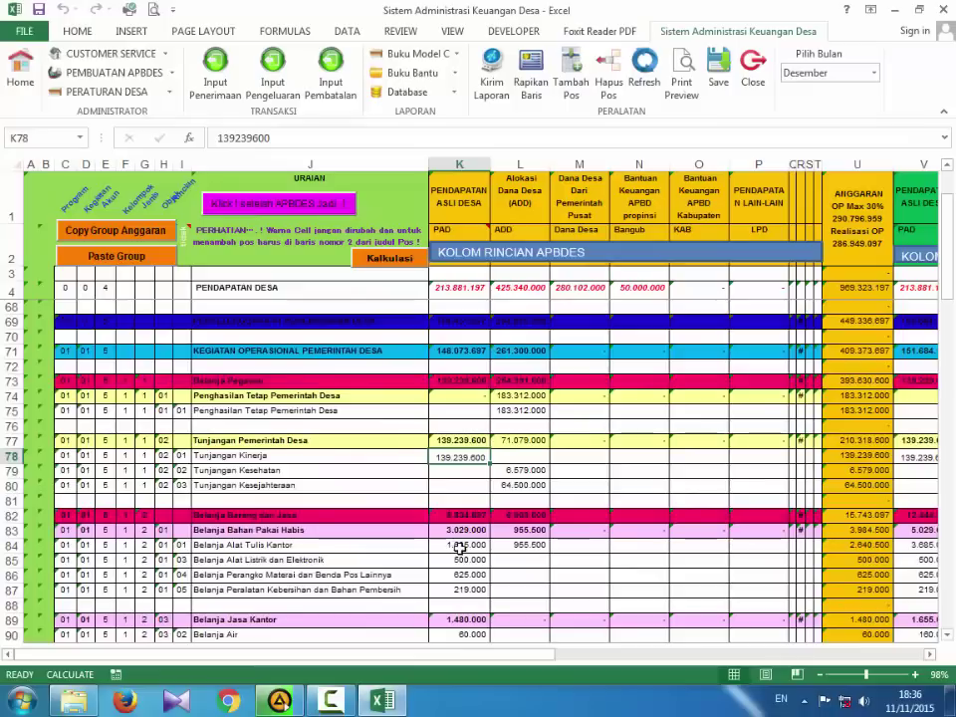
click(459, 547)
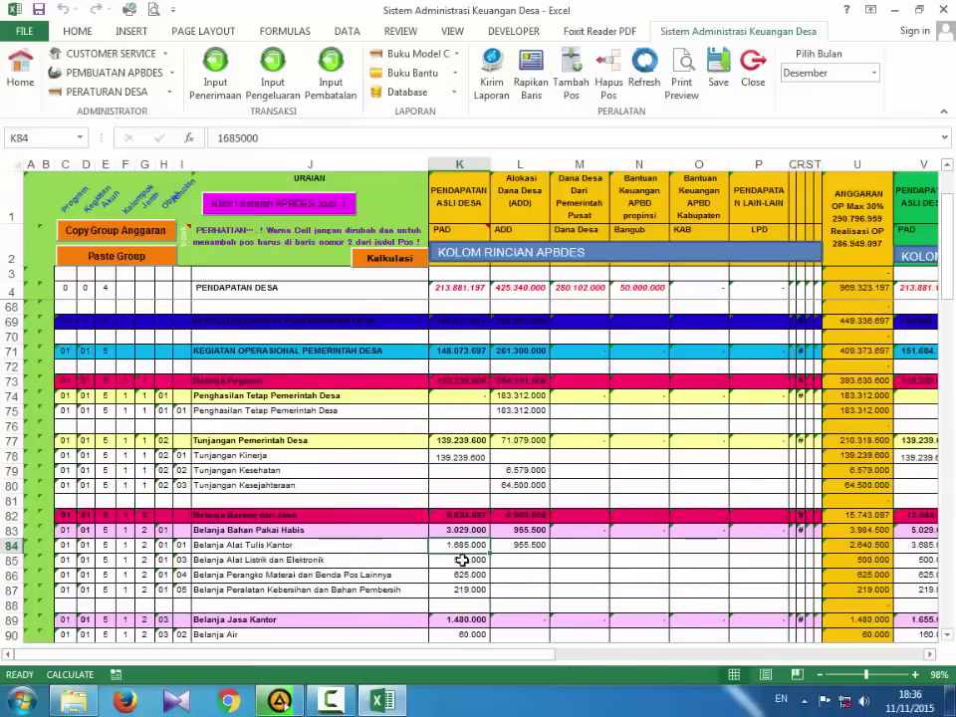
click(462, 560)
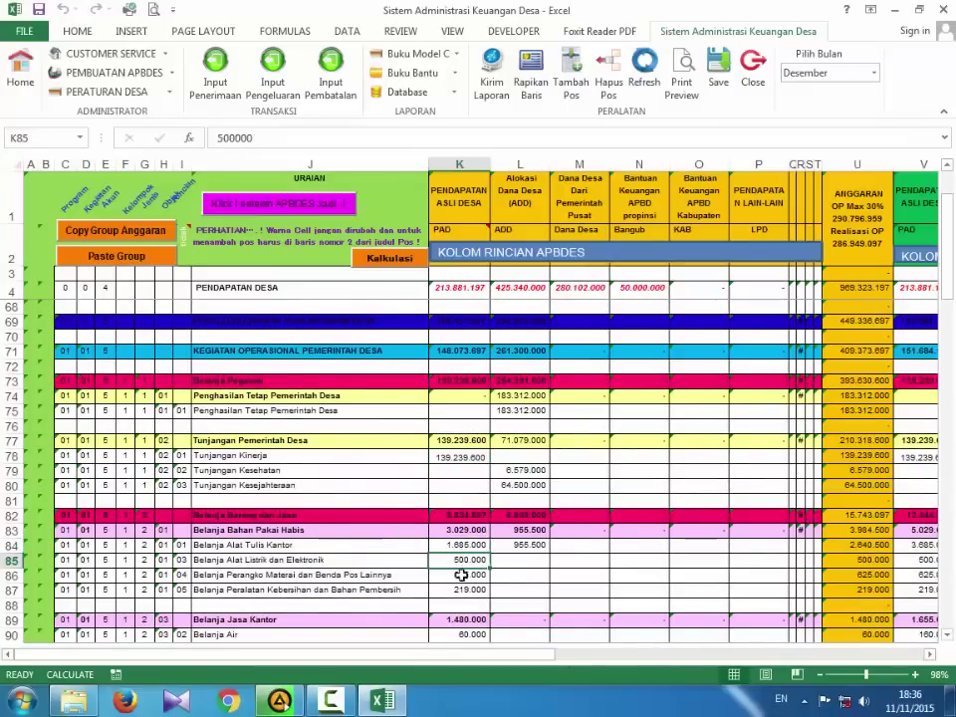
click(462, 577)
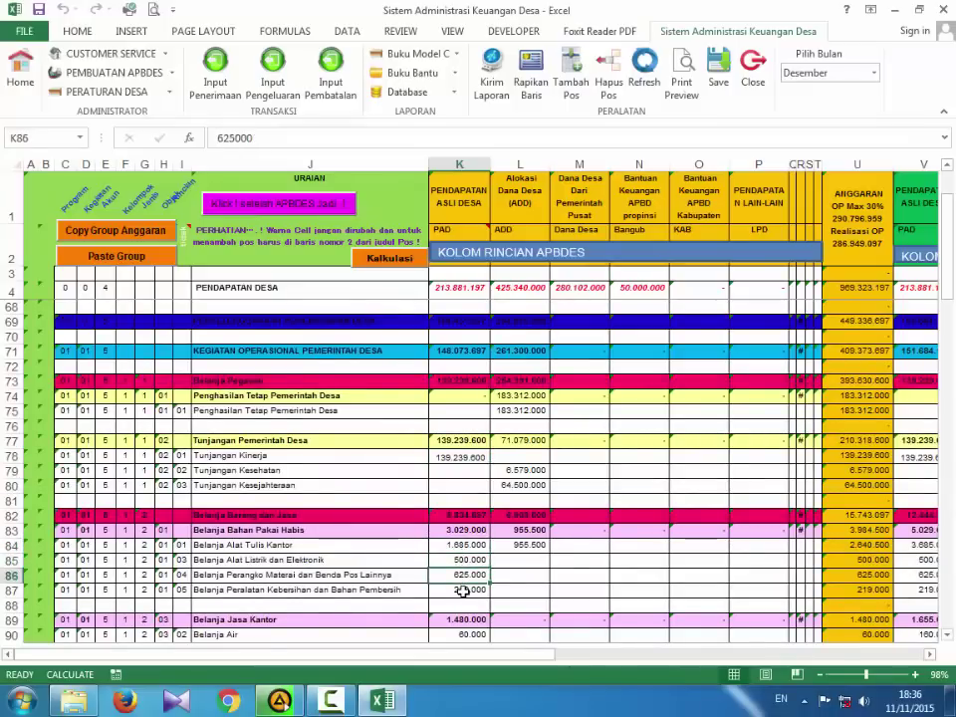
click(463, 591)
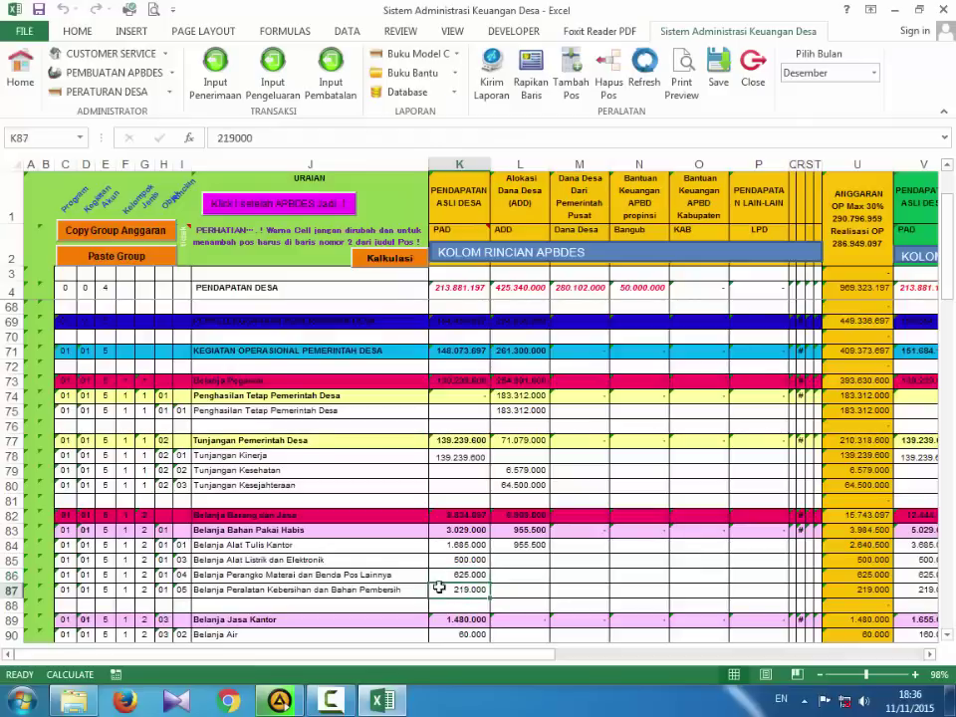
Check the Rincian codes of Belanja Alat Tulis Kantor, Alat Listrik dan Elektronik, and Perangko Materai dan Benda Pos Lainnya
click(181, 559)
click(186, 547)
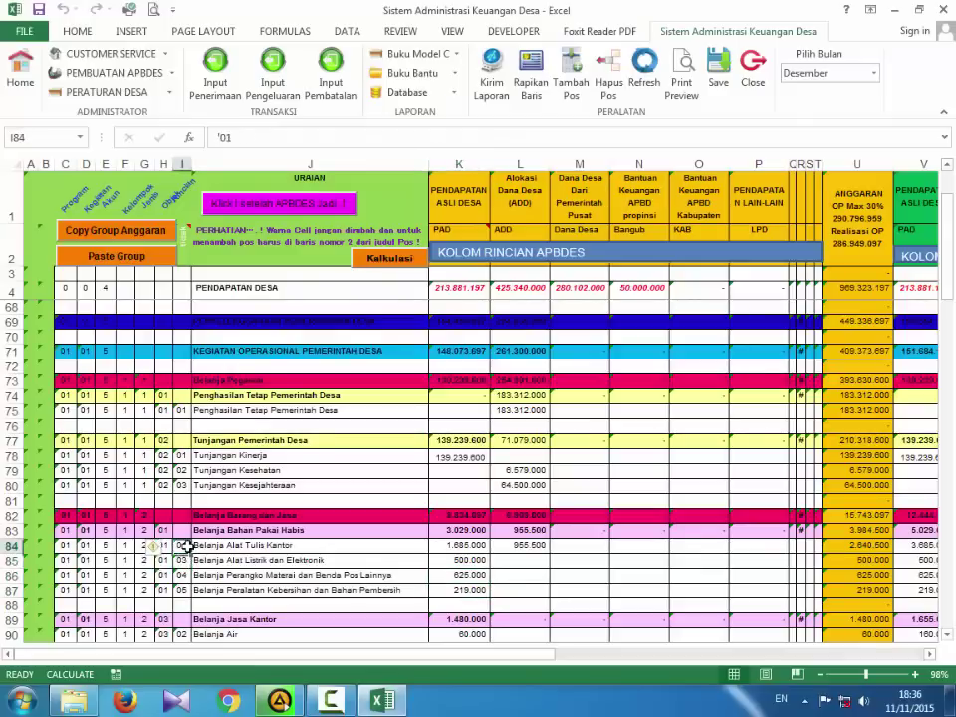
click(183, 563)
click(182, 575)
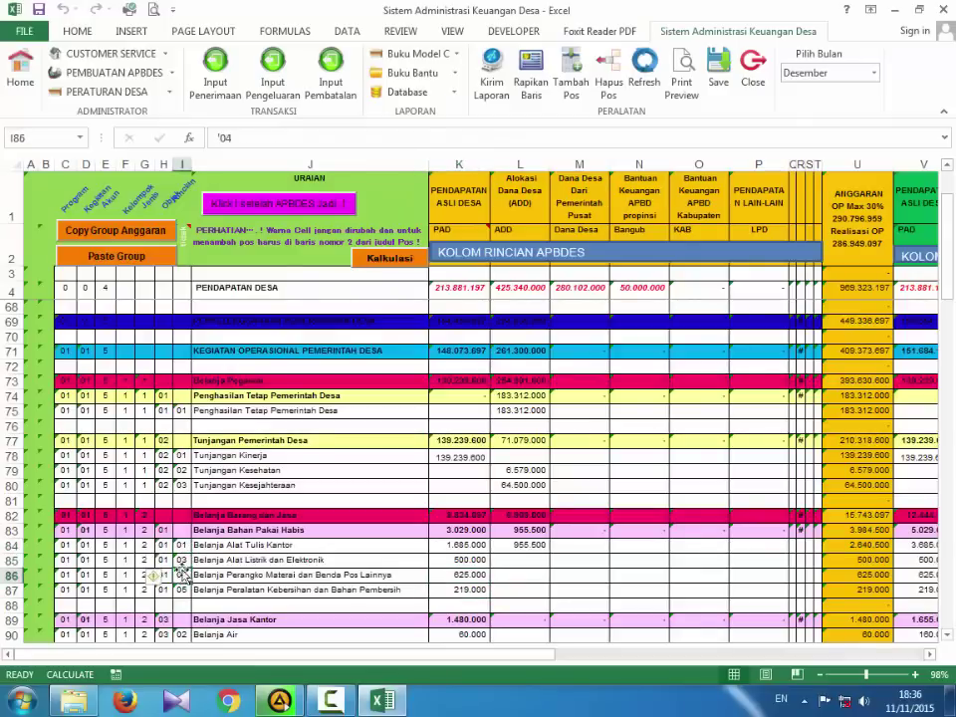
Compare the Rincian codes of all four detail rows under Belanja Bahan Pakai Habis, ending at the Belanja Peralatan Kebersihan dan Bahan Pembersih row
click(182, 561)
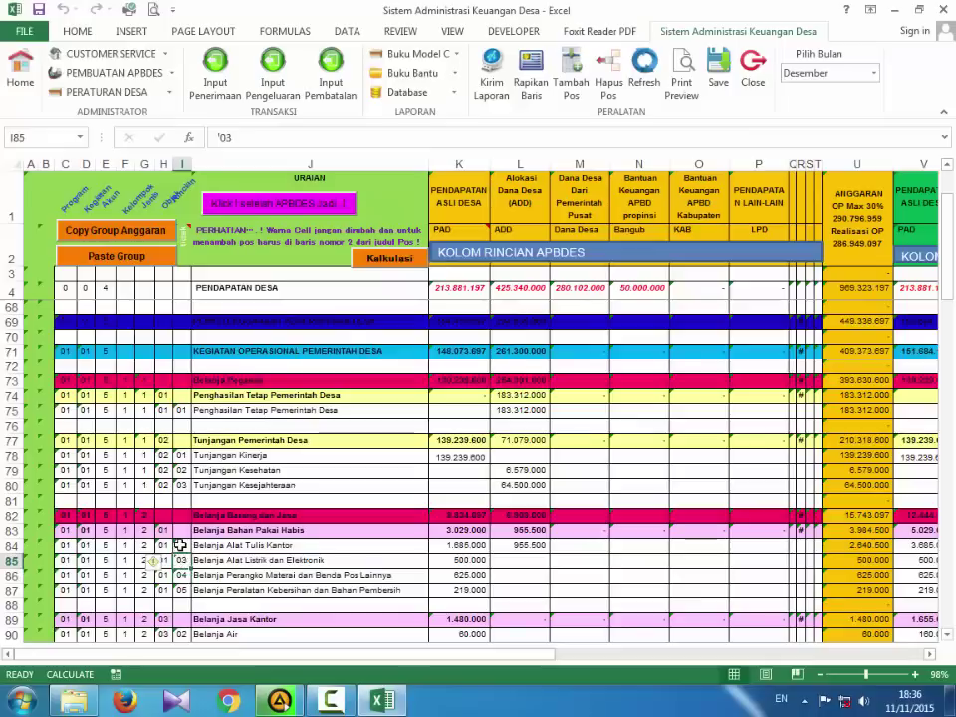
click(183, 545)
click(182, 561)
click(180, 575)
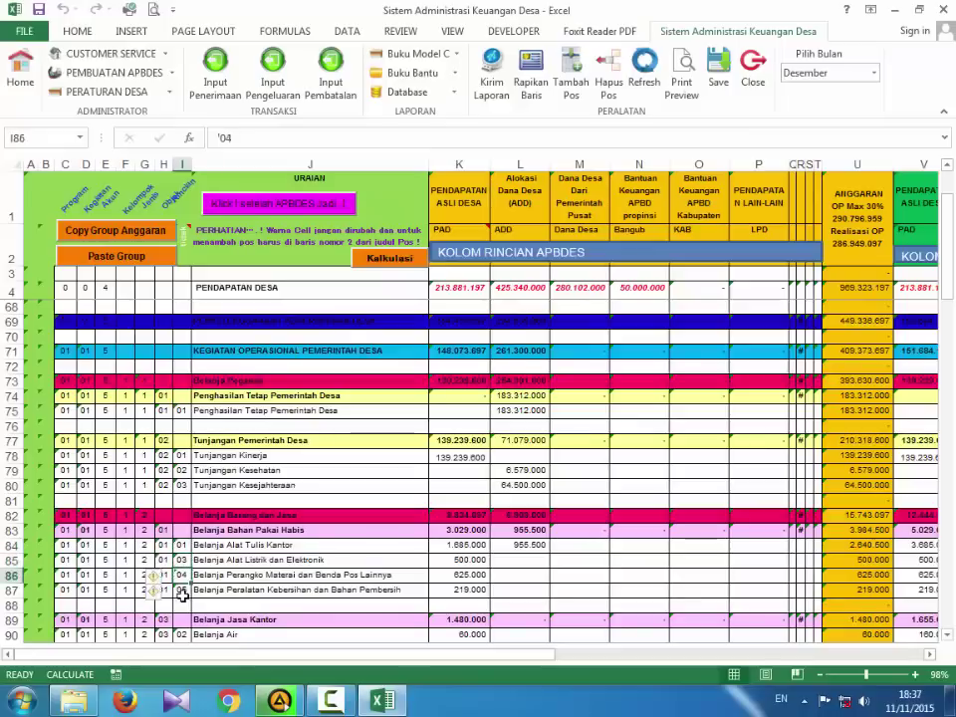
click(182, 593)
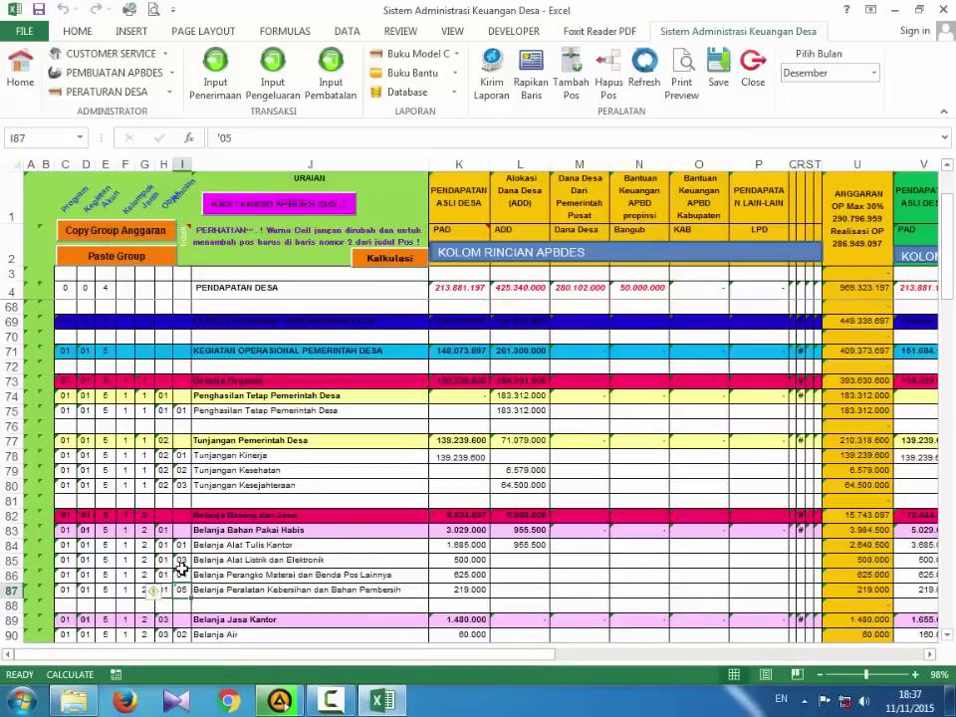
click(182, 572)
click(182, 562)
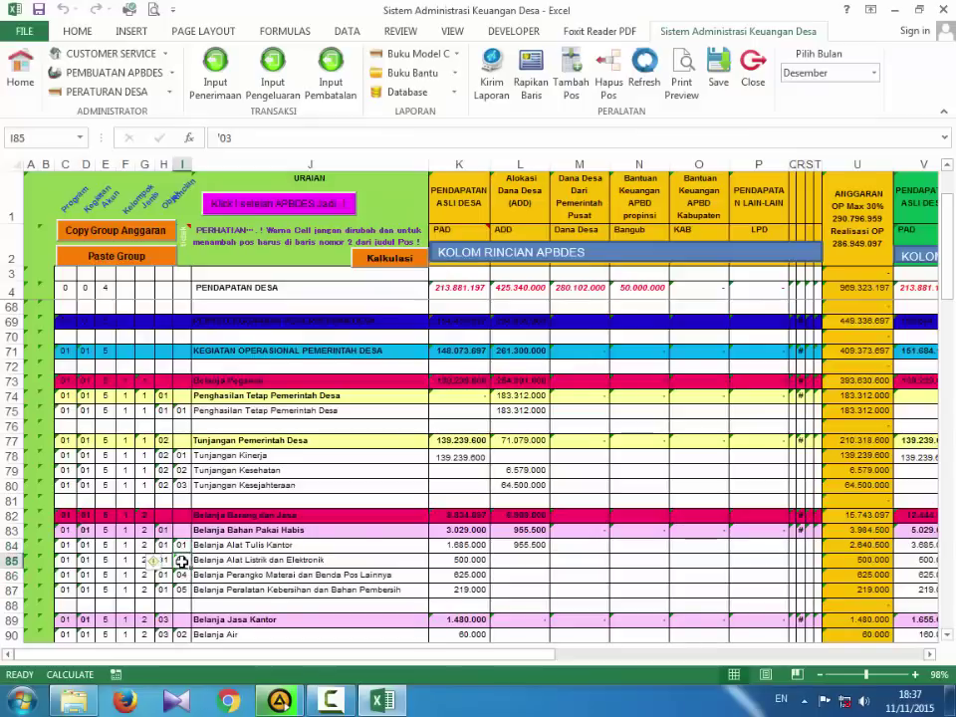
click(182, 574)
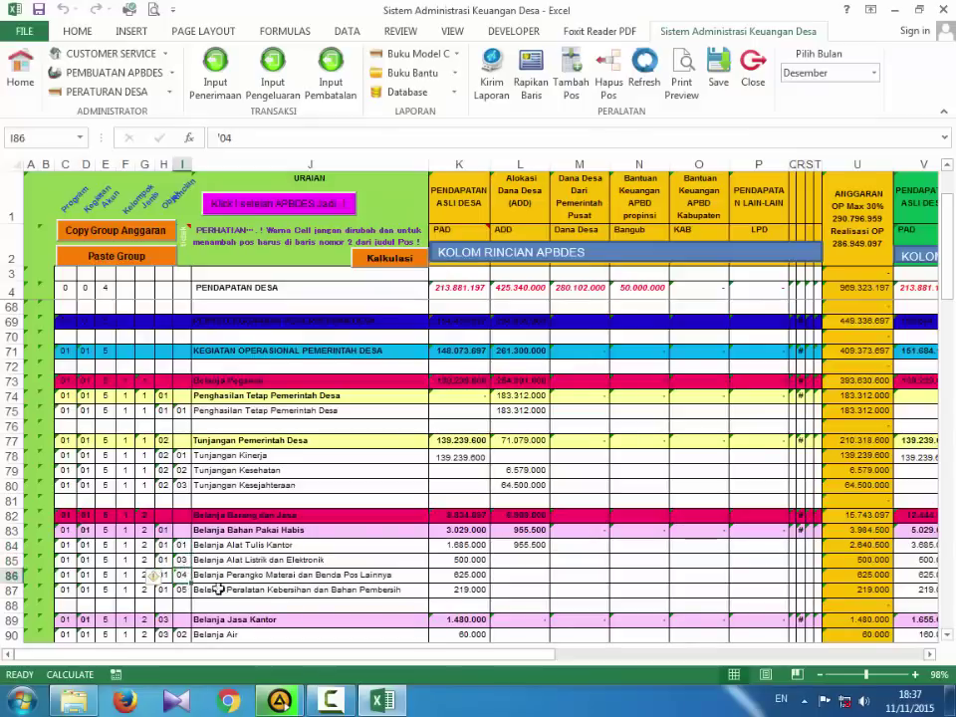
click(267, 589)
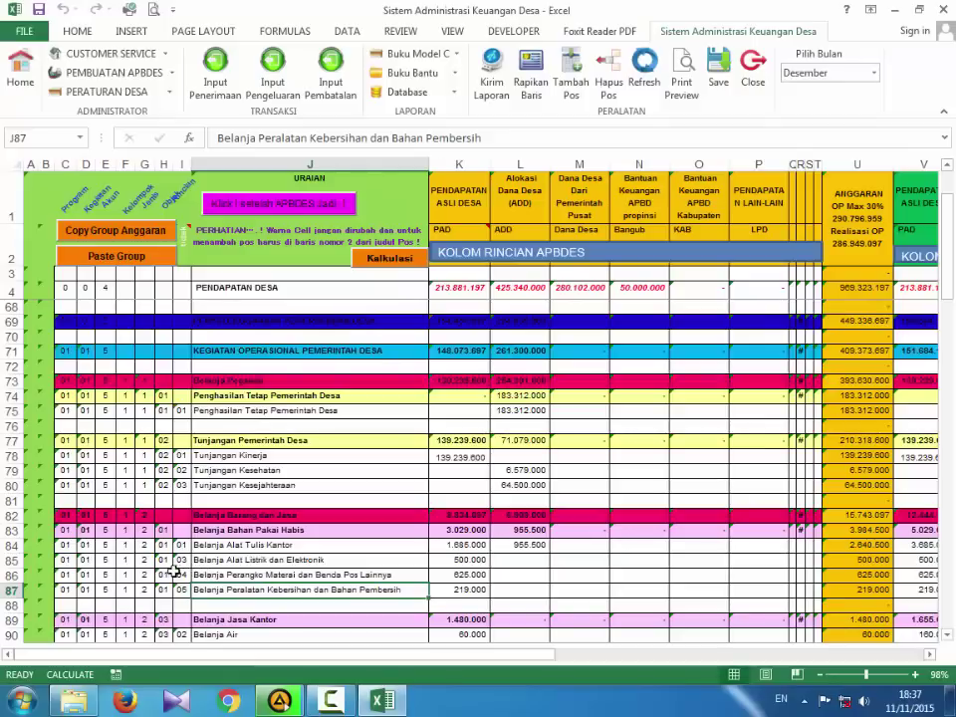
Check the Program codes of Belanja Bahan Pakai Habis and its first two detail rows
click(66, 536)
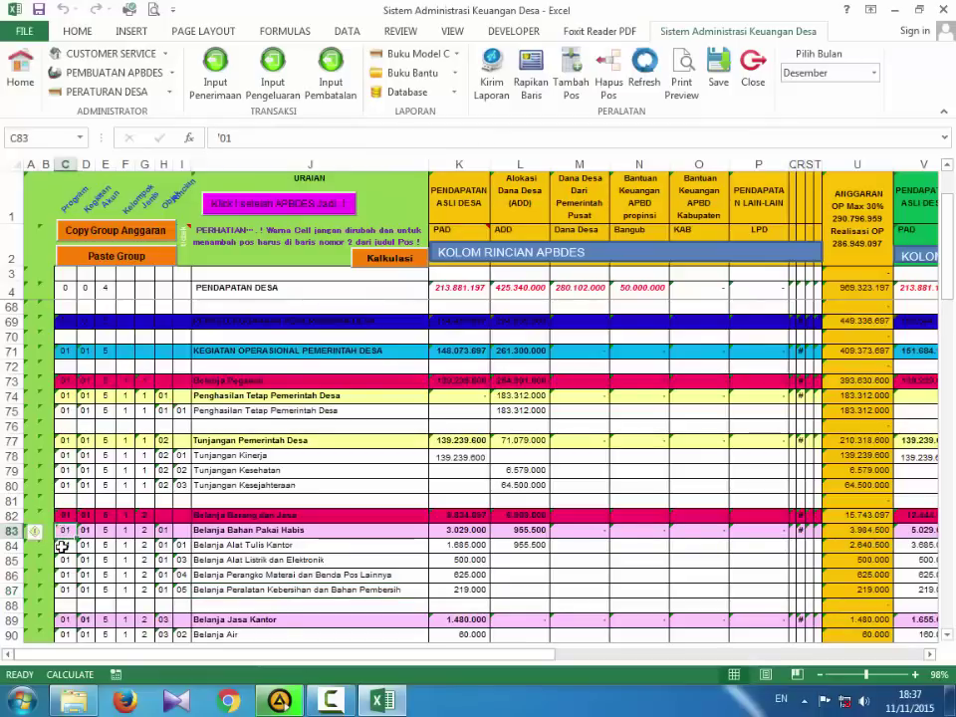
click(62, 546)
click(64, 560)
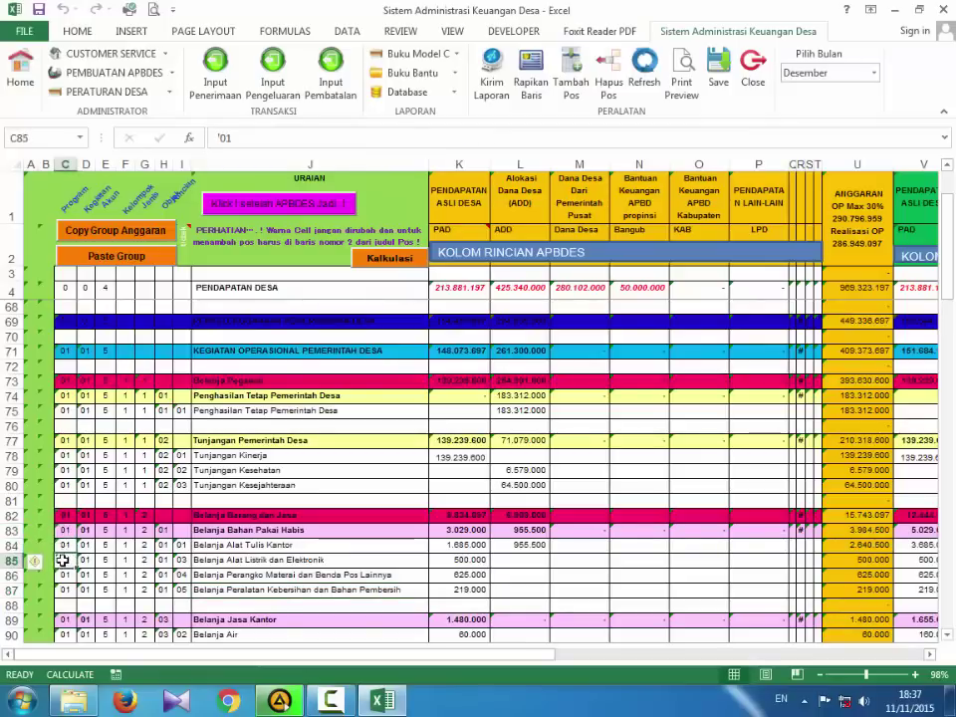
click(66, 536)
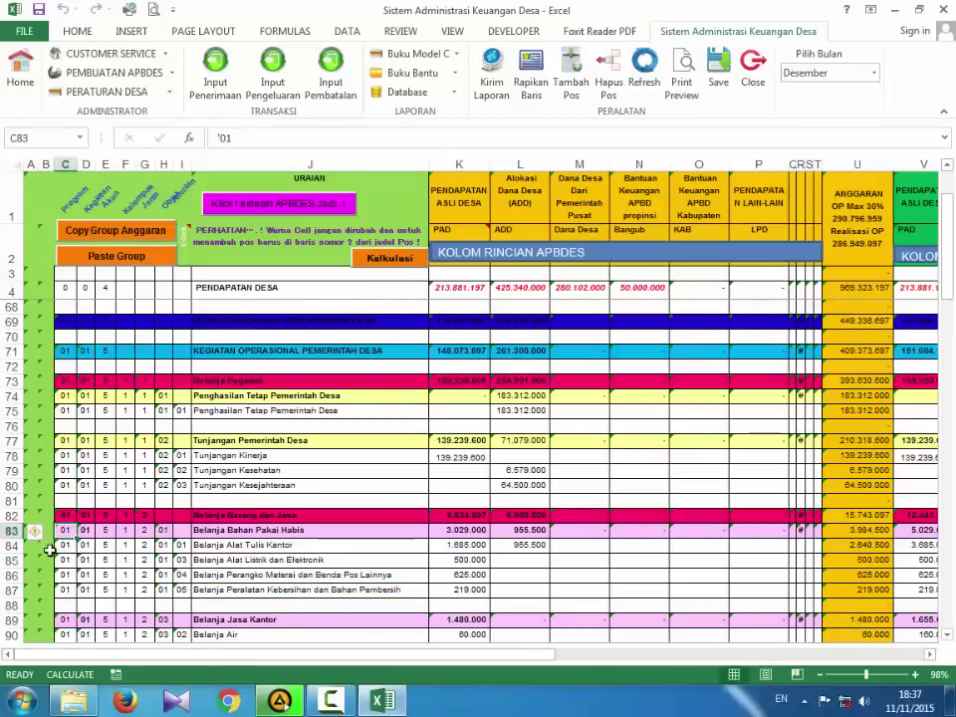
Duplicate the whole Belanja Peralatan Kebersihan dan Bahan Pembersih row with Tambah Pos
click(11, 545)
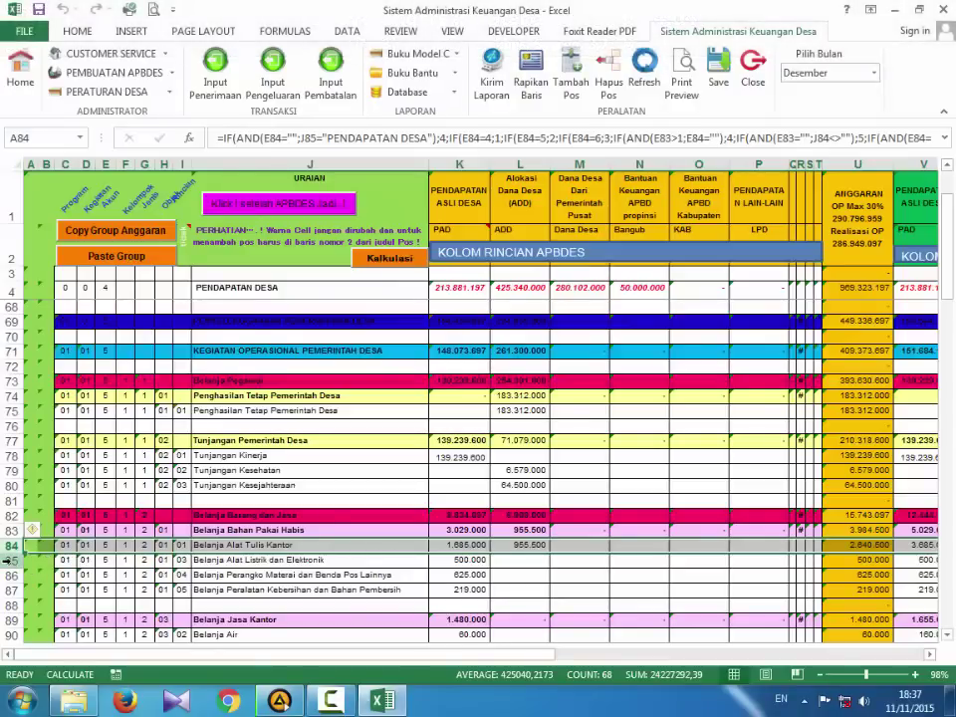
click(9, 560)
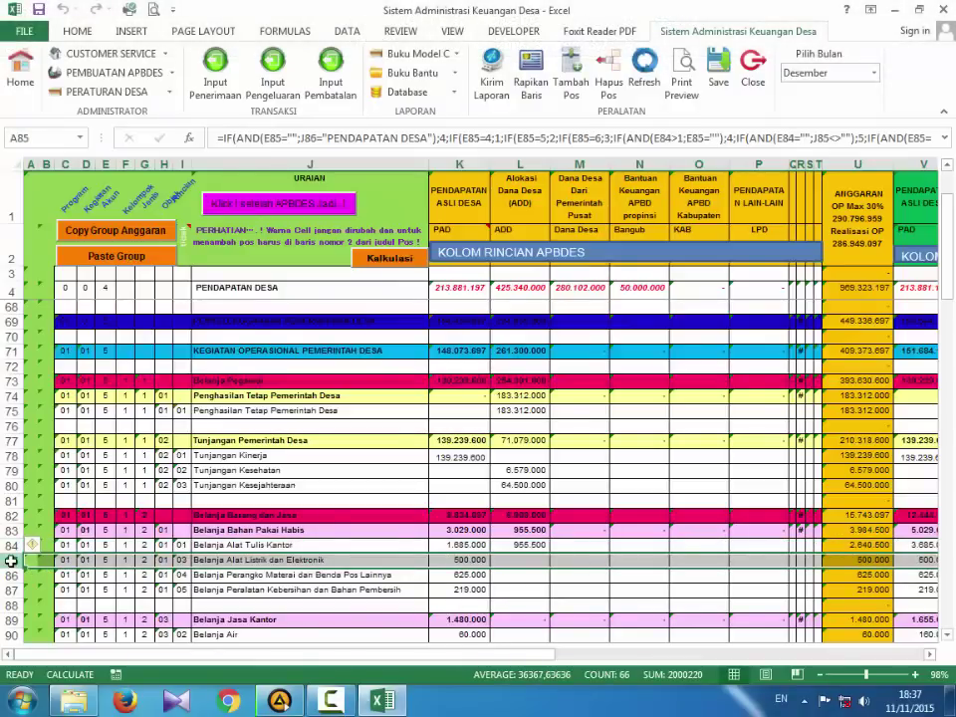
click(9, 574)
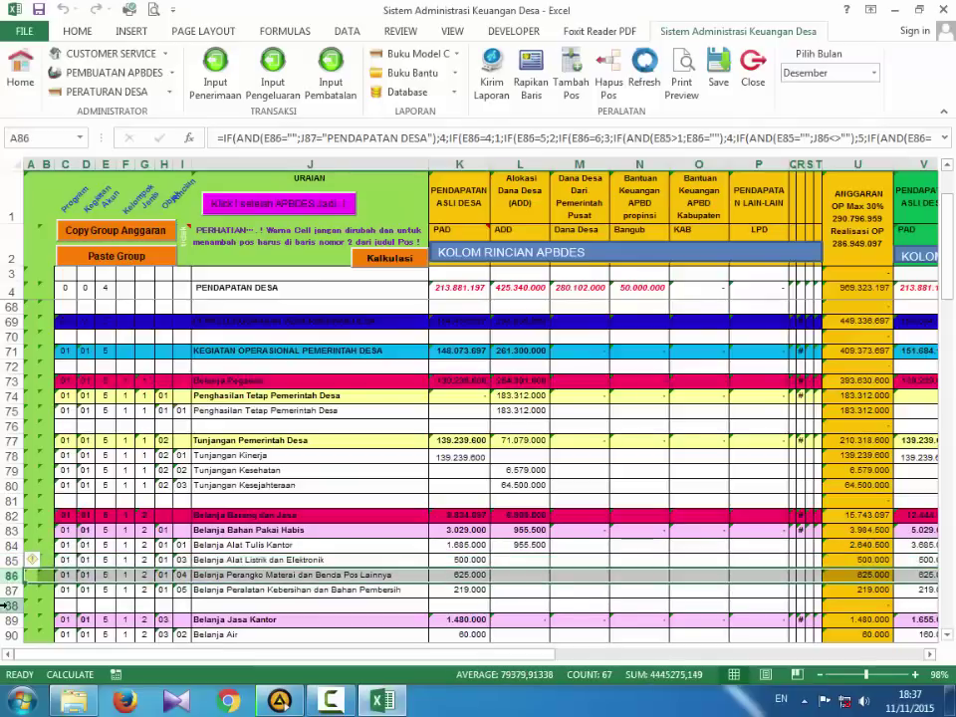
click(8, 604)
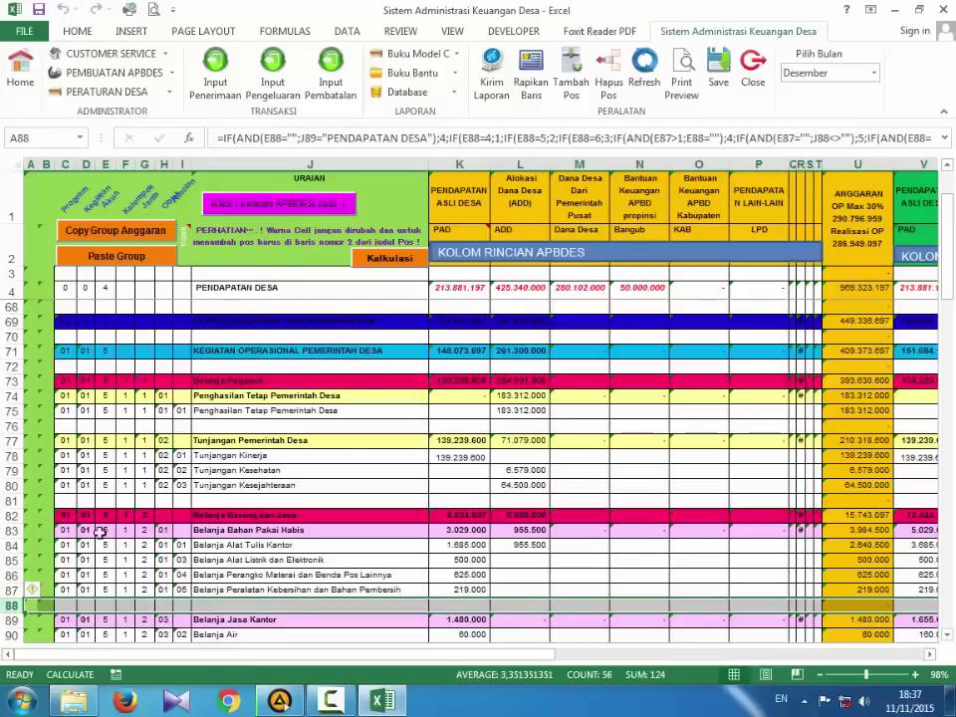
click(14, 591)
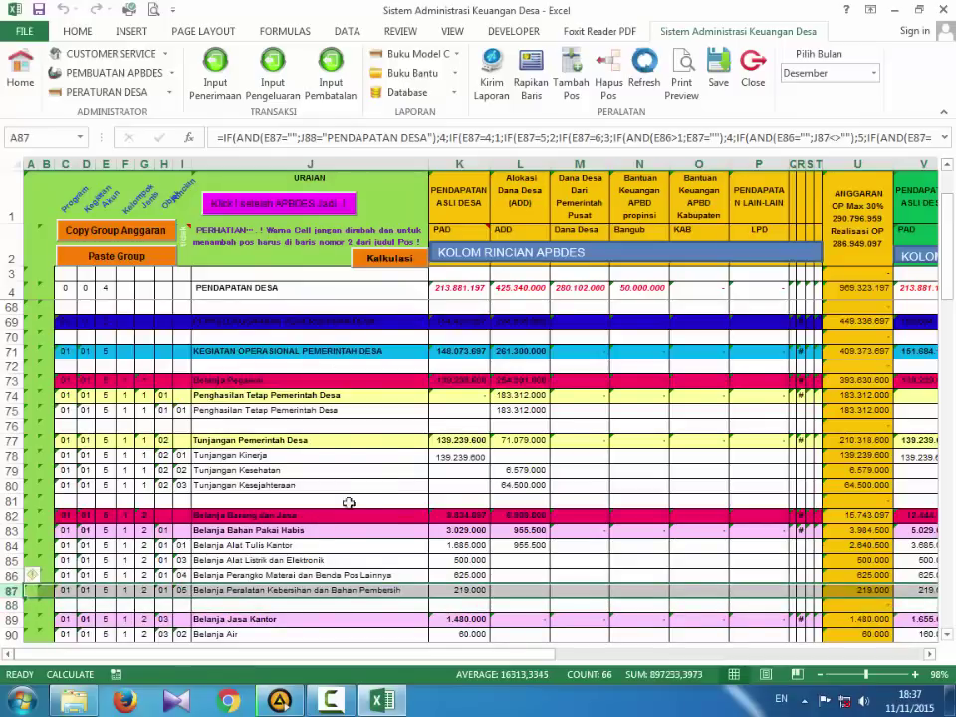
click(572, 84)
click(497, 412)
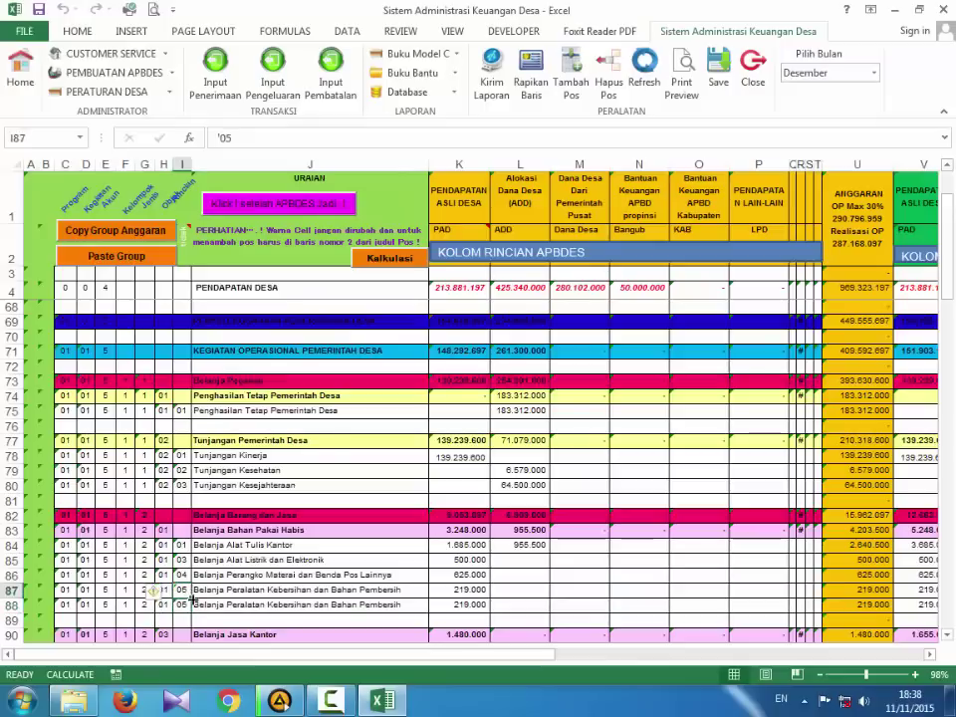
Set the Rincian code of the duplicated row 88 to 07 as text
drag(191, 600, 193, 612)
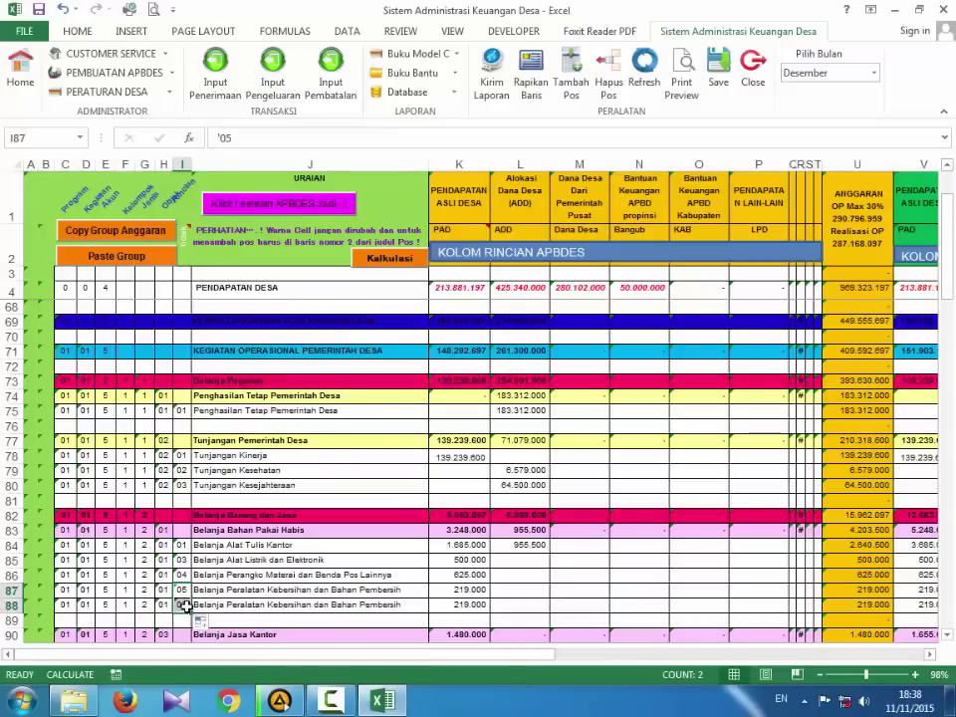
click(186, 606)
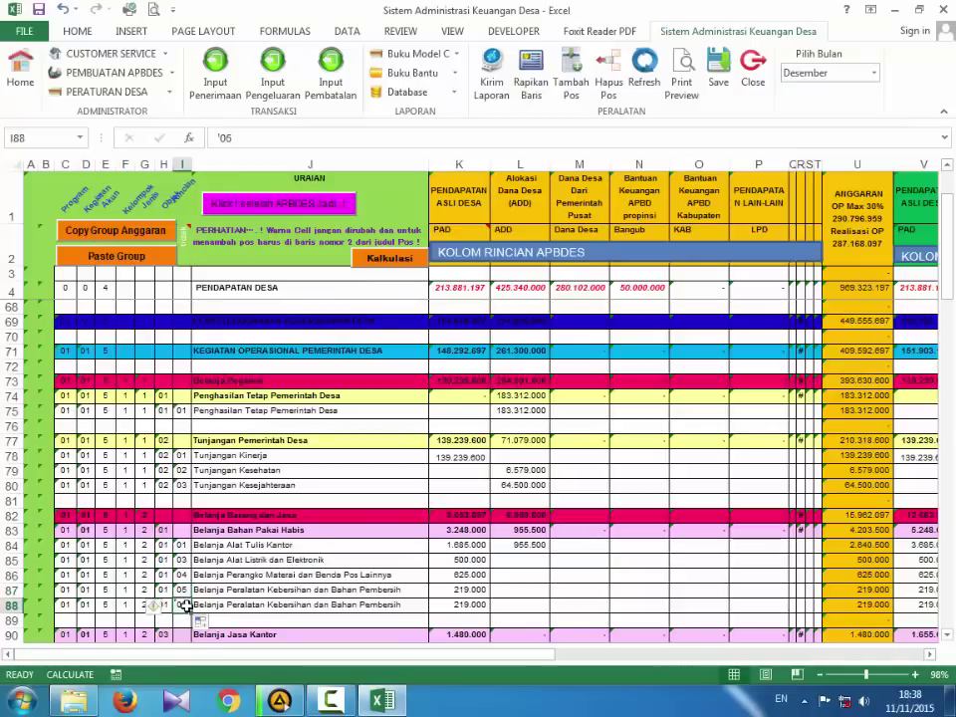
double_click(187, 607)
key(BackSpace)
text(6)
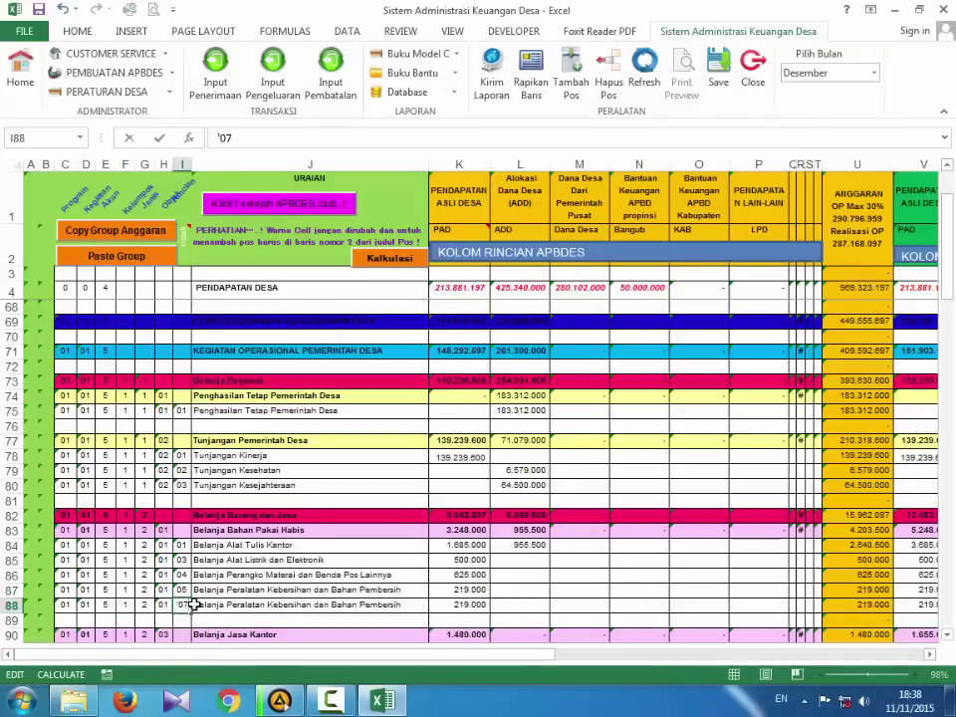
key(Return)
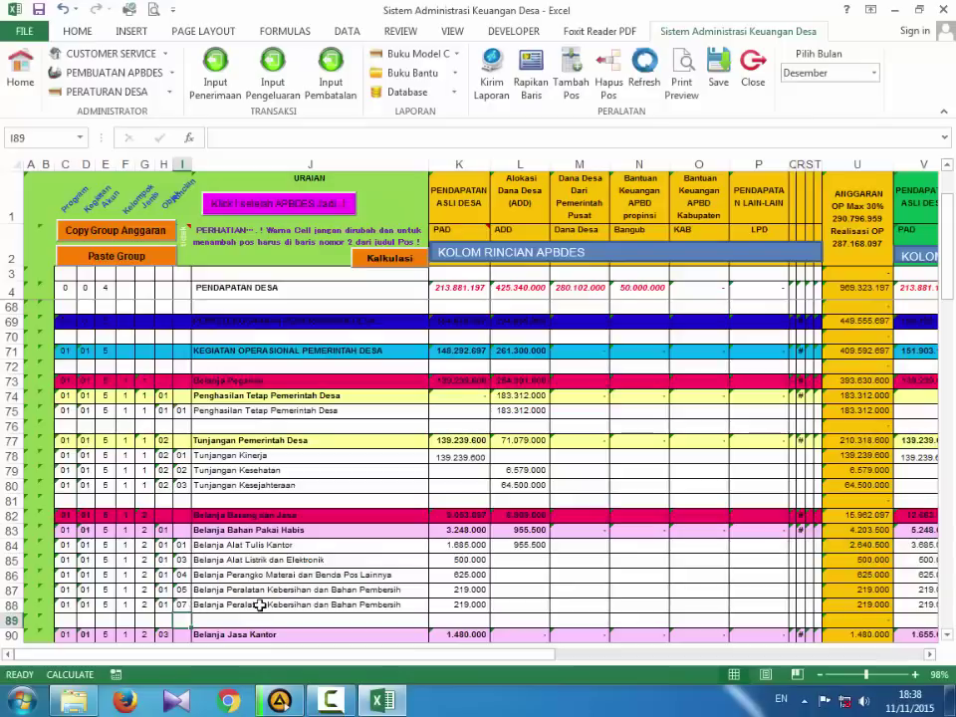
Replace the wording after "Belanja" in row 88's description with a dotted placeholder, giving "Belanja ........"
click(258, 604)
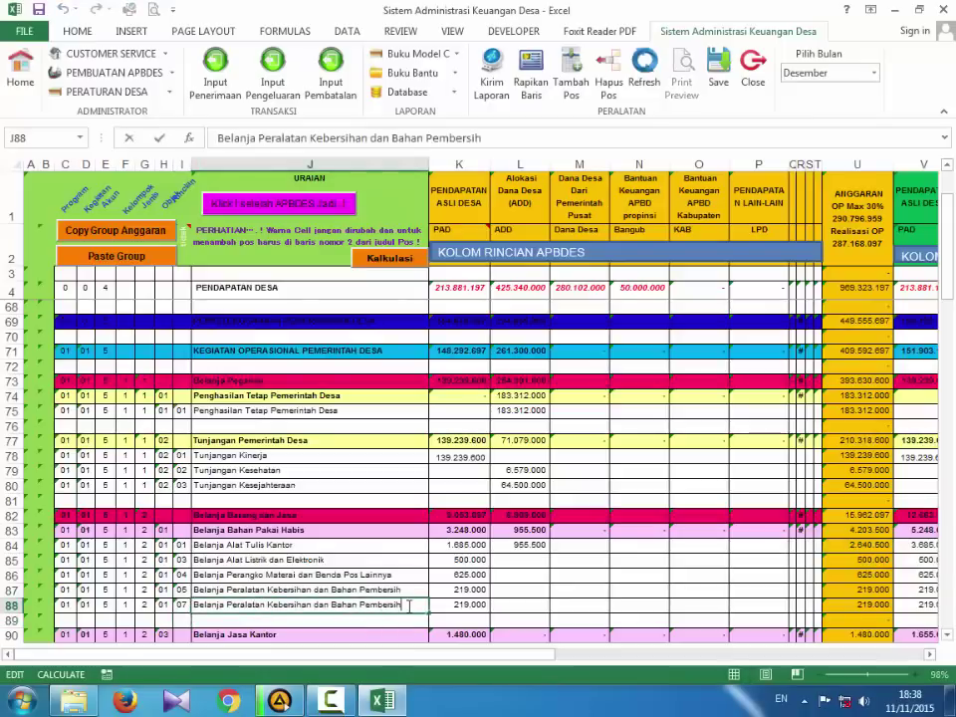
double_click(226, 604)
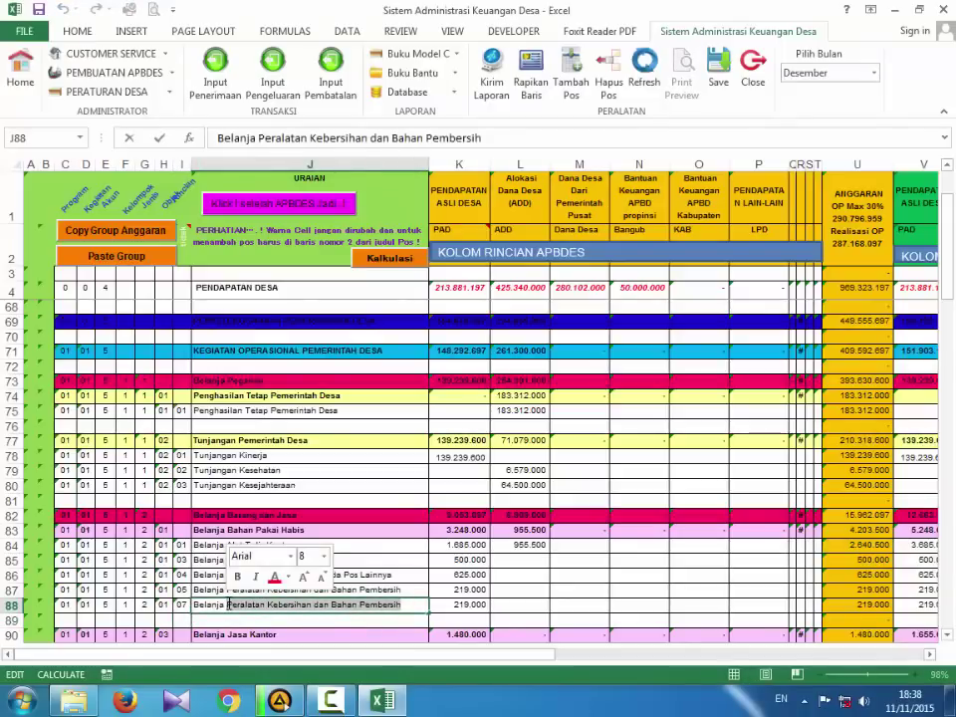
text(.......)
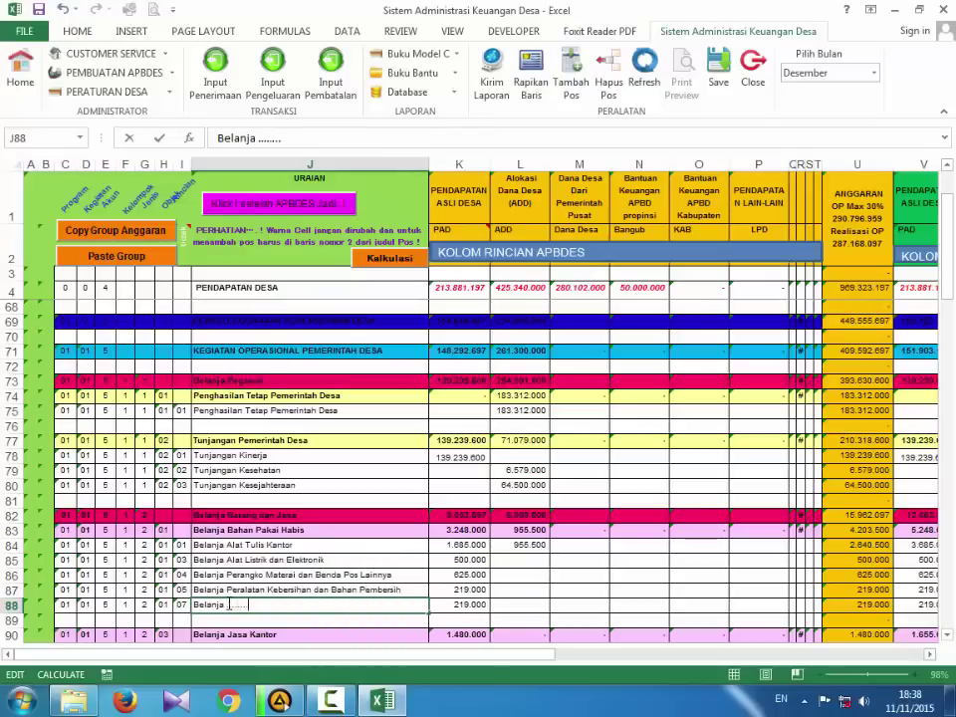
click(309, 589)
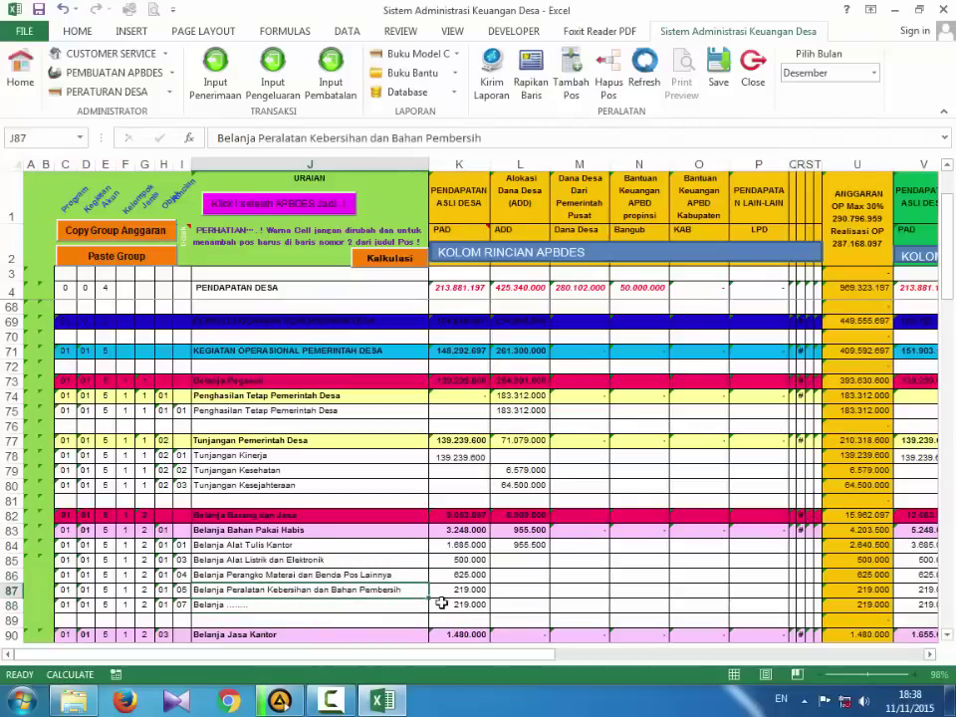
Clear the copied PAD amount in row 88 and enter 10000 instead
click(448, 603)
key(Delete)
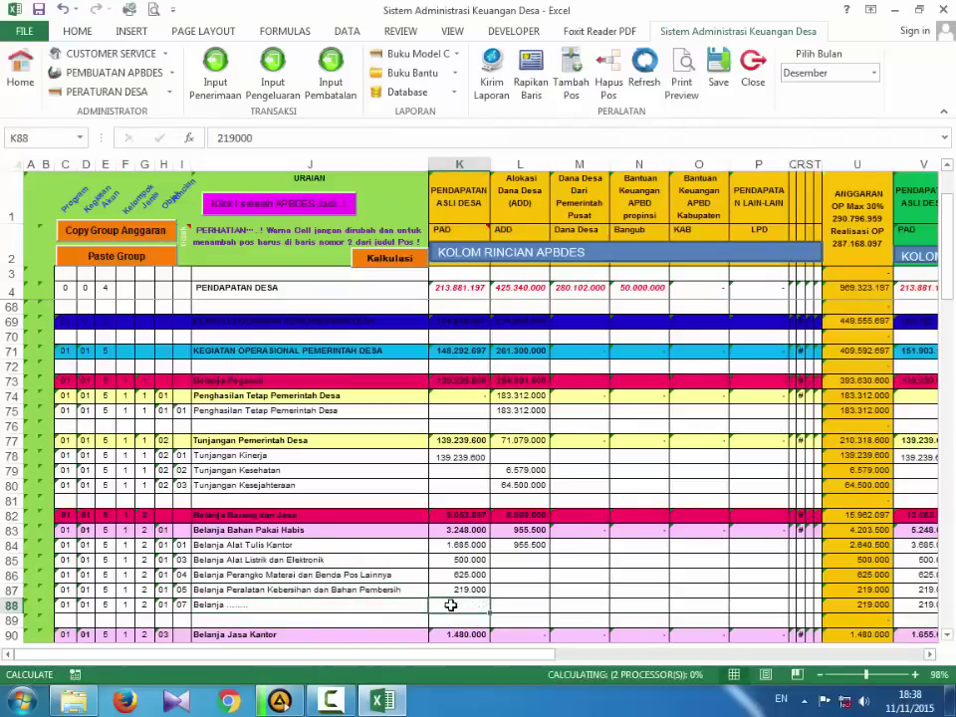
click(480, 585)
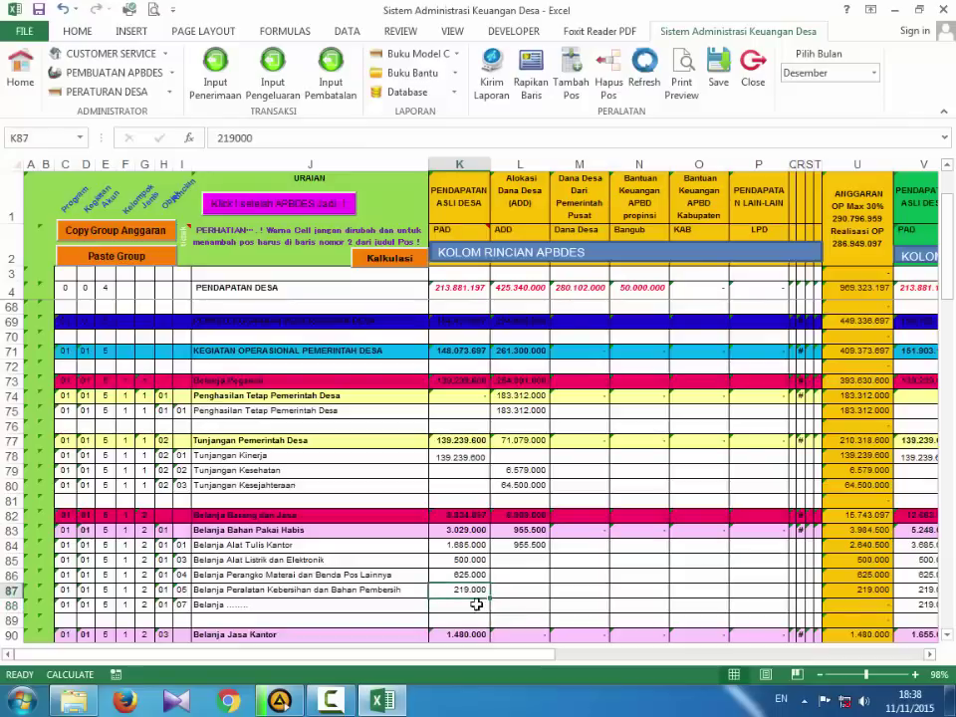
click(476, 607)
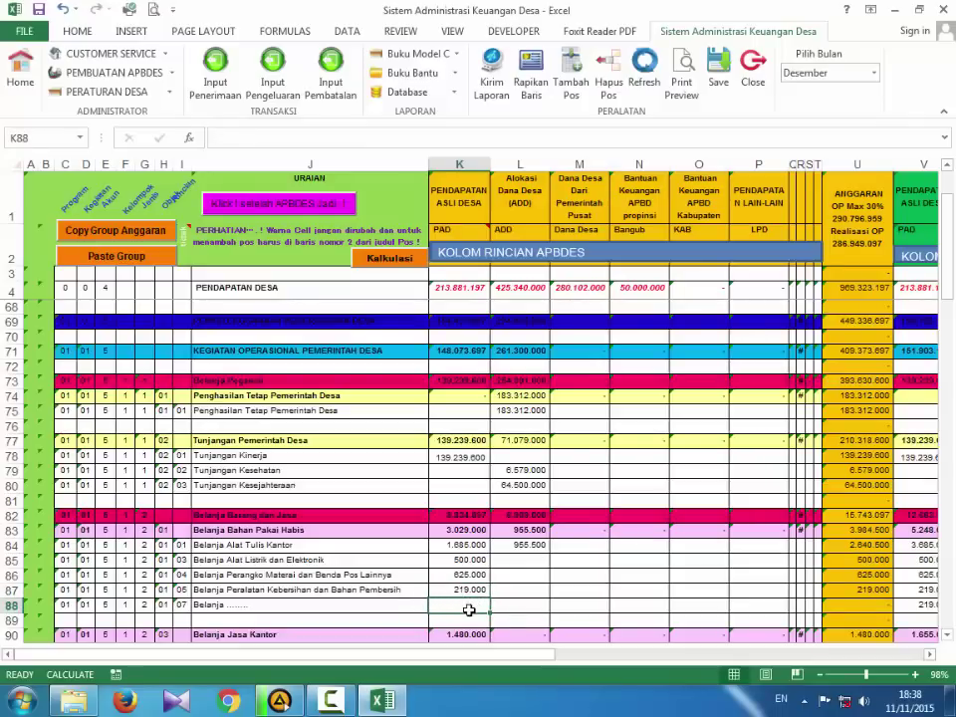
text(10000)
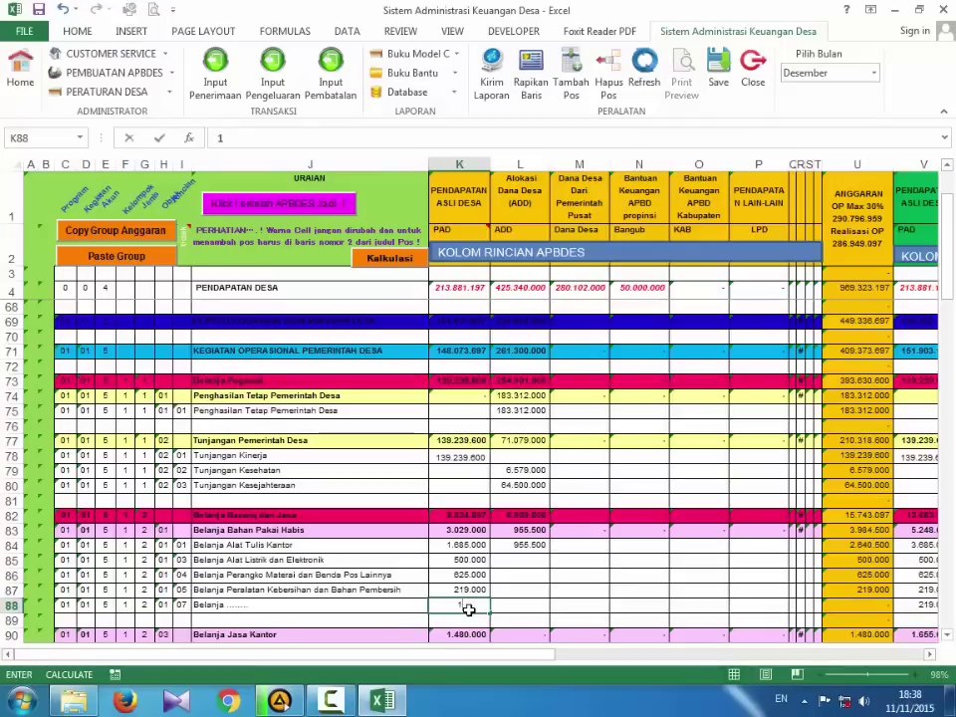
click(461, 559)
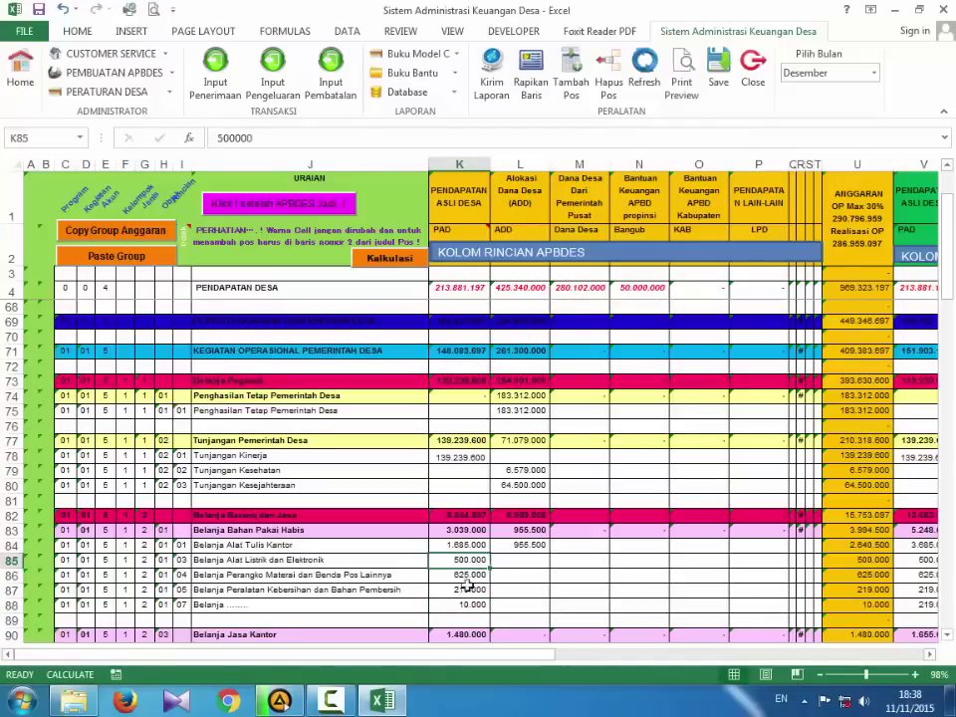
Check the PAD subtotal formula of Belanja Bahan Pakai Habis against the amount in the new detail row
click(473, 531)
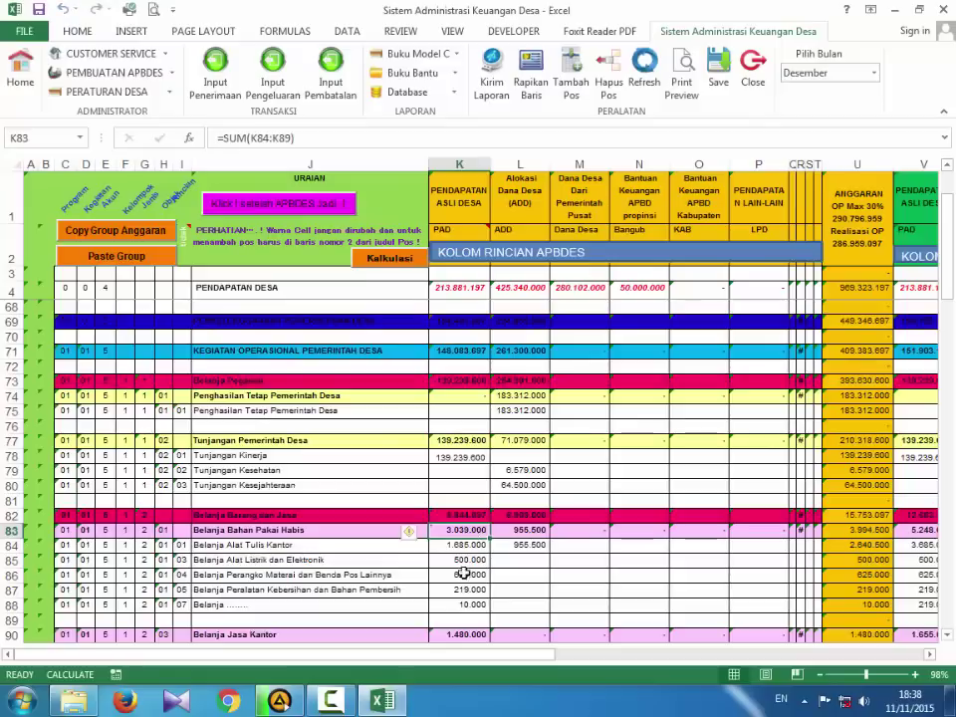
click(464, 605)
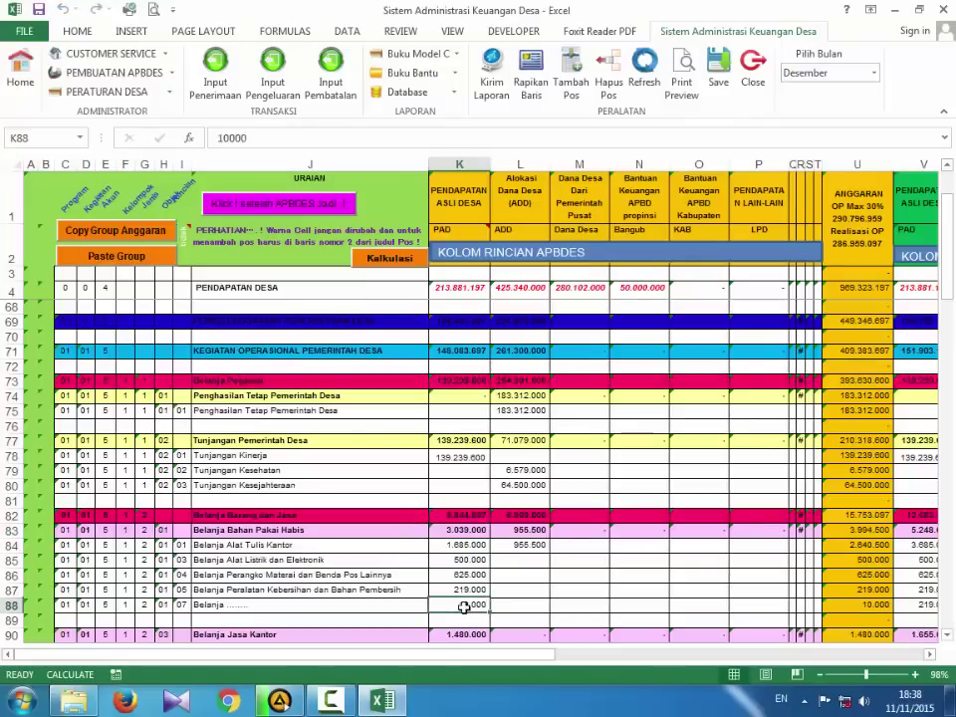
click(264, 590)
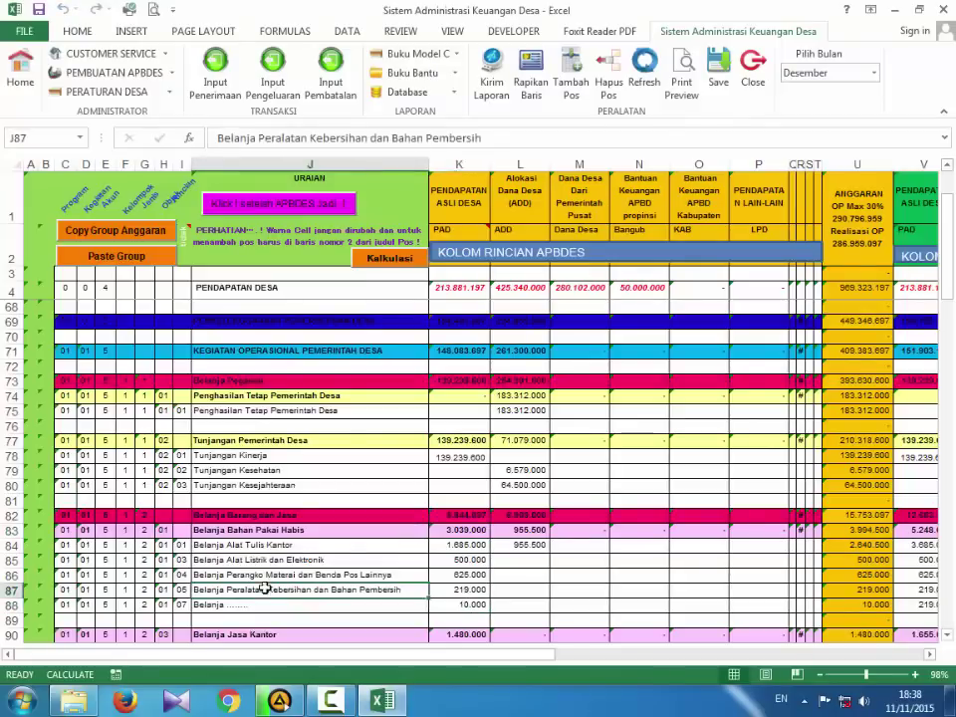
Delete the whole "Belanja ........" row 88 with Hapus Pos
click(12, 604)
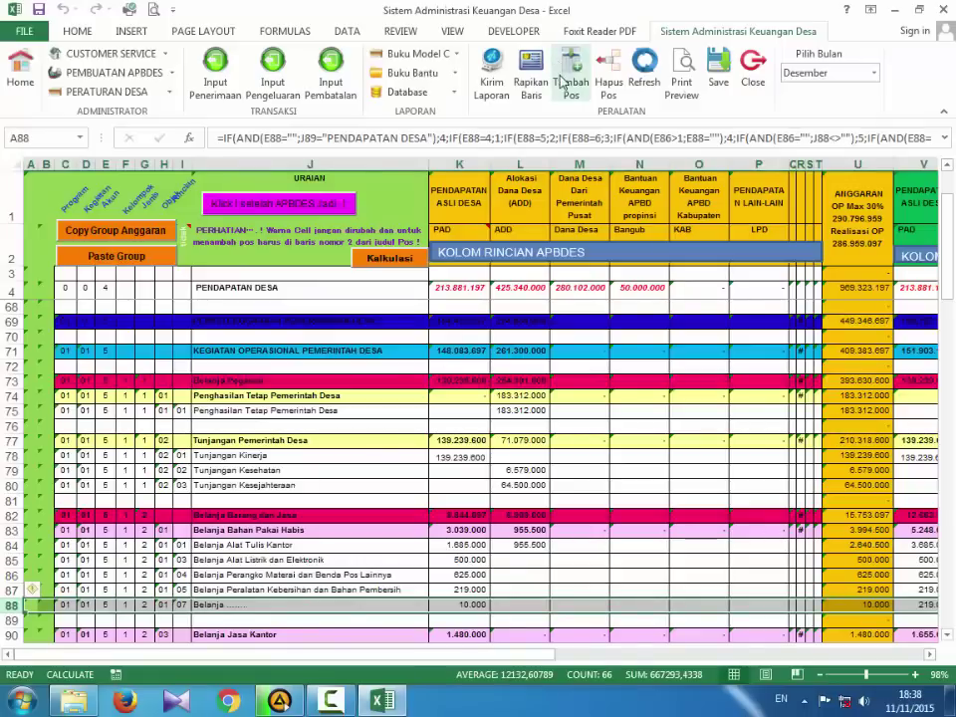
click(610, 82)
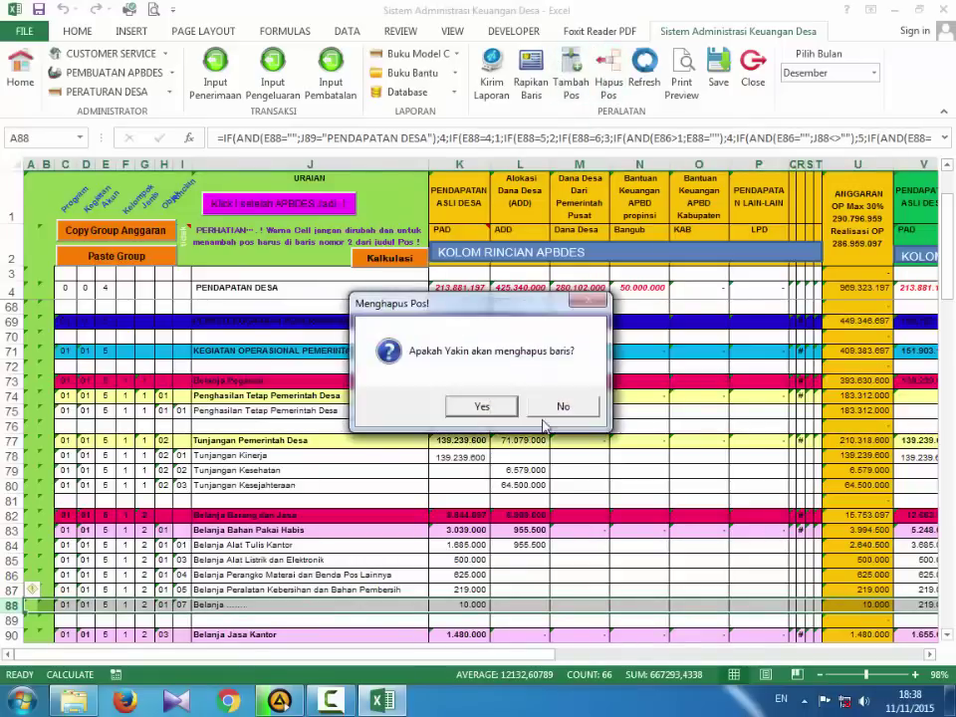
click(492, 412)
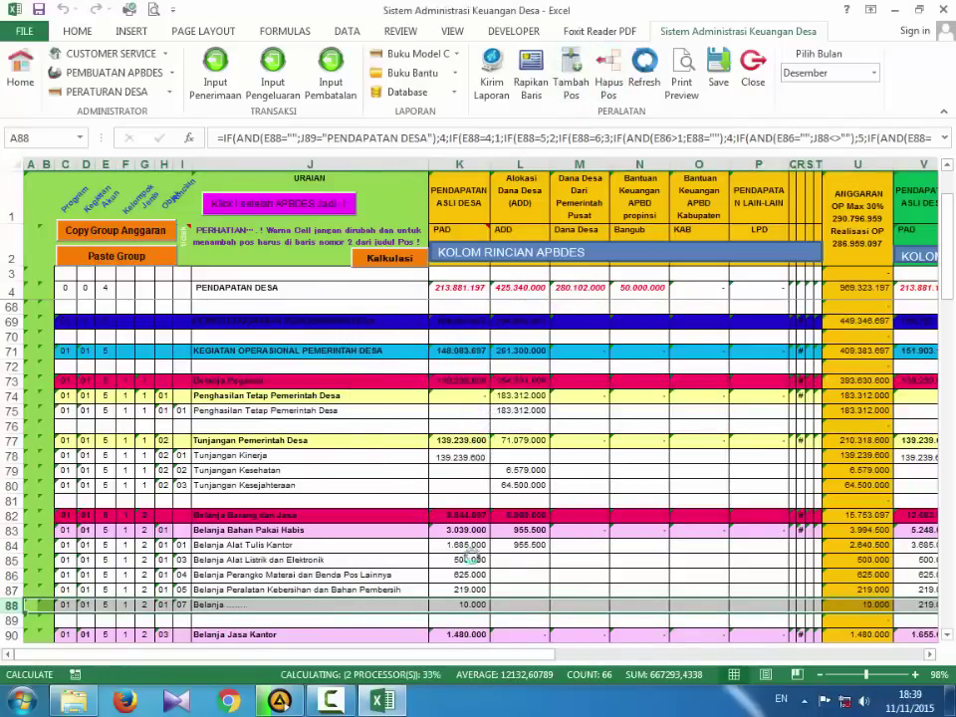
click(347, 548)
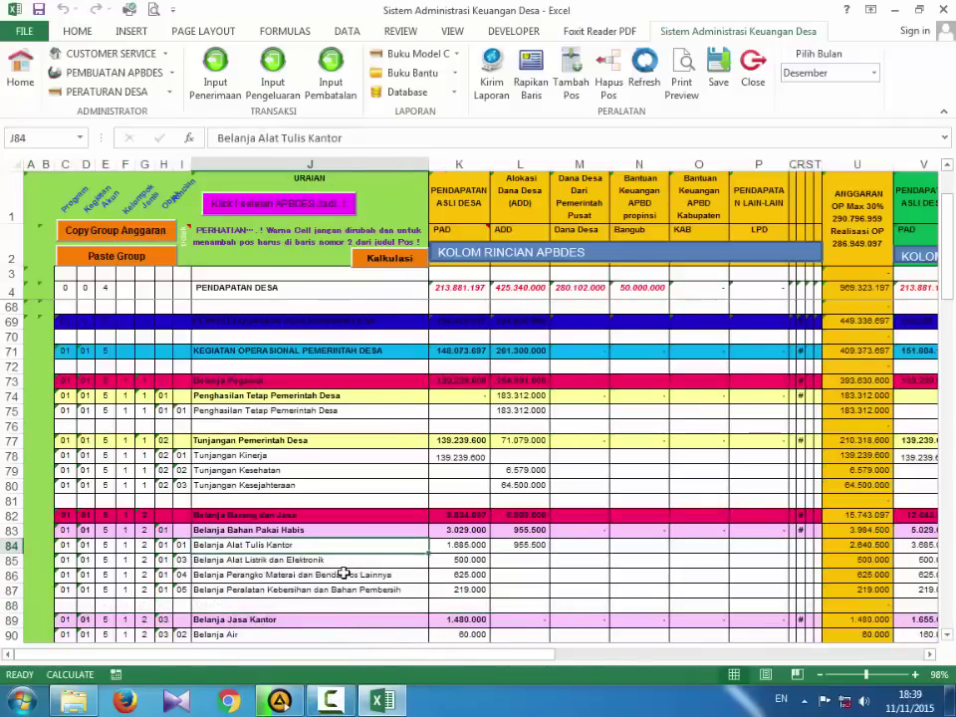
Review the PAD amounts of the detail rows under Belanja Bahan Pakai Habis and Belanja Jasa Kantor
click(346, 575)
scroll(413, 603, down, 3)
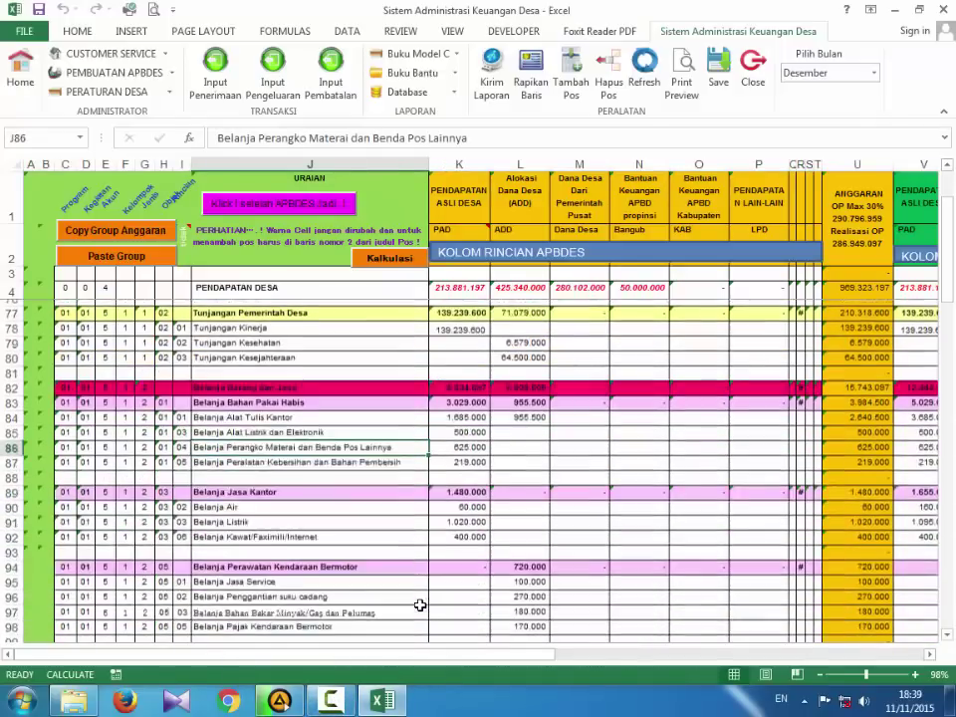
scroll(420, 604, up, 3)
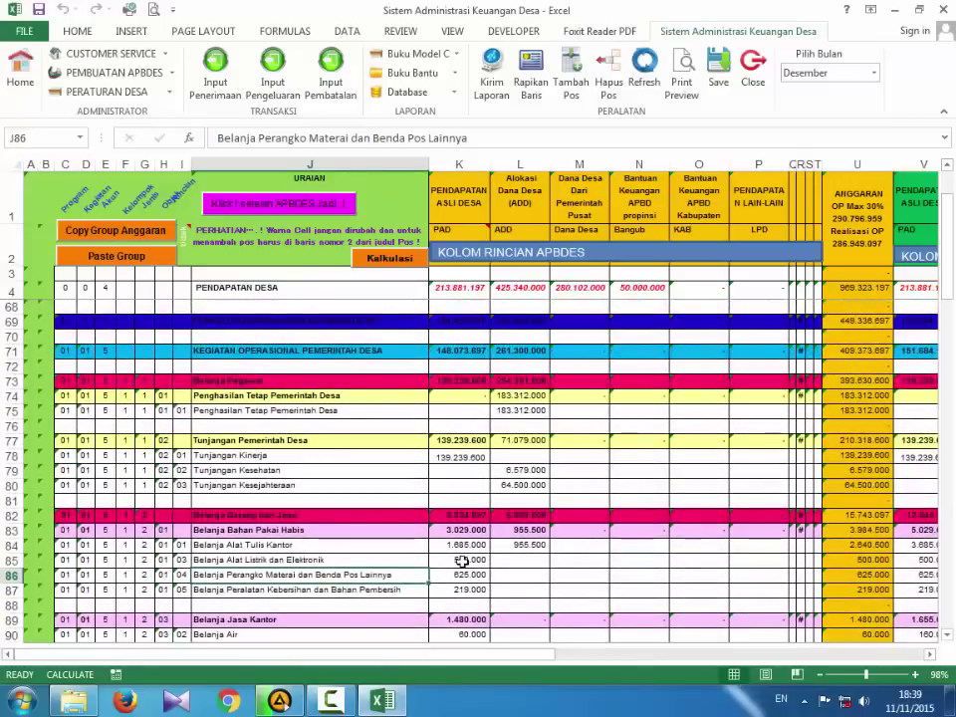
click(462, 561)
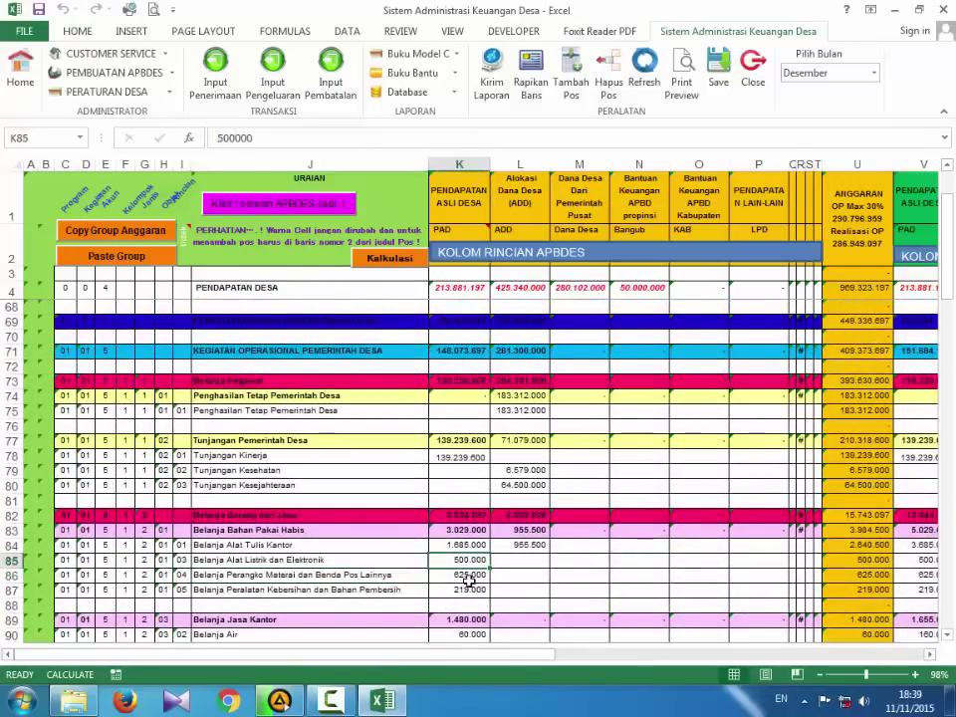
scroll(468, 581, down, 1)
scroll(470, 586, down, 5)
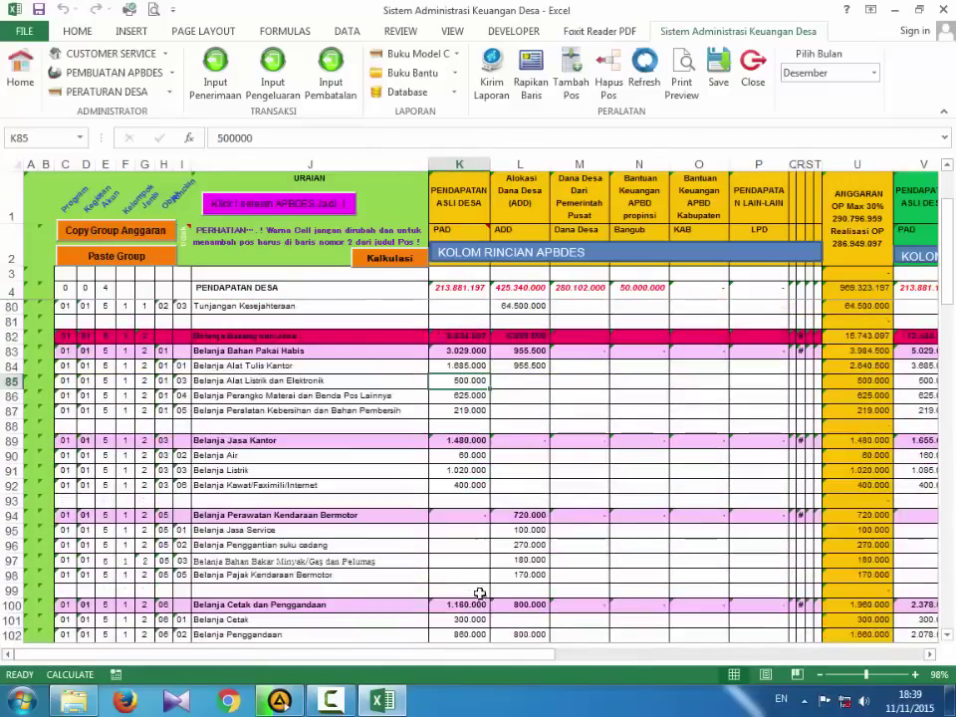
click(474, 383)
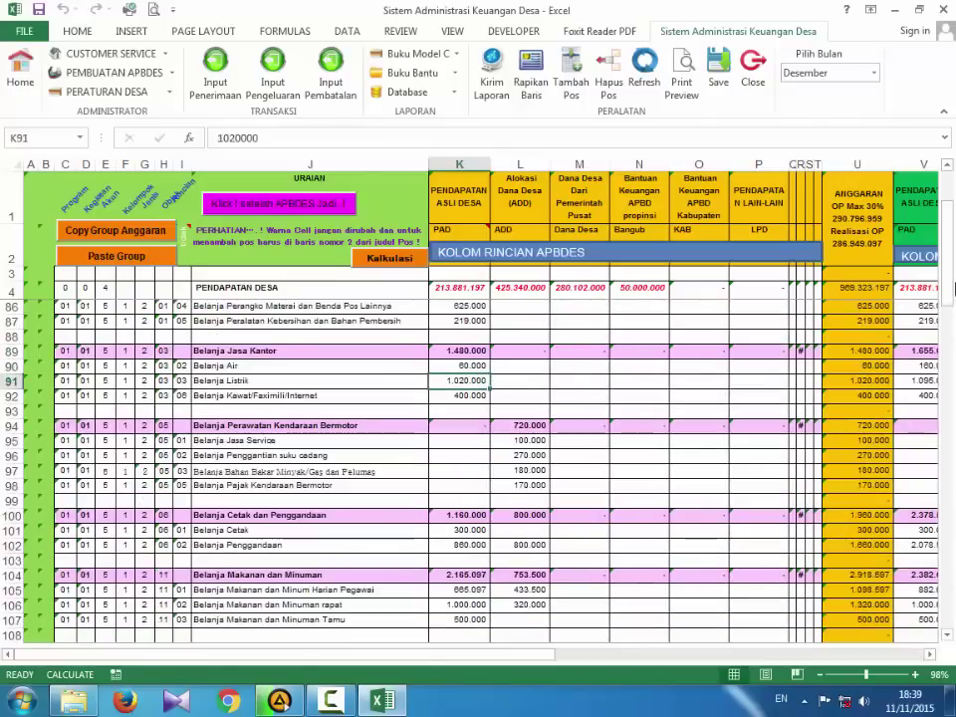
Examine the PAD column's SURPLUS/DEFISIT, Penerimaan Pembiayaan, PEMBIAYAAN NETTO and Sisa lebih pembiayaan formulas, along with the financing amounts entered
drag(947, 214, 947, 468)
click(449, 391)
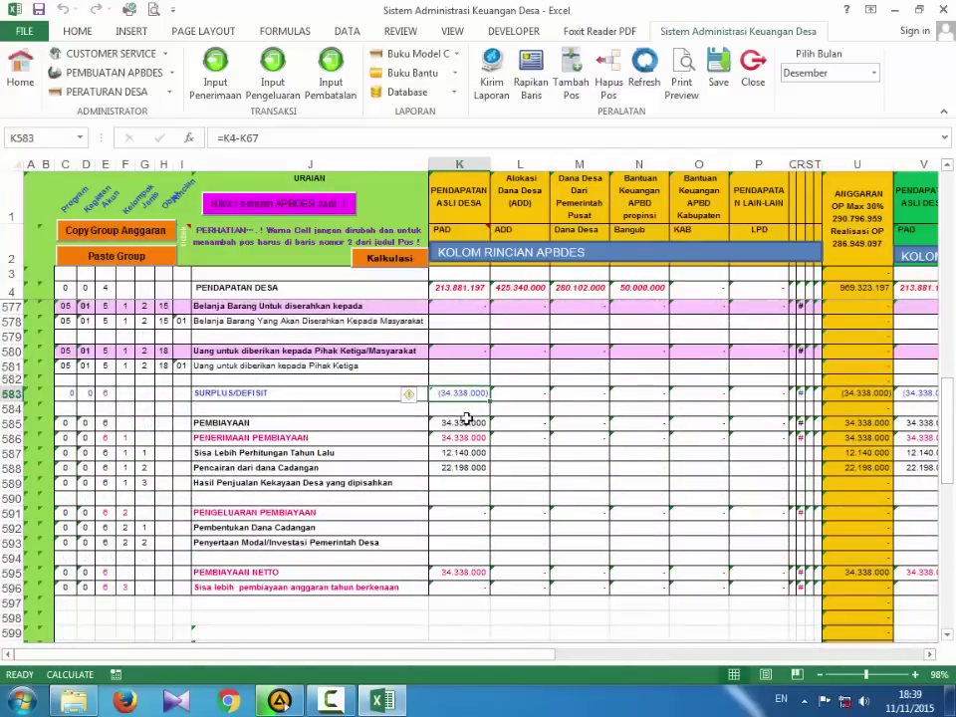
click(453, 381)
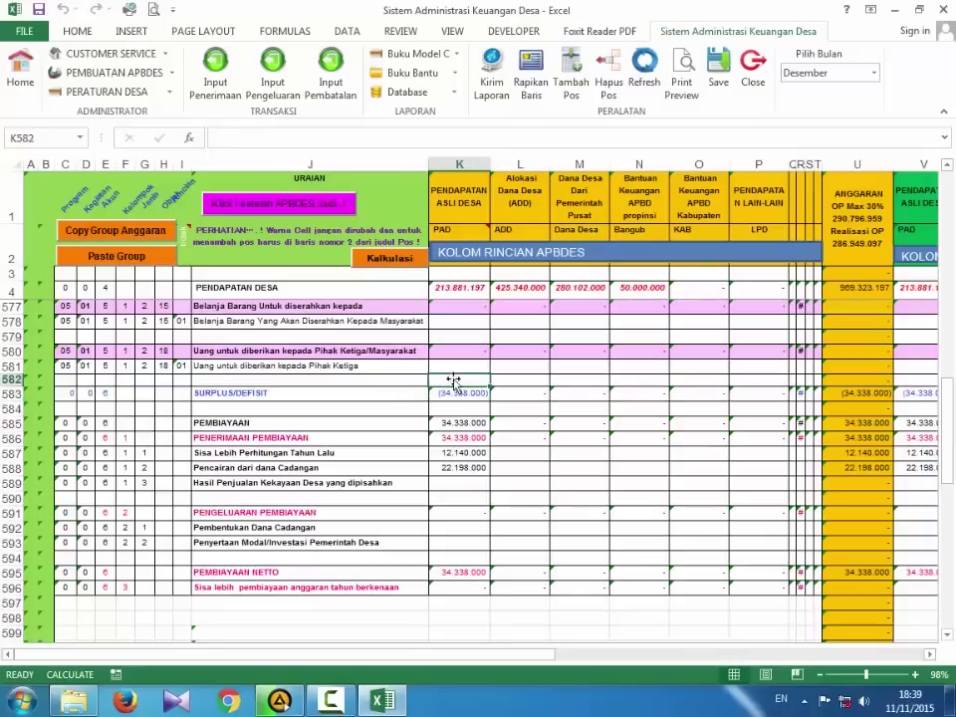
click(458, 453)
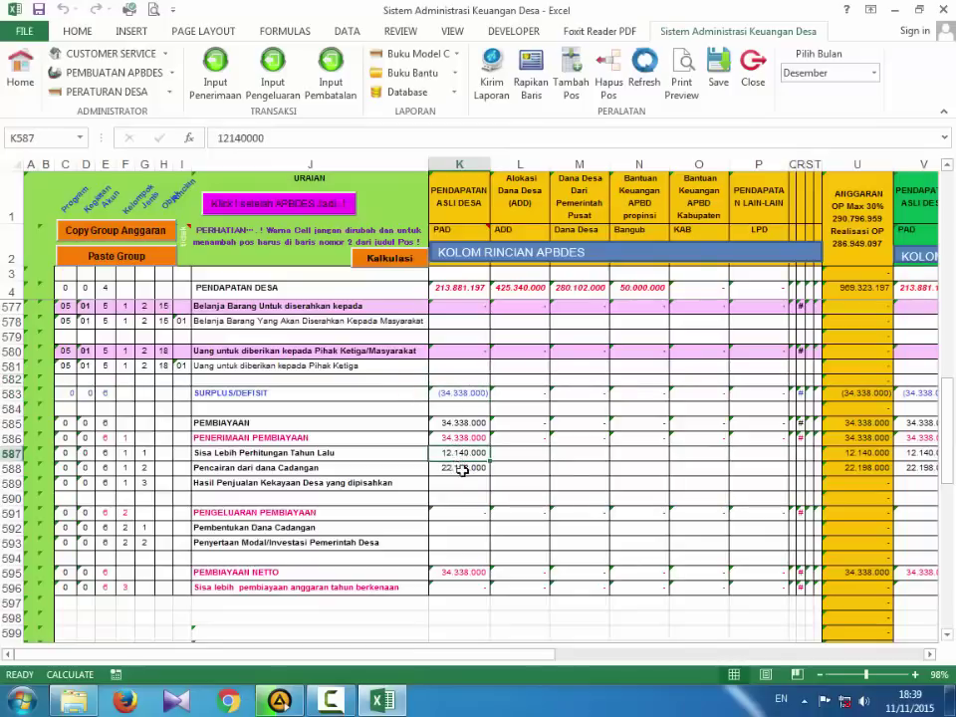
click(466, 469)
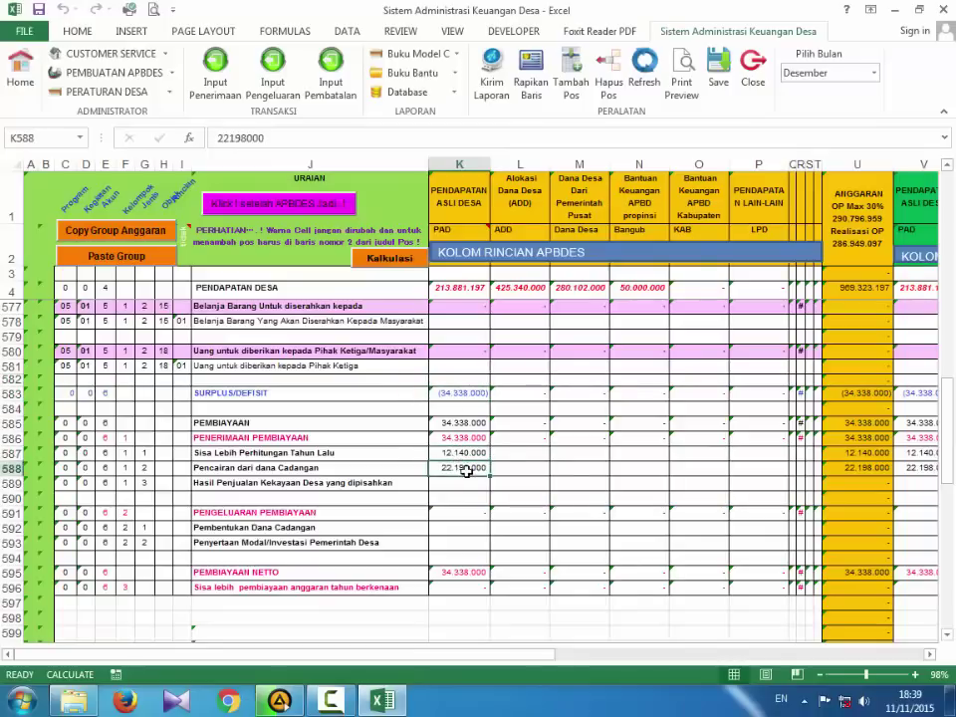
click(463, 574)
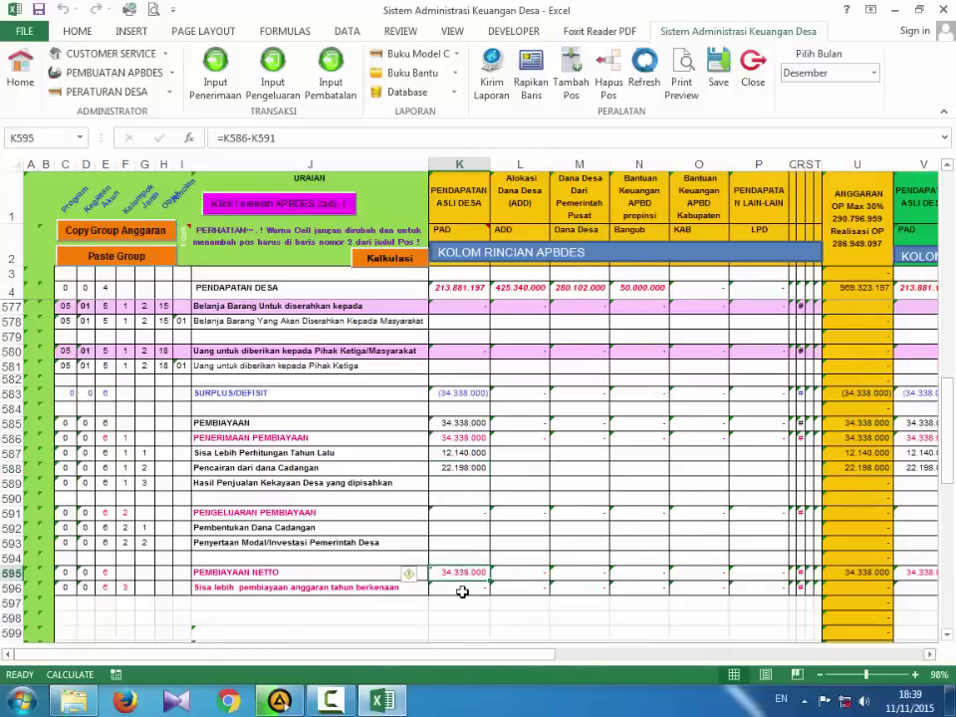
click(463, 591)
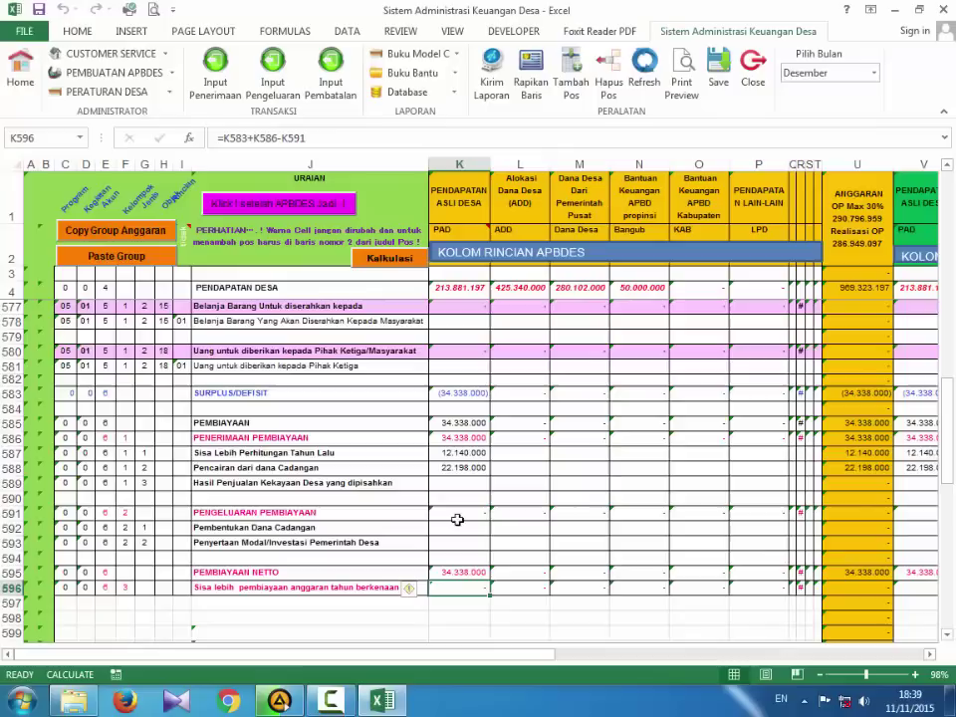
click(451, 455)
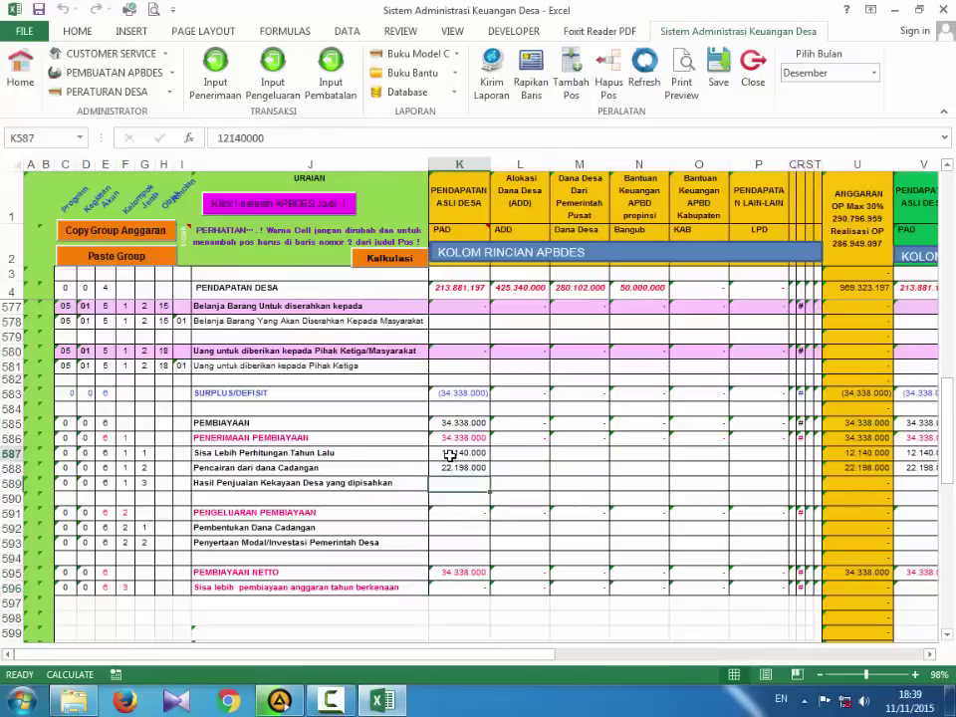
key(Up)
Check the ADD column's PENDAPATAN DESA formula and its source amounts for Bagi Hasil Pajak, Bagi Hasil Retribusi and Alokasi Dana Desa
drag(949, 457, 946, 244)
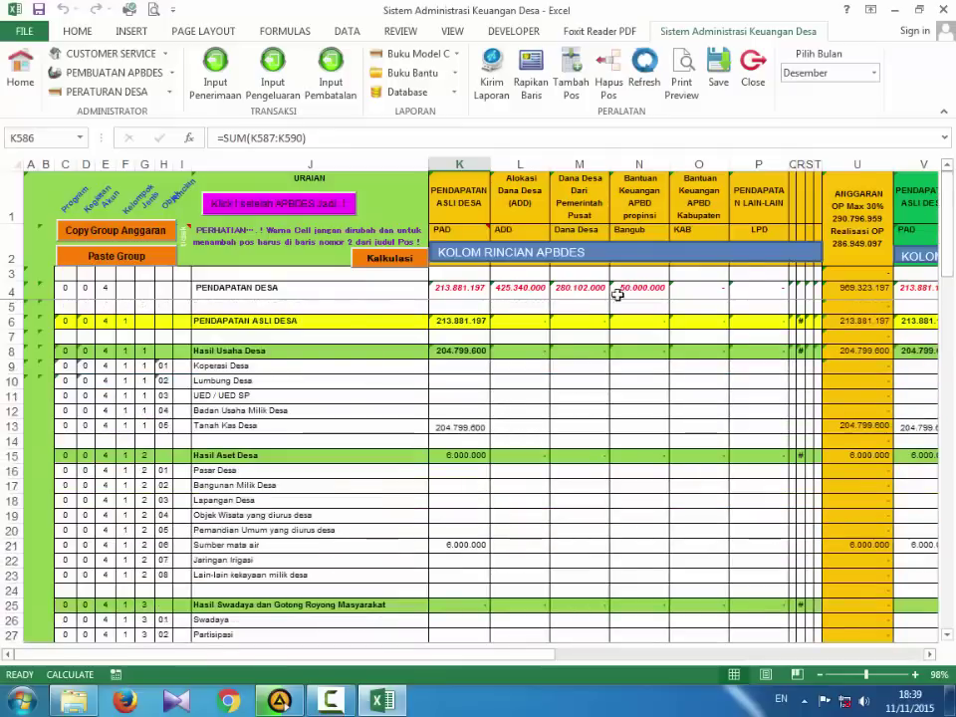
click(519, 288)
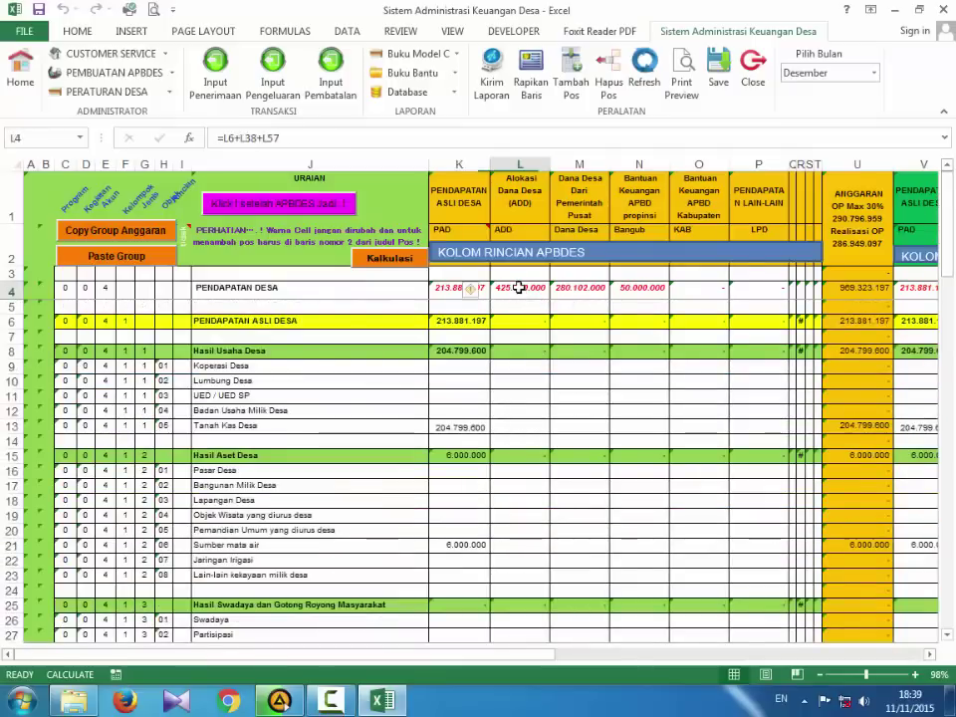
click(523, 365)
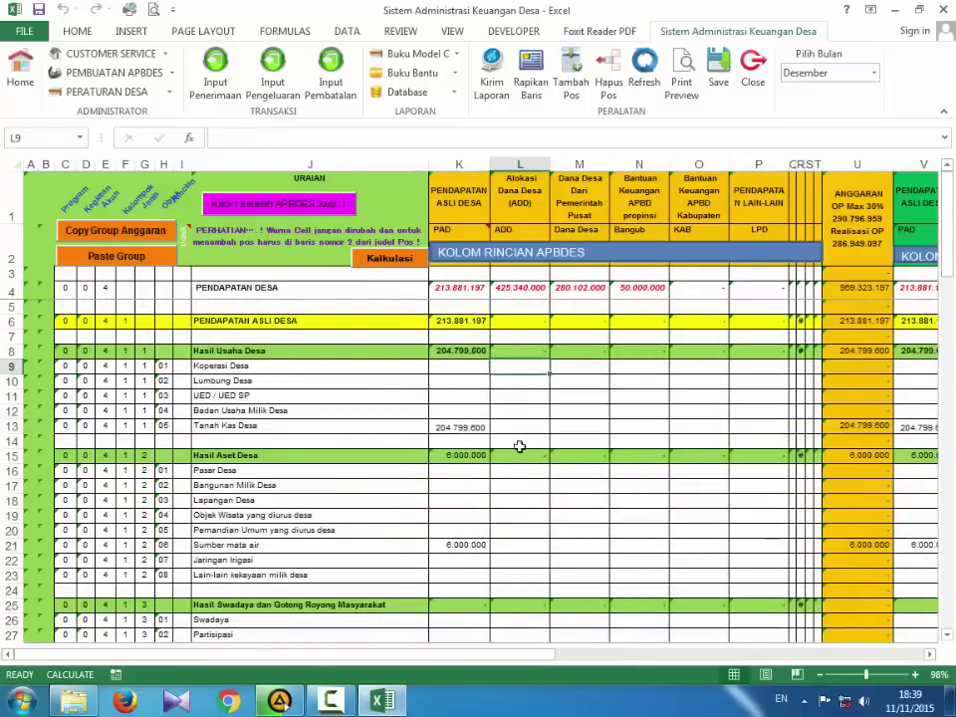
scroll(519, 448, down, 5)
scroll(522, 479, down, 4)
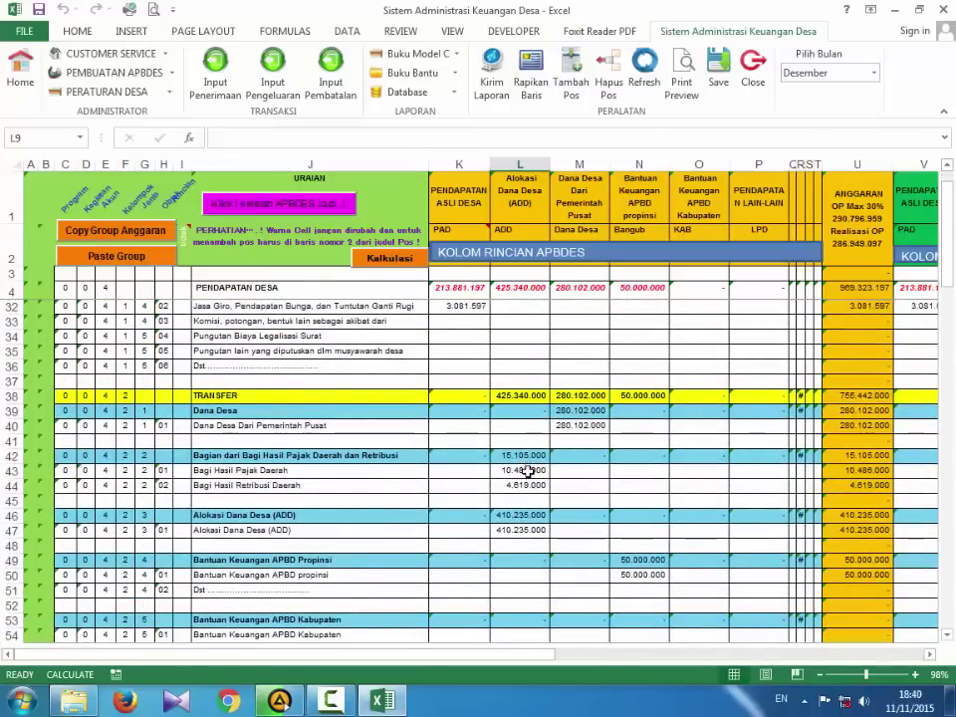
click(527, 470)
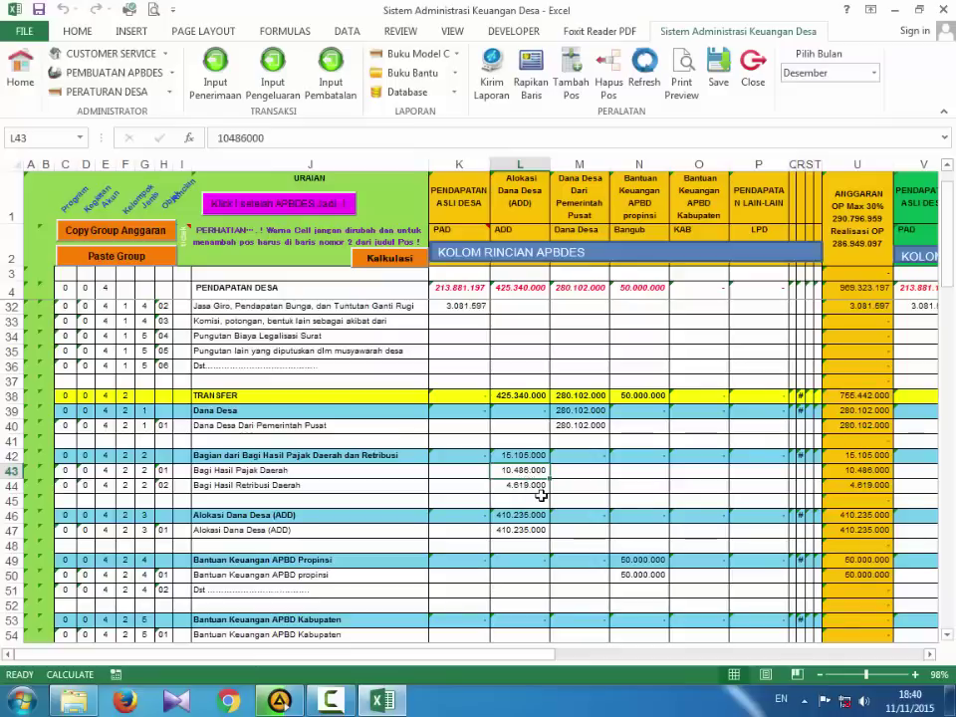
click(536, 487)
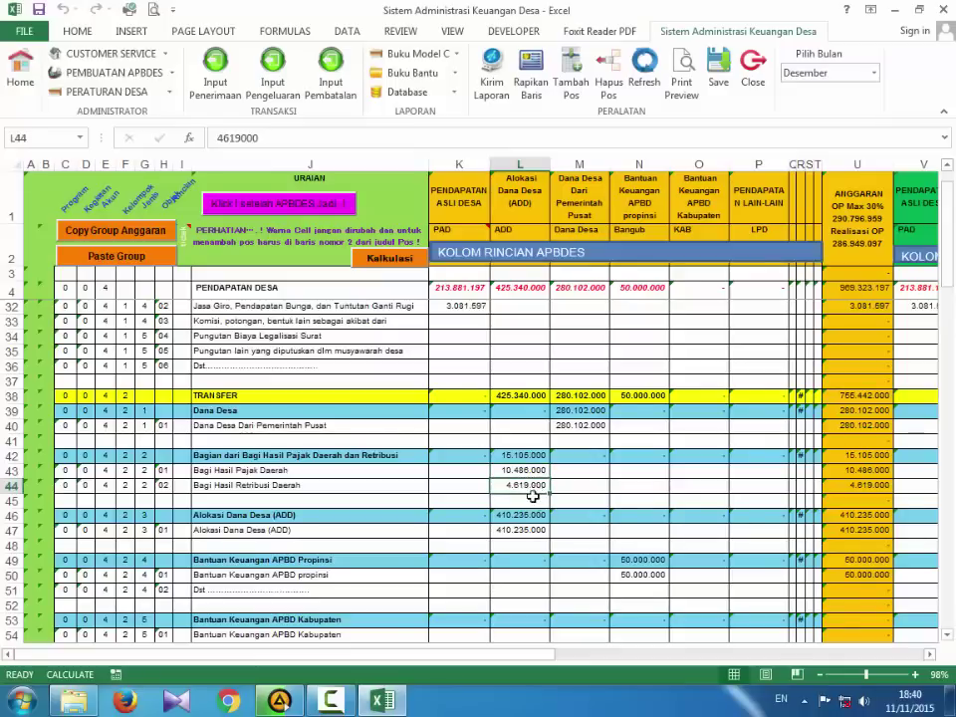
scroll(534, 495, down, 1)
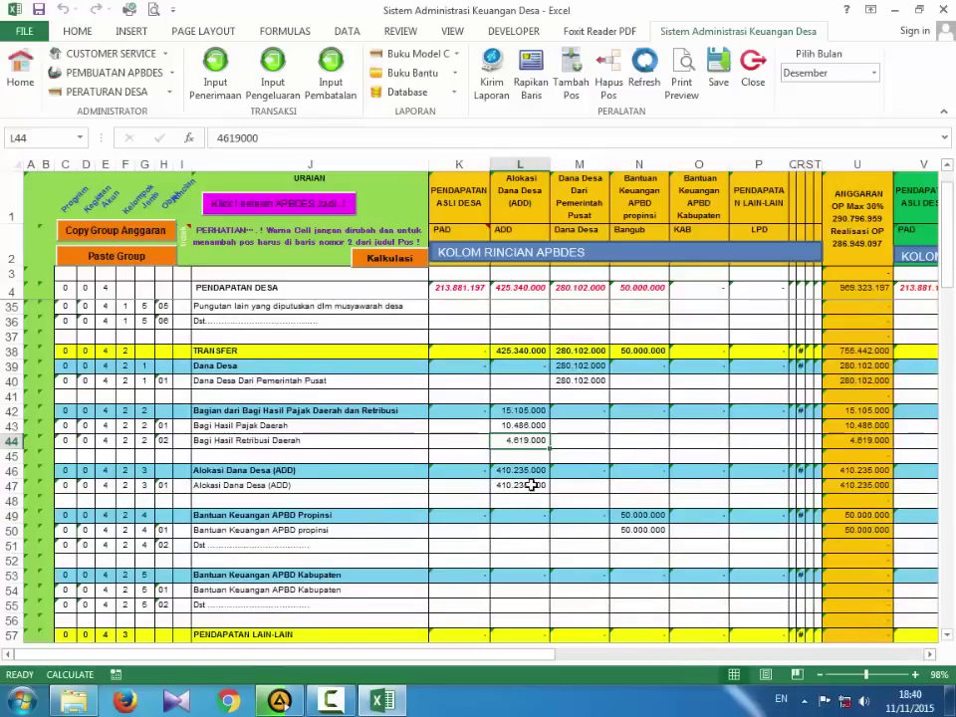
click(533, 485)
scroll(539, 498, down, 1)
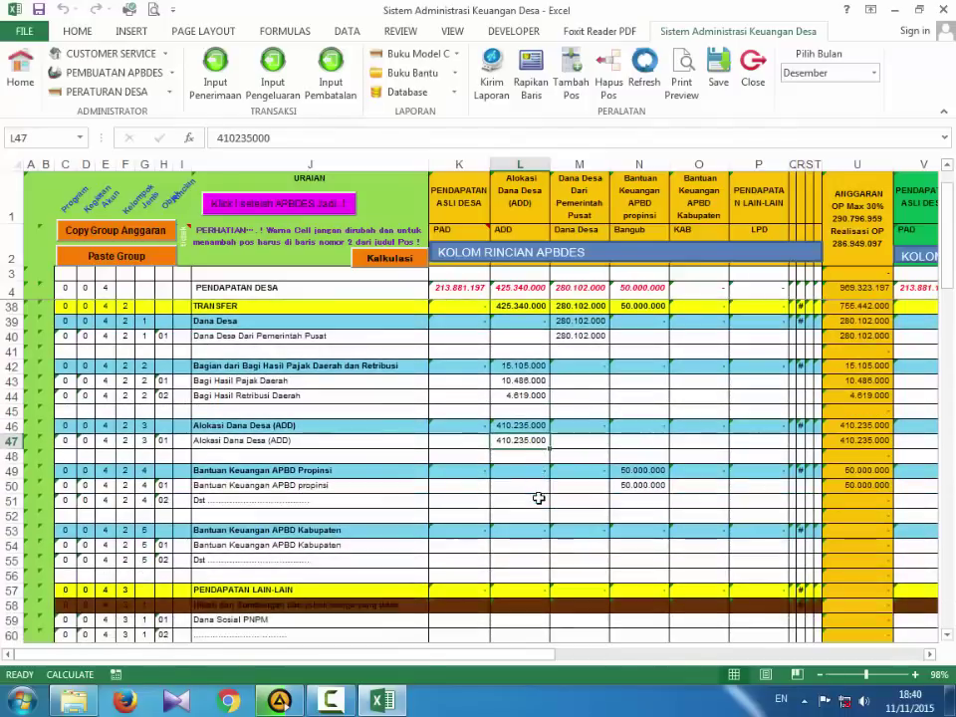
scroll(554, 497, up, 1)
scroll(551, 493, down, 1)
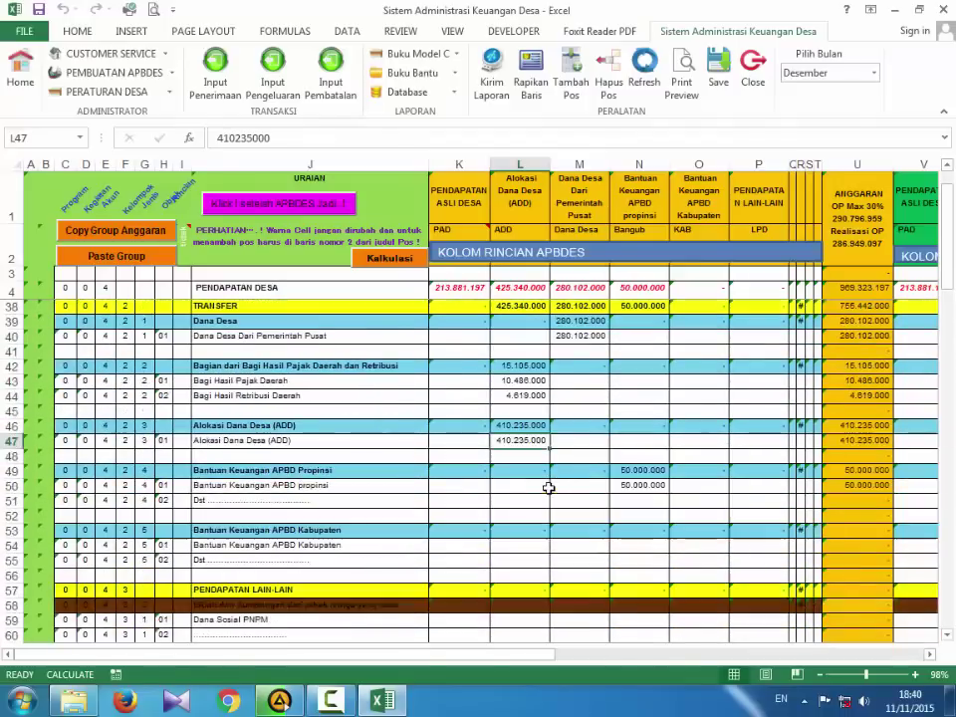
Review the ADD spending amounts for Penghasilan Tetap, Tunjangan Kesejahteraan and Belanja Alat Tulis Kantor, and inspect the neighbouring detail rows
scroll(545, 488, down, 4)
scroll(541, 486, down, 5)
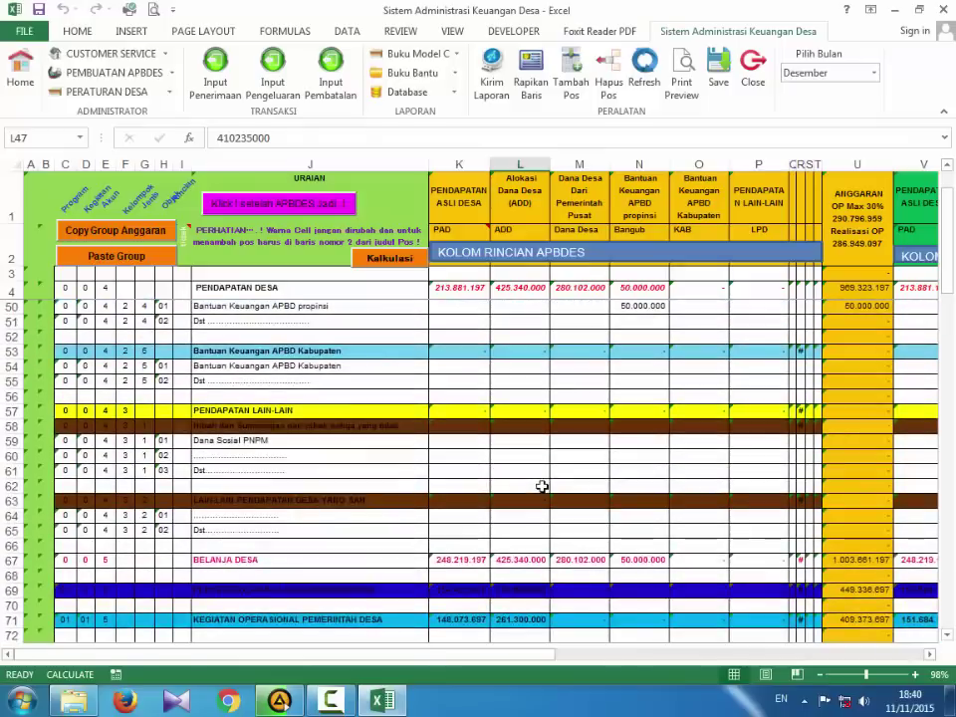
click(534, 501)
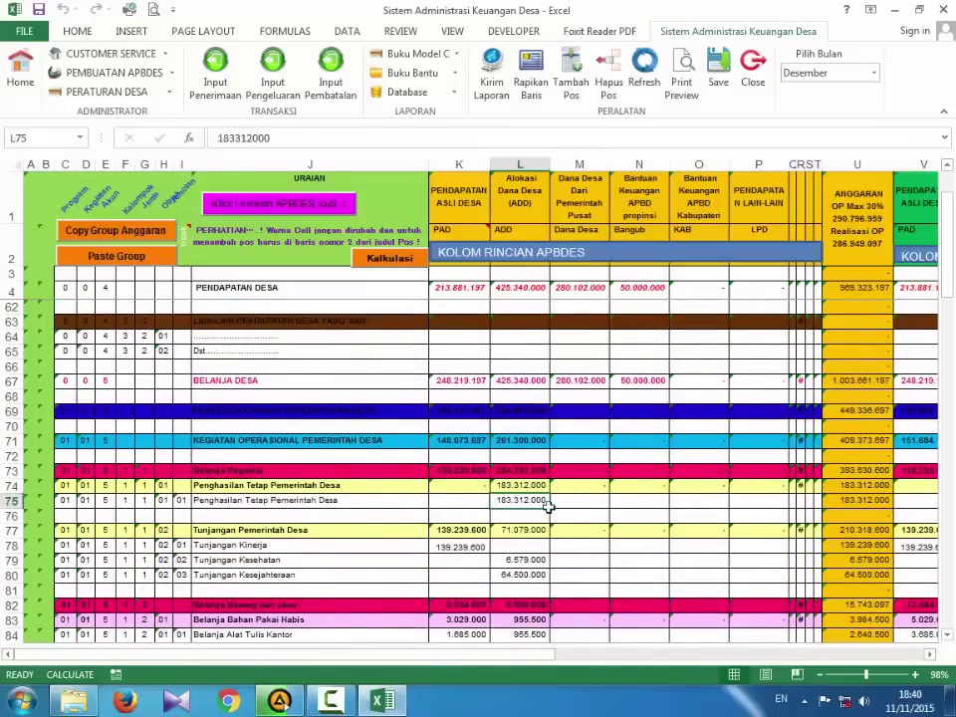
scroll(542, 503, down, 3)
click(518, 443)
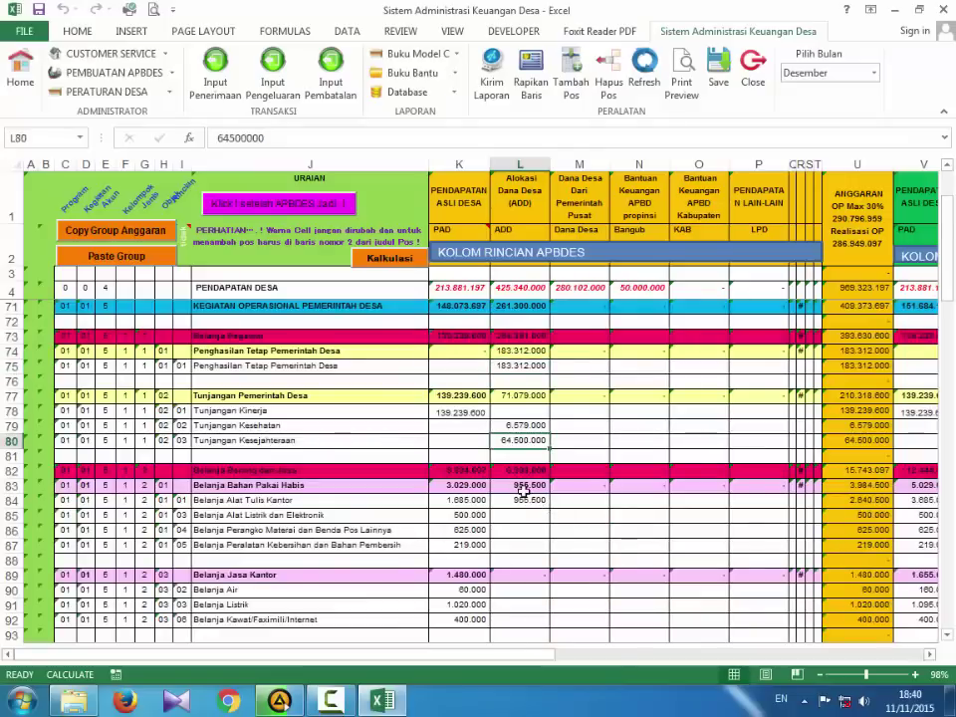
click(527, 485)
click(536, 500)
scroll(536, 498, down, 1)
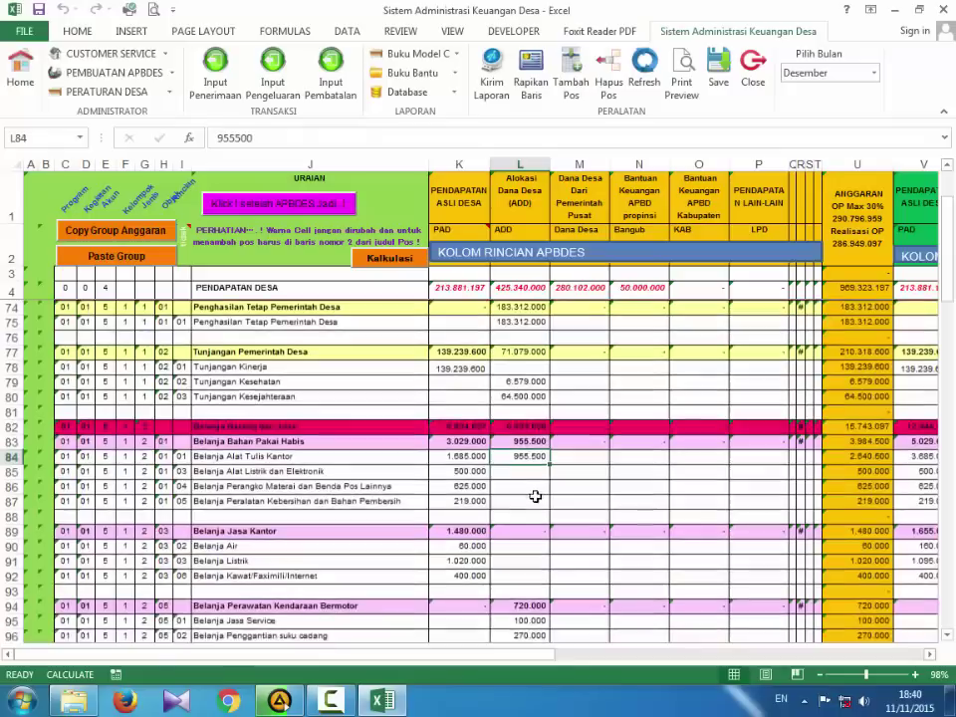
click(10, 500)
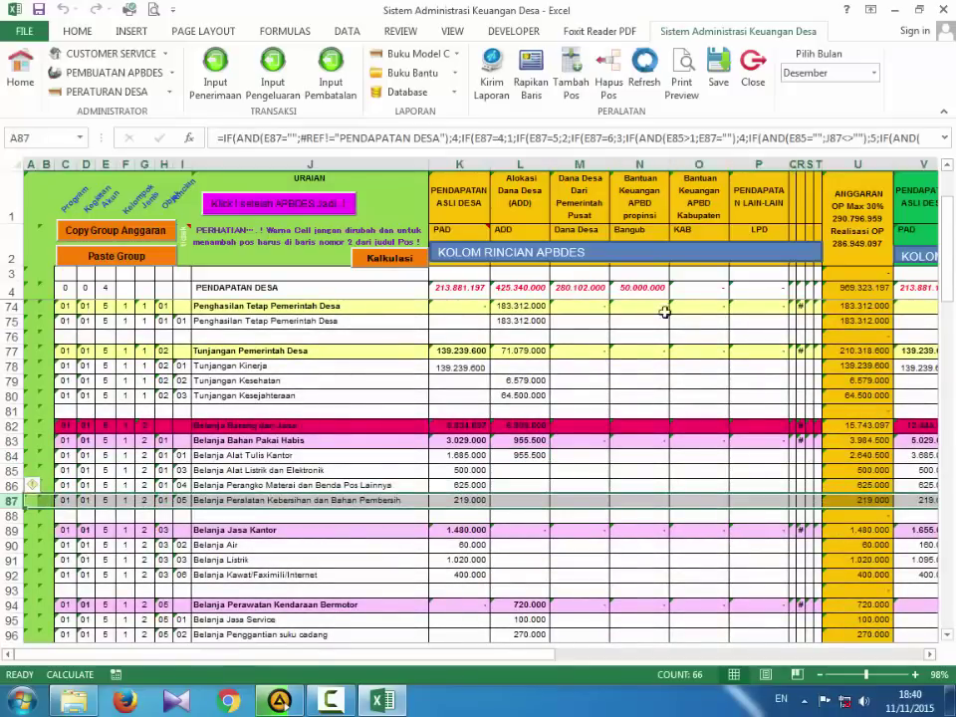
click(469, 474)
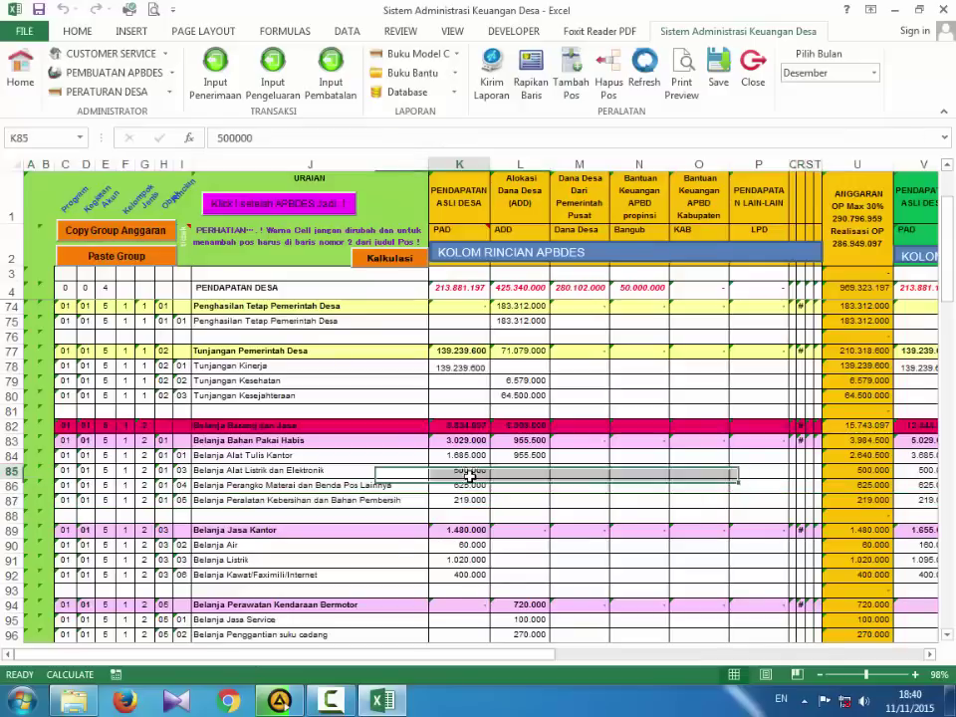
click(529, 488)
Check the Dana Desa column's header link, its PENDAPATAN DESA formula and the amount in the Dana Desa Dari Pemerintah Pusat row
scroll(570, 505, up, 9)
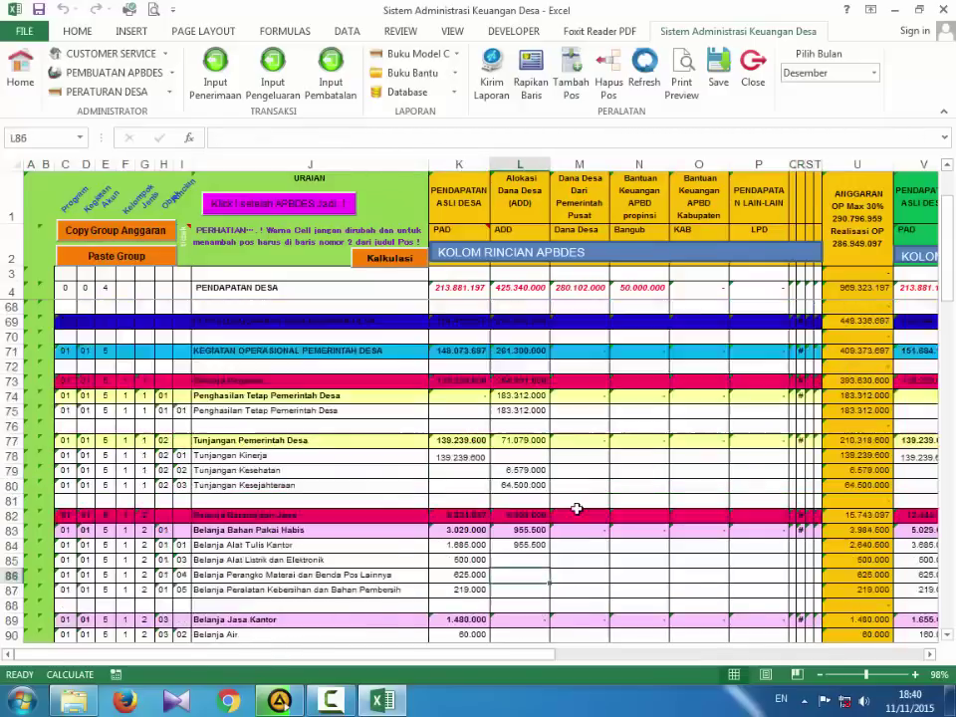
scroll(594, 354, up, 14)
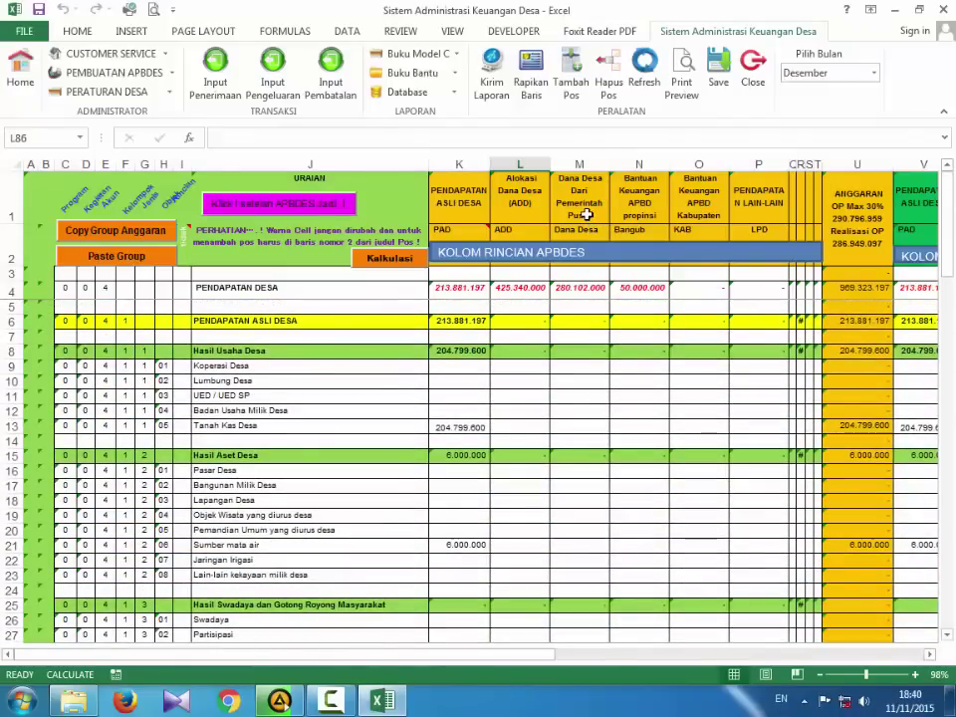
click(588, 215)
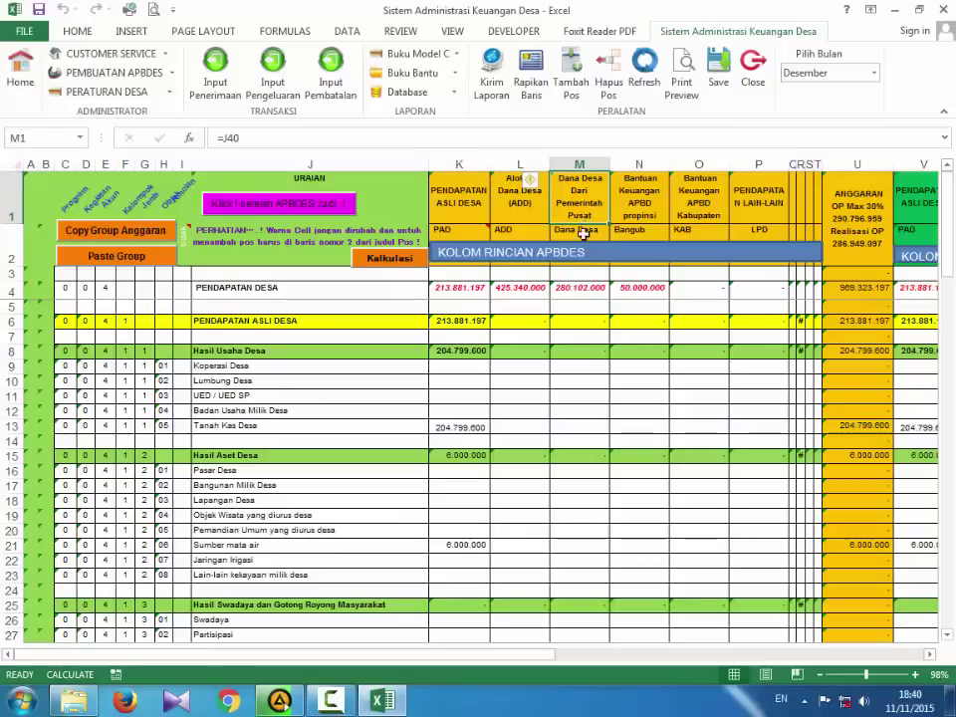
click(580, 291)
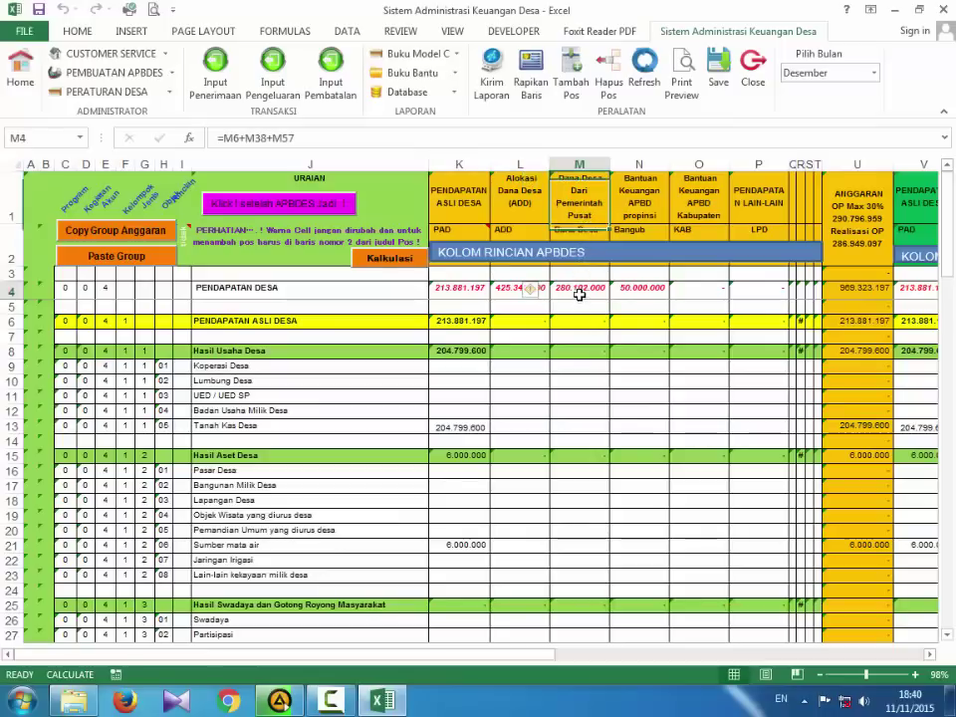
click(573, 410)
scroll(578, 495, down, 5)
scroll(579, 497, down, 3)
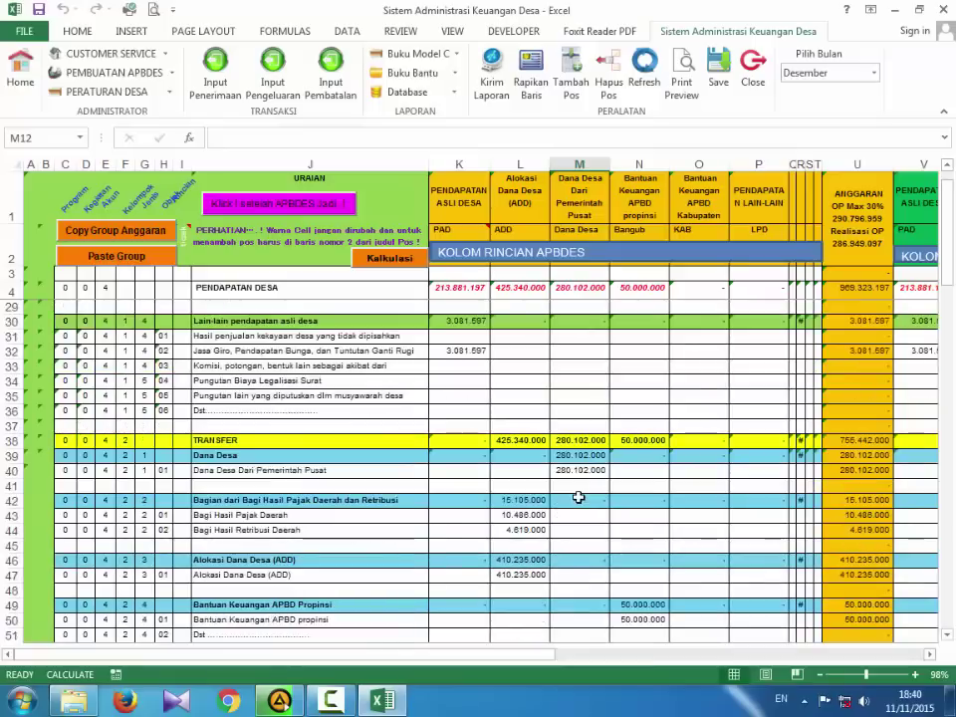
click(581, 472)
Examine the Dana Desa spending down to the development section, checking its total and the KEGIATAN PEMBANGUNAN DAN PEMELIHARAAN JALAN DESA formula
scroll(587, 488, down, 10)
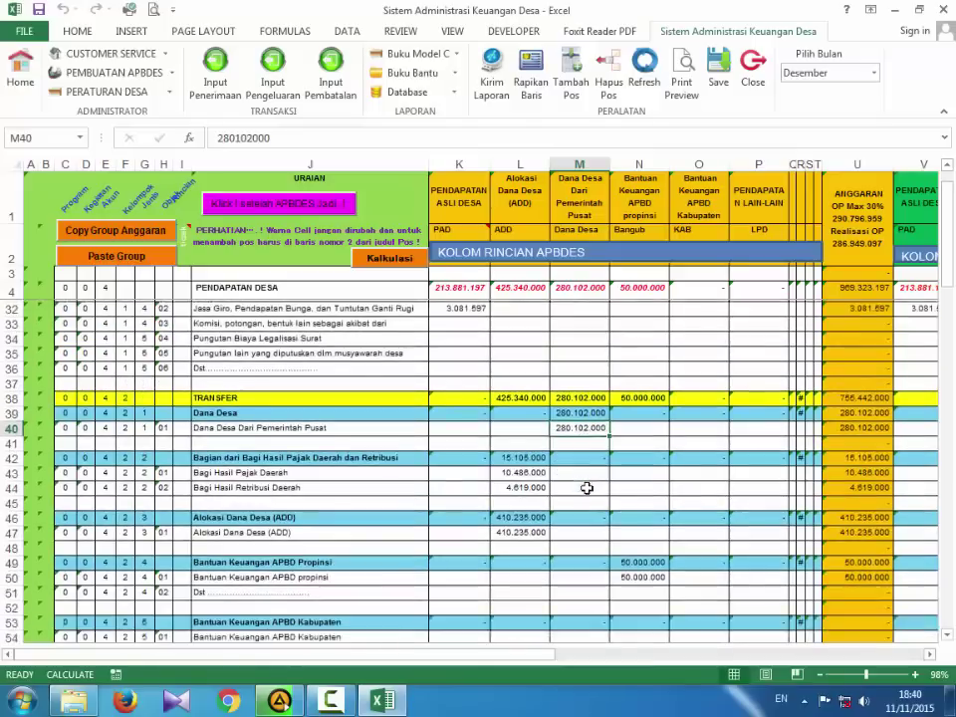
scroll(588, 490, down, 15)
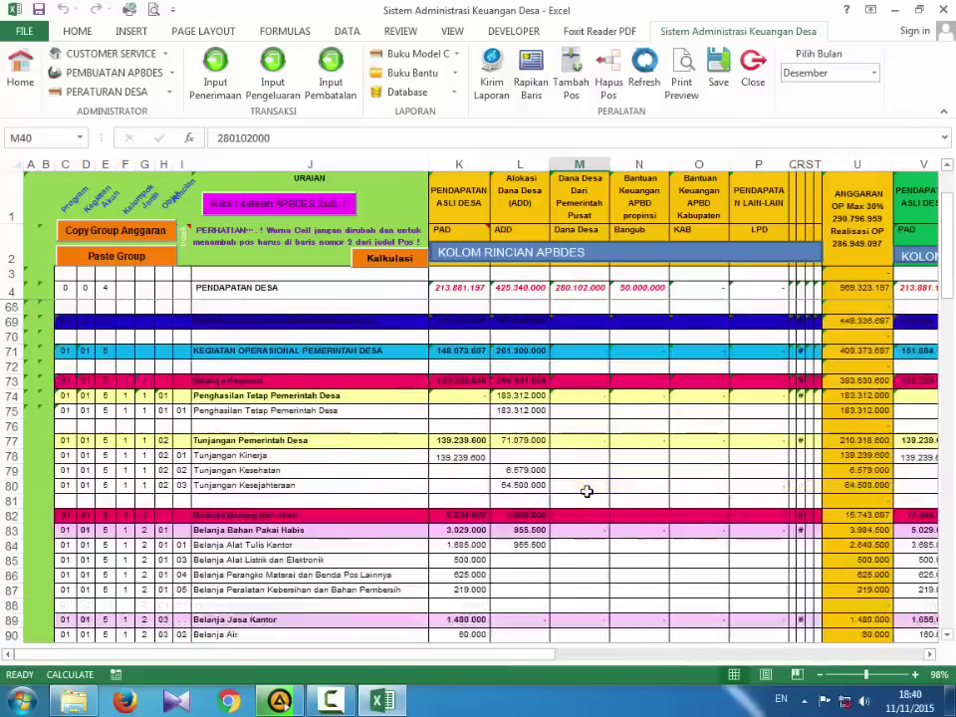
scroll(586, 508, down, 17)
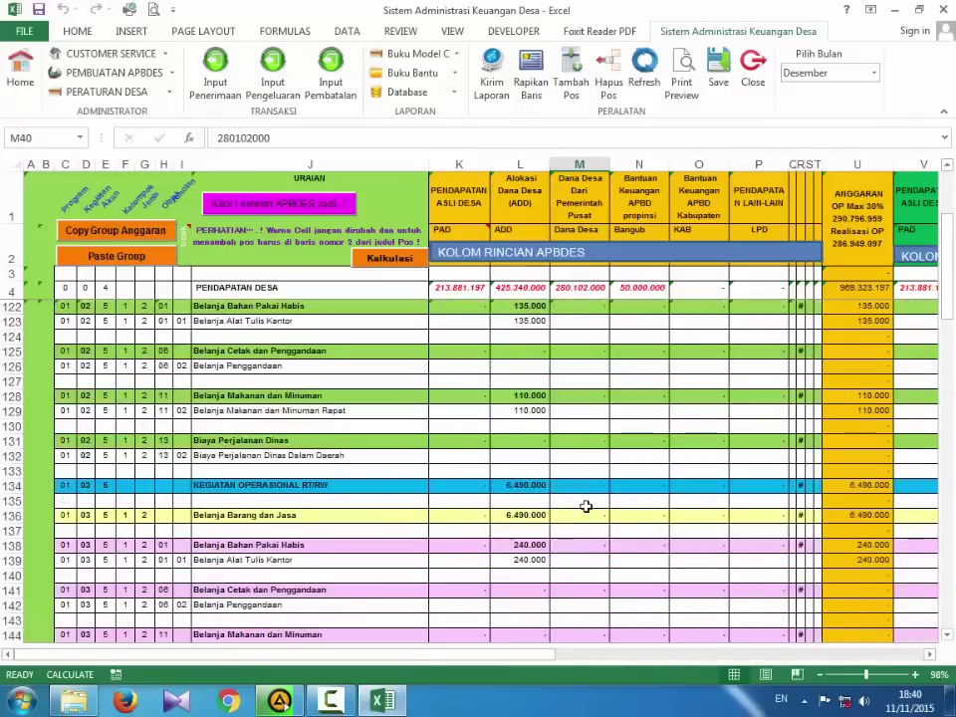
scroll(585, 516, down, 17)
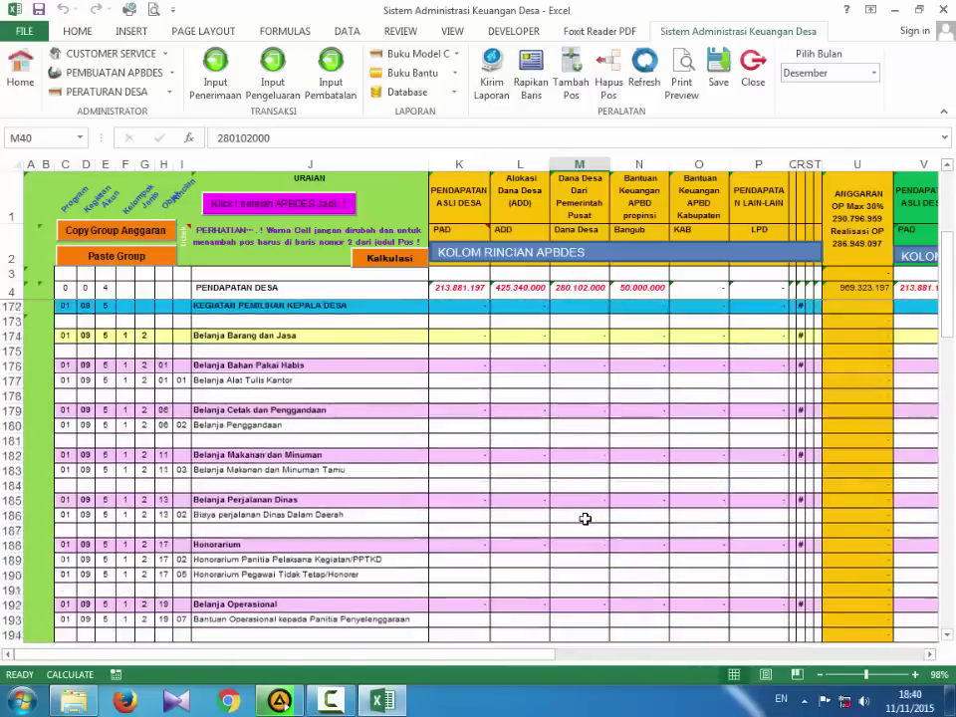
scroll(585, 519, down, 8)
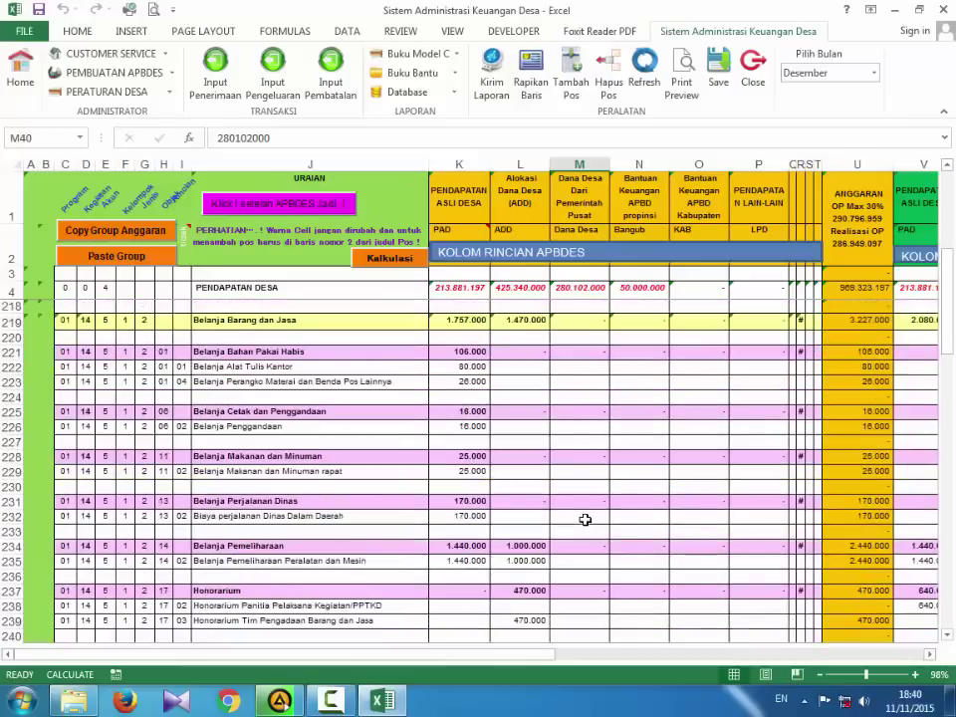
scroll(586, 492, down, 7)
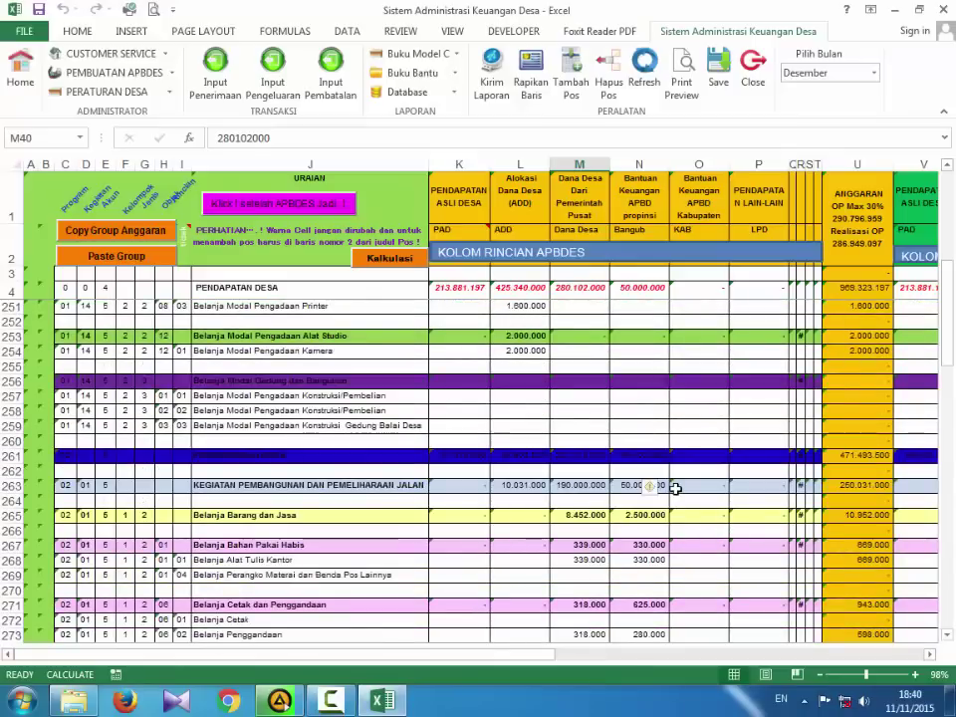
click(676, 488)
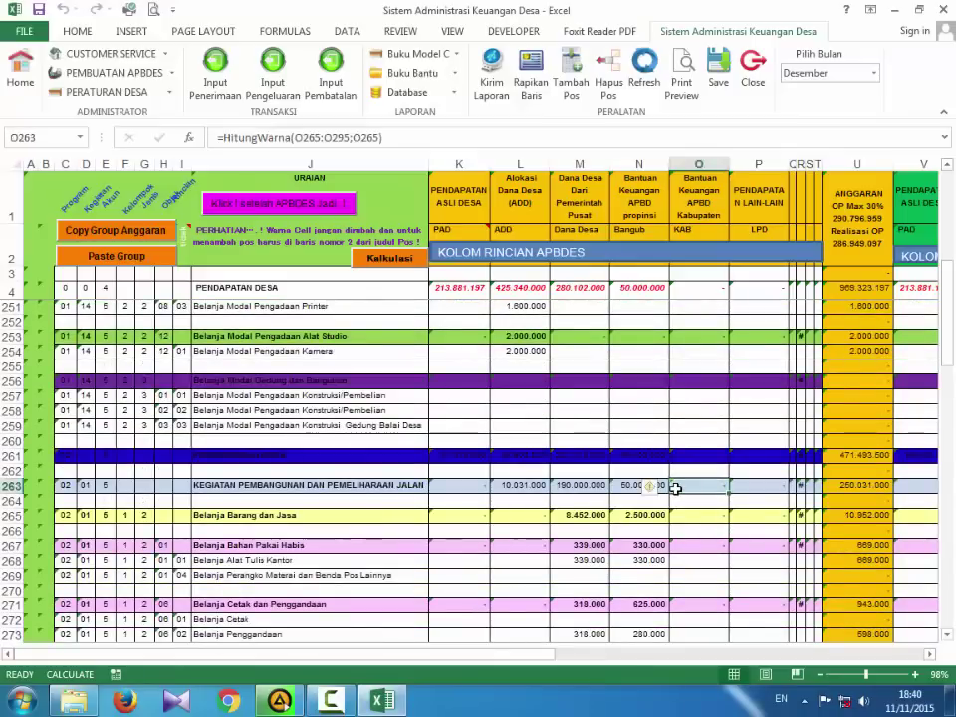
click(580, 439)
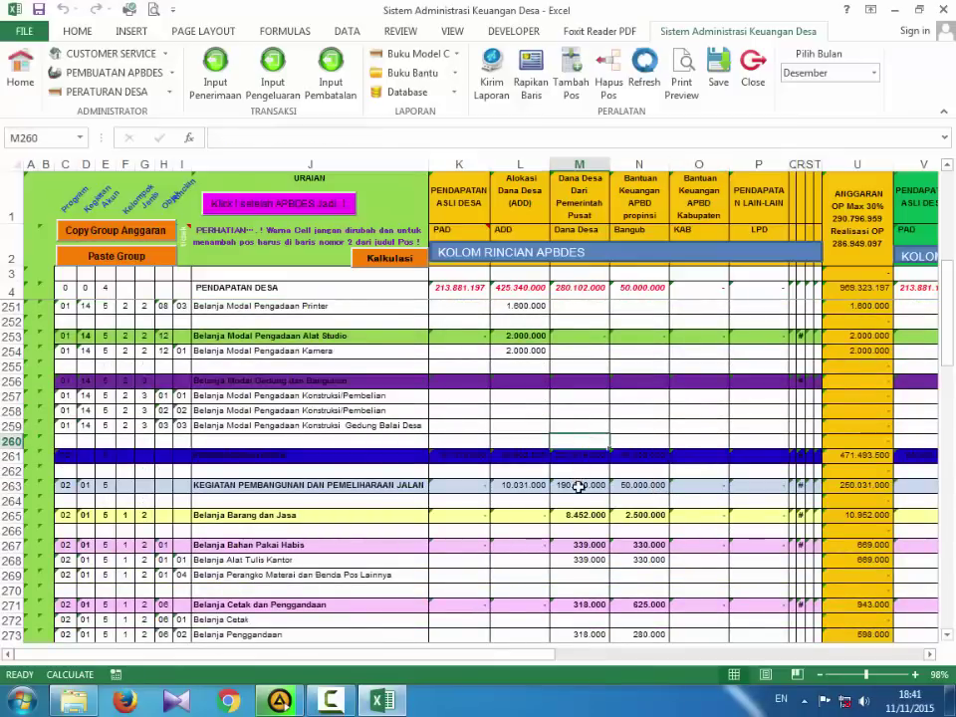
click(585, 457)
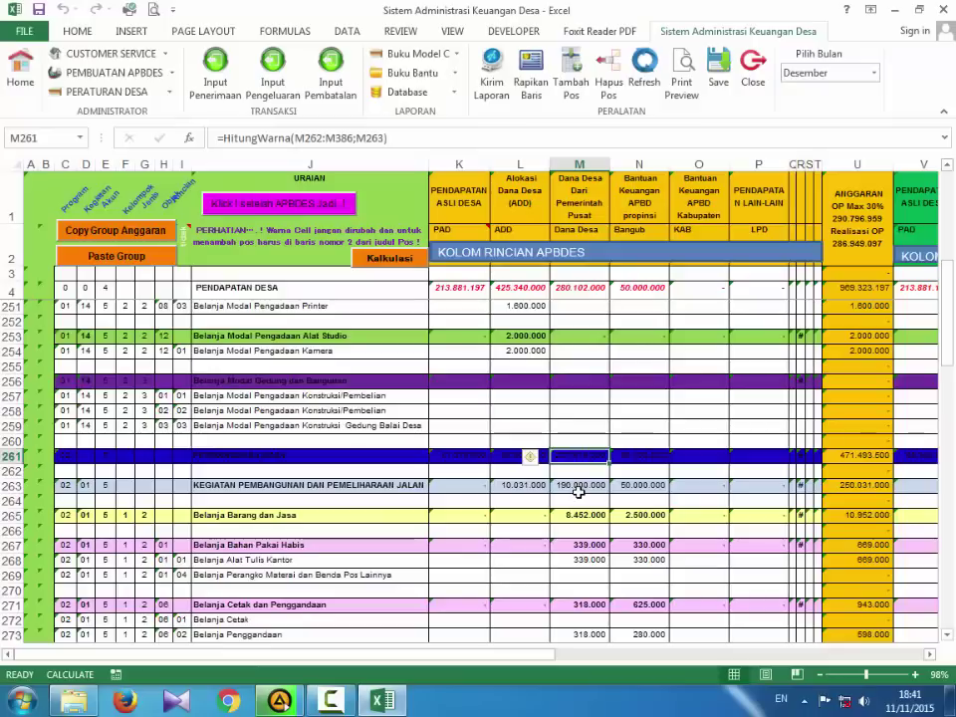
click(579, 488)
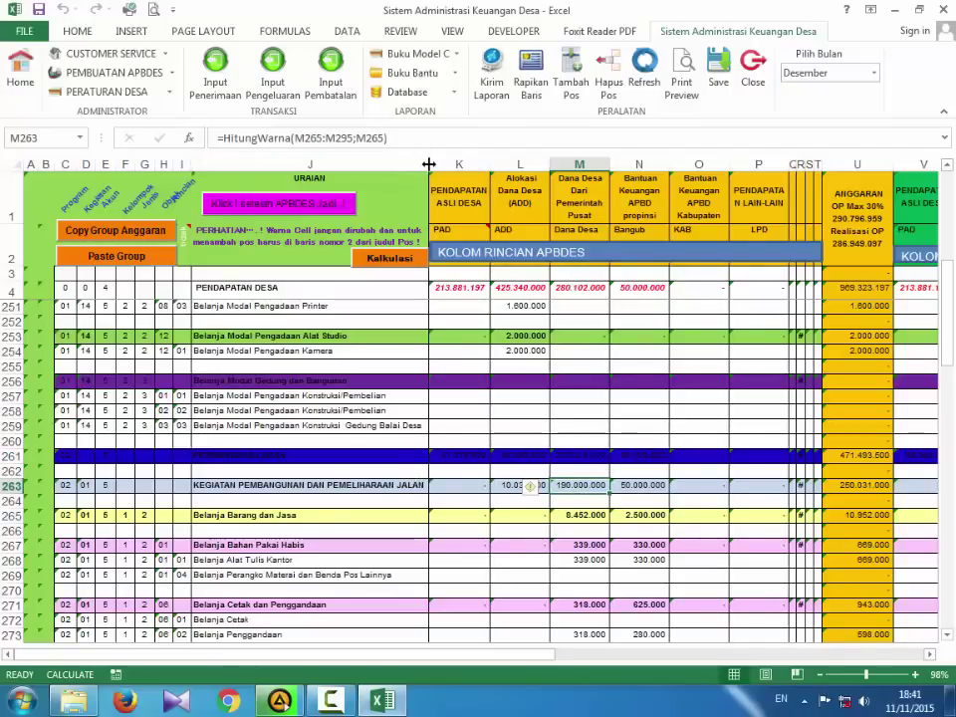
Widen the URAIAN column to read the full road activity title in row 263, and narrow the column back
drag(428, 182, 472, 188)
click(209, 486)
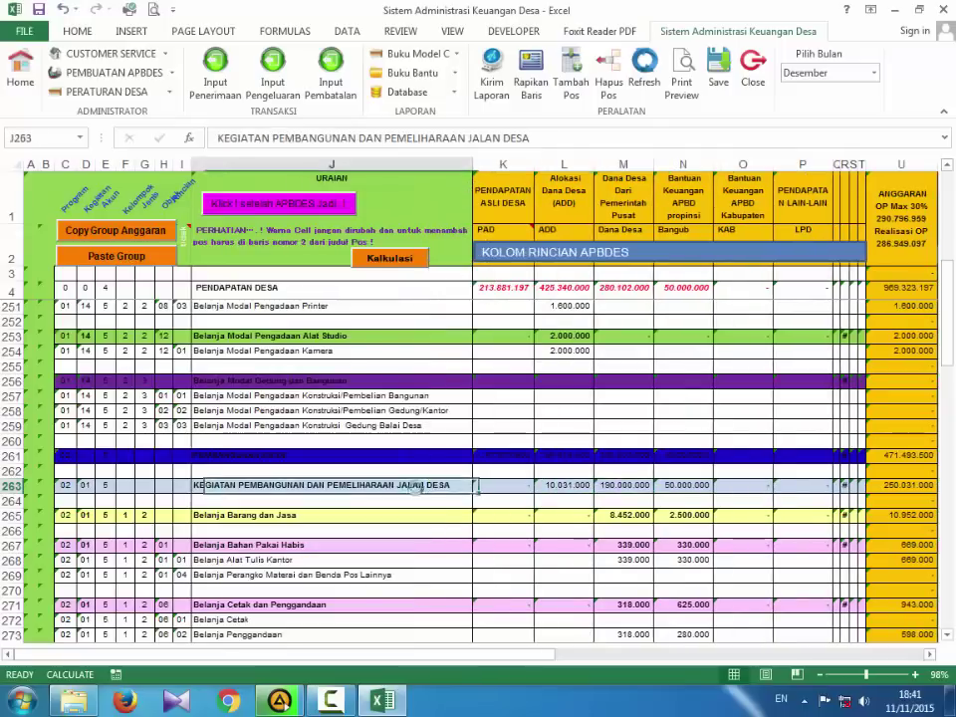
drag(473, 163, 430, 161)
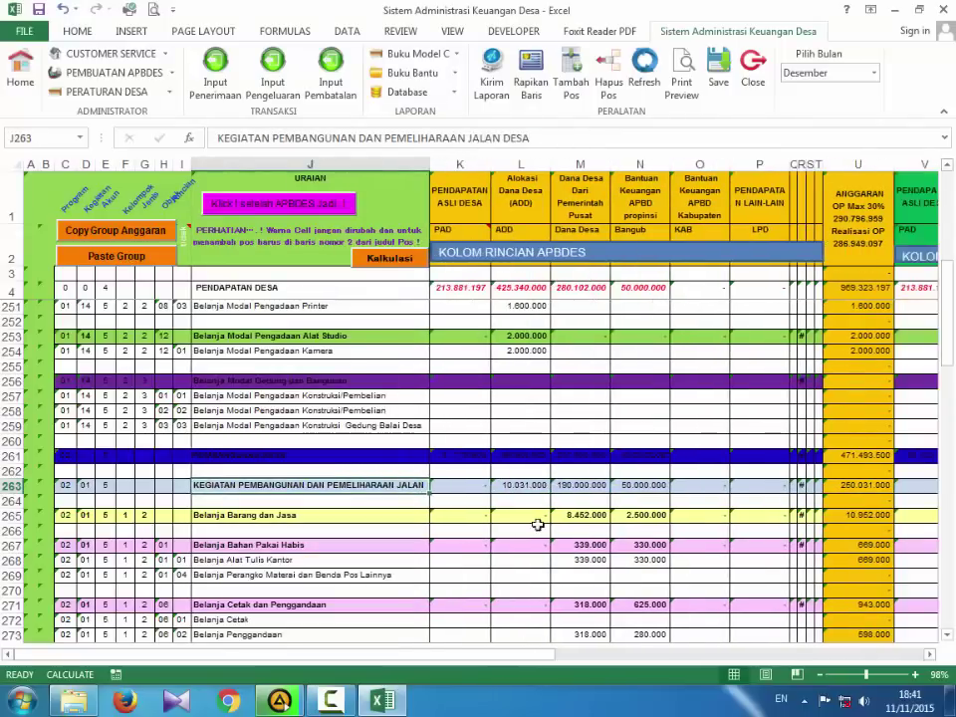
Inspect the Dana Desa spending details under the road activity, from Belanja Bahan Pakai Habis down to Honorarium
click(577, 565)
scroll(597, 588, down, 4)
click(593, 588)
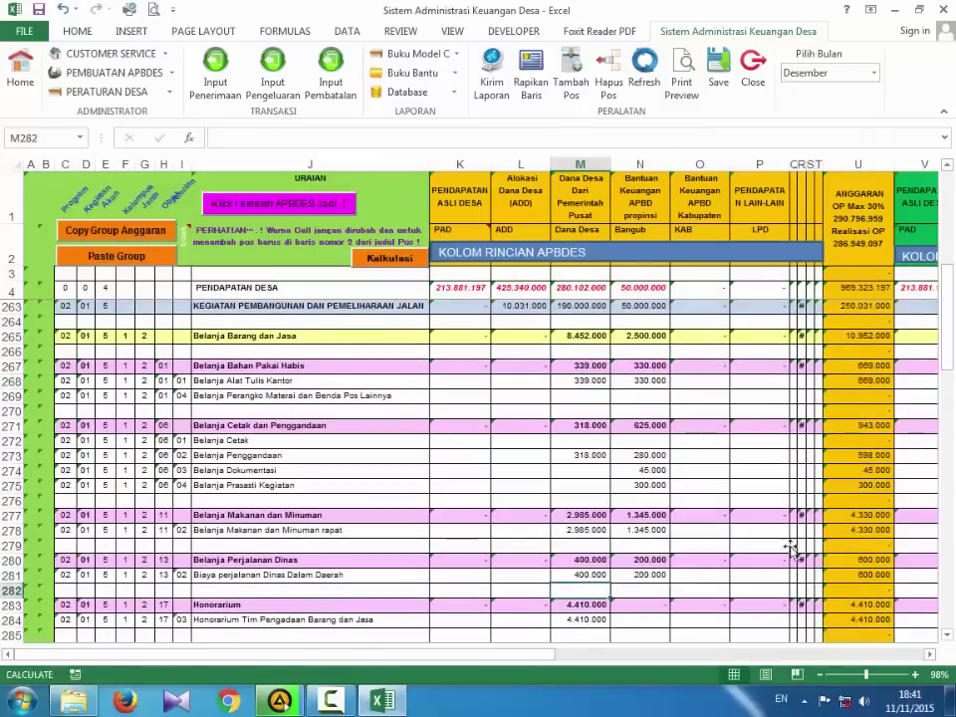
Check the PENDAPATAN DESA formulas for Bangub, KAB and LPD, along with the LPD column's PENDAPATAN ASLI DESA formula
drag(946, 315, 949, 169)
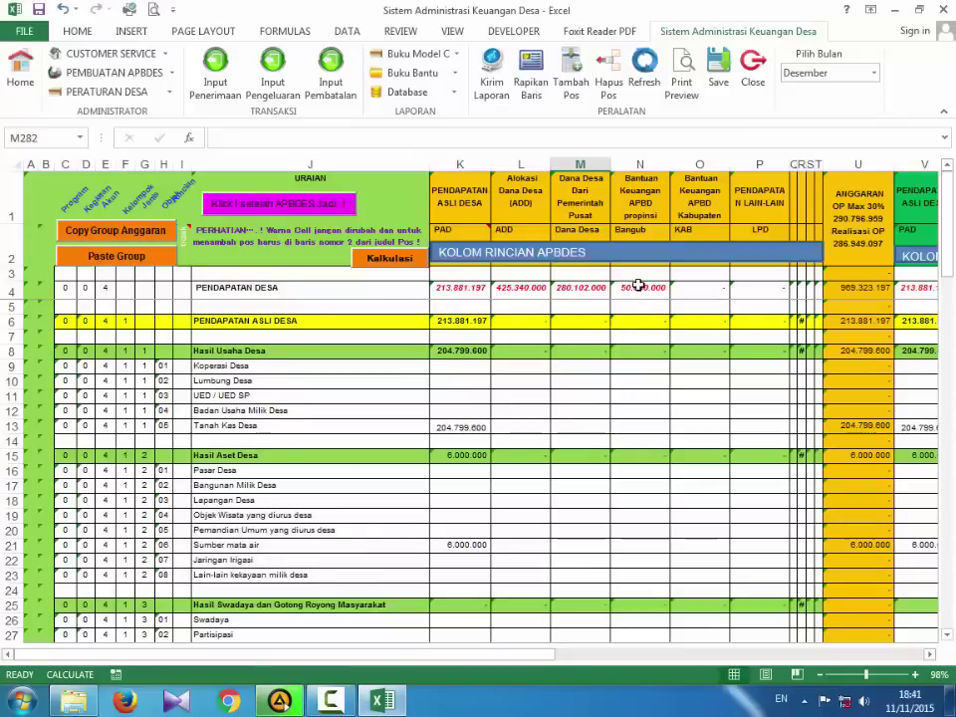
click(638, 285)
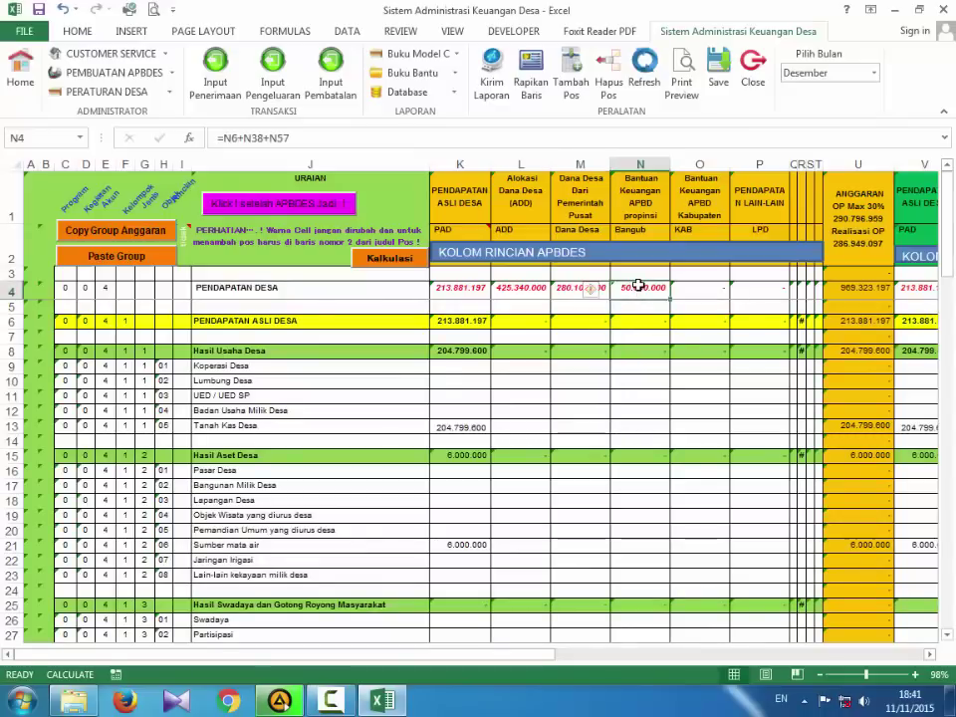
click(707, 290)
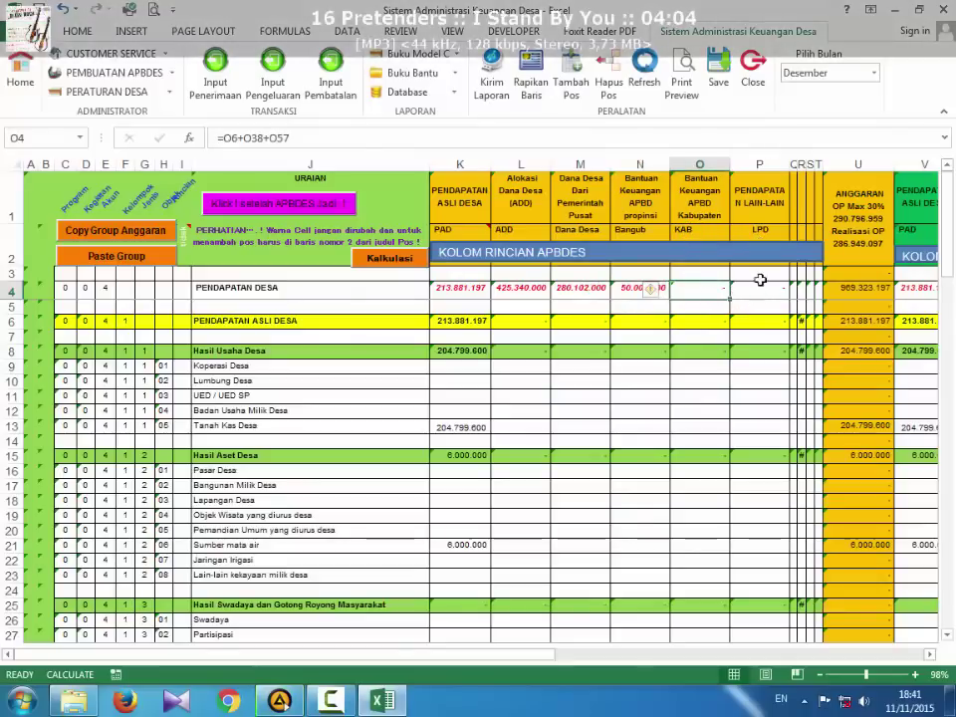
click(758, 286)
click(758, 321)
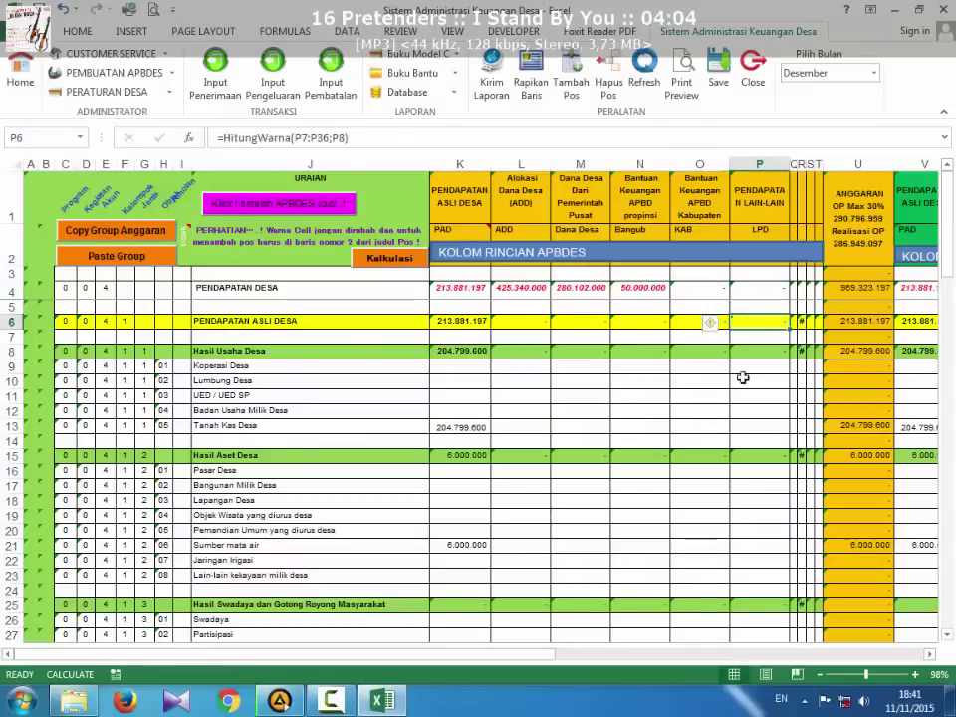
click(686, 408)
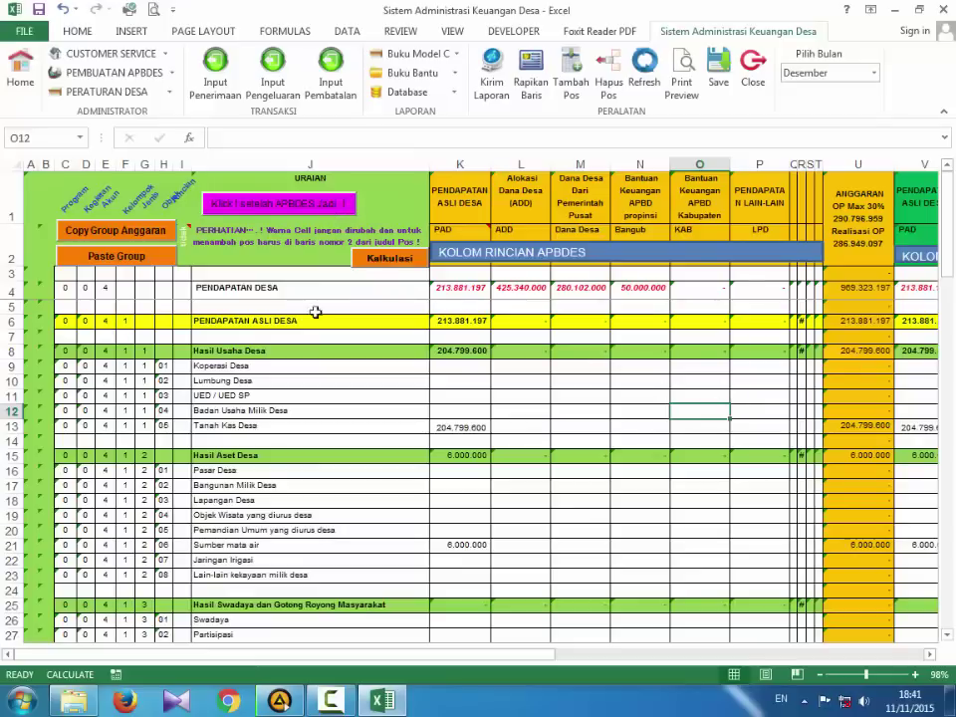
click(693, 392)
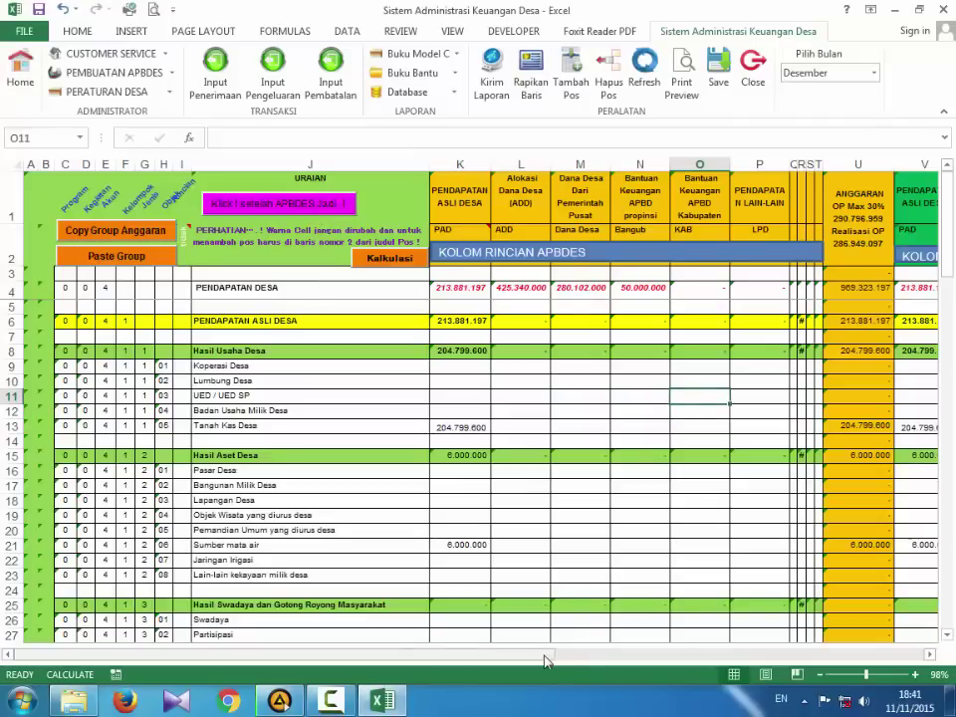
Check the PENDAPATAN DESA formulas for PAD and ADD in KOLOM RINCIAN PERUBAHAN APBDES, and the revised PAD income amounts in rows 13 and 32
drag(544, 655, 659, 683)
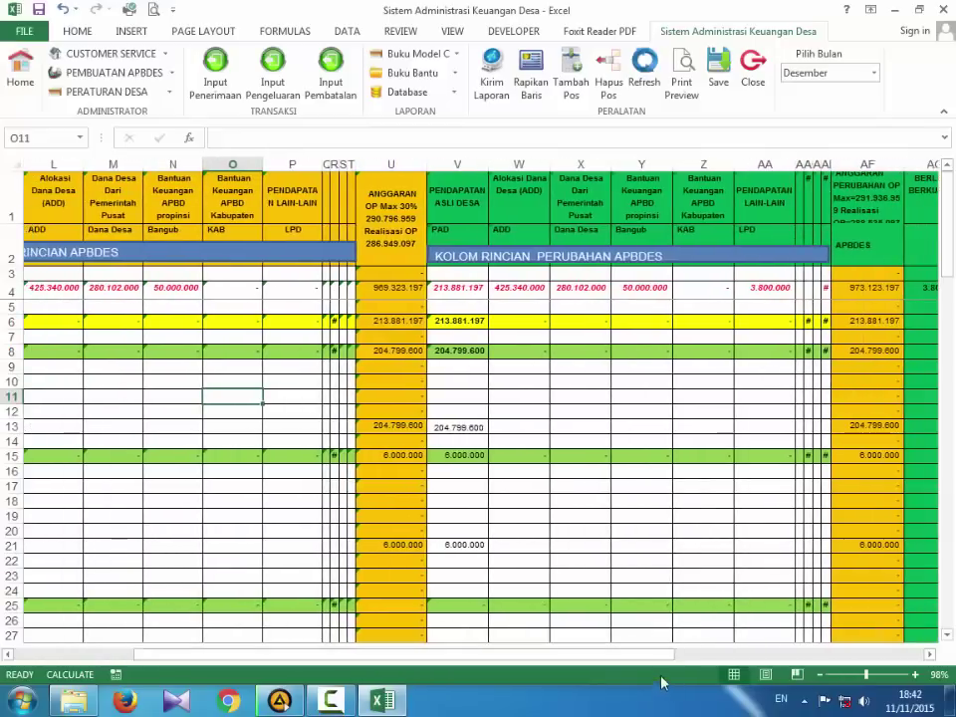
click(456, 288)
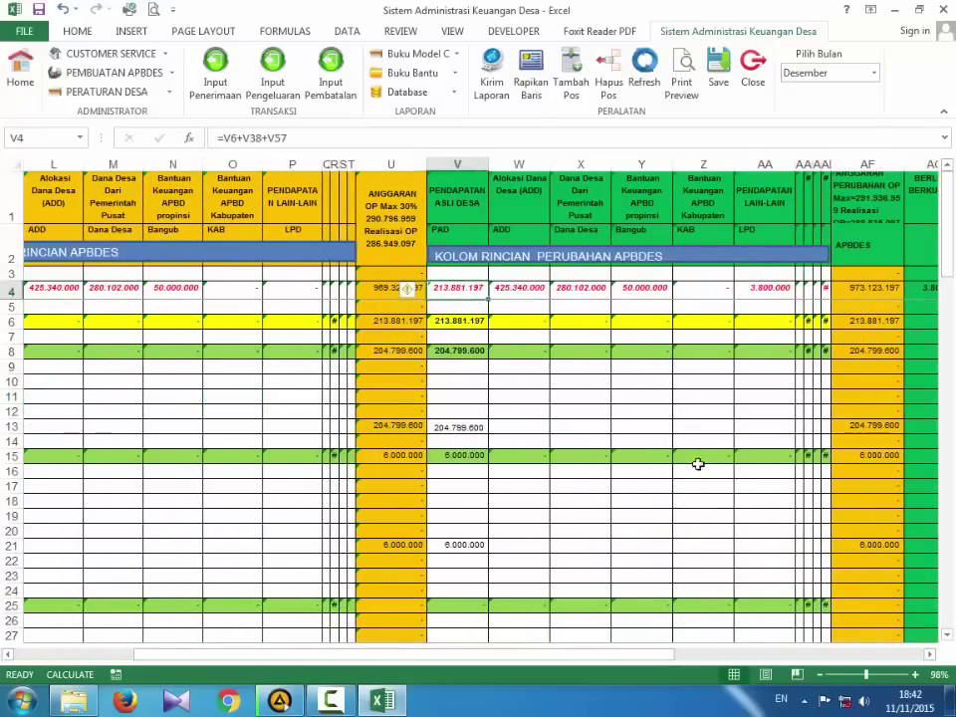
click(518, 291)
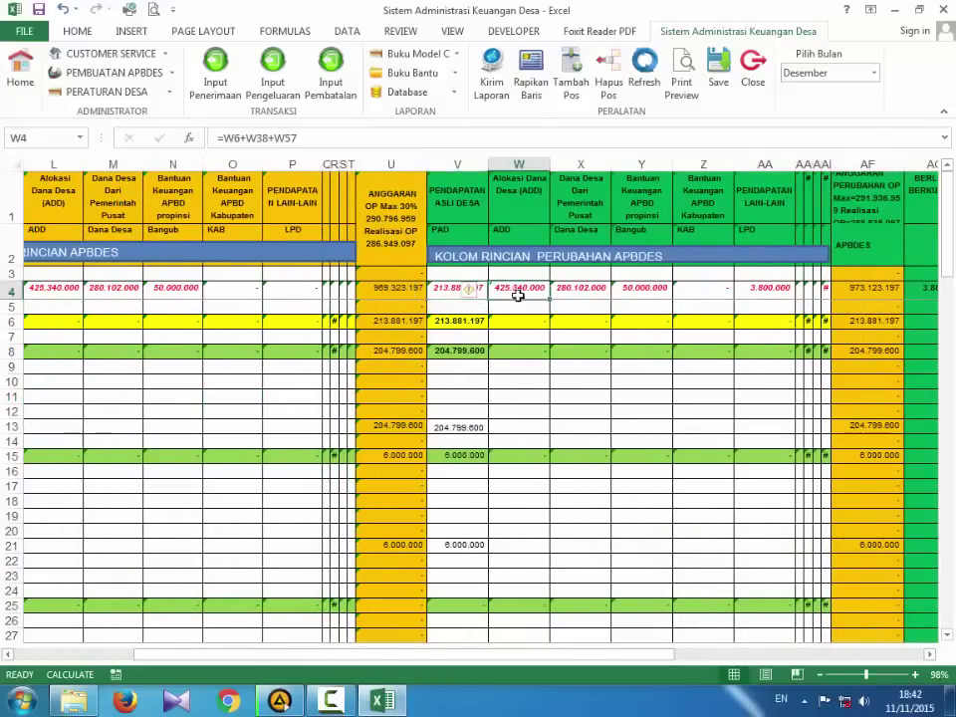
click(473, 393)
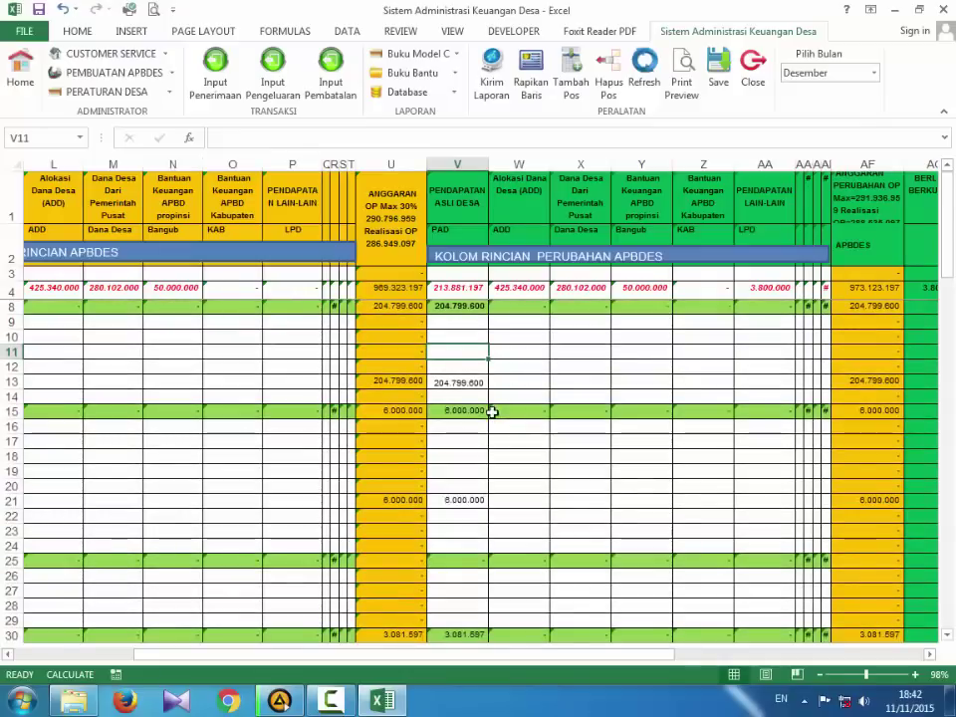
click(467, 380)
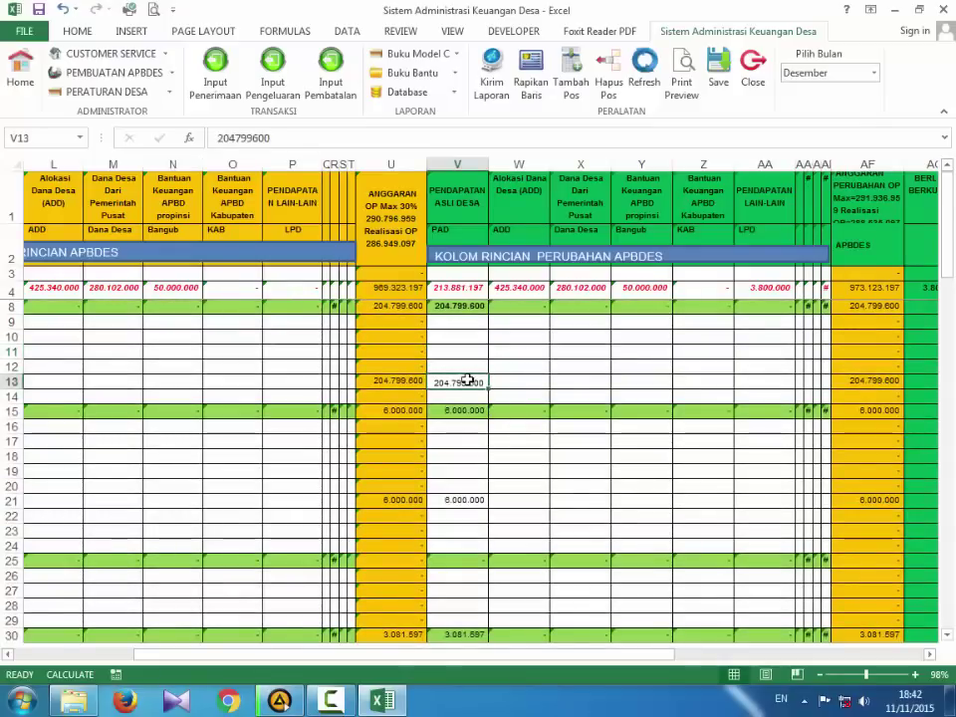
click(474, 484)
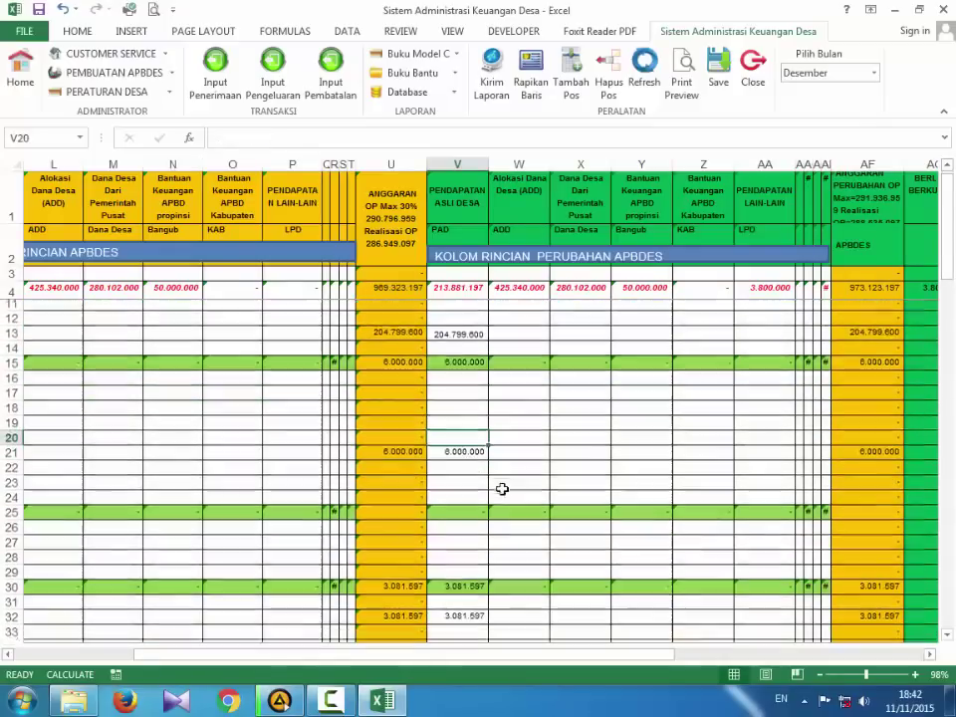
click(475, 485)
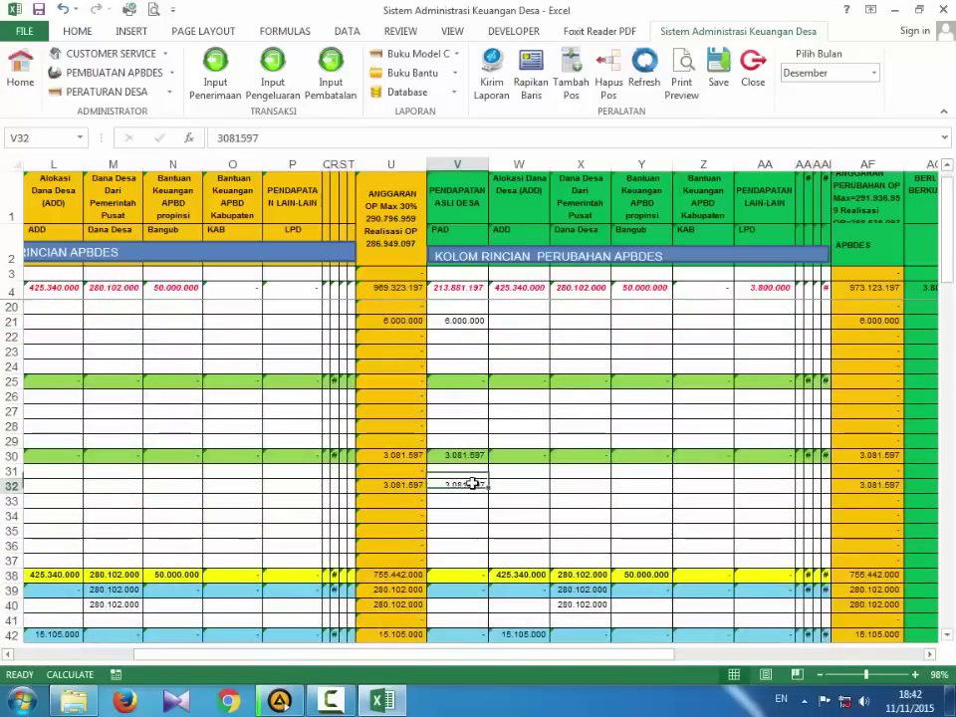
Check the revised Dana Desa transfer, the ADD tax and levy shares, and the ADD amount for Penghasilan Tetap Pemerintah Desa
click(572, 515)
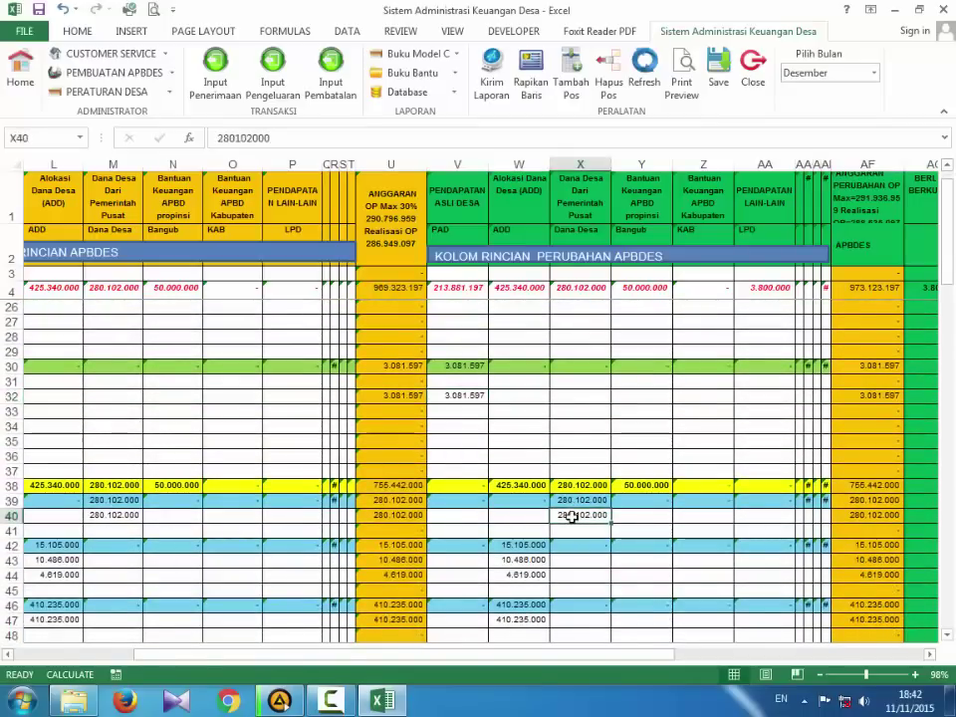
click(521, 488)
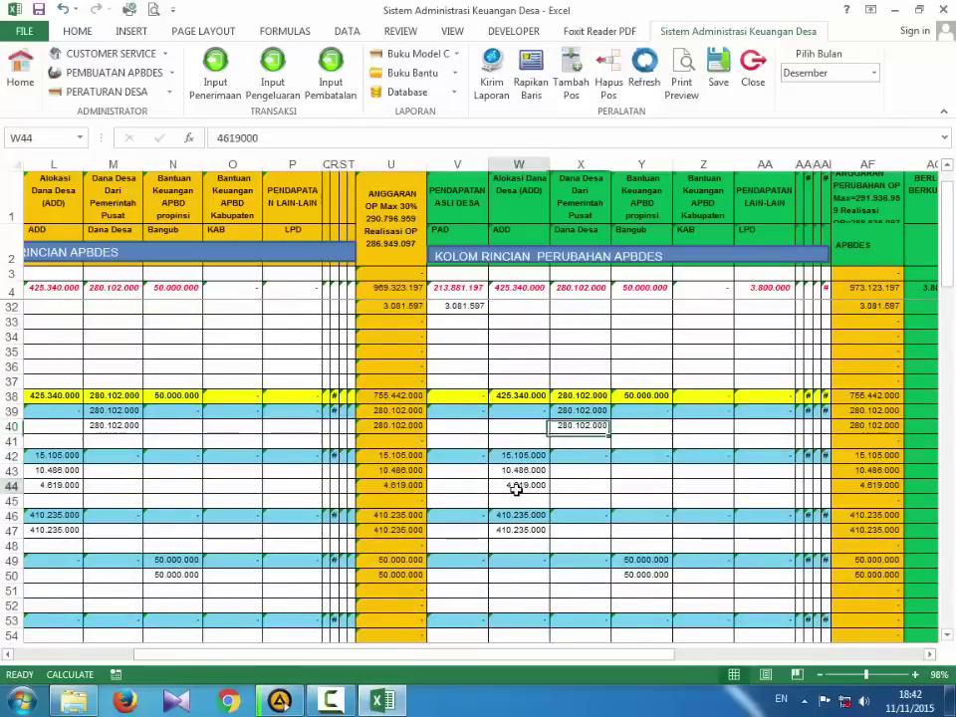
key(Up)
scroll(609, 543, down, 7)
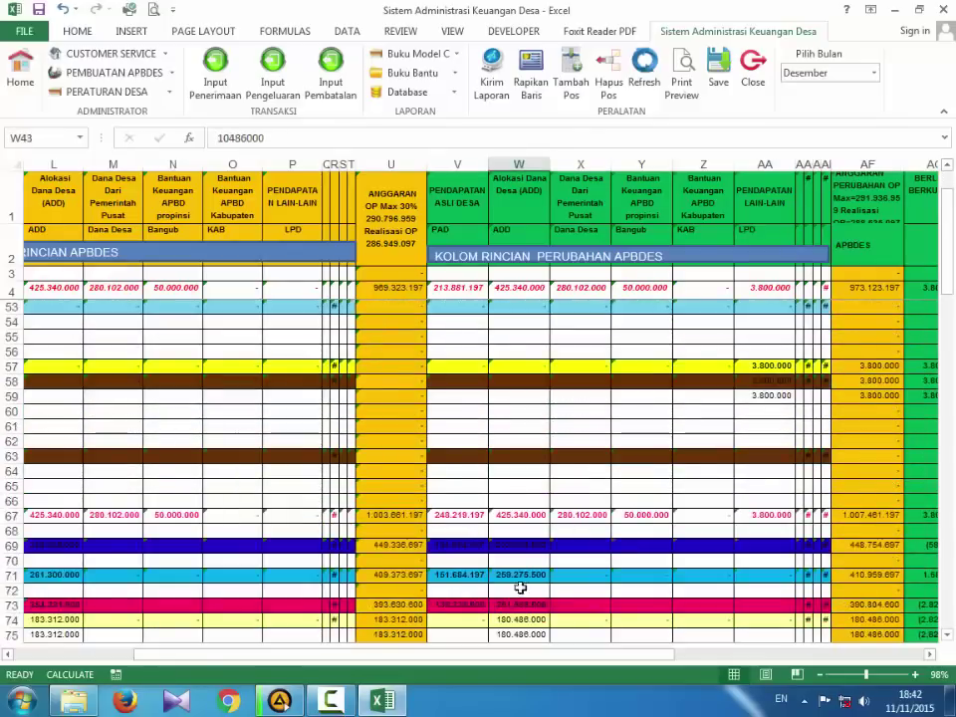
scroll(521, 587, down, 2)
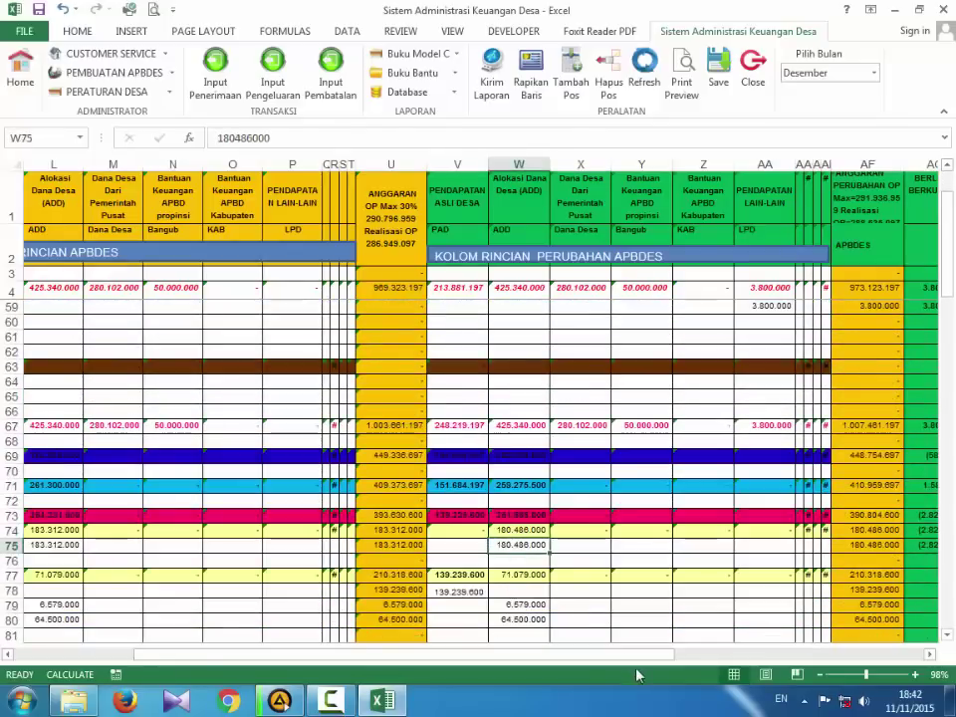
Review the spending descriptions and amounts under KEGIATAN OPERASIONAL PEMERINTAH DESA and KEGIATAN OPERASIONAL BPD in the original APBDES columns
drag(637, 655, 481, 629)
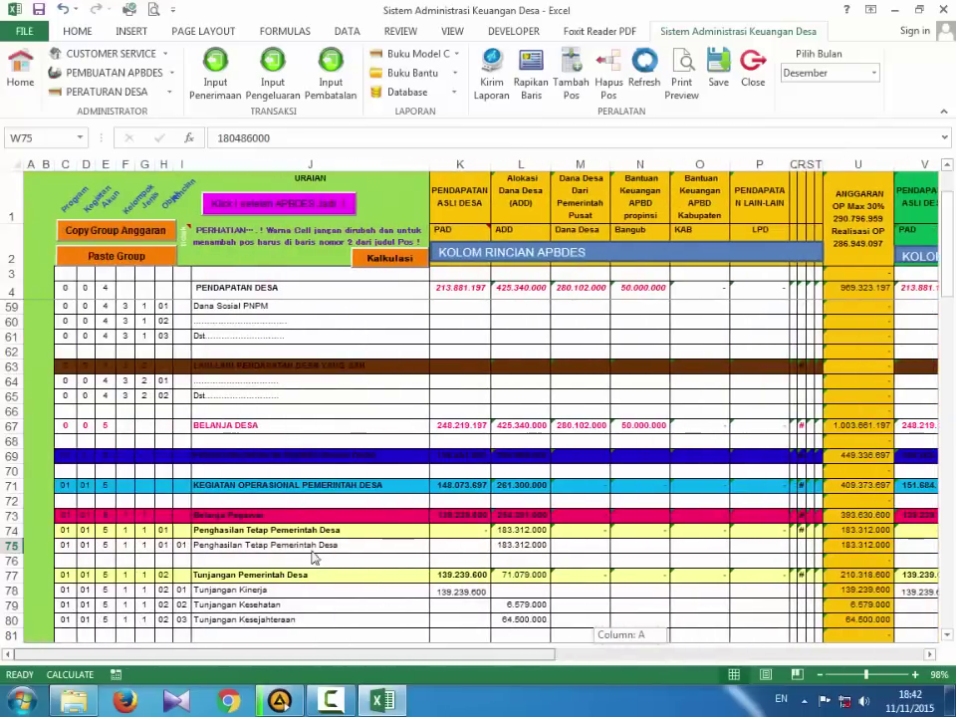
scroll(273, 479, down, 5)
click(260, 474)
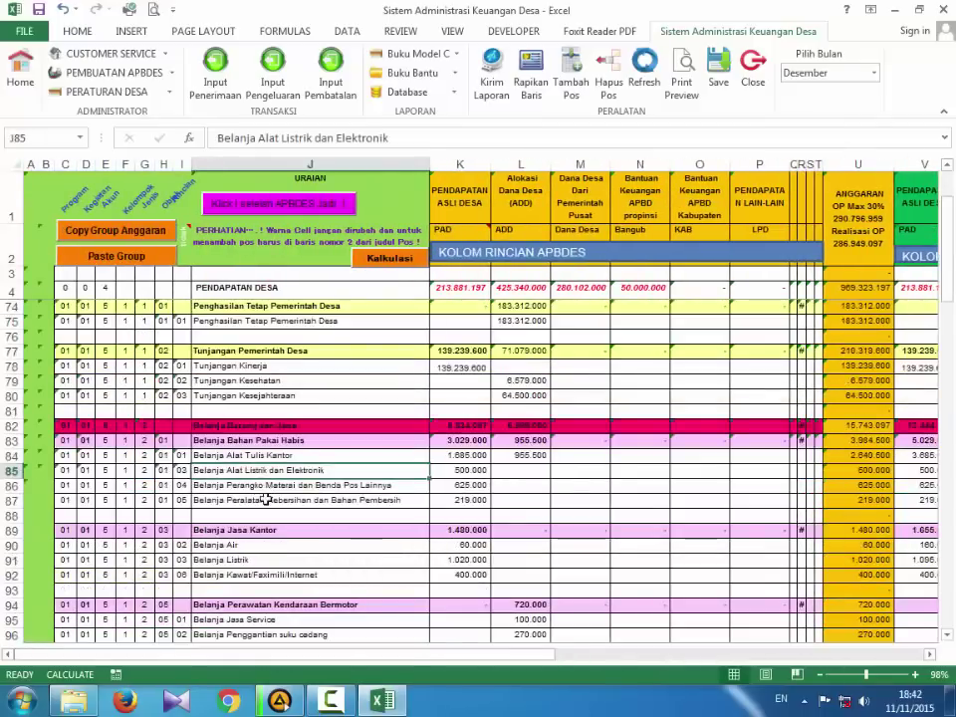
scroll(265, 488, down, 3)
scroll(265, 493, up, 2)
scroll(266, 499, down, 1)
scroll(266, 498, down, 3)
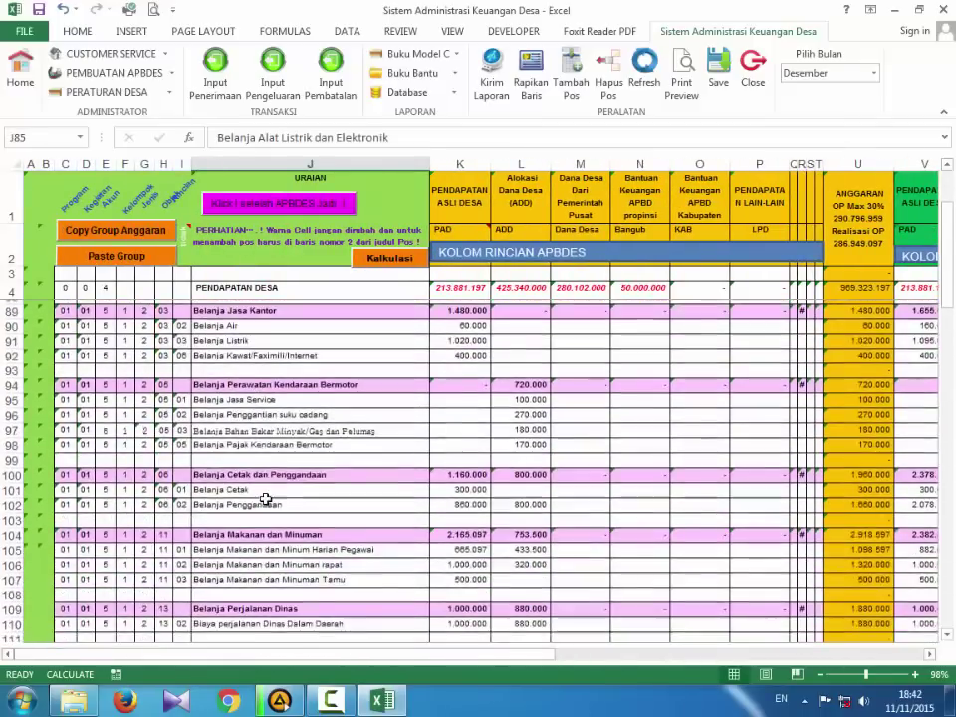
scroll(266, 499, up, 9)
scroll(266, 500, down, 4)
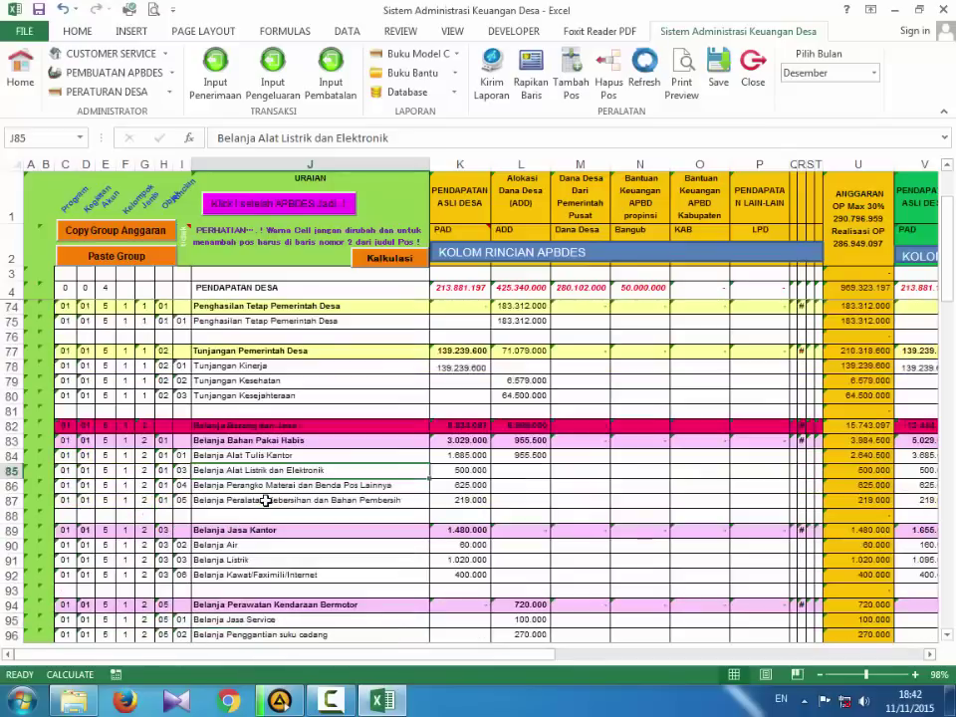
scroll(266, 503, down, 10)
scroll(267, 510, down, 6)
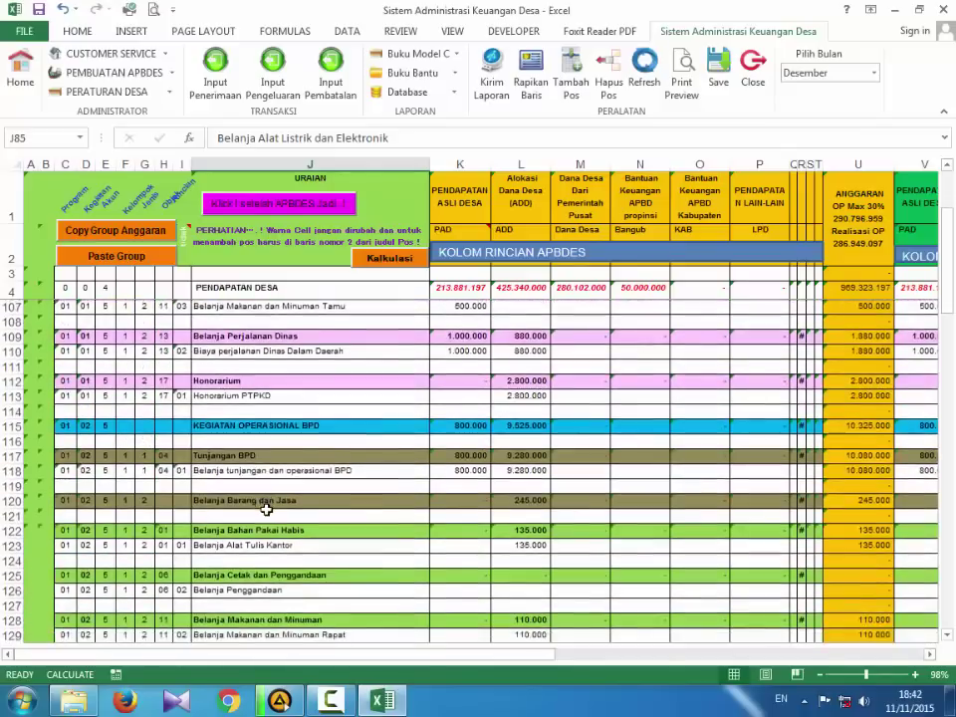
Compare the Kegiatan codes in column D for KEGIATAN PEMILIHAN KEPALA DESA and the following KEGIATAN PENDIDIKAN, PELATIHAN, DAN PENYULUHAN heading
scroll(266, 507, up, 11)
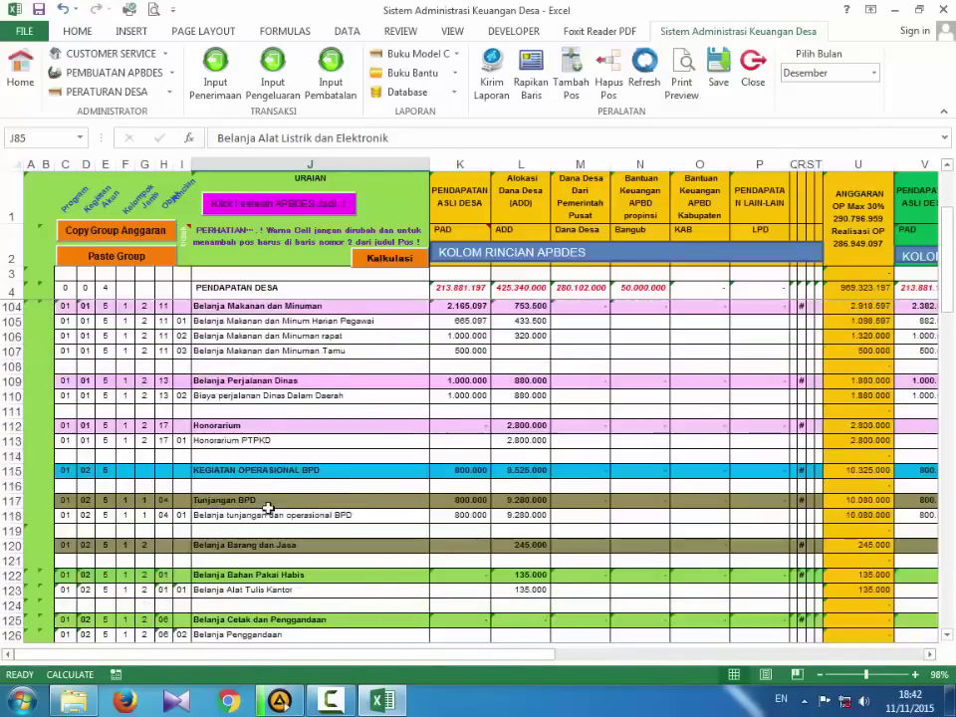
scroll(266, 490, up, 9)
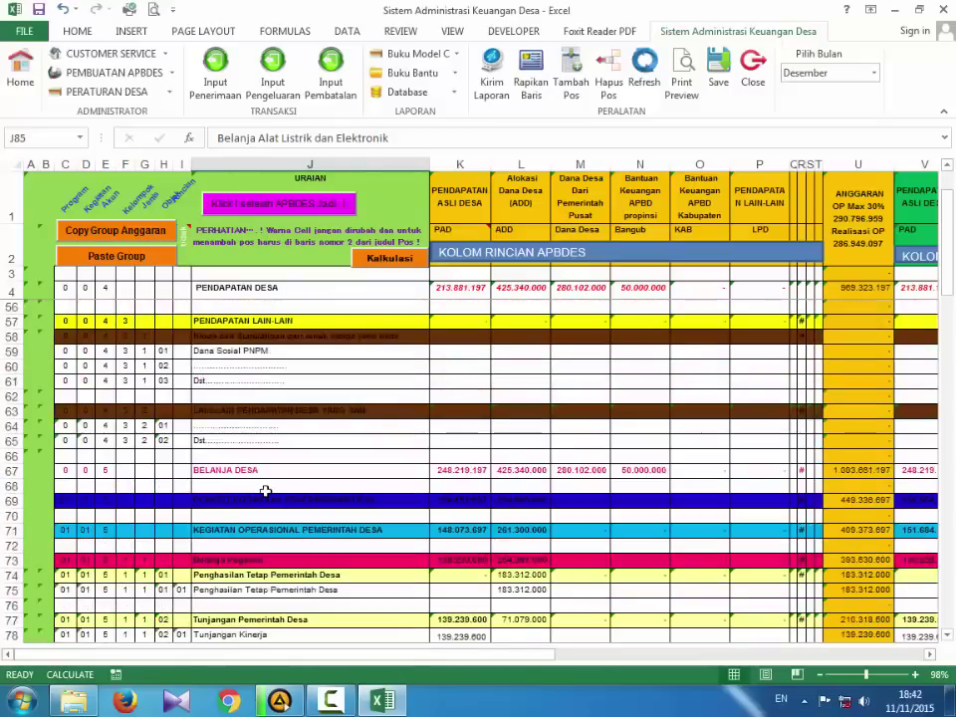
scroll(266, 490, up, 5)
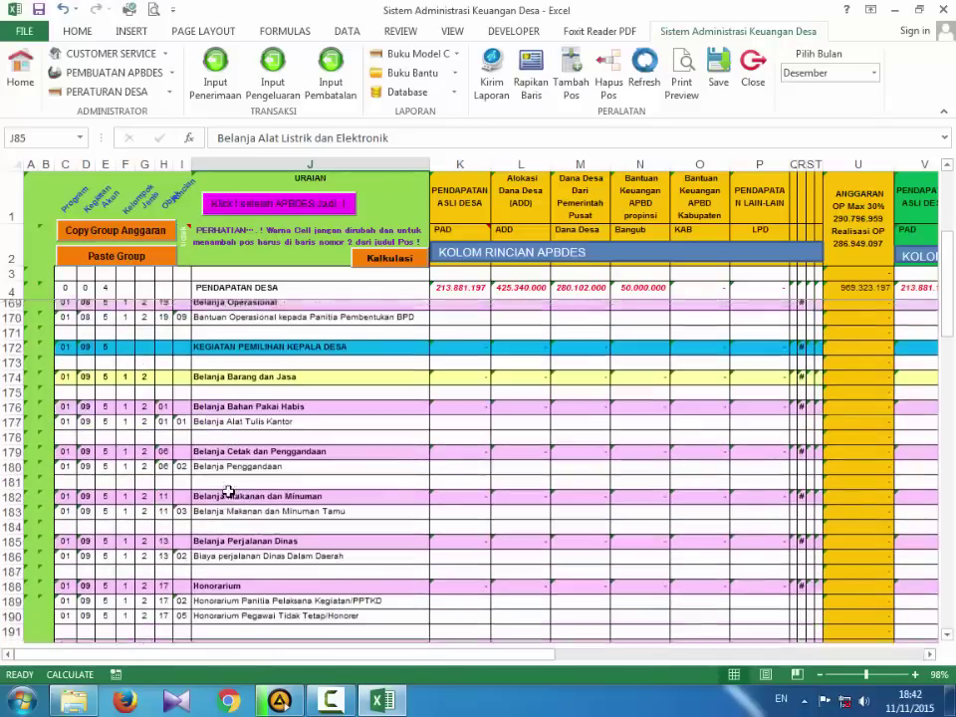
scroll(269, 504, down, 1)
scroll(262, 504, down, 2)
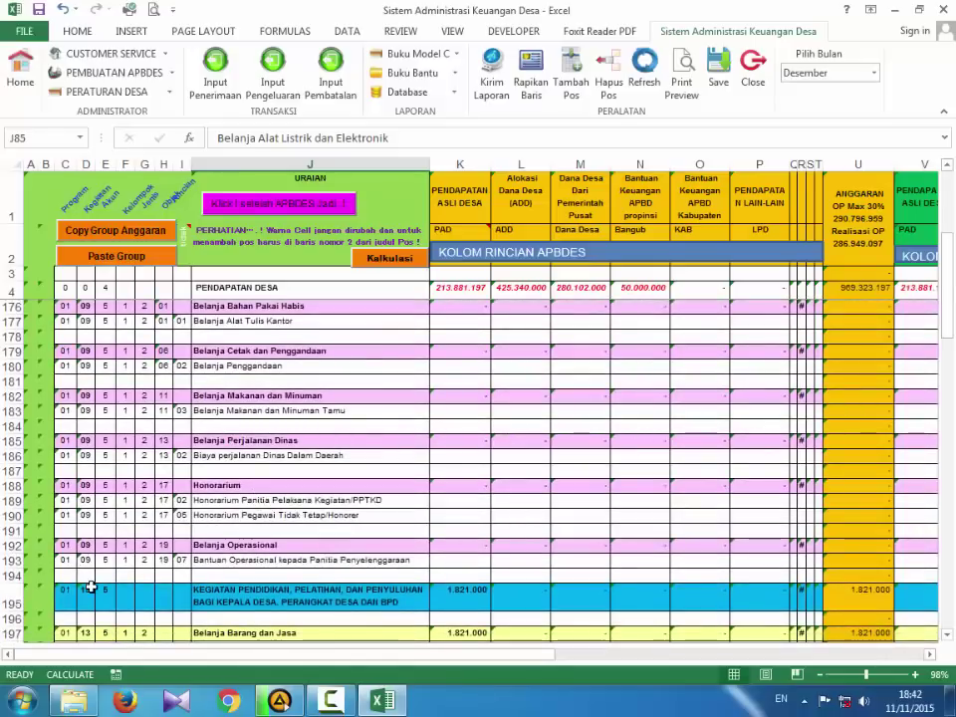
click(91, 587)
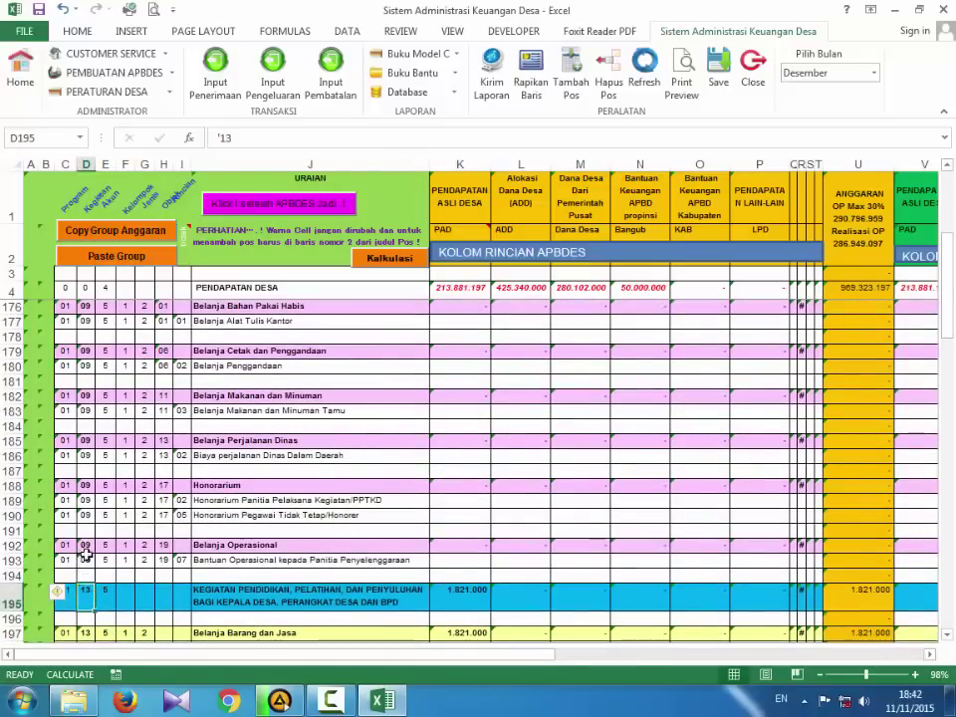
click(88, 560)
click(88, 596)
Add two copies of the KEGIATAN PEMILIHAN KEPALA DESA block, rows 172 to 194, below it using Tambah Pos
scroll(79, 543, up, 2)
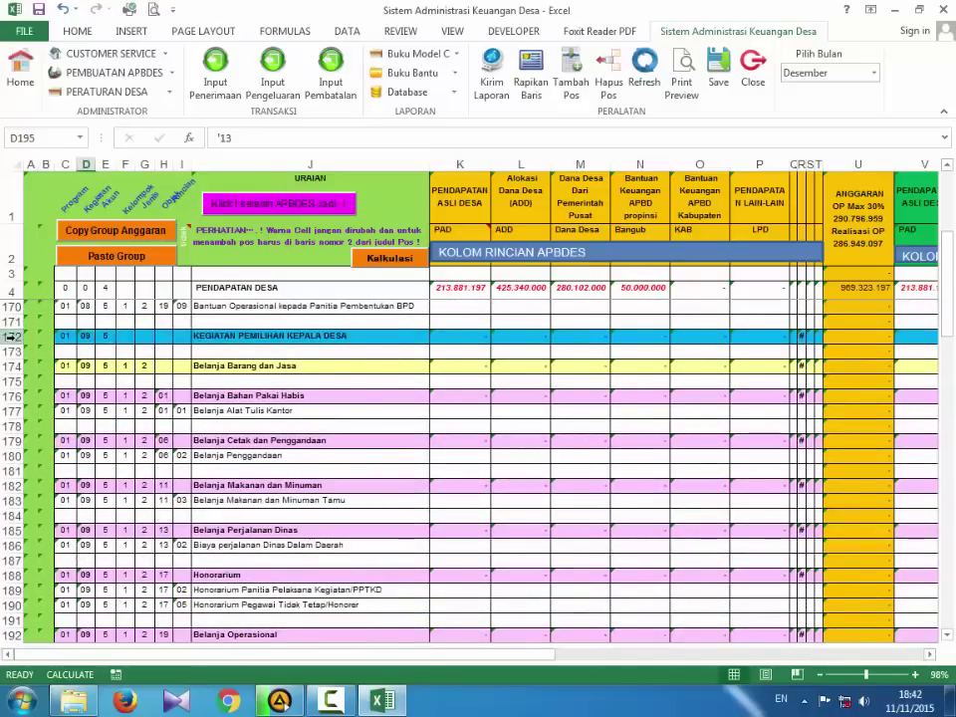
drag(10, 335, 10, 573)
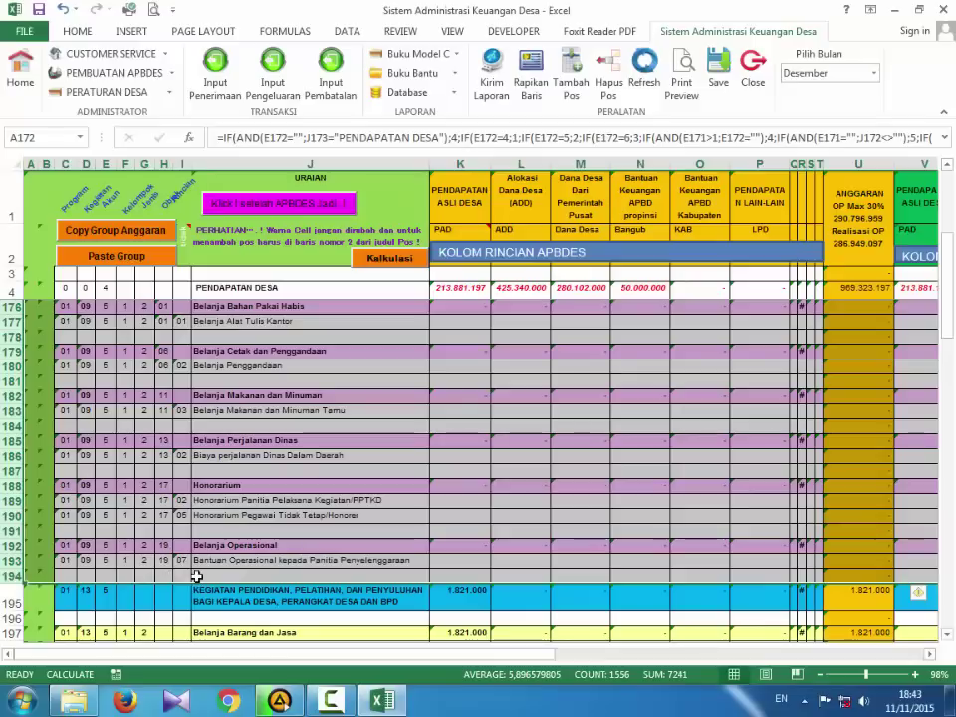
click(571, 88)
click(478, 407)
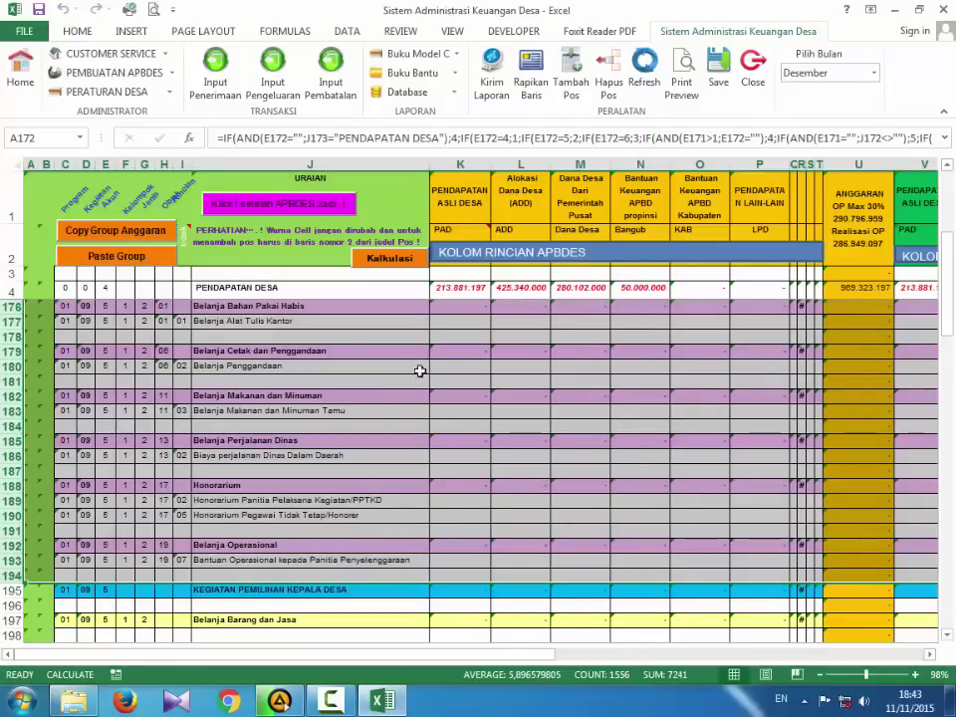
click(570, 77)
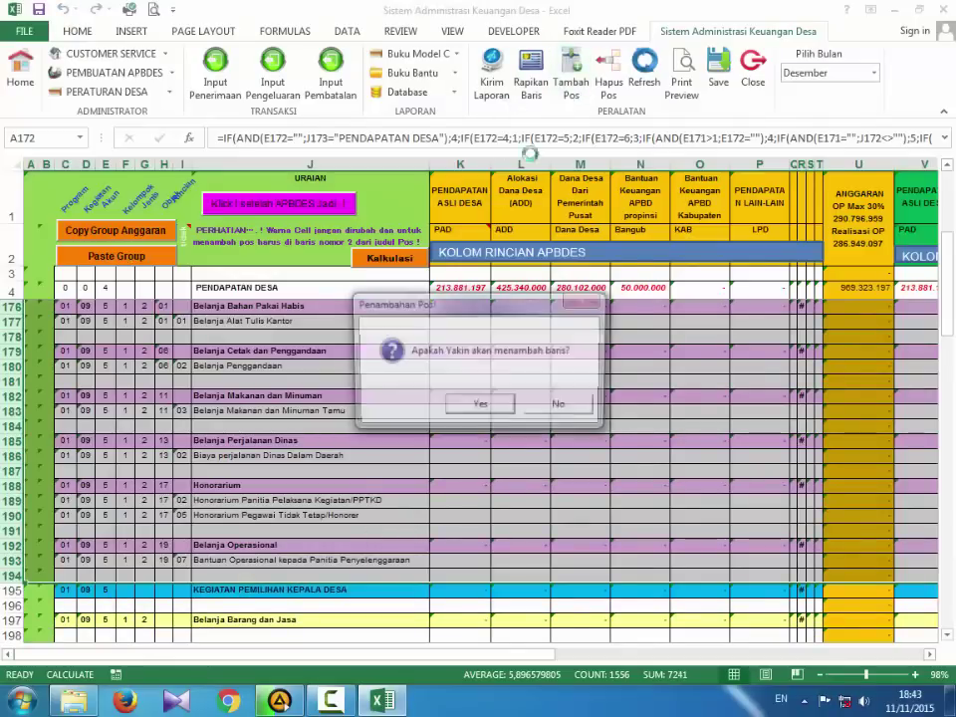
click(482, 408)
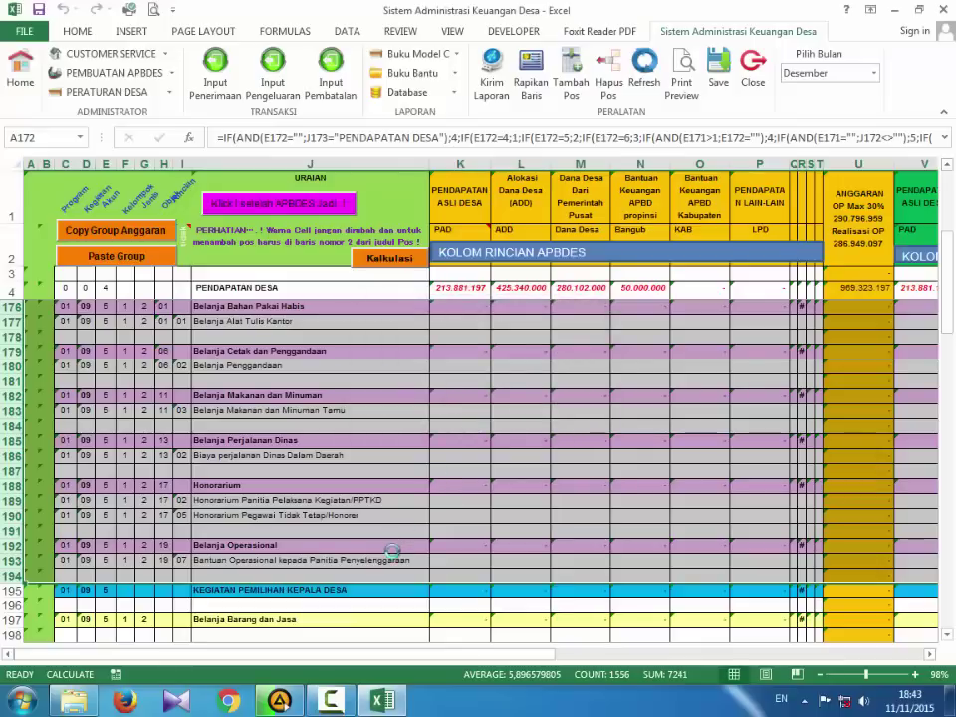
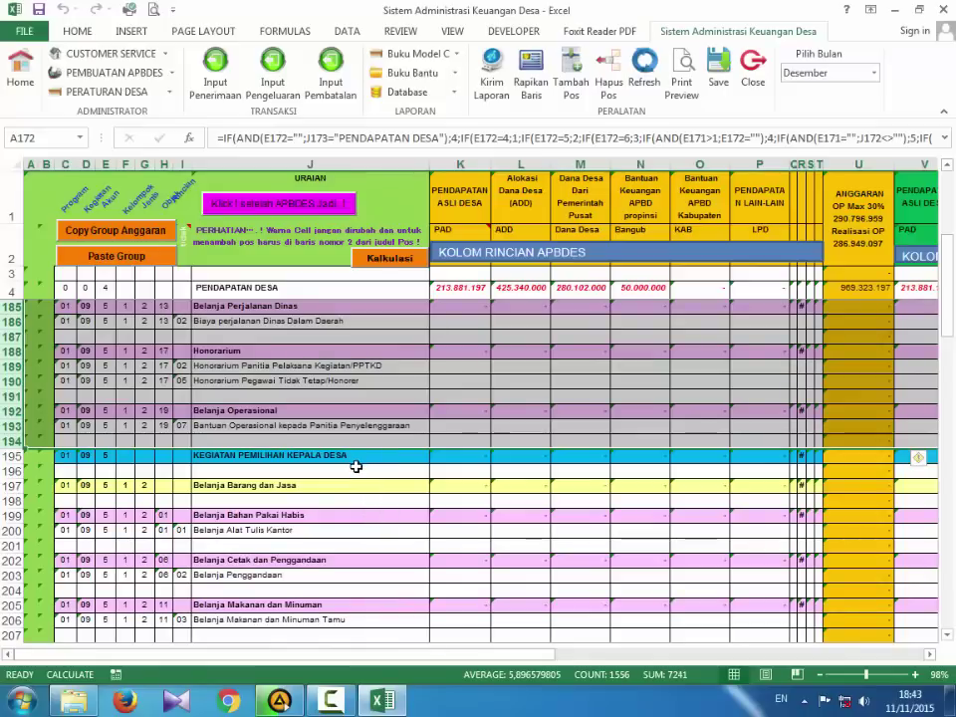
Set the Kegiatan code of the first copied KEGIATAN PEMILIHAN KEPALA DESA heading in cell D195 to 10
click(85, 455)
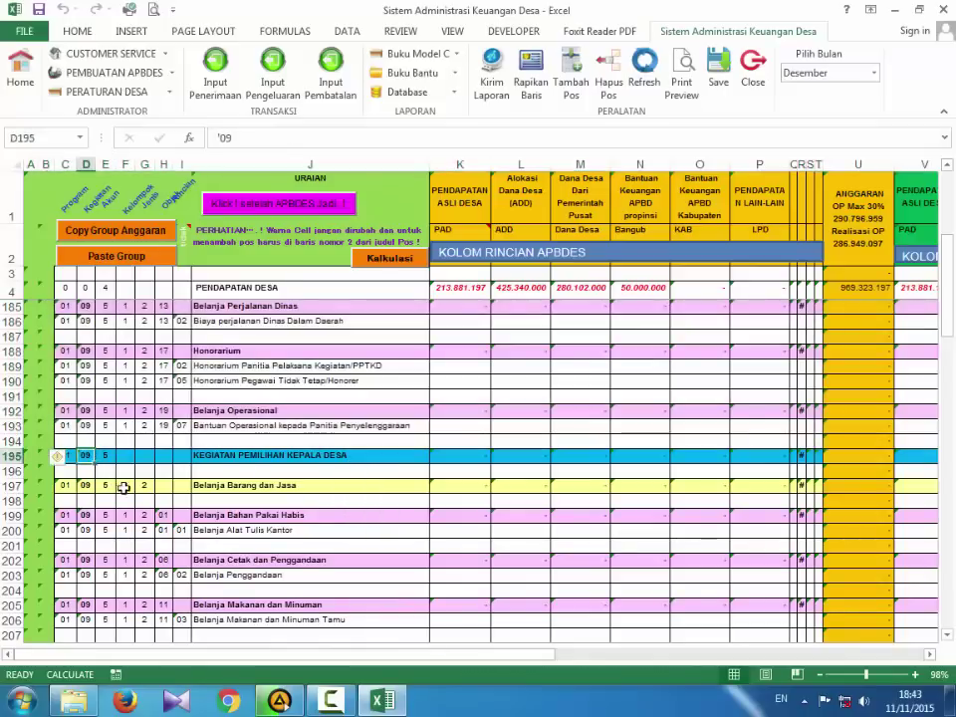
scroll(123, 487, down, 1)
click(251, 411)
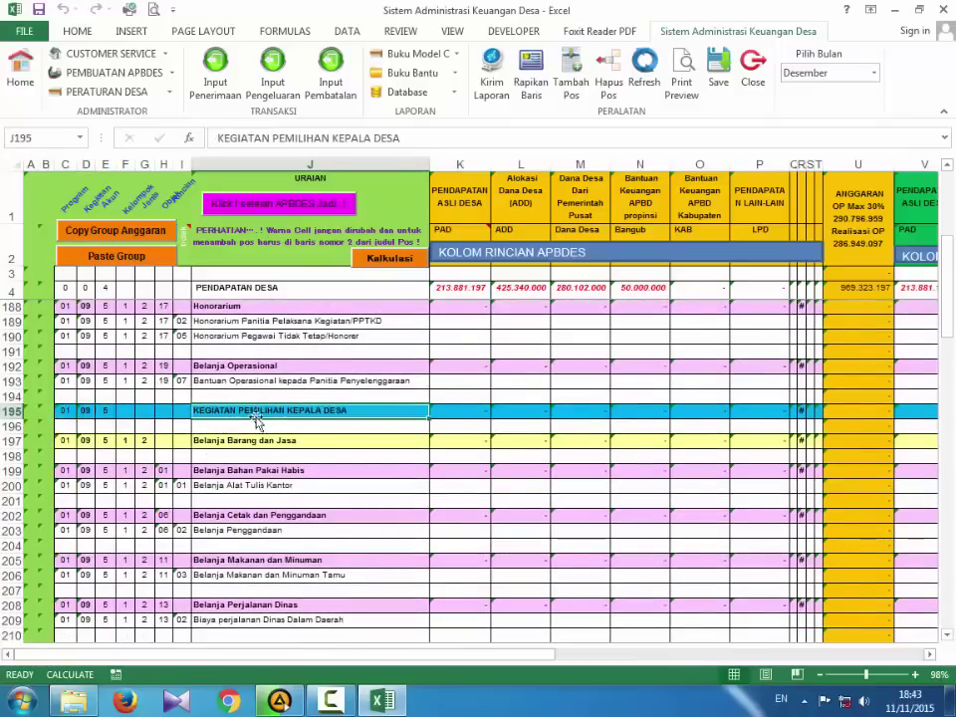
scroll(267, 442, up, 7)
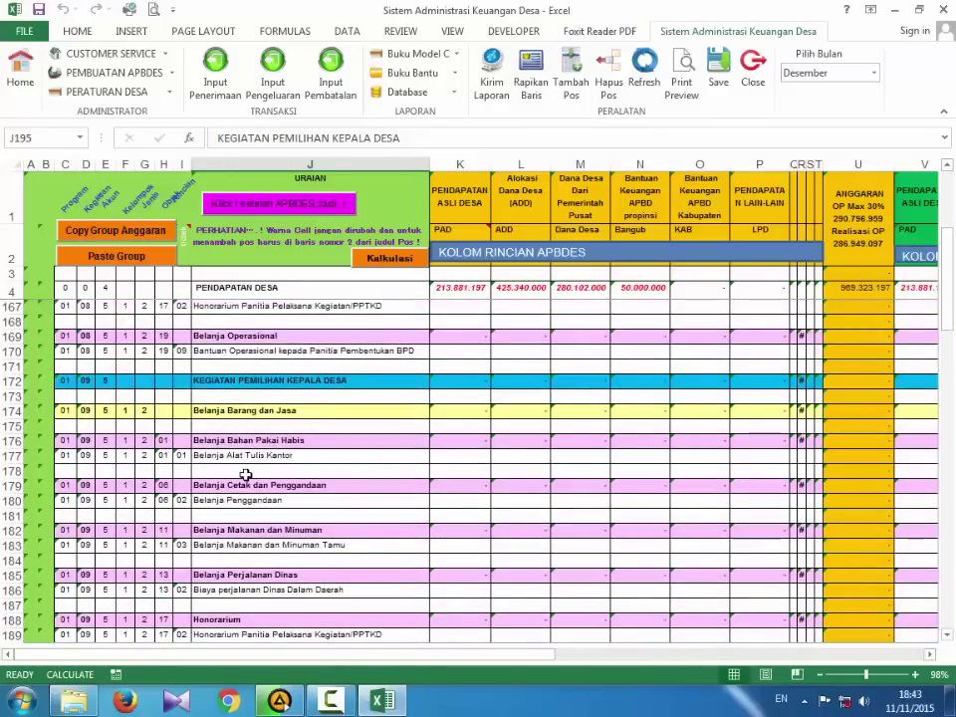
scroll(199, 474, down, 4)
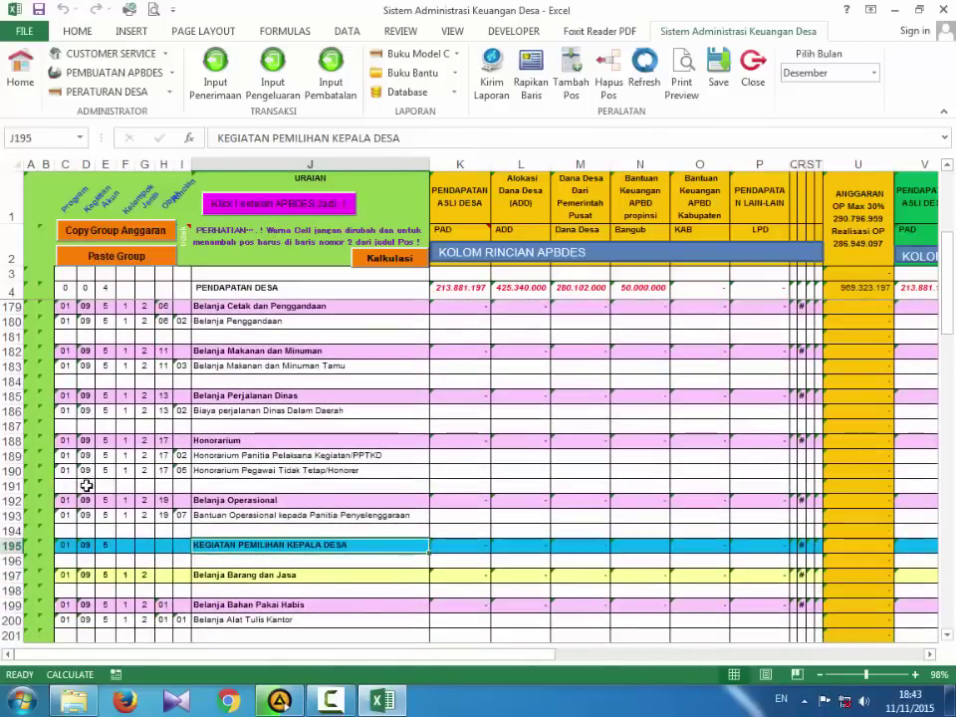
scroll(87, 485, down, 1)
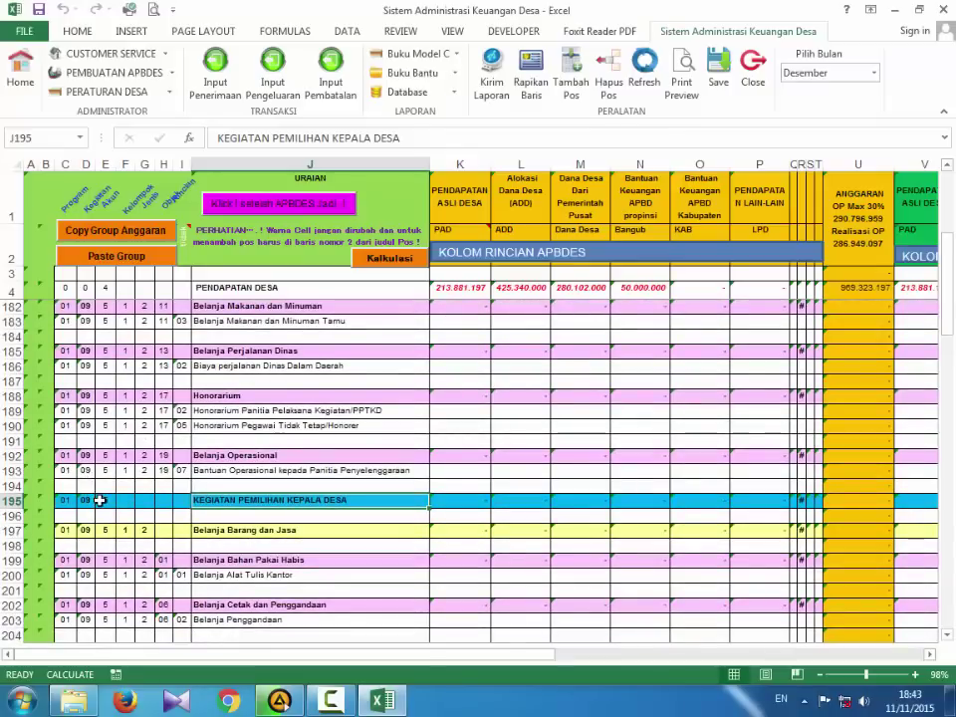
click(88, 501)
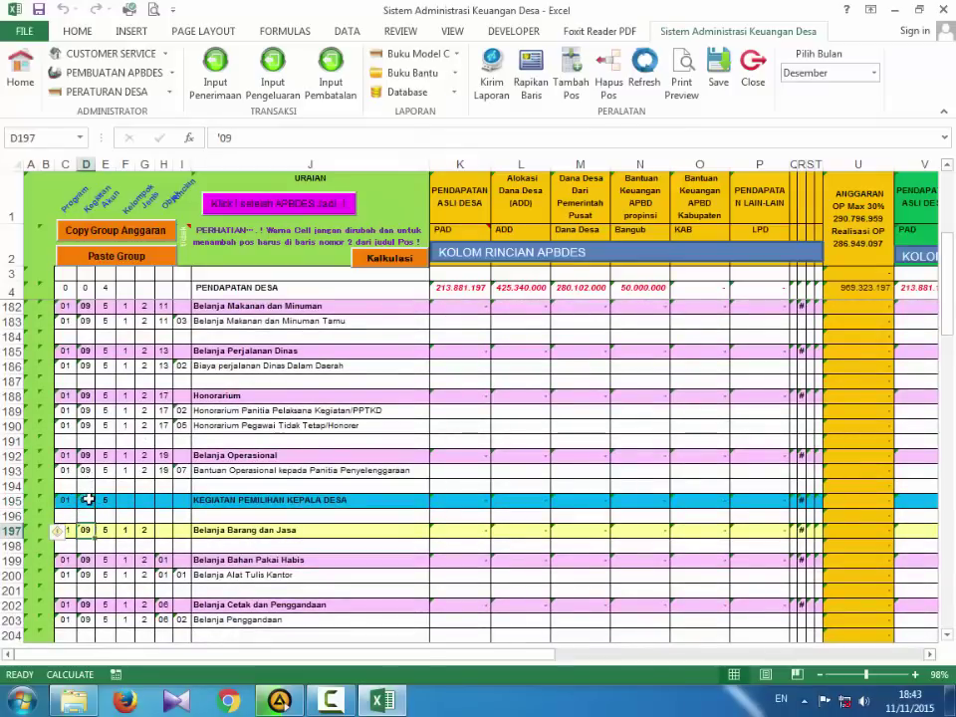
double_click(87, 500)
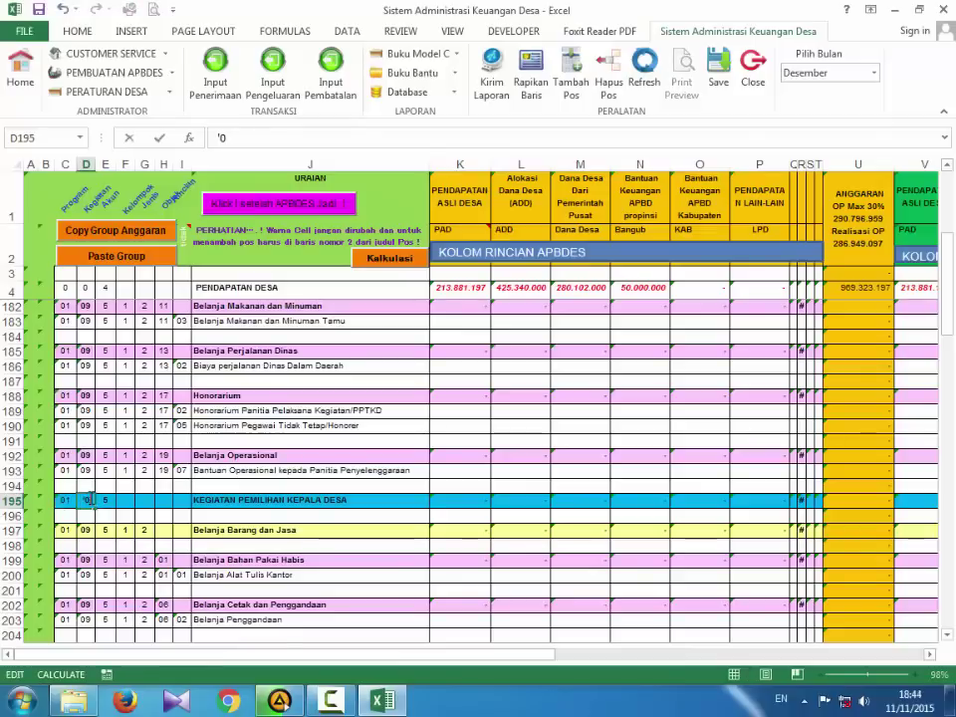
key(BackSpace)
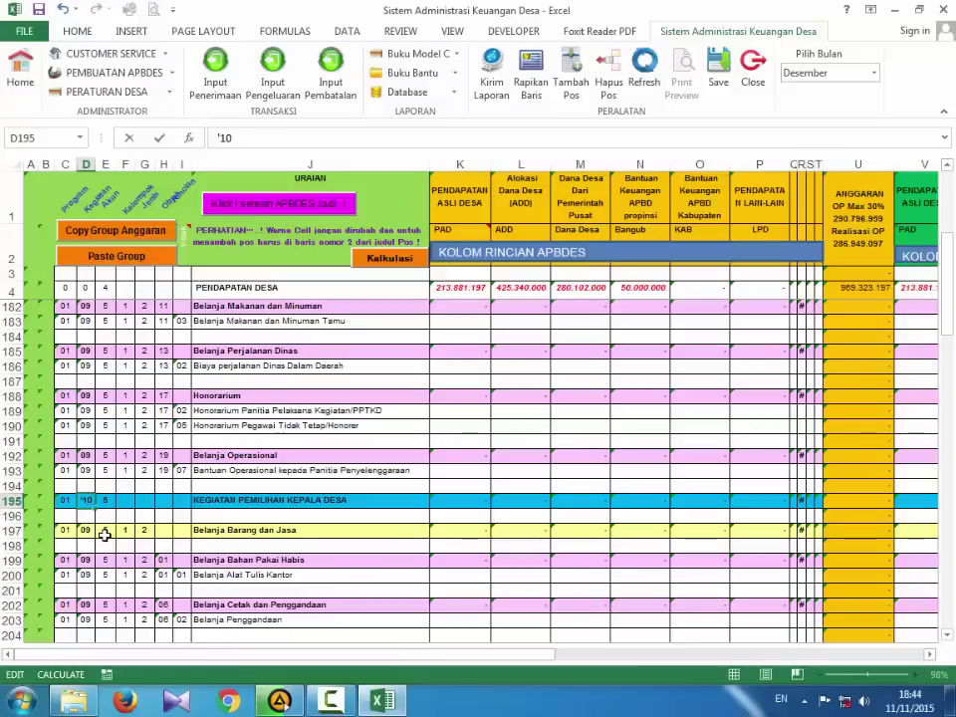
click(100, 530)
click(86, 531)
Replace all Kegiatan codes 09 with 10 in column D for the first copied block, rows 195 to 217
drag(85, 497, 94, 572)
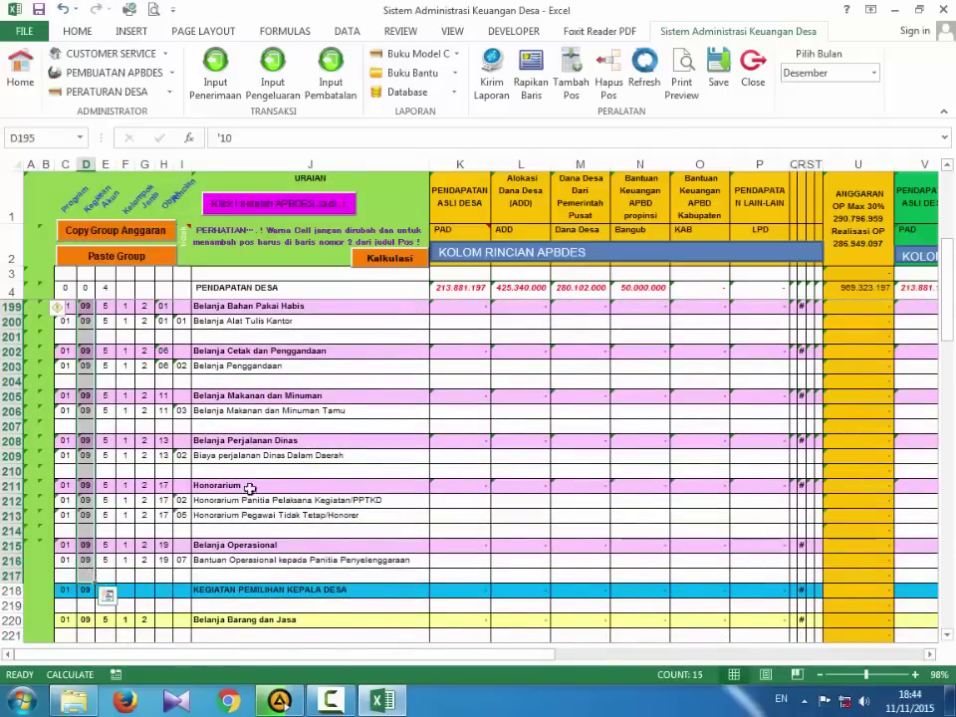
click(73, 31)
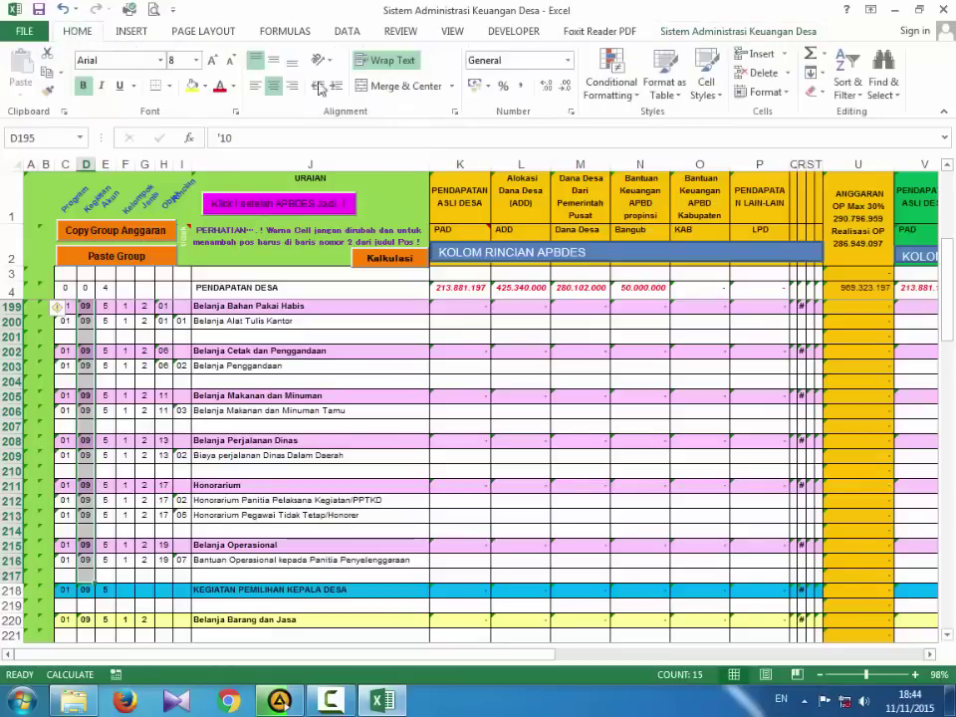
click(882, 82)
click(859, 130)
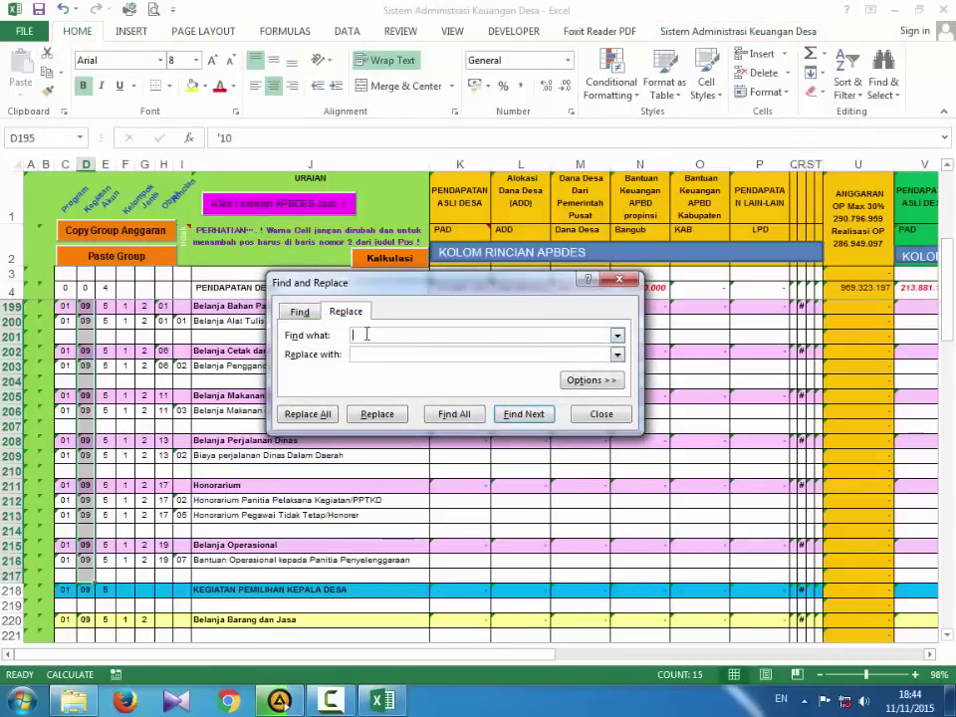
text(9)
click(356, 354)
text(1)
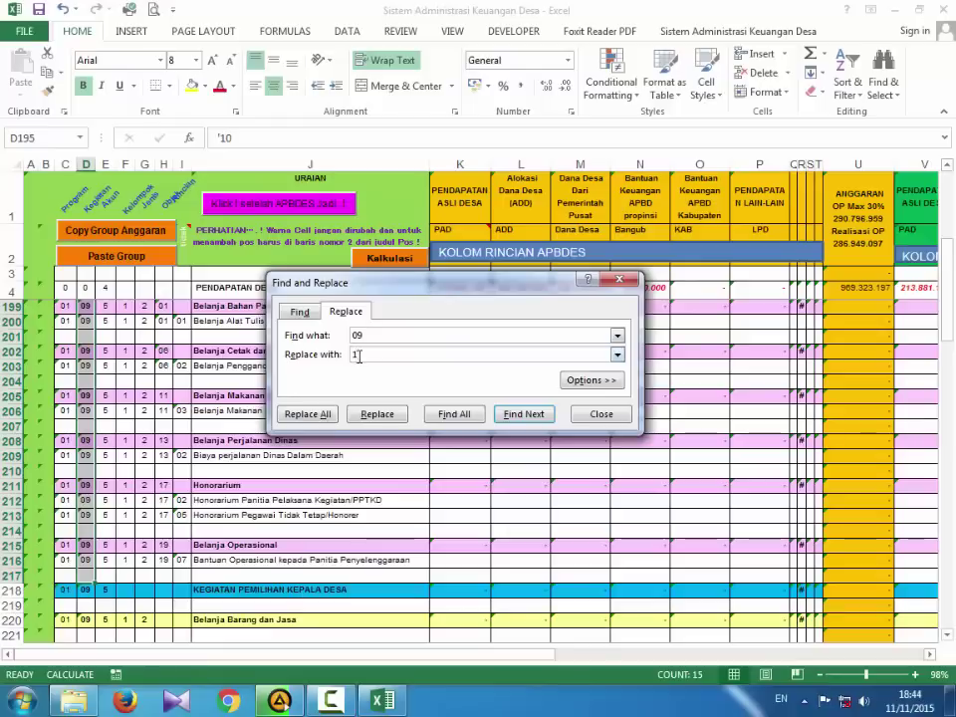
text(0)
click(319, 418)
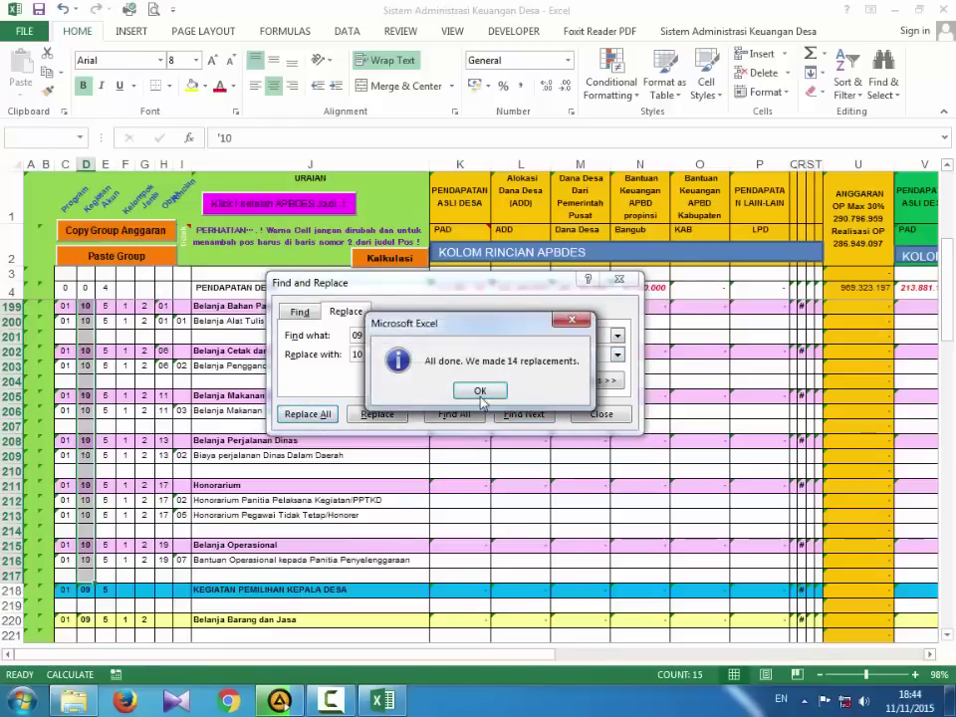
click(480, 393)
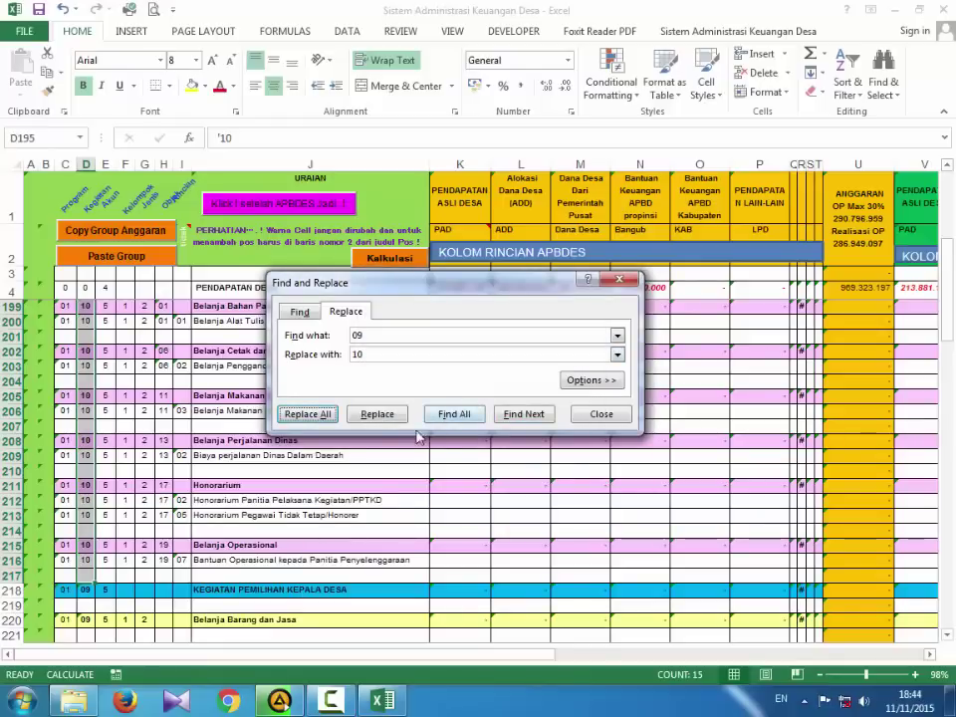
click(589, 416)
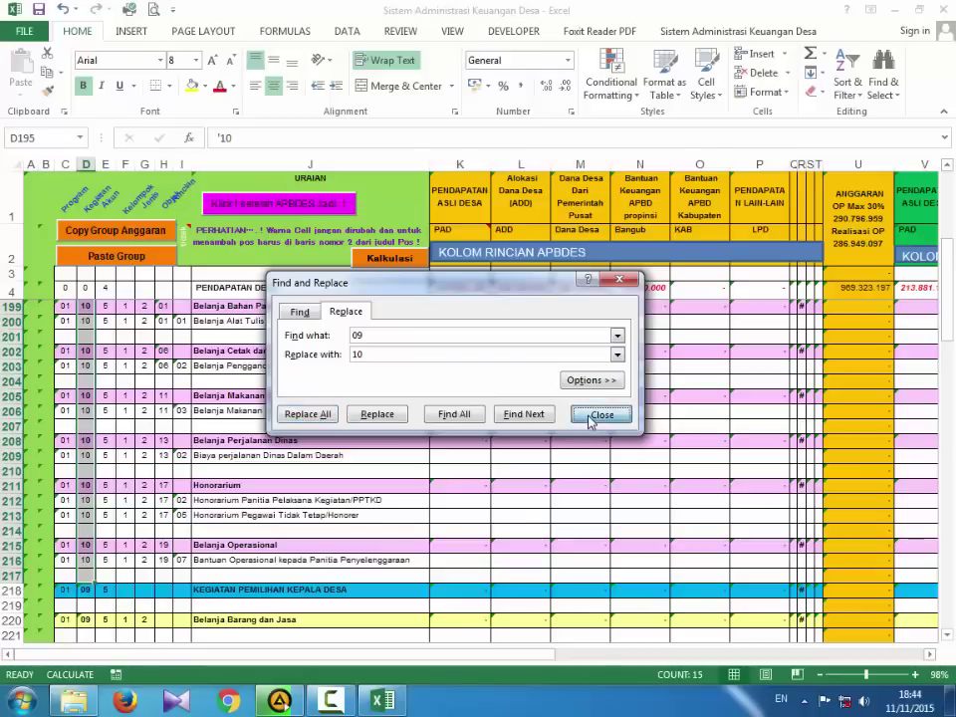
Delete the second copied KEGIATAN PEMILIHAN KEPALA DESA block, rows 218 to 240, using Hapus Pos
click(80, 530)
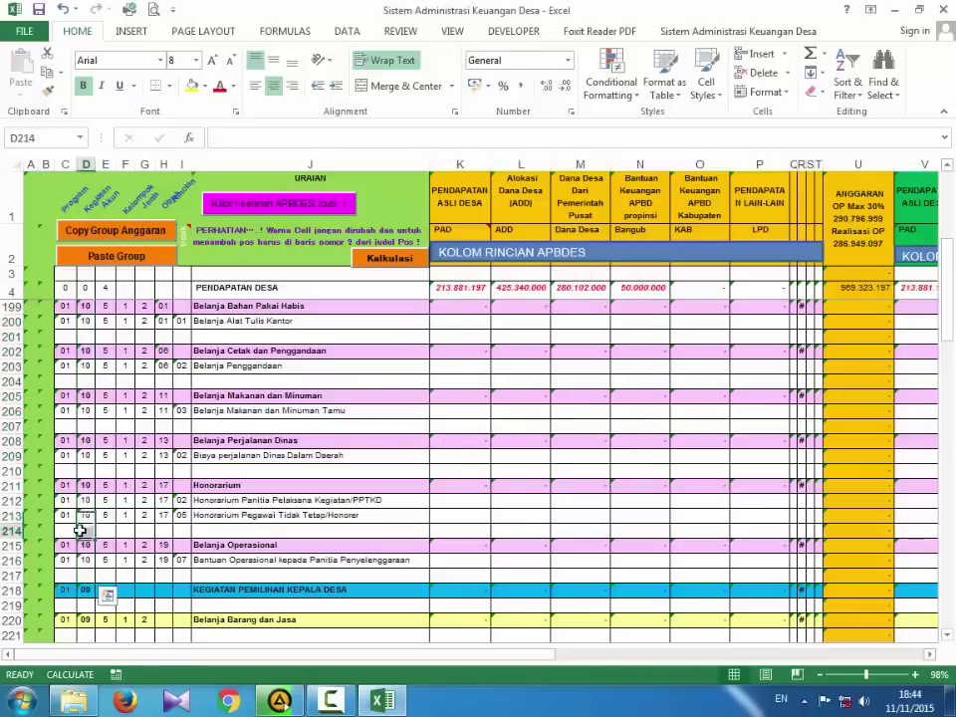
scroll(127, 561, down, 2)
scroll(127, 562, down, 5)
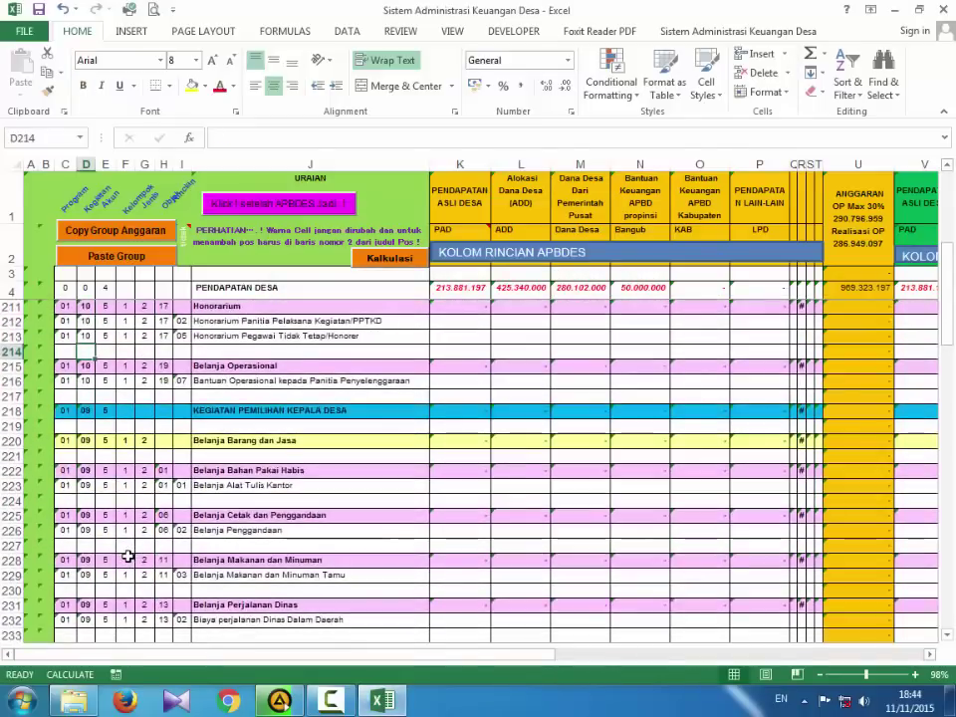
scroll(128, 550, up, 3)
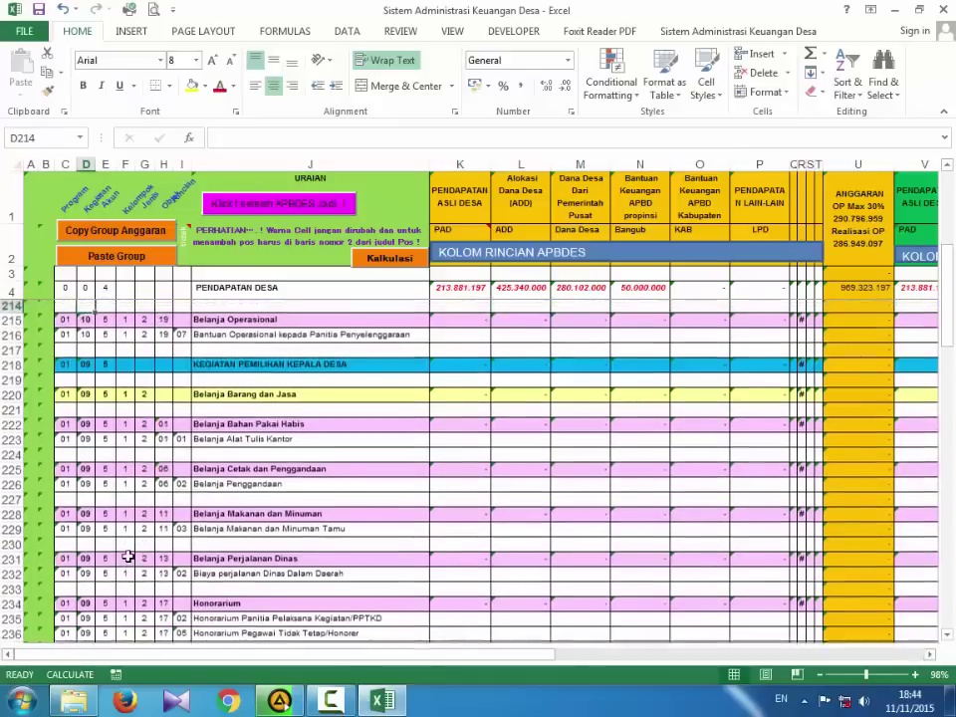
click(203, 465)
click(124, 410)
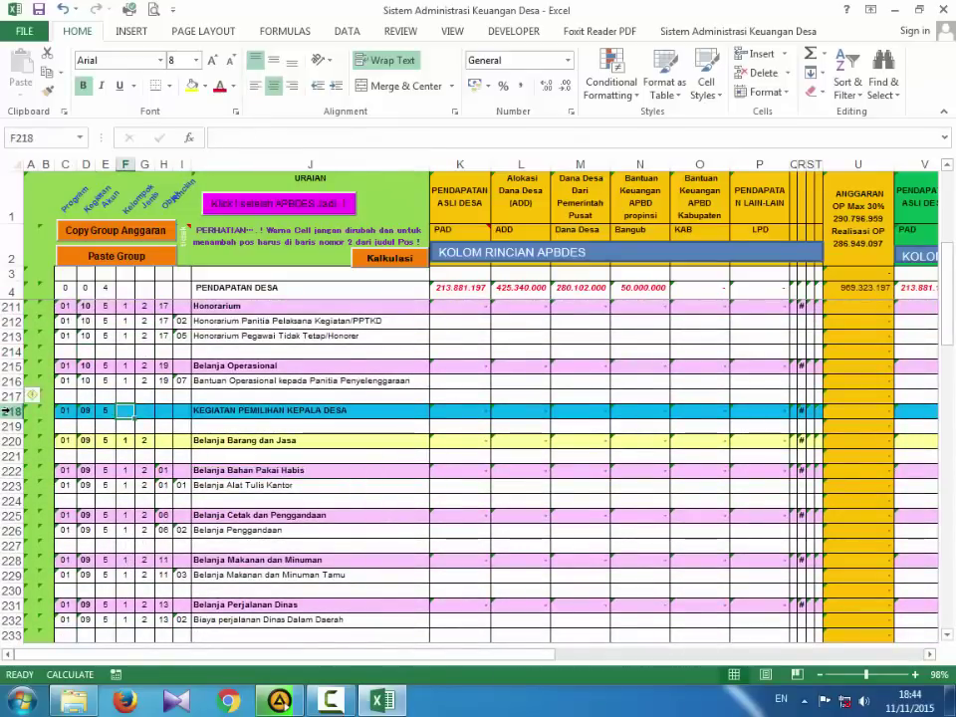
drag(5, 410, 27, 587)
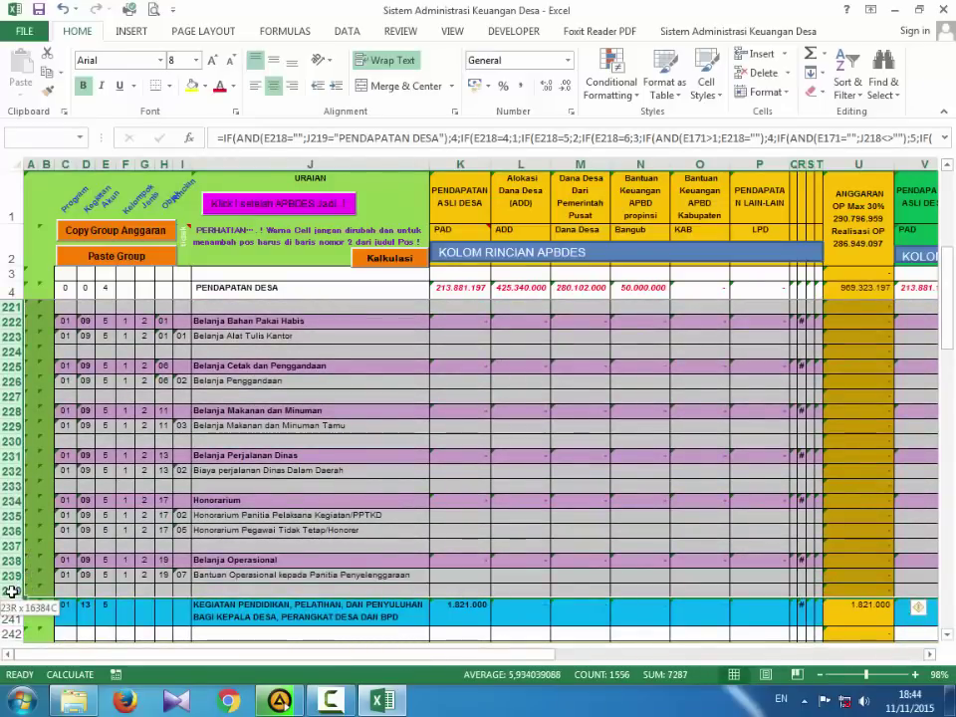
drag(12, 591, 12, 591)
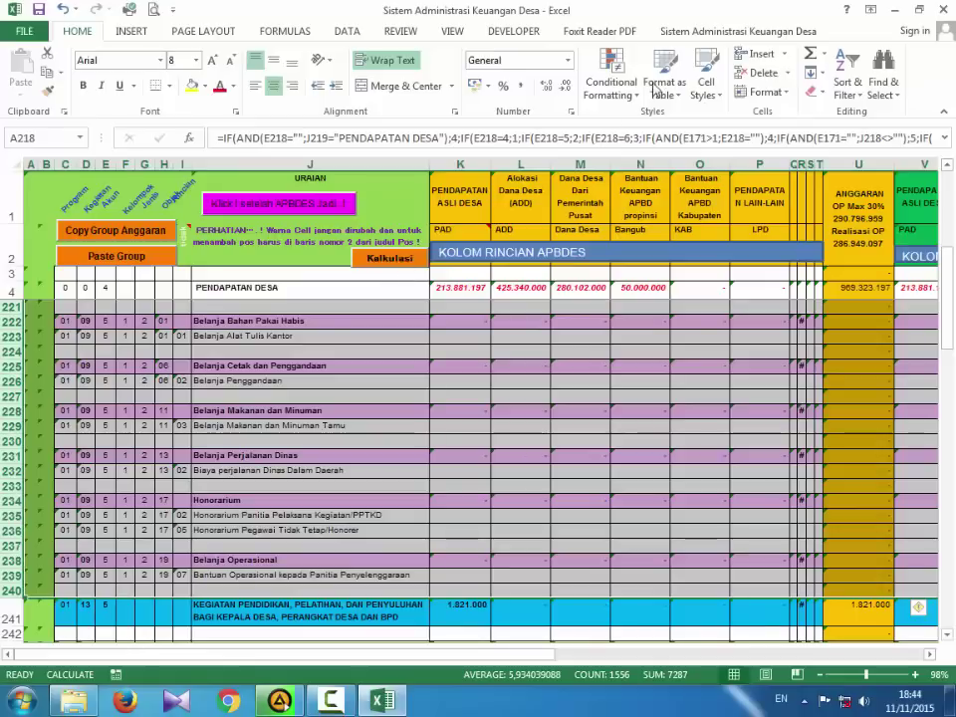
click(709, 34)
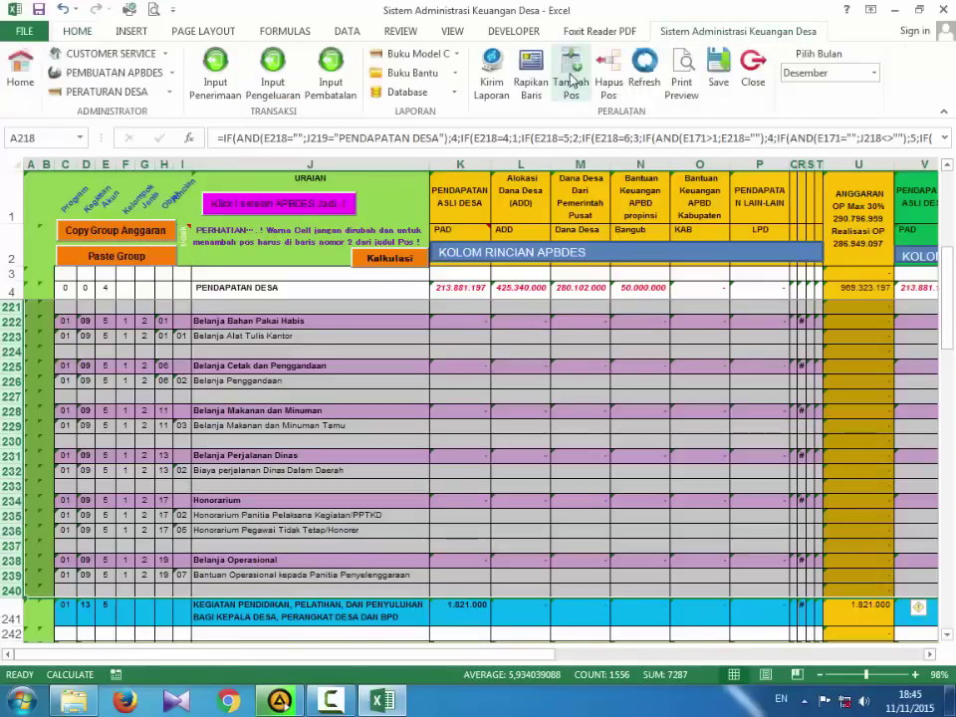
click(609, 86)
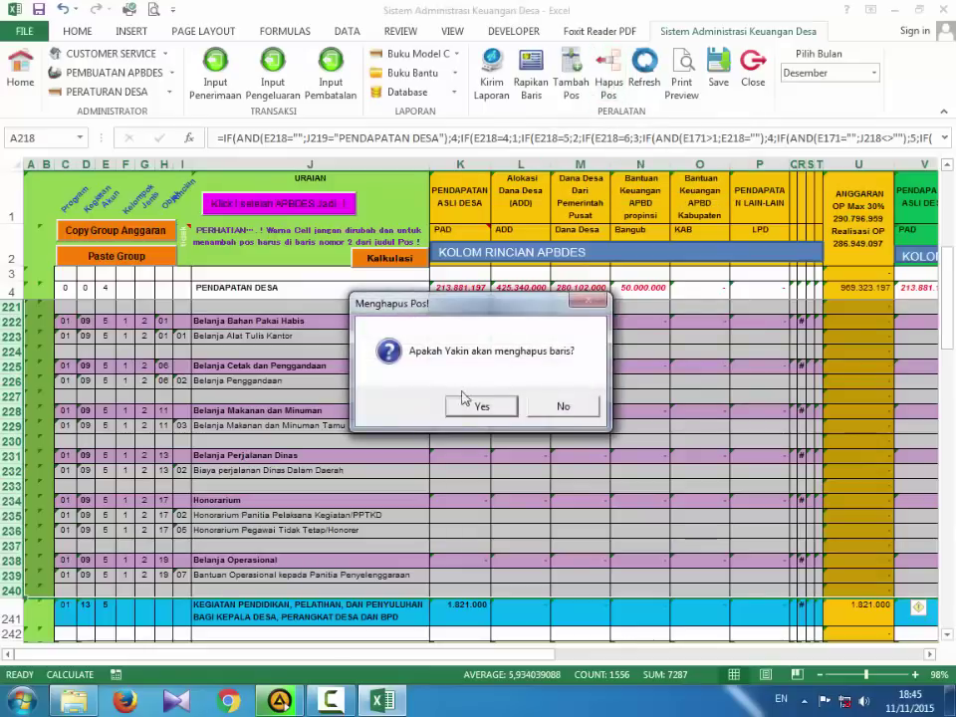
click(480, 406)
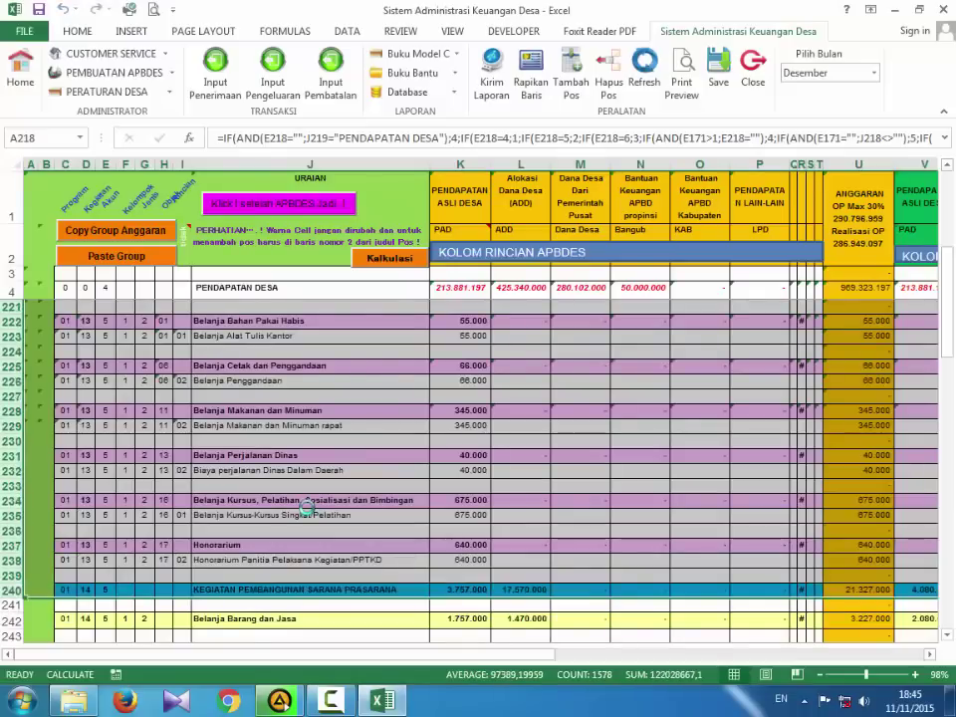
Review the recoded KEGIATAN PEMILIHAN KEPALA DESA block, rows 195 to 217, including its headings and PAD cells in column K
scroll(306, 508, up, 3)
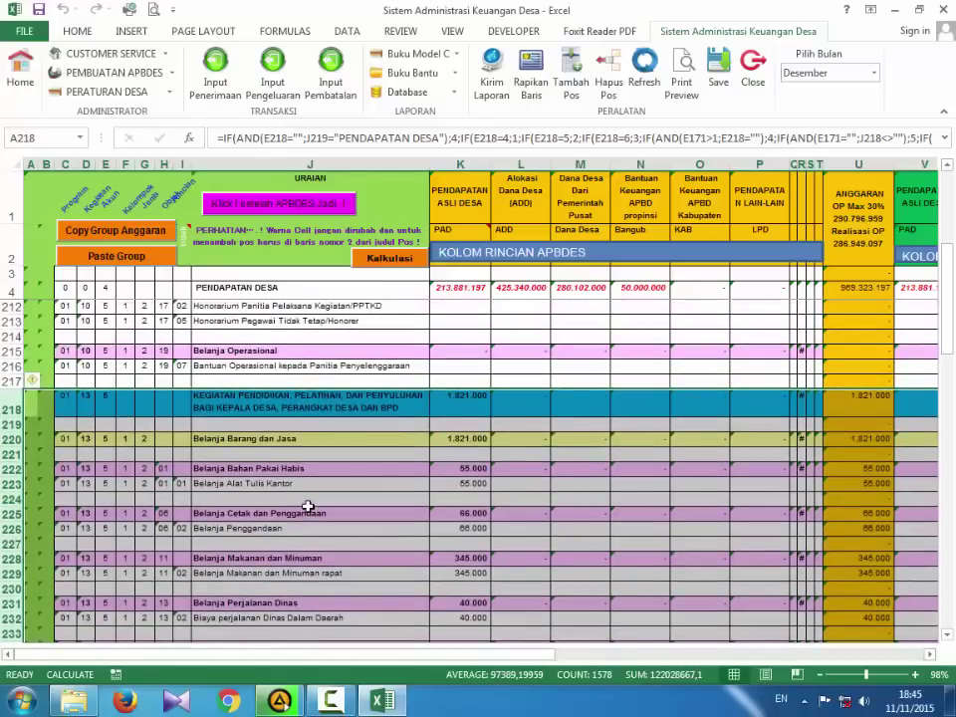
scroll(309, 500, up, 3)
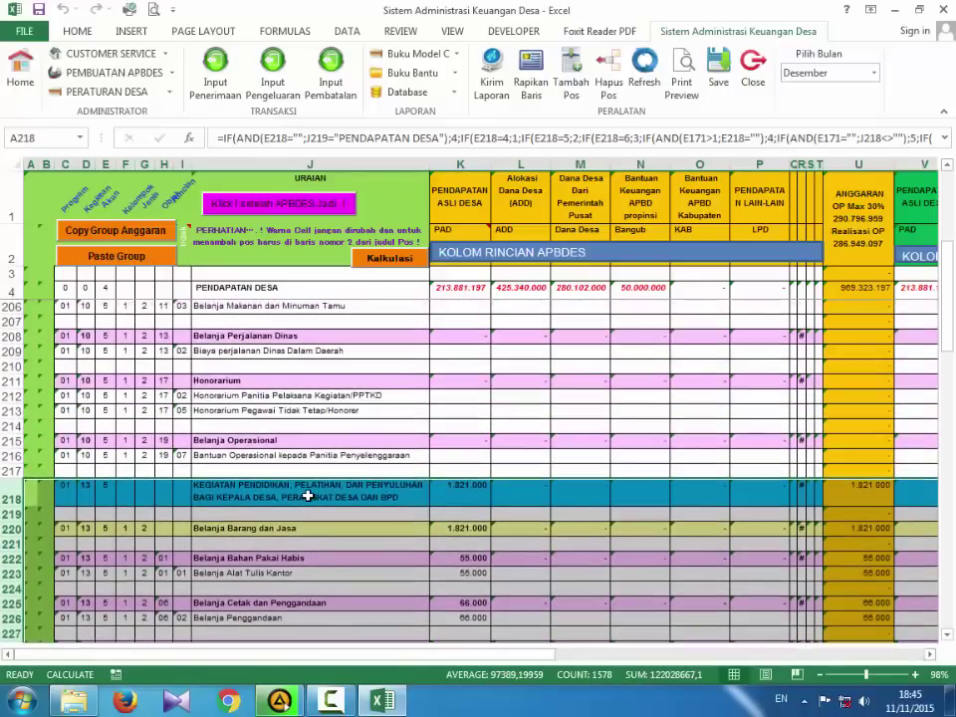
click(308, 498)
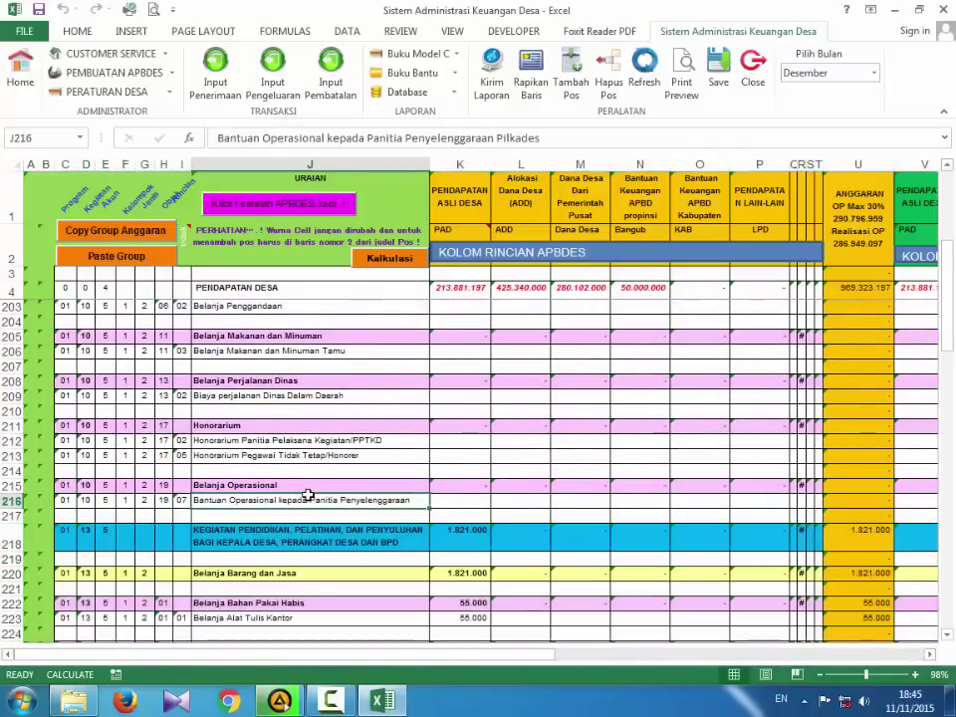
scroll(309, 497, up, 2)
scroll(308, 498, up, 3)
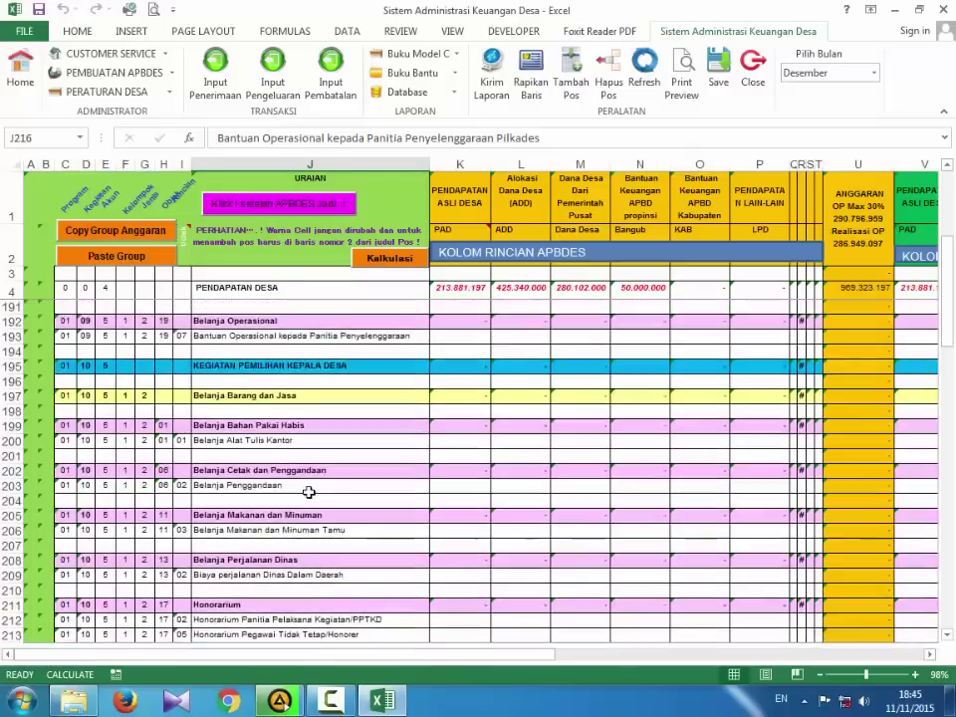
click(260, 487)
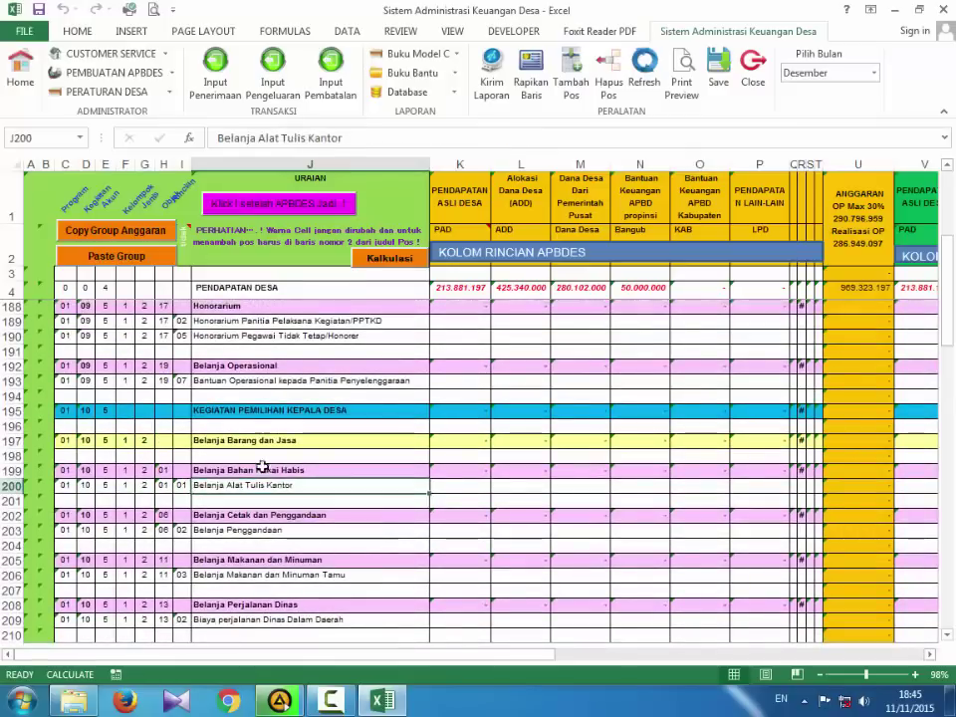
click(245, 409)
click(464, 442)
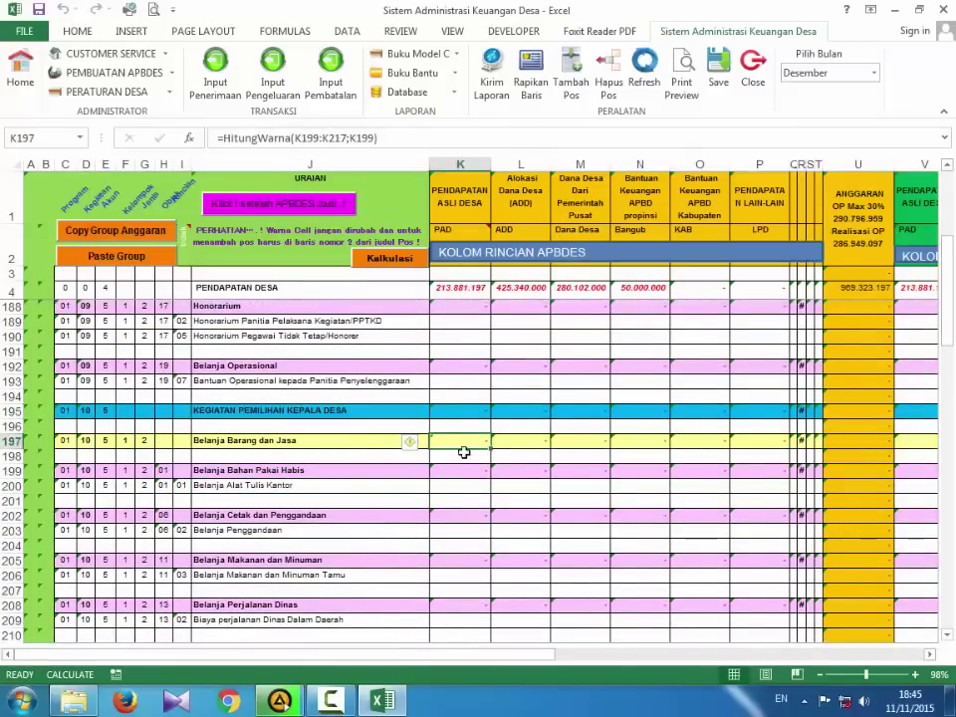
click(461, 456)
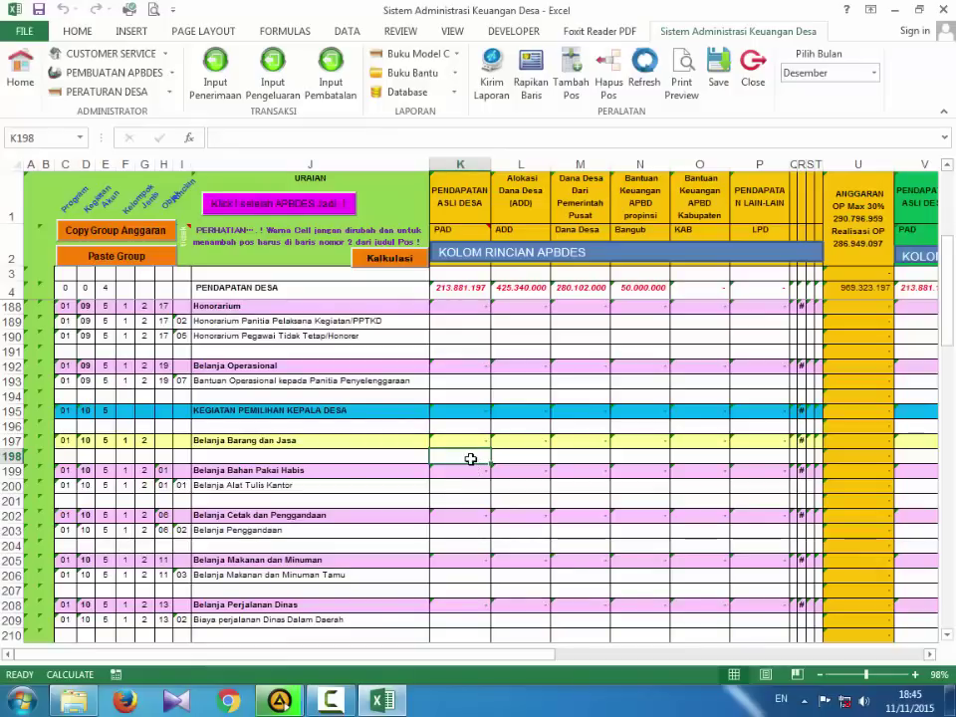
click(465, 492)
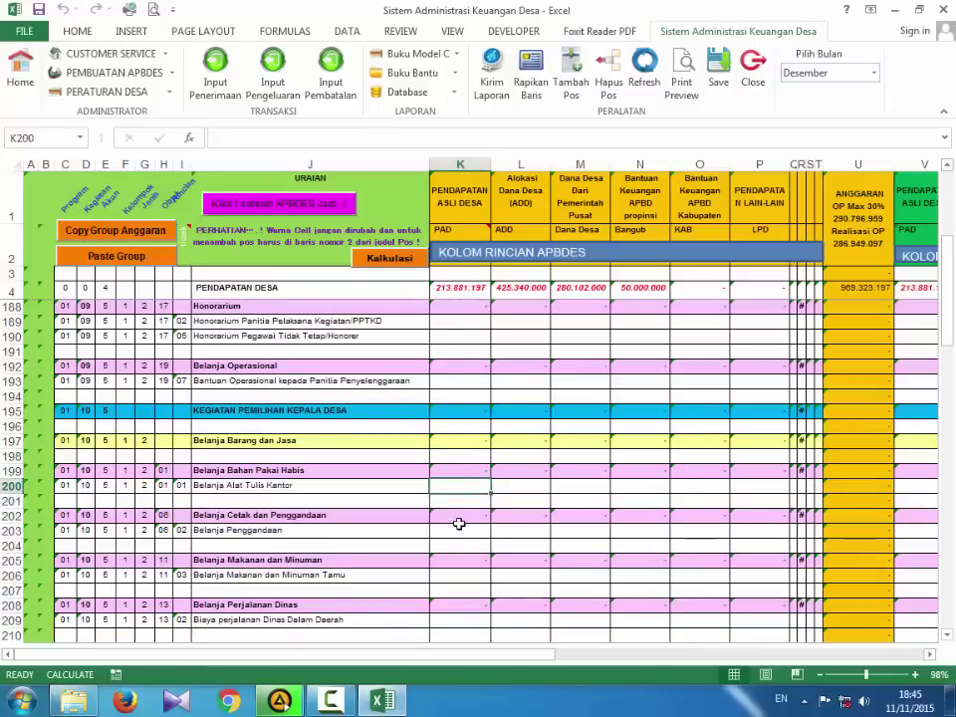
click(465, 531)
click(334, 500)
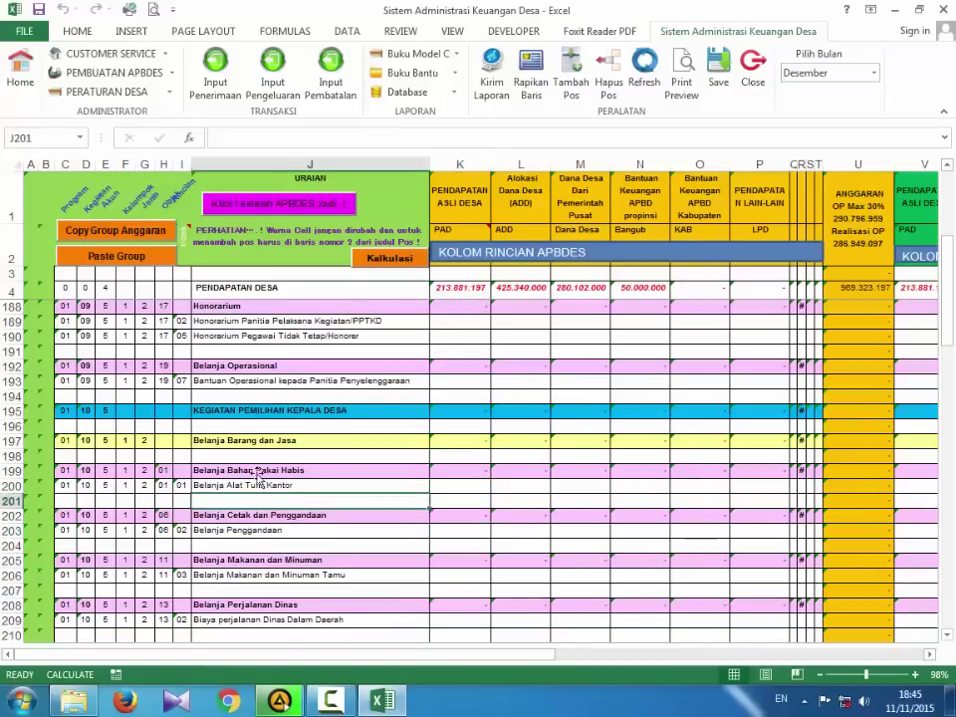
click(151, 425)
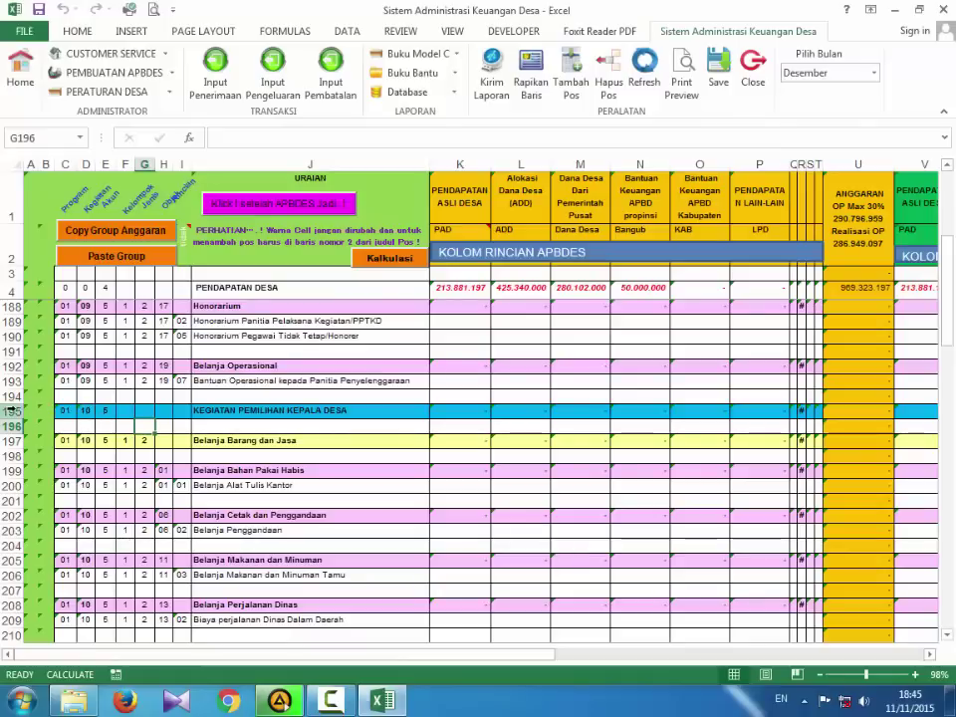
Delete the copied KEGIATAN PEMILIHAN KEPALA DESA block with Kegiatan code 10, rows 195 to 217, using Hapus Pos
drag(12, 410, 54, 652)
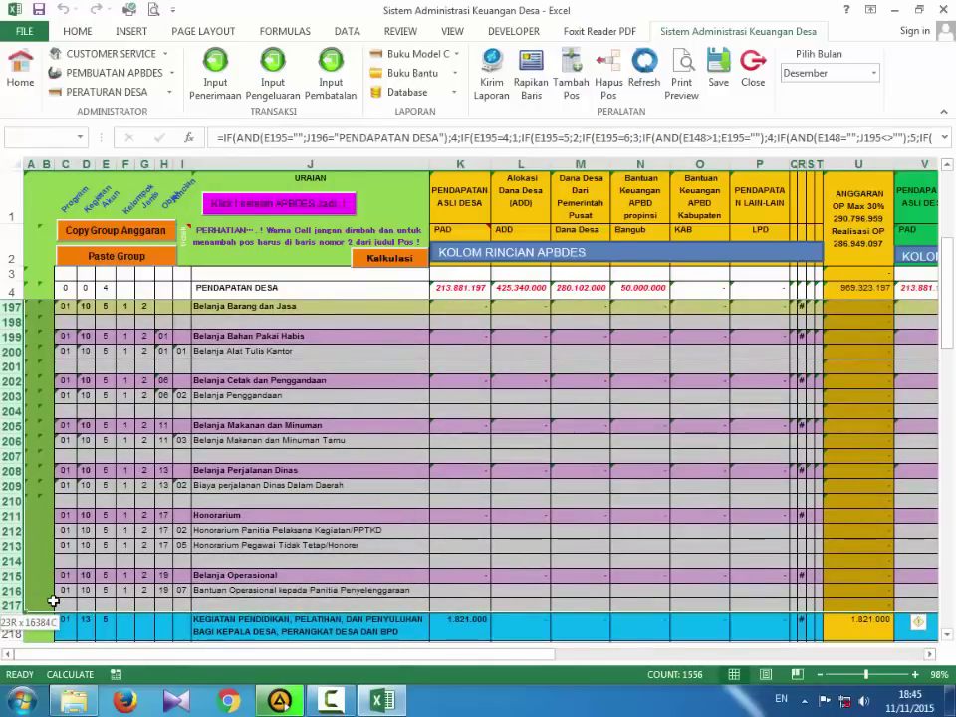
scroll(353, 587, up, 8)
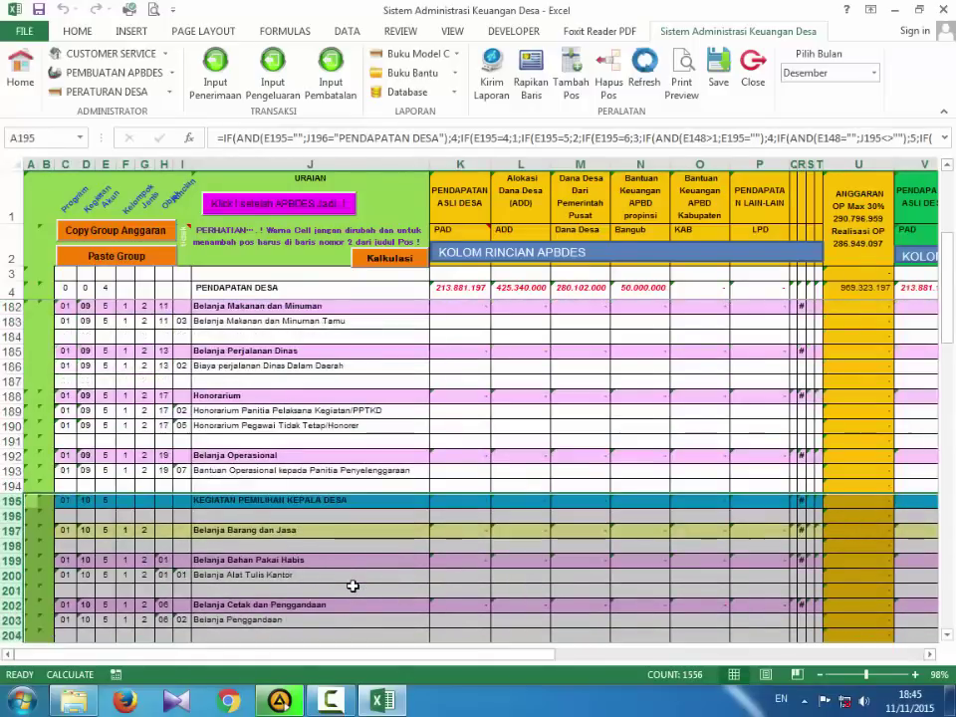
scroll(352, 587, down, 7)
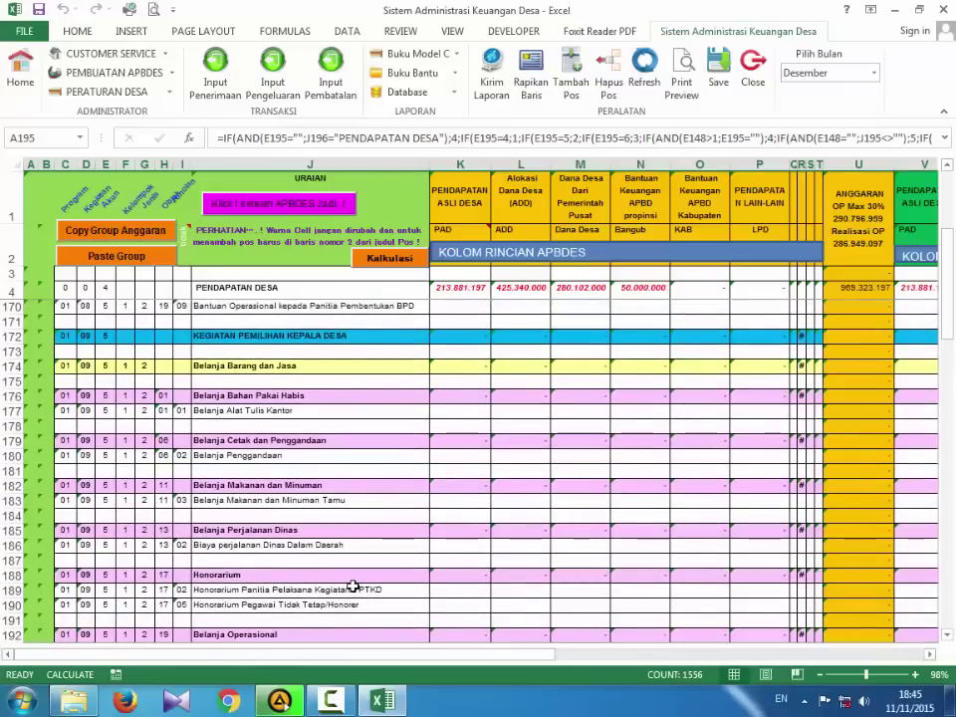
scroll(349, 583, up, 7)
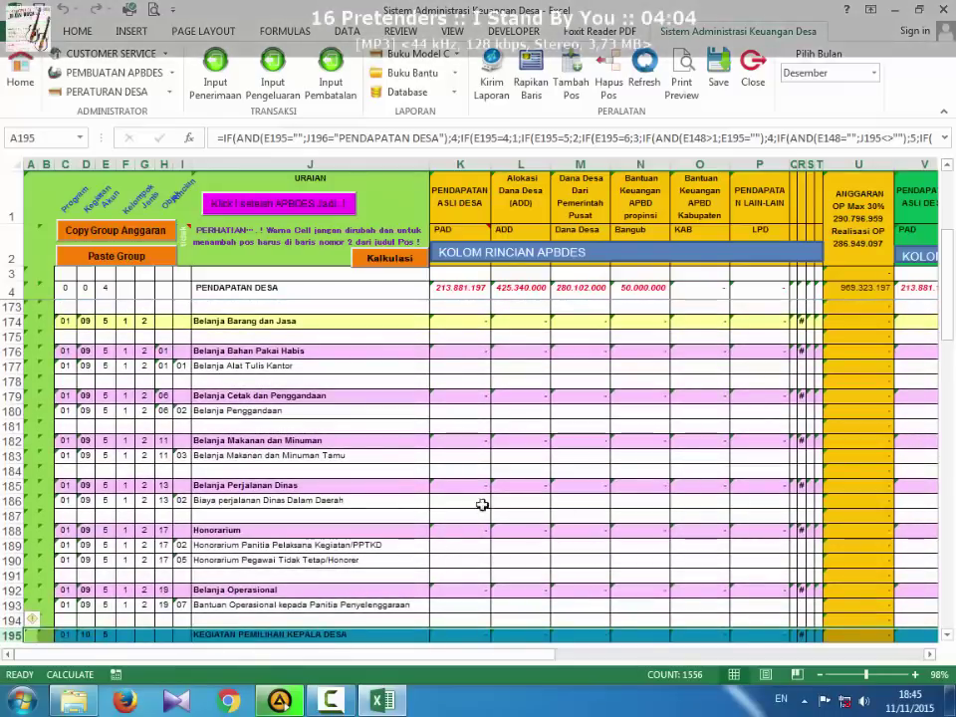
click(608, 68)
click(483, 404)
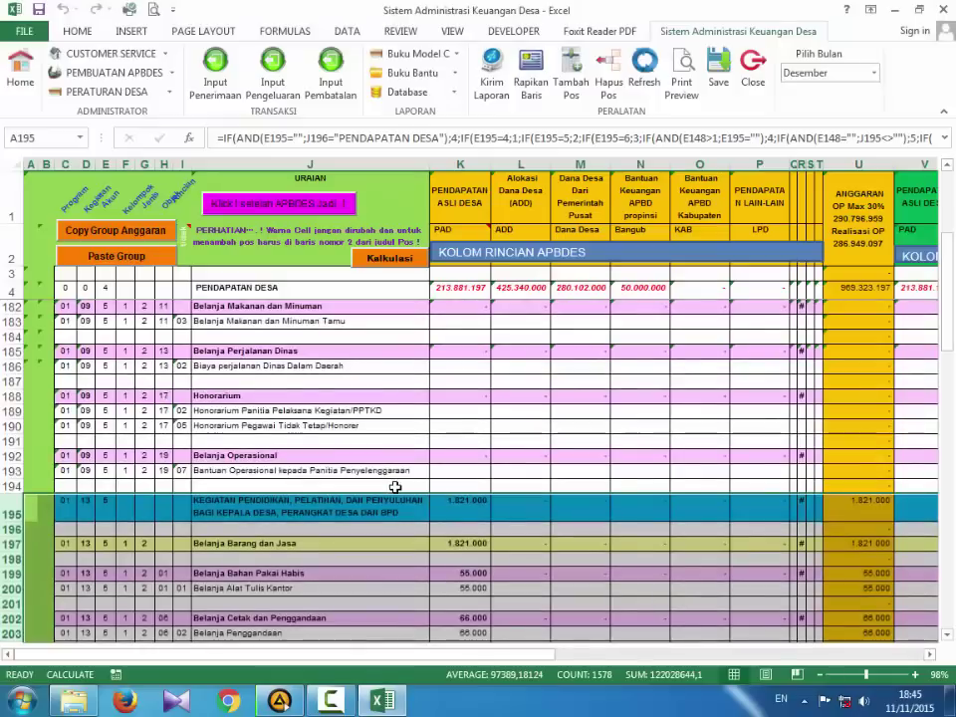
click(395, 487)
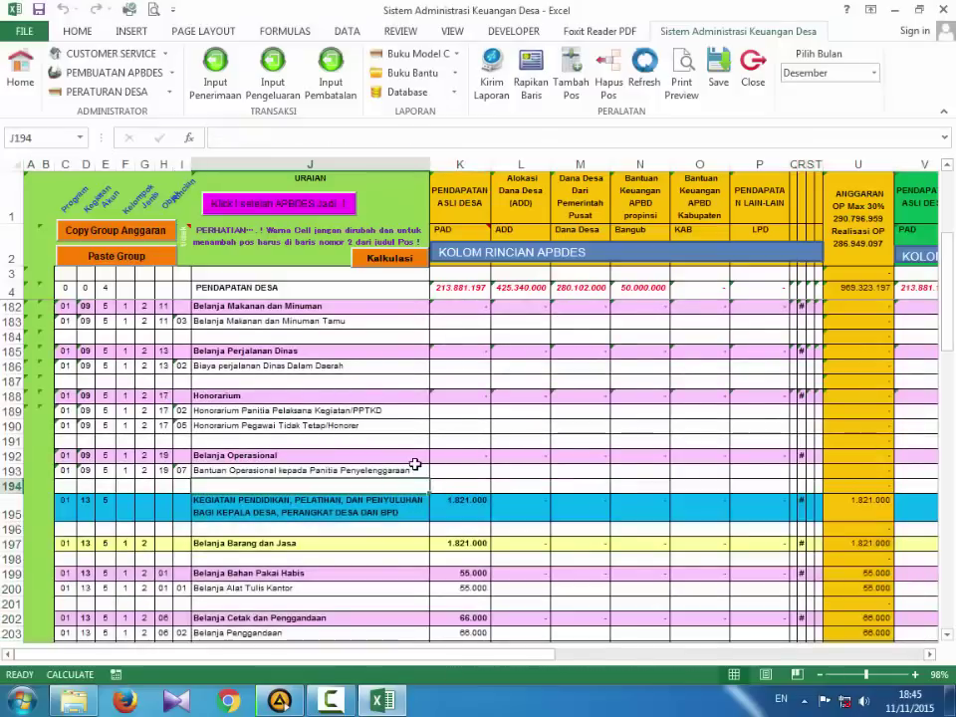
Examine the APBDES funding columns along row 193 and the KOLOM RINCIAN PERUBAHAN APBDES columns beyond them
drag(416, 467, 420, 458)
key(Right)
key(Right)
key(Right)
key(Right)
key(Right)
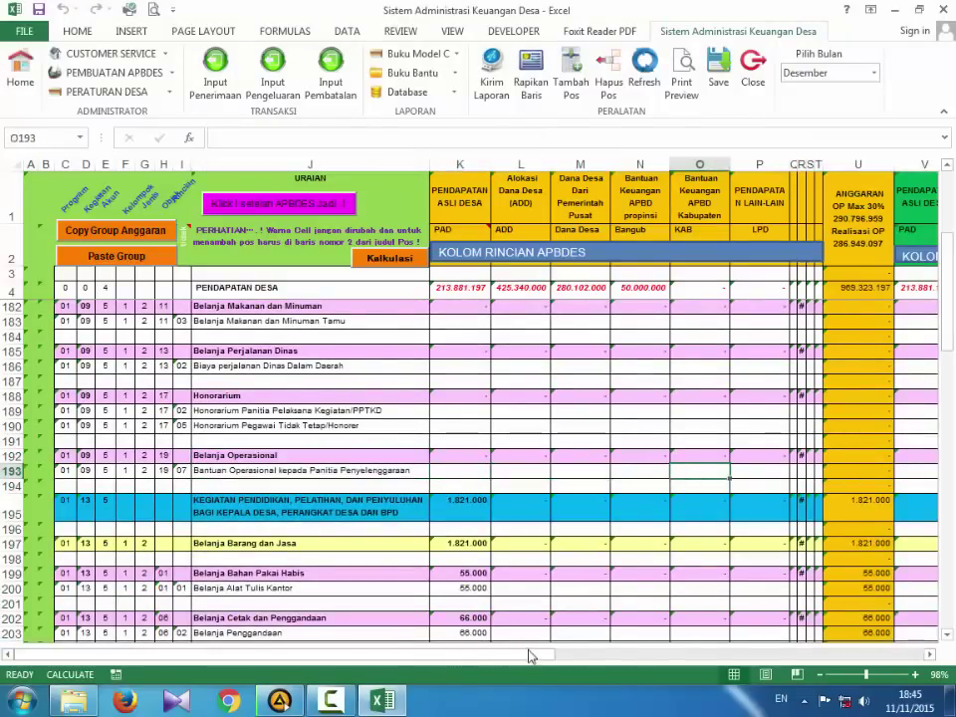
drag(531, 655, 713, 657)
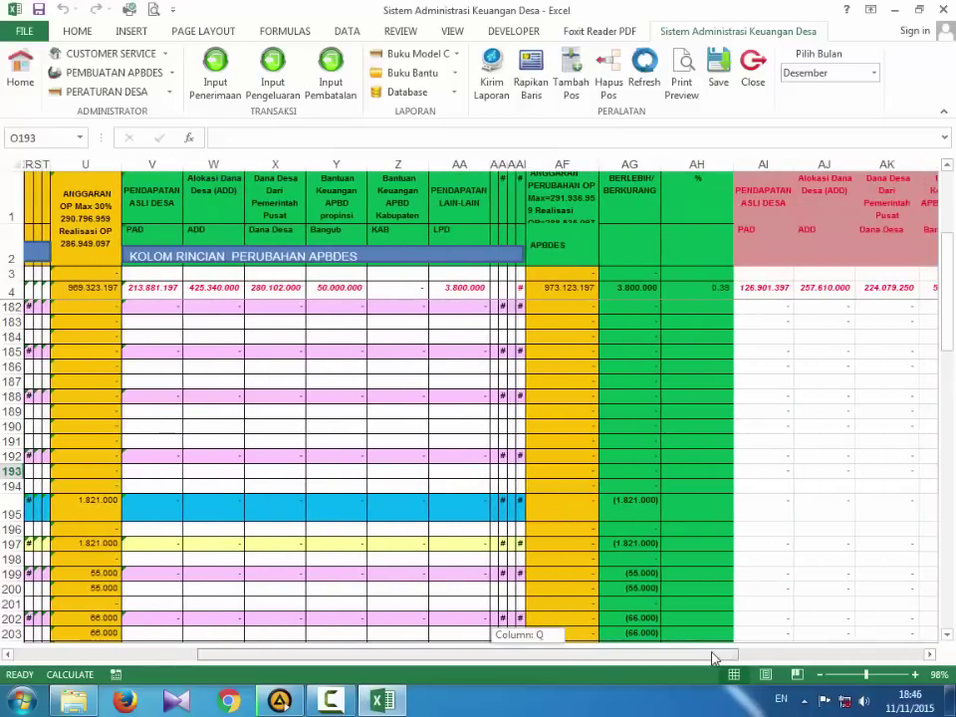
drag(713, 657, 713, 655)
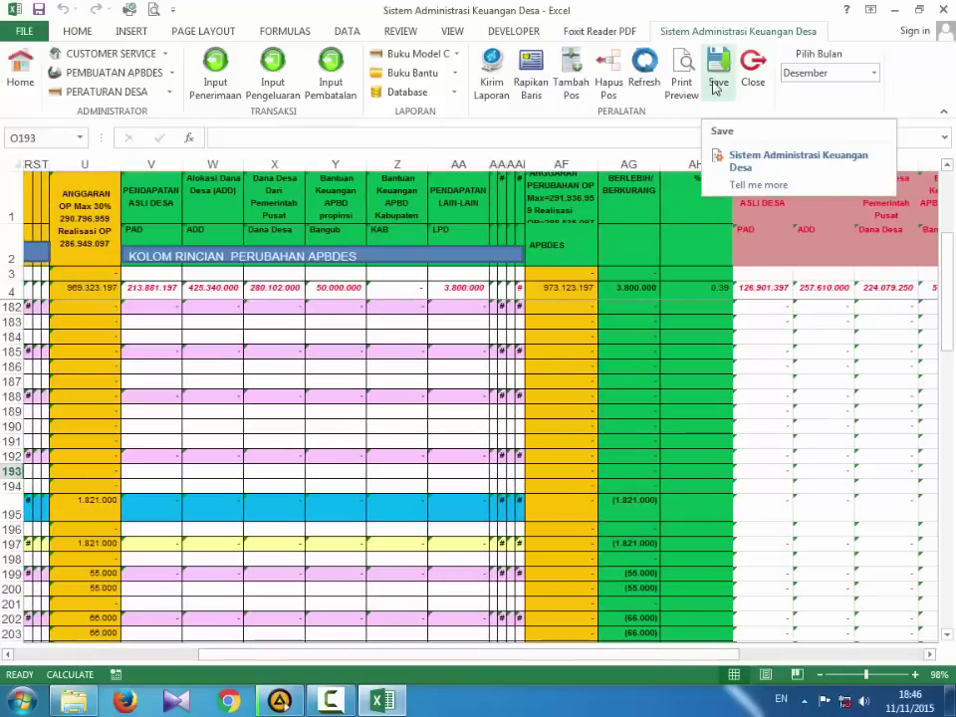
click(401, 339)
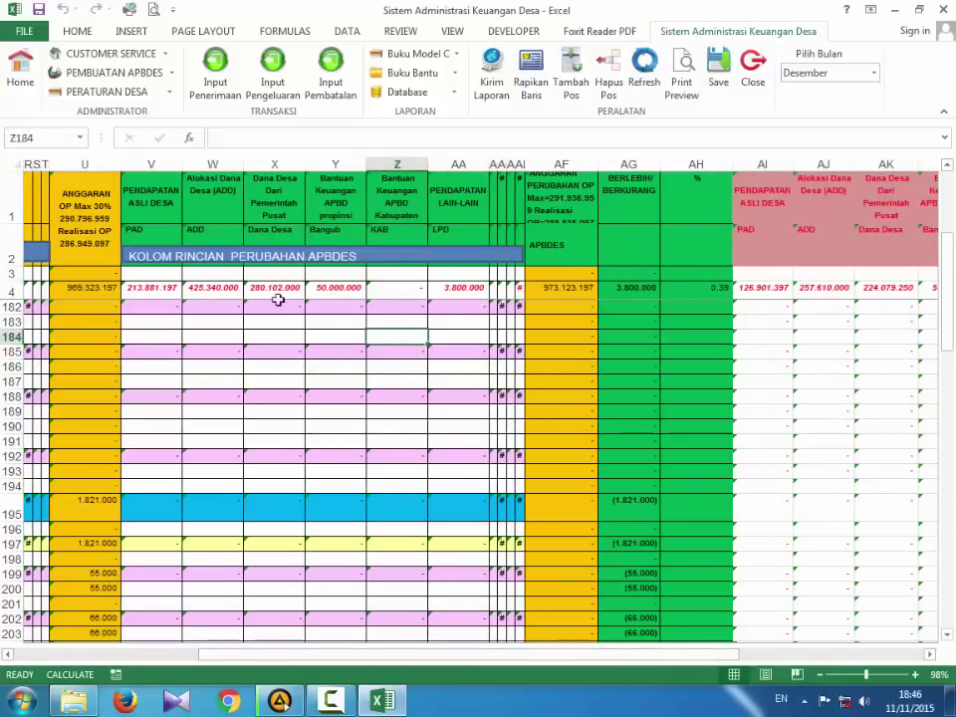
Look over the APBDES document choices offered under PERATURAN DESA without opening any
click(108, 92)
mouse_move(106, 116)
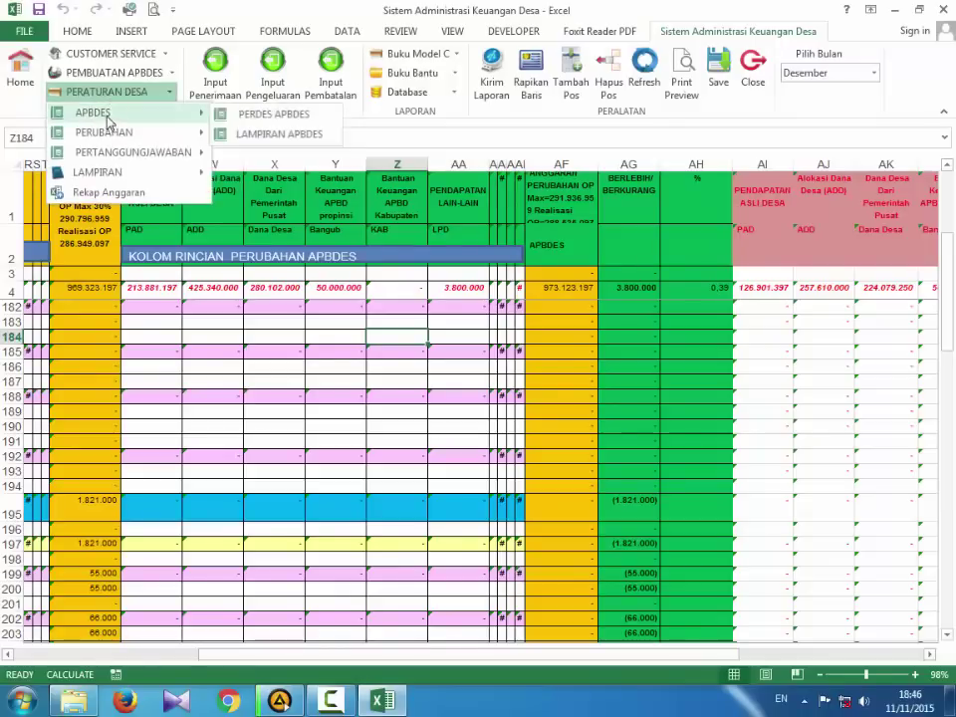
click(189, 327)
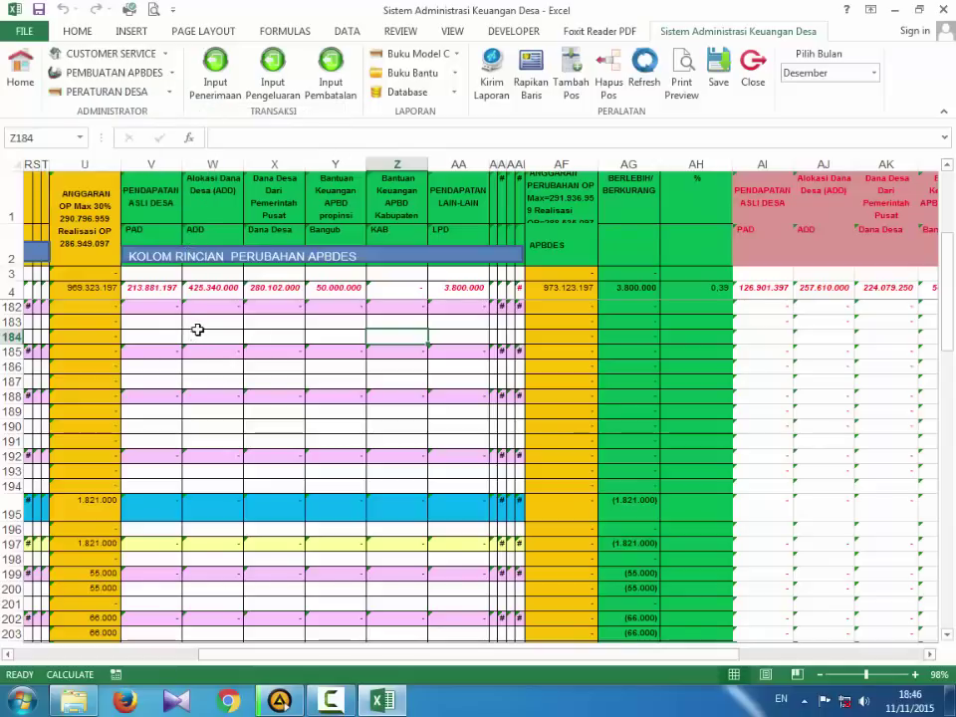
Close the Sistem Administrasi Keuangan Desa workbook
click(199, 323)
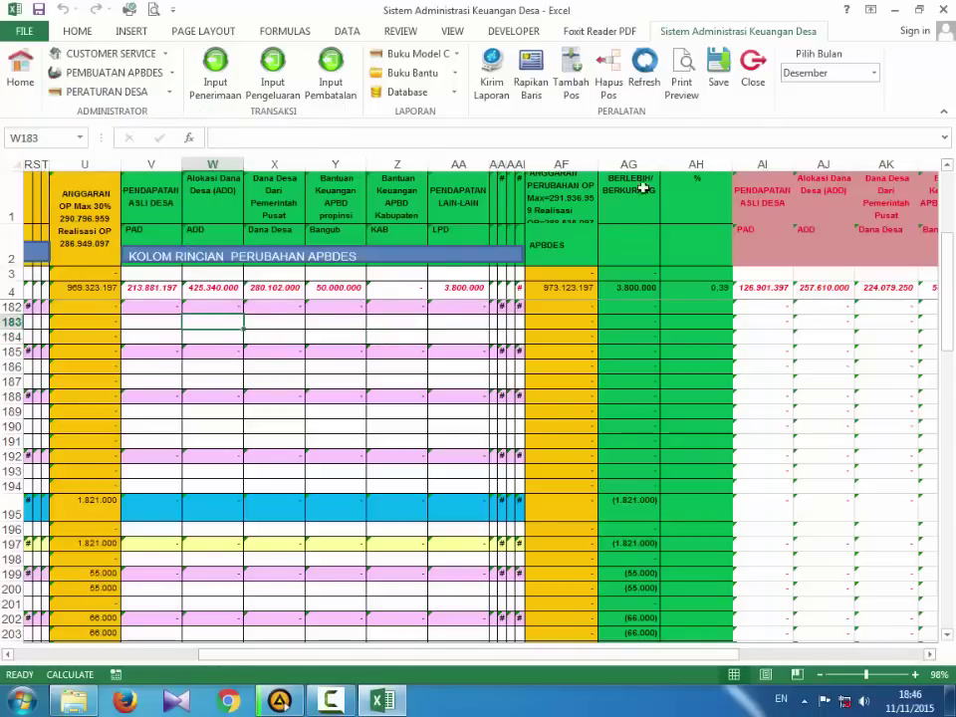
click(553, 311)
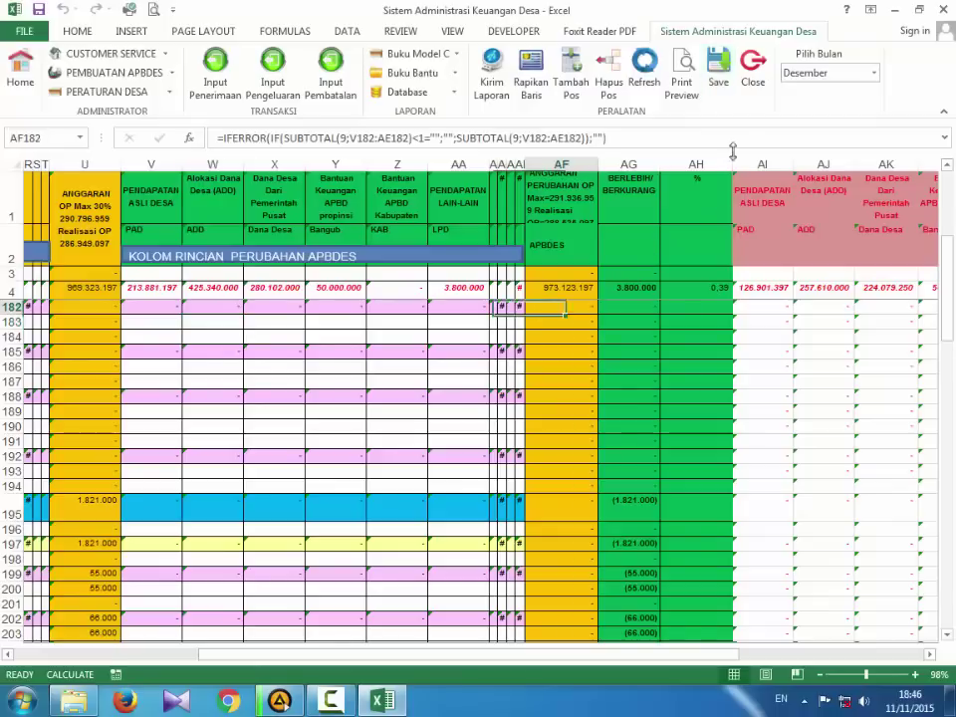
click(751, 80)
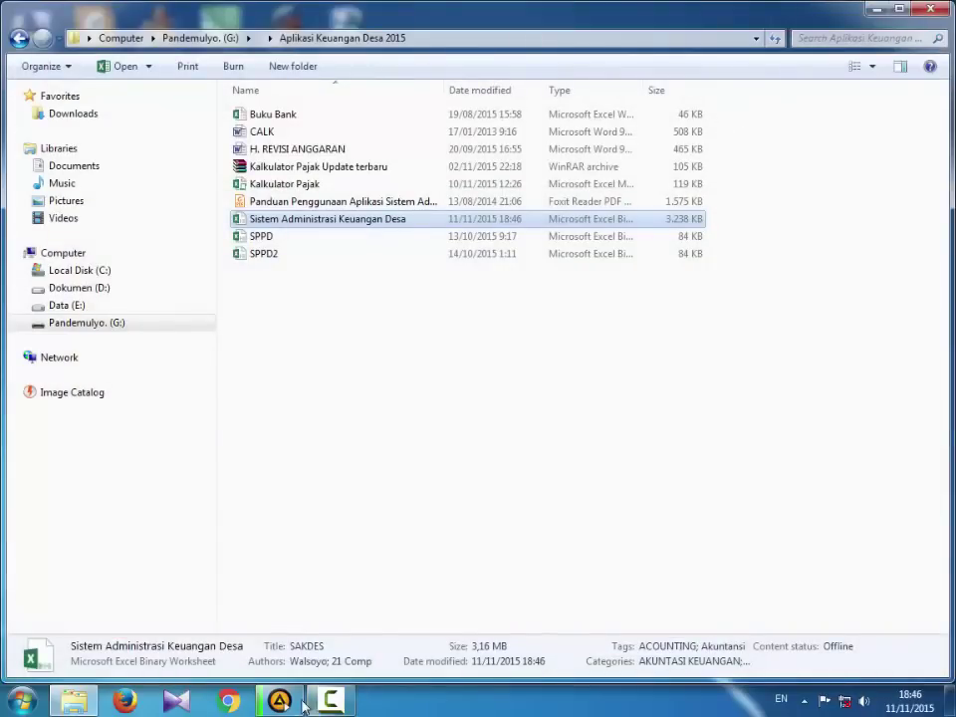